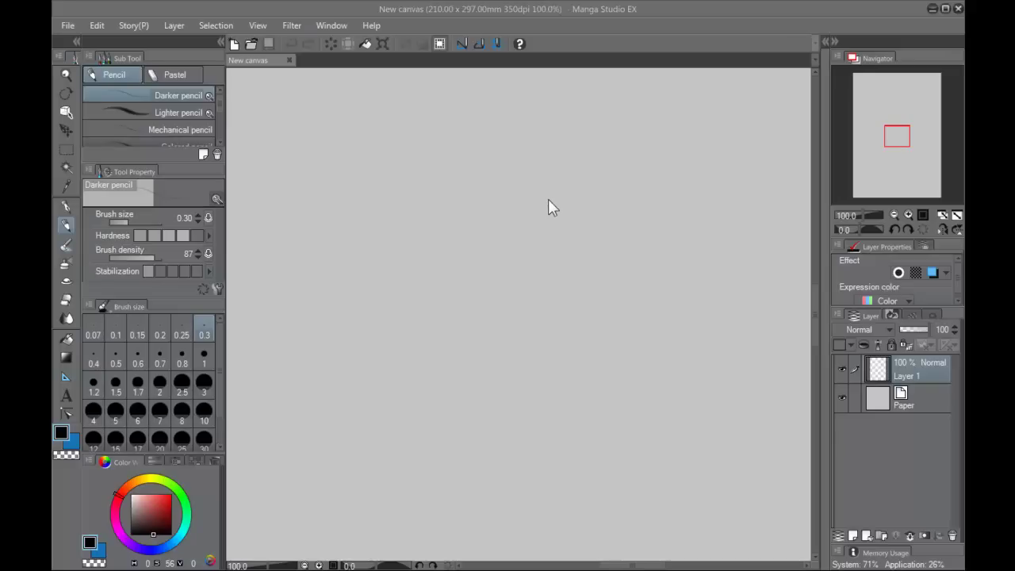
pyautogui.click(555, 208)
pyautogui.hotkey('ctrl', 'z')
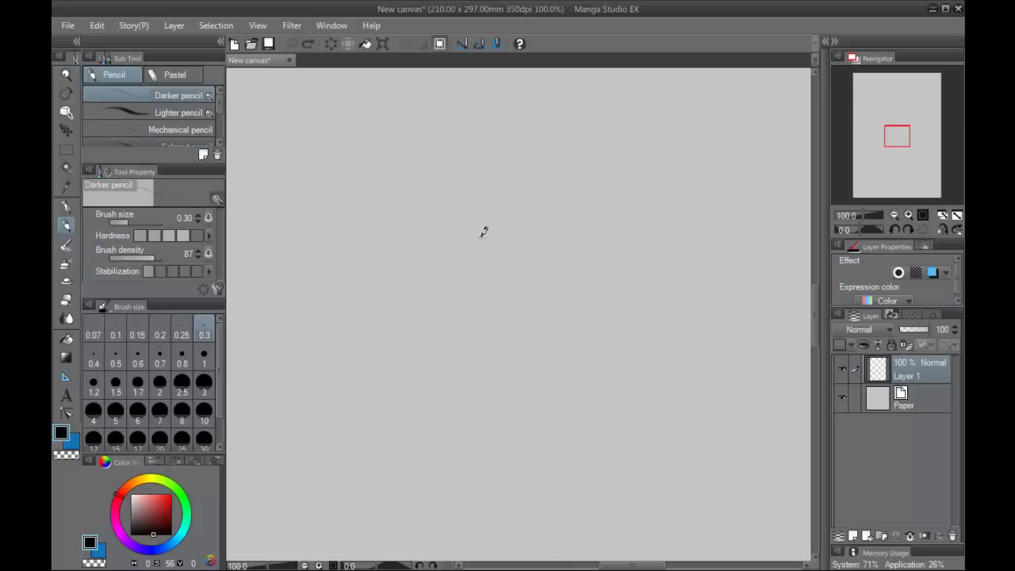
pyautogui.moveTo(496, 234)
pyautogui.mouseDown()
pyautogui.moveTo(483, 306)
pyautogui.moveTo(477, 242)
pyautogui.moveTo(533, 276)
pyautogui.mouseUp()
pyautogui.moveTo(475, 245)
pyautogui.mouseDown()
pyautogui.moveTo(455, 187)
pyautogui.moveTo(536, 230)
pyautogui.mouseUp()
pyautogui.moveTo(479, 282)
pyautogui.mouseDown()
pyautogui.moveTo(451, 260)
pyautogui.moveTo(467, 295)
pyautogui.mouseUp()
pyautogui.moveTo(434, 241); pyautogui.dragTo(479, 327)
pyautogui.moveTo(521, 300); pyautogui.dragTo(527, 322)
pyautogui.hotkey('ctrl', 'z')
pyautogui.hotkey('ctrl', 'z')
pyautogui.hotkey('ctrl', 'z')
pyautogui.hotkey('ctrl', 'z')
pyautogui.hotkey('ctrl', 'z')
pyautogui.hotkey('ctrl', 'z')
pyautogui.hotkey('ctrl', 'z')
pyautogui.hotkey('ctrl', 'z')
pyautogui.hotkey('ctrl', 'z')
pyautogui.hotkey('ctrl', 'z')
pyautogui.hotkey('ctrl', 'z')
# Sketch a slanted forearm in the upper middle of the canvas with two tapering Darker pencil lines.
pyautogui.click(486, 150)
pyautogui.moveTo(491, 138); pyautogui.dragTo(459, 222)
pyautogui.moveTo(523, 148); pyautogui.dragTo(470, 247)
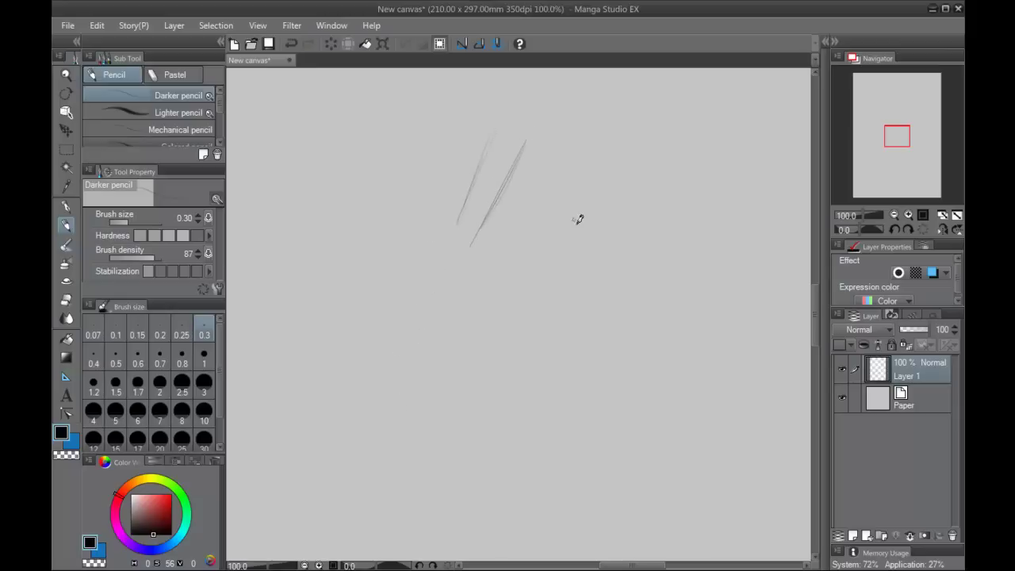
# Sketch a second, vertical forearm beside the slanted one, ending in a wrist band, a two-part mitten-shaped hand and a thumb.
pyautogui.moveTo(575, 168); pyautogui.dragTo(574, 267)
pyautogui.moveTo(607, 166)
pyautogui.mouseDown()
pyautogui.moveTo(595, 249)
pyautogui.moveTo(577, 255)
pyautogui.moveTo(593, 254)
pyautogui.moveTo(584, 262)
pyautogui.moveTo(595, 251)
pyautogui.moveTo(566, 290)
pyautogui.moveTo(599, 292)
pyautogui.moveTo(569, 287)
pyautogui.moveTo(565, 320)
pyautogui.mouseUp()
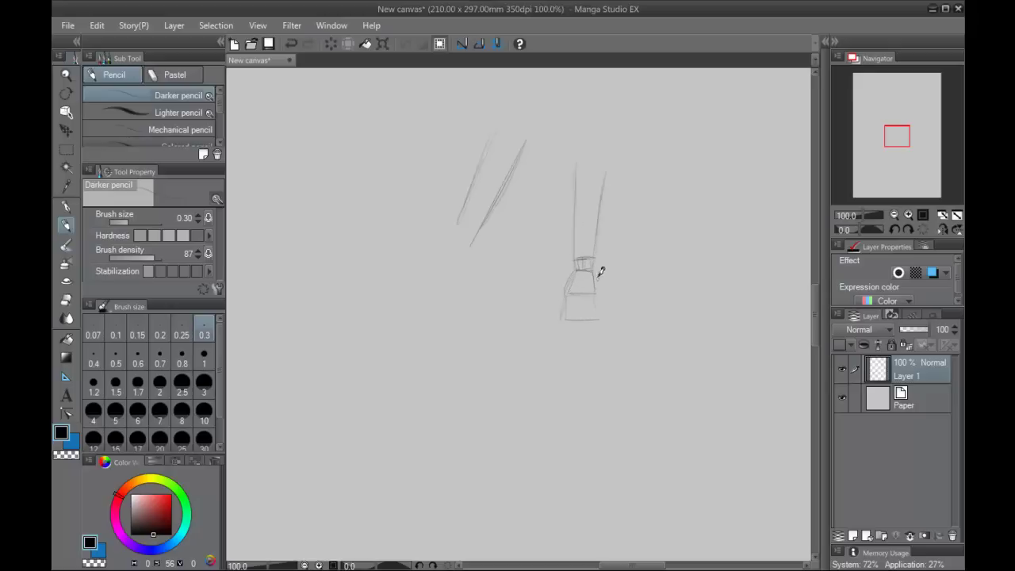
pyautogui.moveTo(599, 291)
pyautogui.mouseDown()
pyautogui.moveTo(586, 270)
pyautogui.moveTo(591, 315)
pyautogui.moveTo(561, 318)
pyautogui.mouseUp()
pyautogui.hotkey('ctrl', 'z')
pyautogui.hotkey('ctrl', 'z')
pyautogui.hotkey('ctrl', 'z')
pyautogui.moveTo(595, 271)
pyautogui.mouseDown()
pyautogui.moveTo(570, 295)
pyautogui.moveTo(595, 288)
pyautogui.moveTo(598, 317)
pyautogui.moveTo(566, 314)
pyautogui.mouseUp()
pyautogui.moveTo(594, 269); pyautogui.dragTo(614, 293)
pyautogui.moveTo(609, 291); pyautogui.dragTo(613, 298)
pyautogui.moveTo(594, 302); pyautogui.dragTo(612, 297)
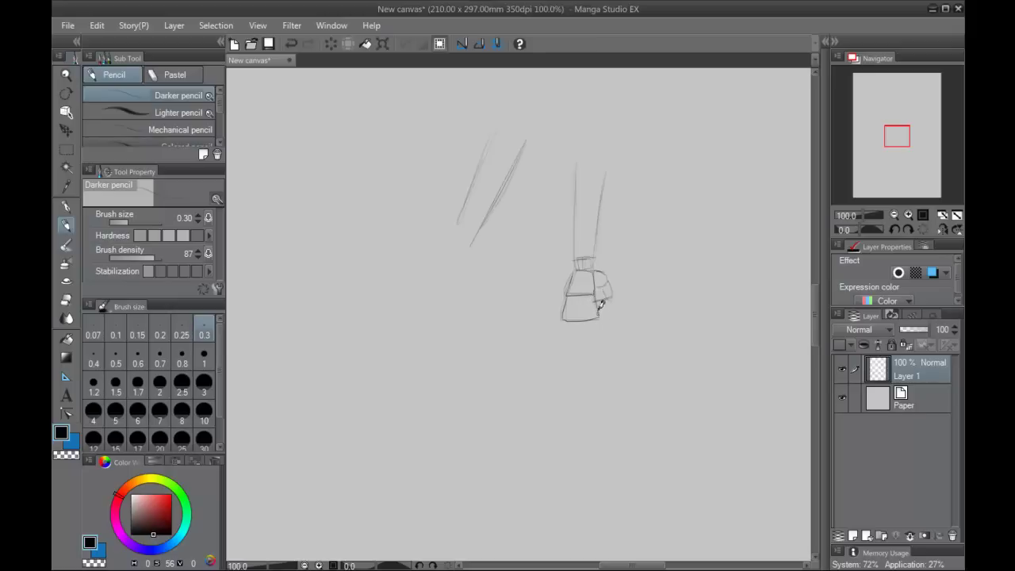
pyautogui.moveTo(595, 303); pyautogui.dragTo(614, 297)
pyautogui.moveTo(593, 270)
pyautogui.mouseDown()
pyautogui.moveTo(586, 259)
pyautogui.moveTo(577, 270)
pyautogui.mouseUp()
# Sketch a rough study of nested ovals above a faceted block below the slanted forearm and erase it.
pyautogui.moveTo(468, 236); pyautogui.dragTo(471, 242)
pyautogui.moveTo(430, 333)
pyautogui.mouseDown()
pyautogui.moveTo(444, 364)
pyautogui.moveTo(420, 363)
pyautogui.moveTo(446, 331)
pyautogui.mouseUp()
pyautogui.moveTo(436, 296)
pyautogui.mouseDown()
pyautogui.moveTo(411, 357)
pyautogui.moveTo(449, 325)
pyautogui.mouseUp()
pyautogui.moveTo(419, 374)
pyautogui.mouseDown()
pyautogui.moveTo(450, 380)
pyautogui.moveTo(444, 418)
pyautogui.moveTo(406, 383)
pyautogui.mouseUp()
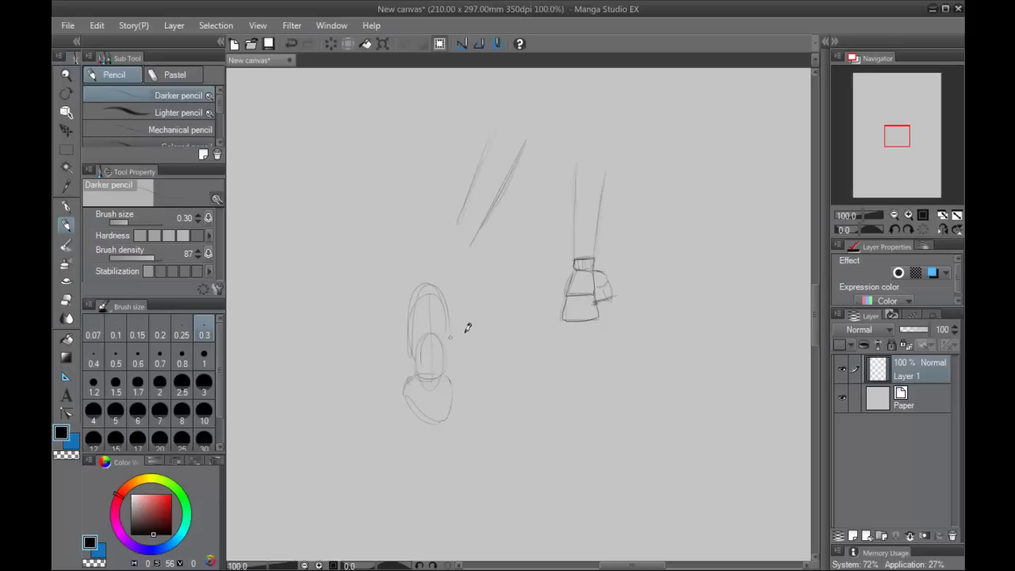
pyautogui.moveTo(406, 371)
pyautogui.mouseDown()
pyautogui.moveTo(453, 382)
pyautogui.moveTo(409, 371)
pyautogui.moveTo(451, 386)
pyautogui.moveTo(422, 409)
pyautogui.moveTo(407, 377)
pyautogui.moveTo(399, 398)
pyautogui.moveTo(425, 411)
pyautogui.moveTo(453, 394)
pyautogui.moveTo(419, 406)
pyautogui.mouseUp()
pyautogui.moveTo(434, 349); pyautogui.dragTo(433, 376)
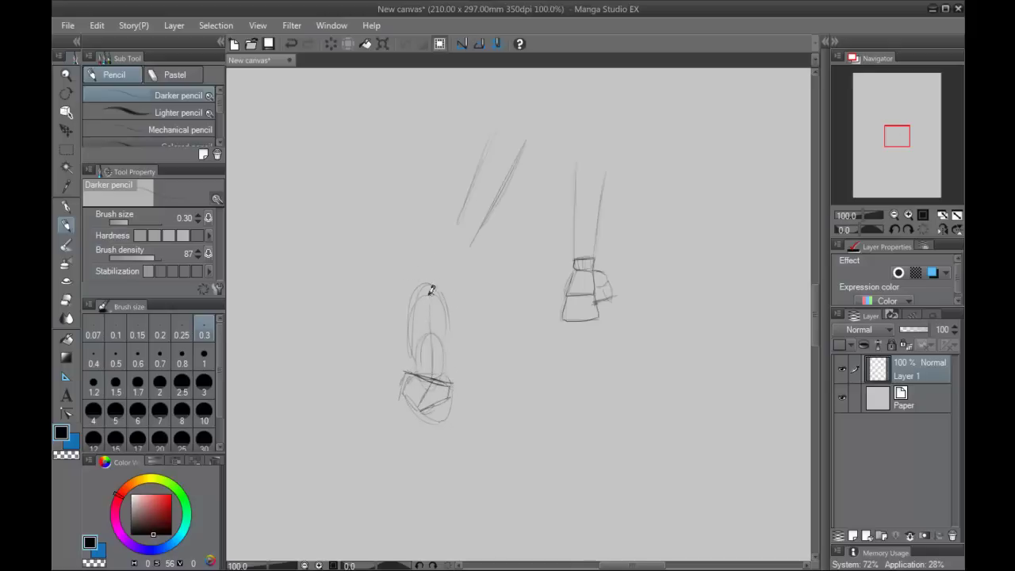
pyautogui.moveTo(401, 304)
pyautogui.mouseDown()
pyautogui.moveTo(453, 283)
pyautogui.moveTo(395, 390)
pyautogui.mouseUp()
pyautogui.moveTo(446, 288)
pyautogui.mouseDown()
pyautogui.moveTo(452, 392)
pyautogui.moveTo(442, 412)
pyautogui.moveTo(437, 271)
pyautogui.moveTo(428, 397)
pyautogui.mouseUp()
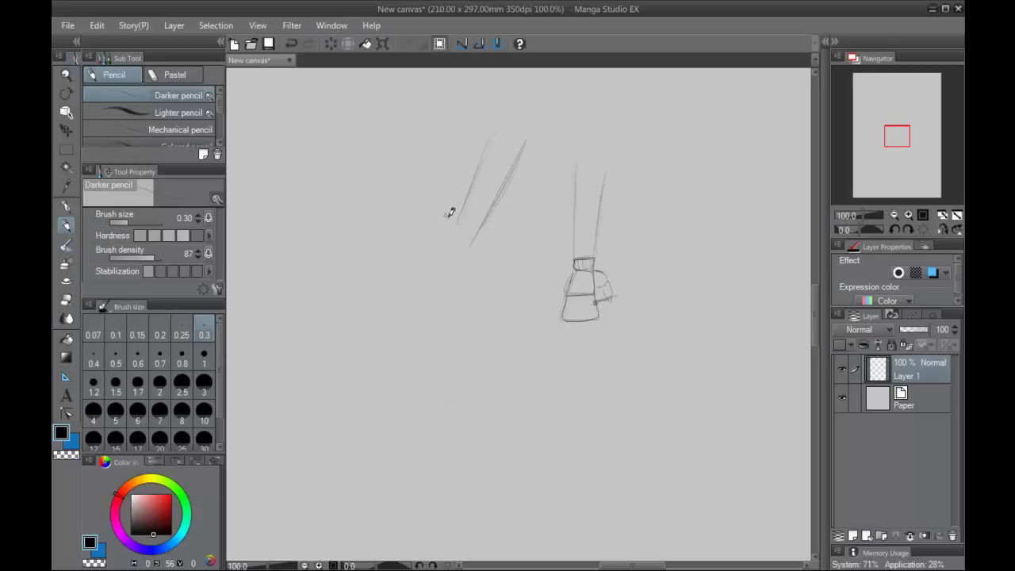
# Sketch a hanging hand on the slanted forearm from a wrist wedge, a palm block, a finger block and a thumb.
pyautogui.moveTo(458, 221); pyautogui.dragTo(470, 242)
pyautogui.moveTo(469, 244); pyautogui.dragTo(449, 244)
pyautogui.hotkey('ctrl', 'z')
pyautogui.moveTo(458, 227); pyautogui.dragTo(466, 236)
pyautogui.moveTo(452, 240)
pyautogui.mouseDown()
pyautogui.moveTo(447, 268)
pyautogui.moveTo(473, 253)
pyautogui.moveTo(475, 278)
pyautogui.moveTo(455, 277)
pyautogui.moveTo(457, 289)
pyautogui.moveTo(477, 299)
pyautogui.moveTo(454, 275)
pyautogui.moveTo(478, 303)
pyautogui.mouseUp()
pyautogui.moveTo(448, 305); pyautogui.dragTo(466, 306)
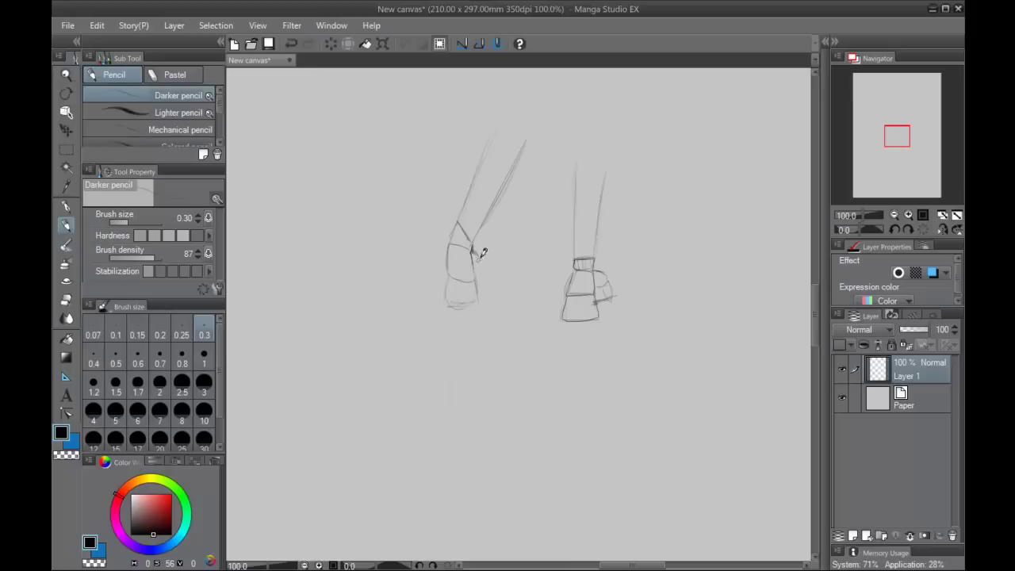
pyautogui.moveTo(473, 250); pyautogui.dragTo(488, 283)
pyautogui.moveTo(474, 244)
pyautogui.mouseDown()
pyautogui.moveTo(458, 218)
pyautogui.moveTo(452, 241)
pyautogui.mouseUp()
# Darken the outer contour of the slanted forearm in one continuous flow from the elbow end through the hand.
pyautogui.moveTo(489, 141); pyautogui.dragTo(461, 216)
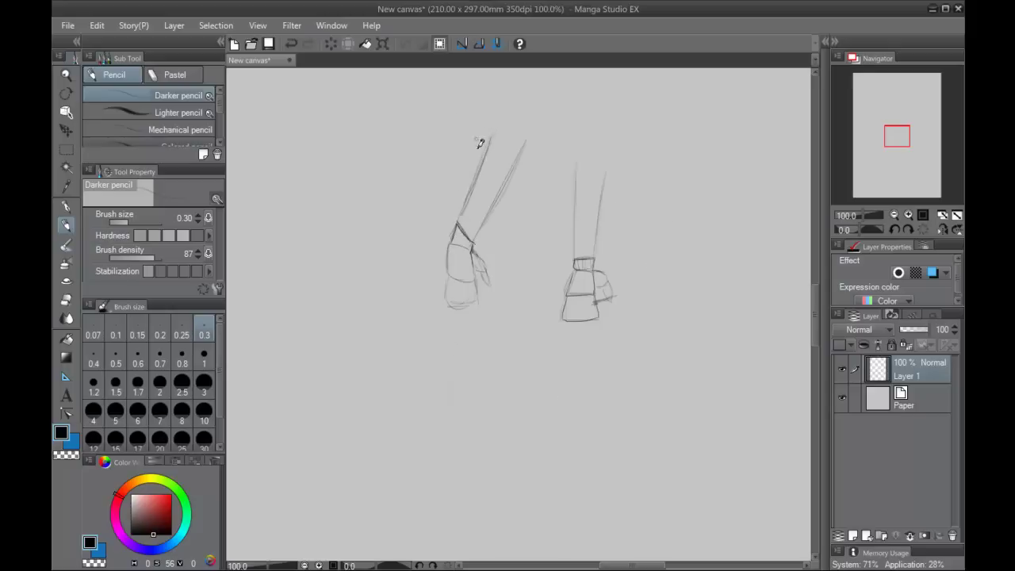
pyautogui.moveTo(492, 135); pyautogui.dragTo(458, 221)
pyautogui.moveTo(489, 140); pyautogui.dragTo(456, 227)
pyautogui.moveTo(478, 175)
pyautogui.mouseDown()
pyautogui.moveTo(445, 274)
pyautogui.moveTo(450, 242)
pyautogui.mouseUp()
pyautogui.moveTo(489, 137); pyautogui.dragTo(442, 303)
pyautogui.moveTo(448, 275)
pyautogui.mouseDown()
pyautogui.moveTo(468, 281)
pyautogui.moveTo(479, 303)
pyautogui.mouseUp()
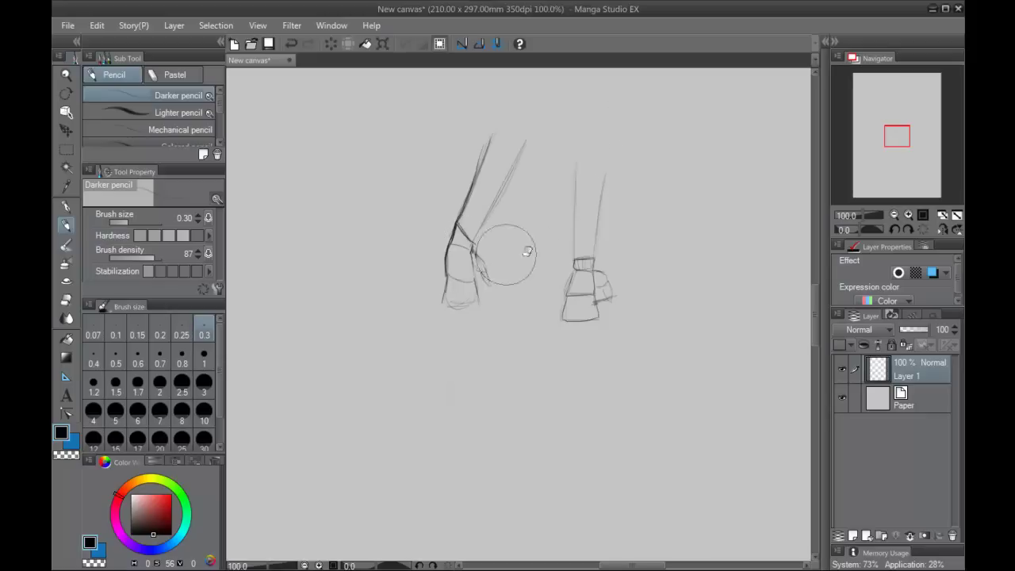
# Replace the slanted arm's hand with one bent outward at the wrist, built from a wrist wedge, palm, finger block and thumb.
pyautogui.moveTo(483, 301)
pyautogui.mouseDown()
pyautogui.moveTo(452, 263)
pyautogui.moveTo(476, 279)
pyautogui.mouseUp()
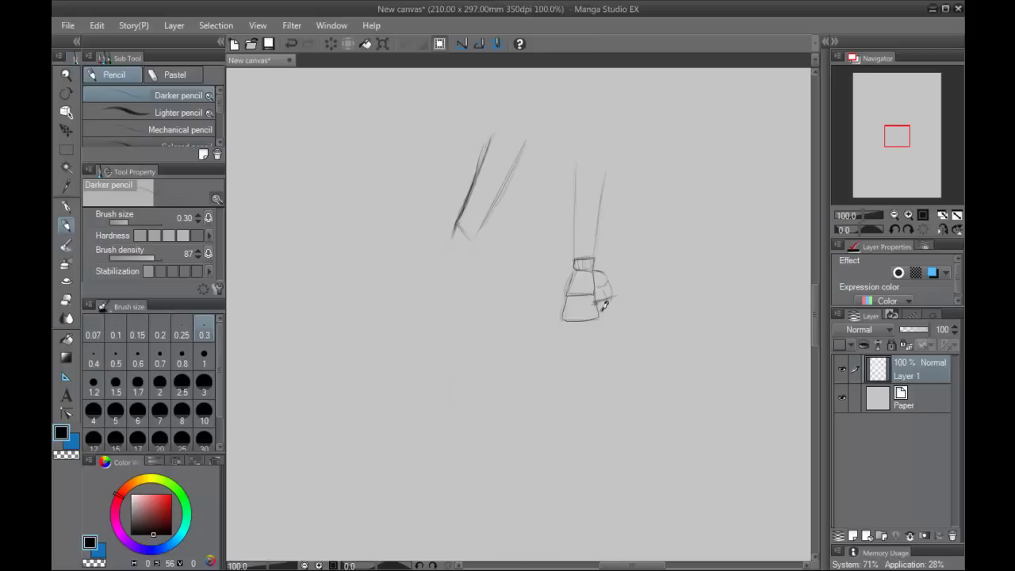
pyautogui.click(519, 257)
pyautogui.moveTo(455, 228)
pyautogui.mouseDown()
pyautogui.moveTo(481, 235)
pyautogui.moveTo(458, 223)
pyautogui.moveTo(458, 236)
pyautogui.moveTo(459, 227)
pyautogui.moveTo(470, 243)
pyautogui.moveTo(481, 226)
pyautogui.moveTo(456, 231)
pyautogui.moveTo(472, 254)
pyautogui.mouseUp()
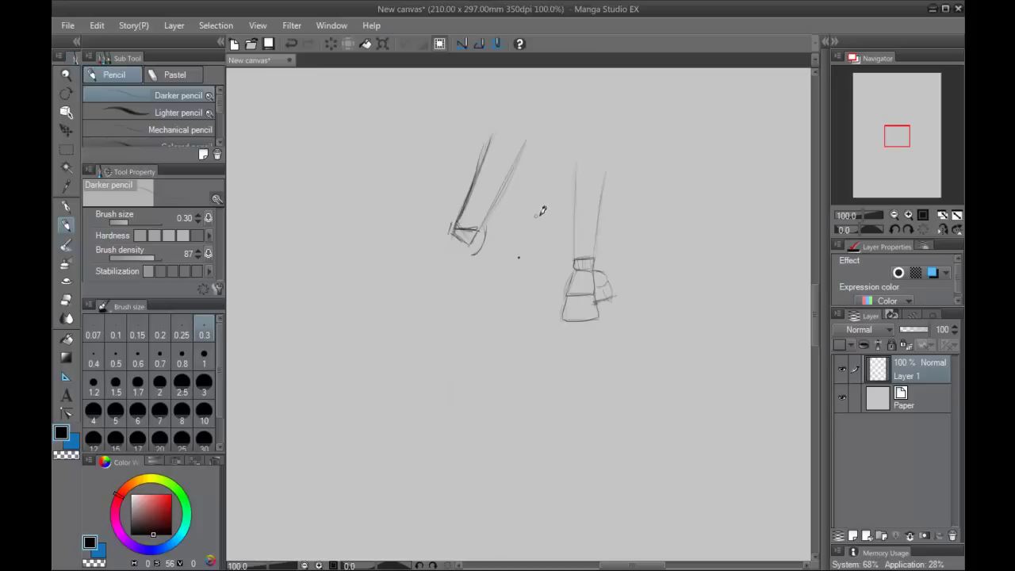
pyautogui.hotkey('ctrl', 'z')
pyautogui.moveTo(475, 226); pyautogui.dragTo(454, 231)
pyautogui.moveTo(455, 230)
pyautogui.mouseDown()
pyautogui.moveTo(436, 258)
pyautogui.moveTo(451, 260)
pyautogui.moveTo(464, 243)
pyautogui.moveTo(446, 262)
pyautogui.moveTo(432, 238)
pyautogui.moveTo(448, 260)
pyautogui.moveTo(432, 240)
pyautogui.moveTo(413, 246)
pyautogui.moveTo(440, 265)
pyautogui.moveTo(408, 252)
pyautogui.mouseUp()
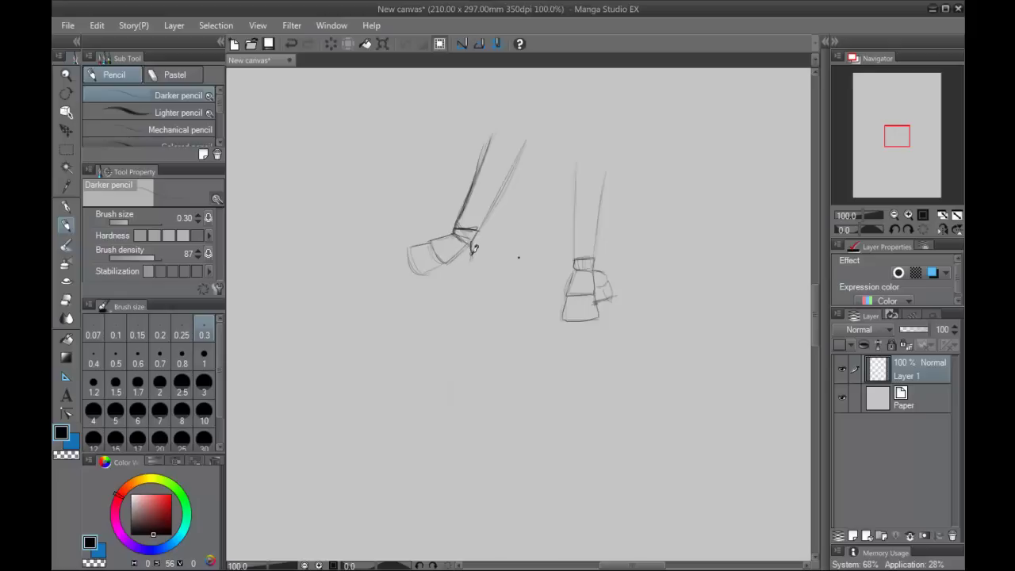
pyautogui.hotkey('ctrl', 'z')
pyautogui.moveTo(471, 254); pyautogui.dragTo(472, 261)
pyautogui.moveTo(574, 268); pyautogui.dragTo(593, 270)
pyautogui.moveTo(453, 269); pyautogui.dragTo(454, 283)
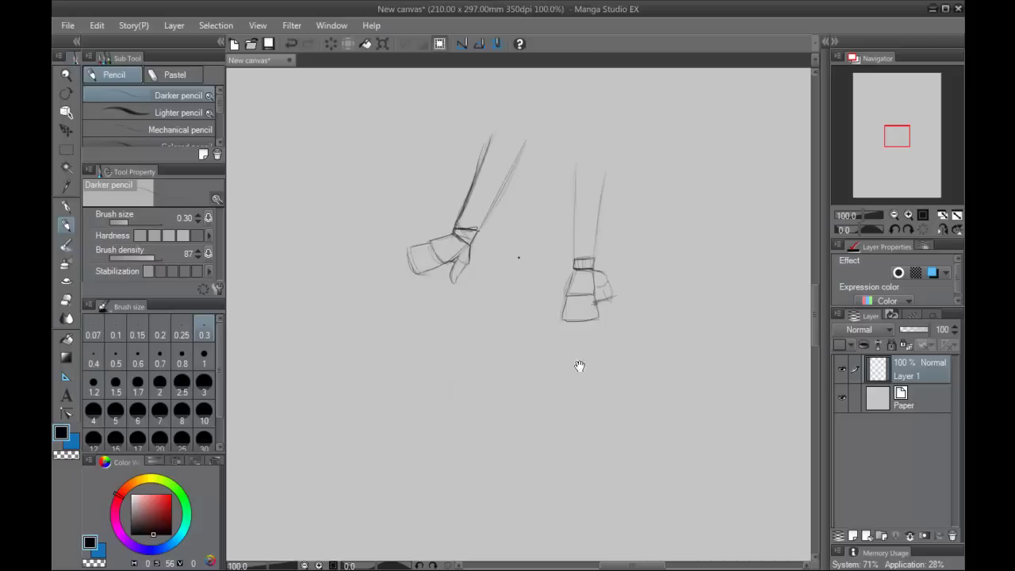
# Erase the vertical forearm and its hand with the Soft eraser.
pyautogui.moveTo(580, 366)
pyautogui.mouseDown()
pyautogui.moveTo(587, 308)
pyautogui.moveTo(512, 341)
pyautogui.mouseUp()
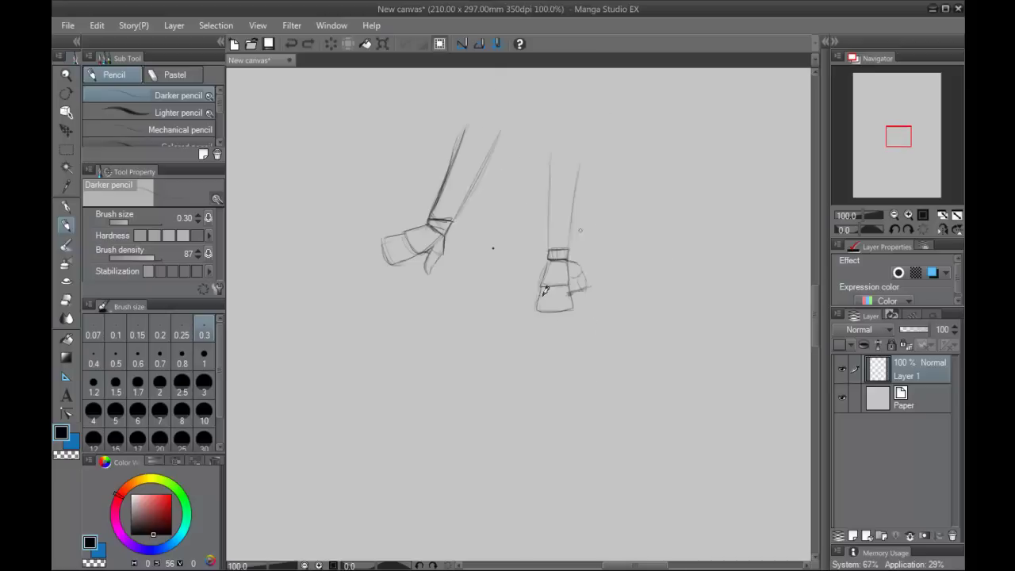
pyautogui.click(66, 299)
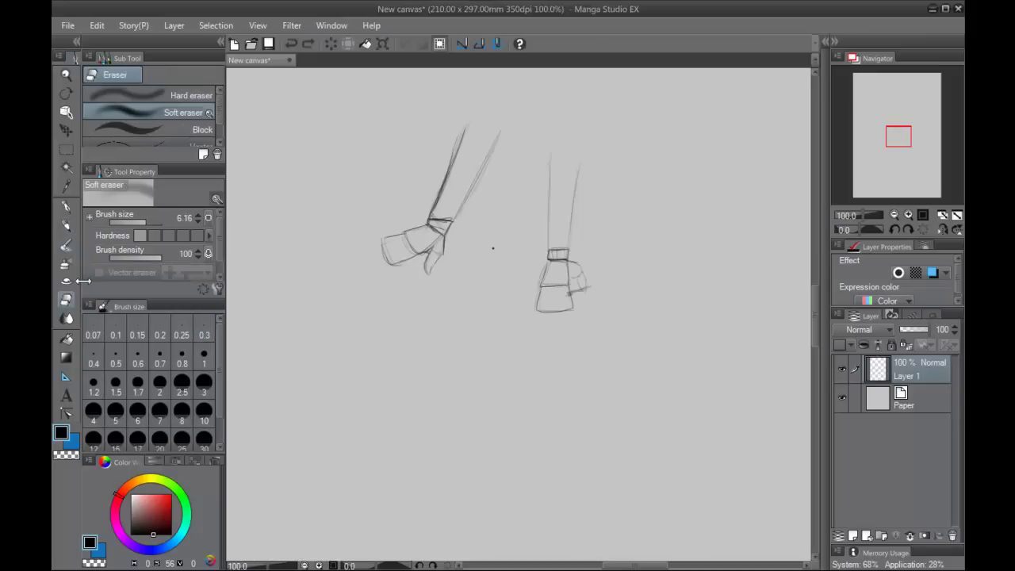
pyautogui.moveTo(448, 226); pyautogui.dragTo(413, 272)
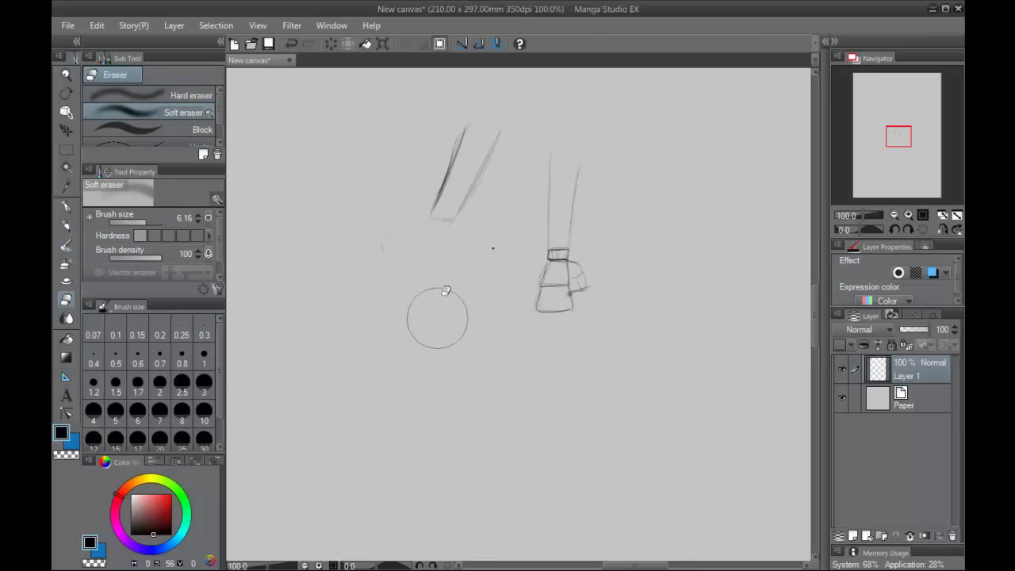
pyautogui.hotkey('ctrl', 'z')
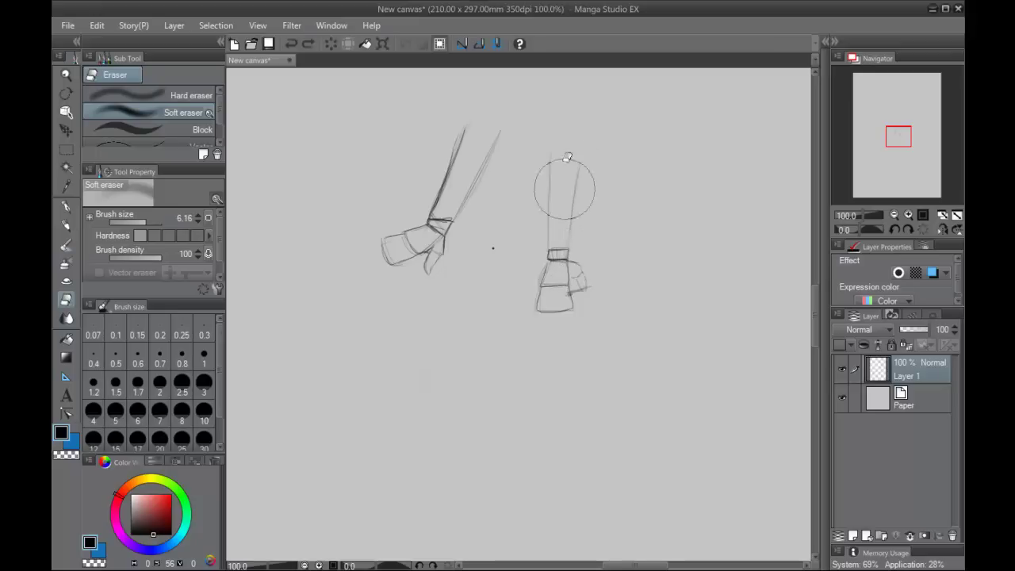
pyautogui.moveTo(564, 189); pyautogui.dragTo(570, 176)
# Sketch a new slanted forearm in place of the erased one with the Darker pencil and darken its inner edge.
pyautogui.click(66, 225)
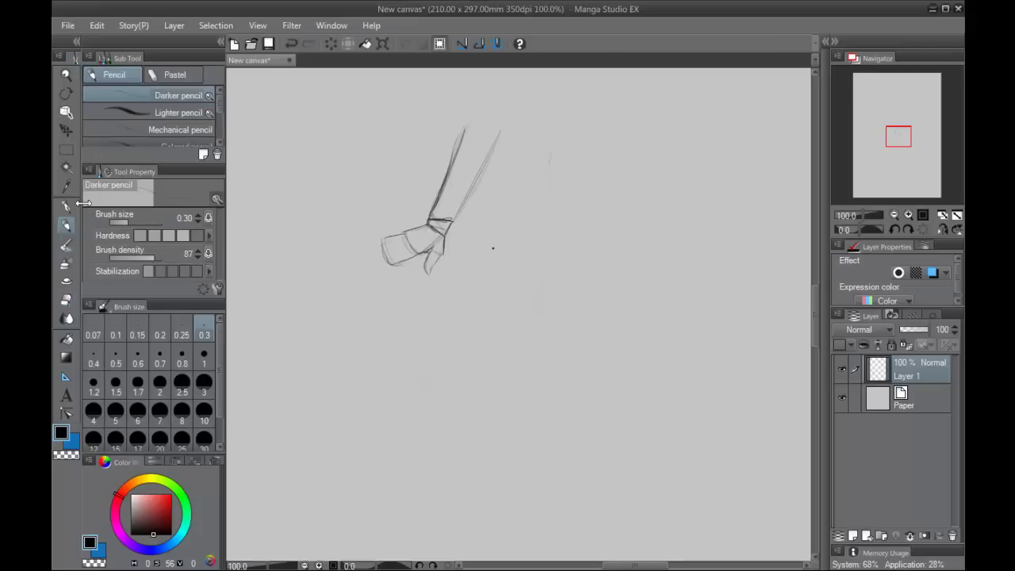
pyautogui.moveTo(550, 140); pyautogui.dragTo(519, 223)
pyautogui.moveTo(580, 149); pyautogui.dragTo(531, 232)
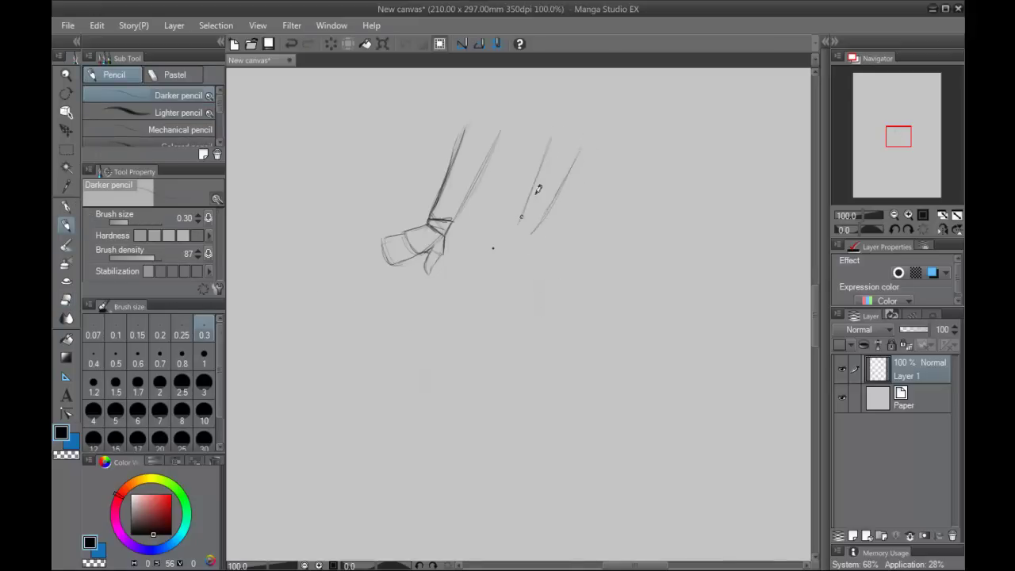
pyautogui.moveTo(582, 147); pyautogui.dragTo(529, 233)
pyautogui.press('space')
pyautogui.hotkey('ctrl', 'z')
pyautogui.moveTo(578, 147); pyautogui.dragTo(529, 236)
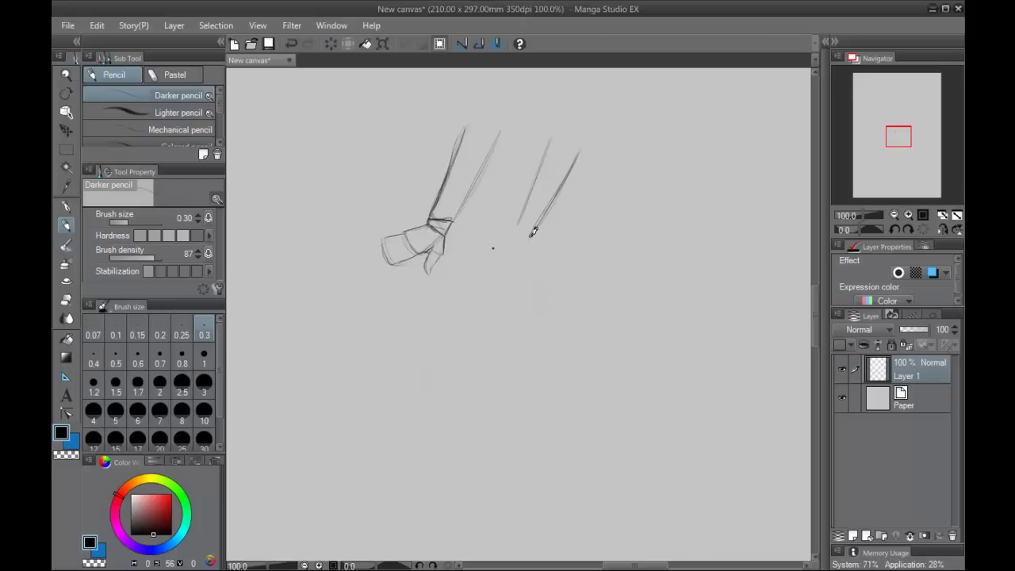
# Add the wrist lines to the new forearm and continue its outer contour down along the back of the hand.
pyautogui.moveTo(531, 231)
pyautogui.mouseDown()
pyautogui.moveTo(521, 223)
pyautogui.moveTo(515, 234)
pyautogui.moveTo(520, 221)
pyautogui.mouseUp()
pyautogui.moveTo(547, 148); pyautogui.dragTo(520, 222)
pyautogui.hotkey('ctrl', 'z')
pyautogui.moveTo(545, 153)
pyautogui.mouseDown()
pyautogui.moveTo(515, 235)
pyautogui.moveTo(520, 264)
pyautogui.moveTo(516, 243)
pyautogui.moveTo(522, 272)
pyautogui.mouseUp()
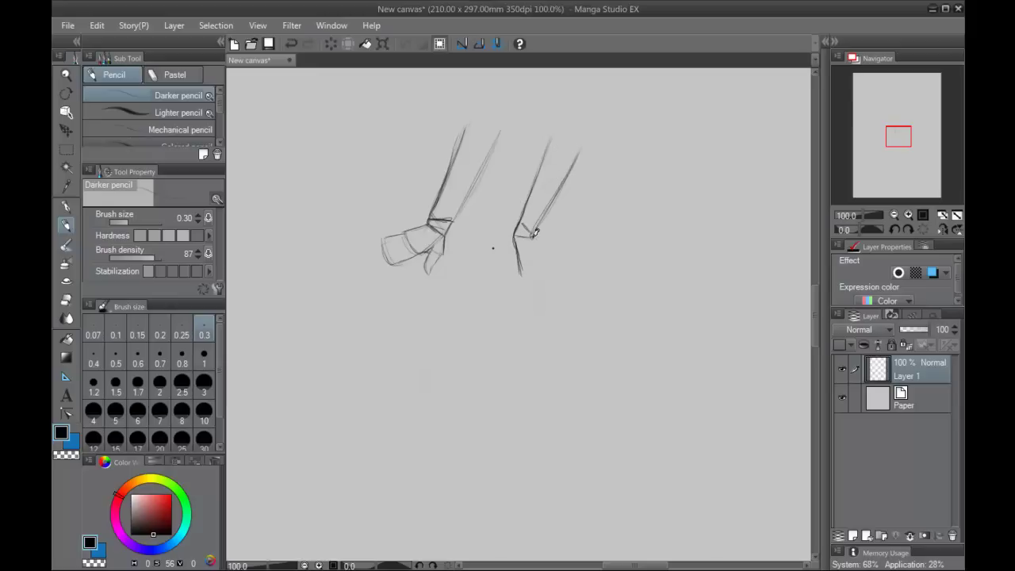
pyautogui.moveTo(534, 232)
pyautogui.mouseDown()
pyautogui.moveTo(548, 252)
pyautogui.moveTo(522, 273)
pyautogui.mouseUp()
pyautogui.hotkey('ctrl', 'z')
pyautogui.hotkey('ctrl', 'z')
pyautogui.hotkey('ctrl', 'z')
pyautogui.moveTo(533, 237)
pyautogui.mouseDown()
pyautogui.moveTo(551, 256)
pyautogui.moveTo(523, 275)
pyautogui.mouseUp()
pyautogui.hotkey('ctrl', 'z')
pyautogui.hotkey('ctrl', 'z')
# Draw the second hand's palm with a thumb angled away from its inner side and a rounded thumb joint.
pyautogui.moveTo(538, 236)
pyautogui.mouseDown()
pyautogui.moveTo(553, 250)
pyautogui.moveTo(523, 274)
pyautogui.mouseUp()
pyautogui.moveTo(443, 236)
pyautogui.mouseDown()
pyautogui.moveTo(412, 229)
pyautogui.moveTo(420, 250)
pyautogui.moveTo(443, 256)
pyautogui.mouseUp()
pyautogui.moveTo(530, 241)
pyautogui.mouseDown()
pyautogui.moveTo(536, 265)
pyautogui.moveTo(524, 265)
pyautogui.mouseUp()
pyautogui.hotkey('ctrl', 'z')
pyautogui.moveTo(531, 239); pyautogui.dragTo(537, 265)
pyautogui.moveTo(564, 270); pyautogui.dragTo(567, 273)
pyautogui.moveTo(521, 274)
pyautogui.mouseDown()
pyautogui.moveTo(534, 275)
pyautogui.moveTo(520, 271)
pyautogui.mouseUp()
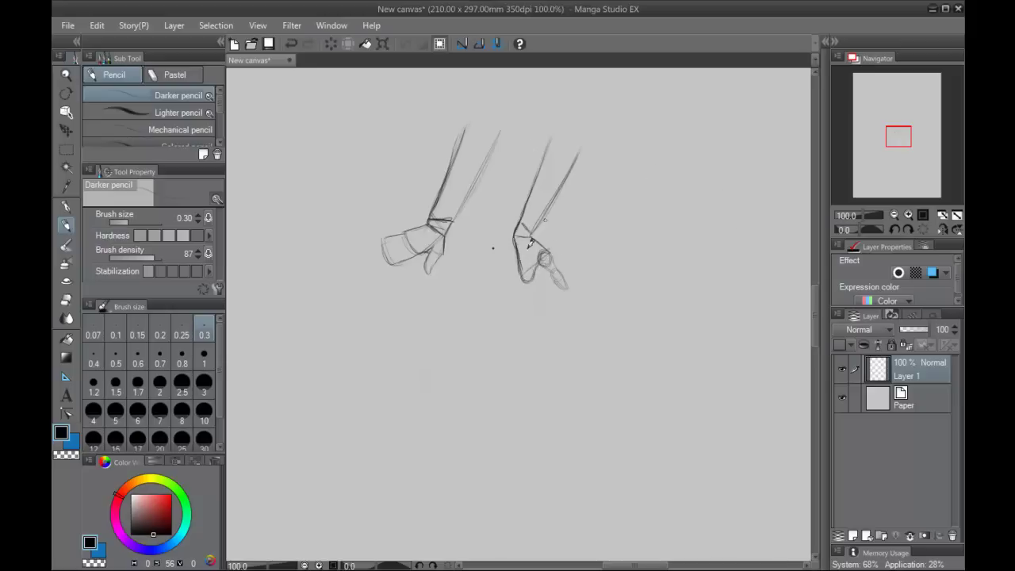
# Strengthen the back of the second hand and draw a long tapered finger hanging down from the palm.
pyautogui.moveTo(513, 239)
pyautogui.mouseDown()
pyautogui.moveTo(522, 280)
pyautogui.moveTo(532, 280)
pyautogui.mouseUp()
pyautogui.moveTo(523, 281); pyautogui.dragTo(536, 327)
pyautogui.moveTo(543, 262); pyautogui.dragTo(538, 326)
pyautogui.moveTo(544, 261)
pyautogui.mouseDown()
pyautogui.moveTo(532, 272)
pyautogui.moveTo(535, 257)
pyautogui.mouseUp()
pyautogui.hotkey('ctrl', 'z')
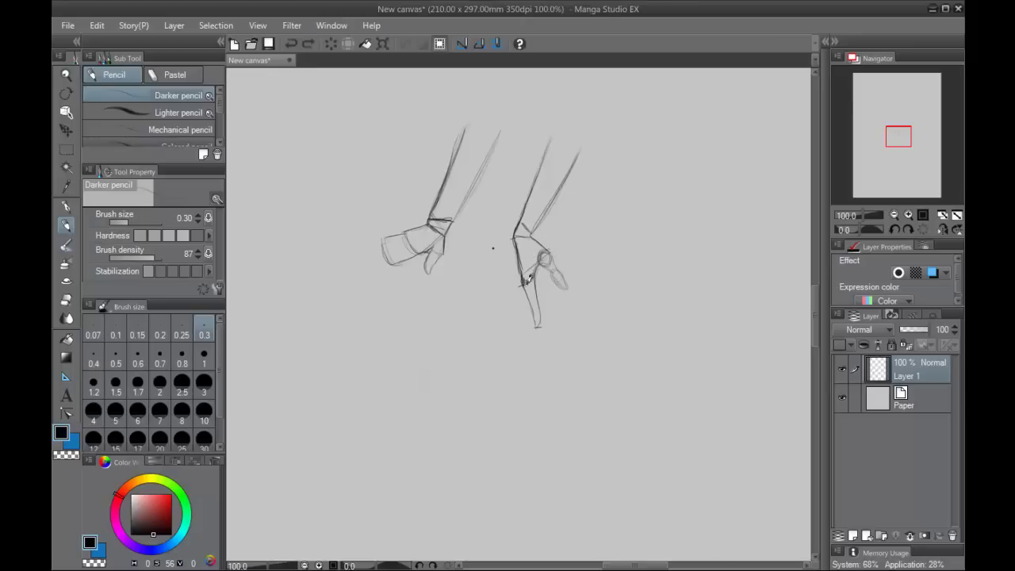
# Add another long finger beside the first and a short fingertip pointing toward the thumb side.
pyautogui.moveTo(520, 278); pyautogui.dragTo(528, 341)
pyautogui.moveTo(529, 302); pyautogui.dragTo(528, 343)
pyautogui.hotkey('ctrl', 'z')
pyautogui.hotkey('ctrl', 'z')
pyautogui.hotkey('ctrl', 'z')
pyautogui.moveTo(520, 280)
pyautogui.mouseDown()
pyautogui.moveTo(525, 336)
pyautogui.moveTo(530, 328)
pyautogui.mouseUp()
pyautogui.moveTo(541, 294); pyautogui.dragTo(557, 300)
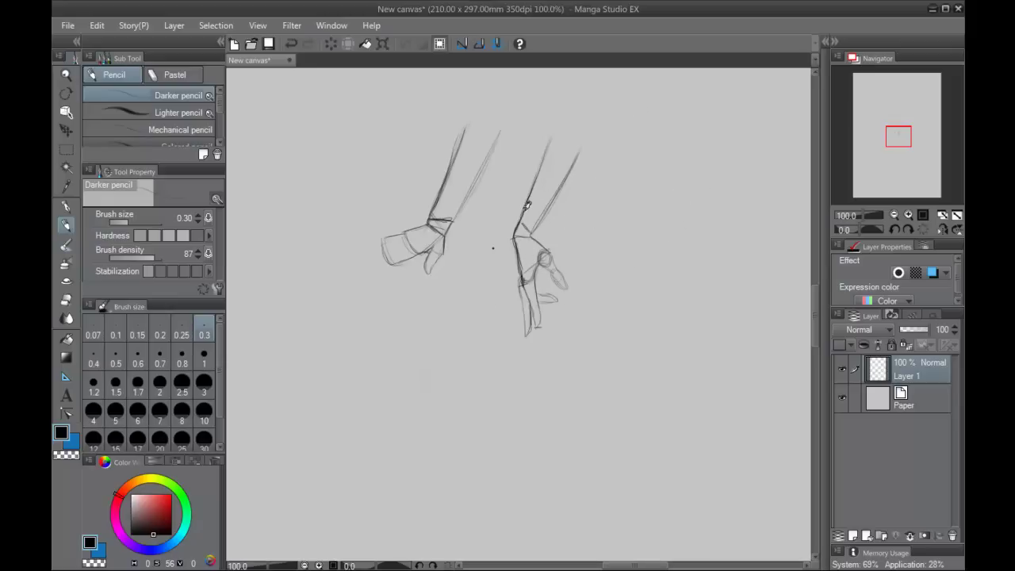
pyautogui.moveTo(511, 247); pyautogui.dragTo(498, 267)
pyautogui.moveTo(530, 238)
pyautogui.mouseDown()
pyautogui.moveTo(534, 263)
pyautogui.moveTo(513, 270)
pyautogui.moveTo(511, 249)
pyautogui.moveTo(503, 268)
pyautogui.moveTo(528, 268)
pyautogui.moveTo(532, 253)
pyautogui.moveTo(528, 279)
pyautogui.moveTo(499, 275)
pyautogui.moveTo(496, 306)
pyautogui.mouseUp()
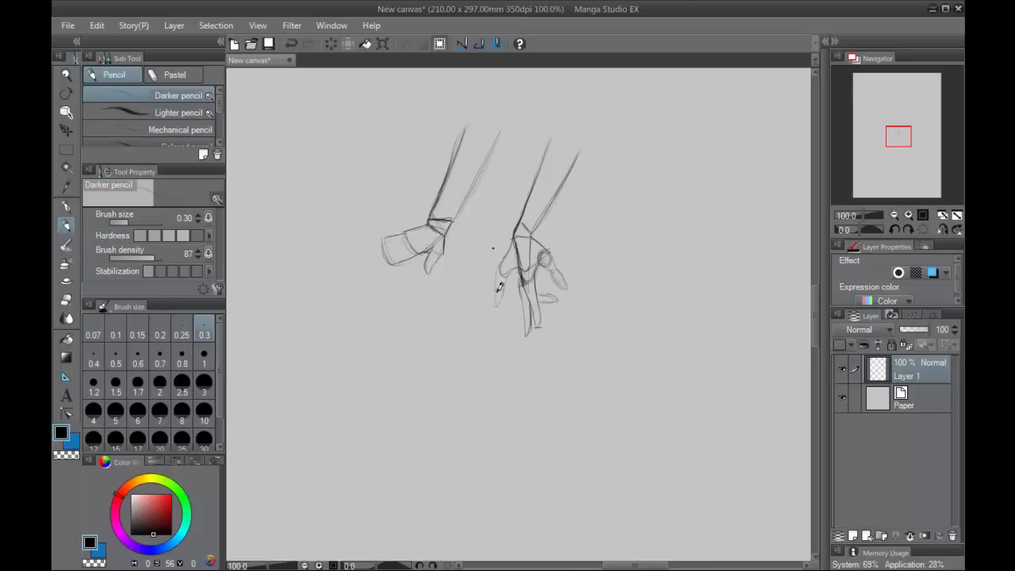
pyautogui.moveTo(508, 267); pyautogui.dragTo(504, 309)
pyautogui.hotkey('ctrl', 'z')
pyautogui.hotkey('ctrl', 'z')
pyautogui.hotkey('ctrl', 'z')
pyautogui.moveTo(548, 131); pyautogui.dragTo(558, 323)
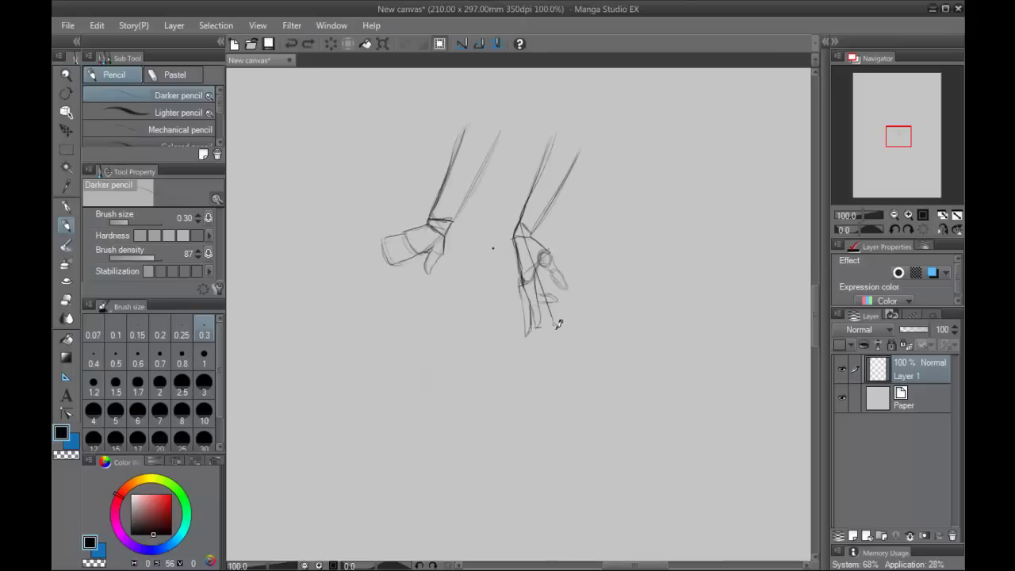
pyautogui.hotkey('ctrl', 'z')
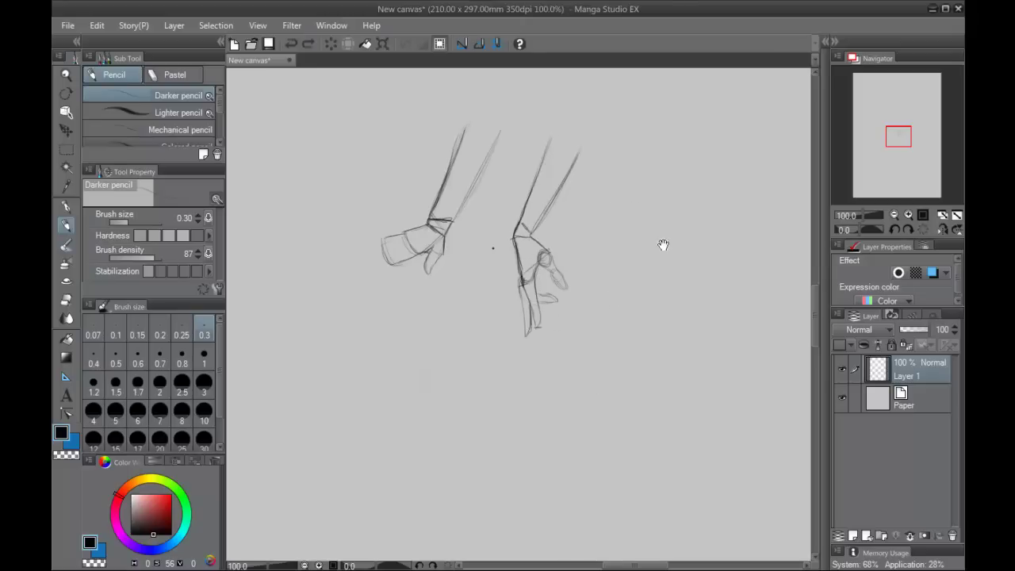
# Sketch a third slanted forearm in the empty space beside the second arm and close it with a wrist wedge.
pyautogui.moveTo(661, 242); pyautogui.dragTo(591, 236)
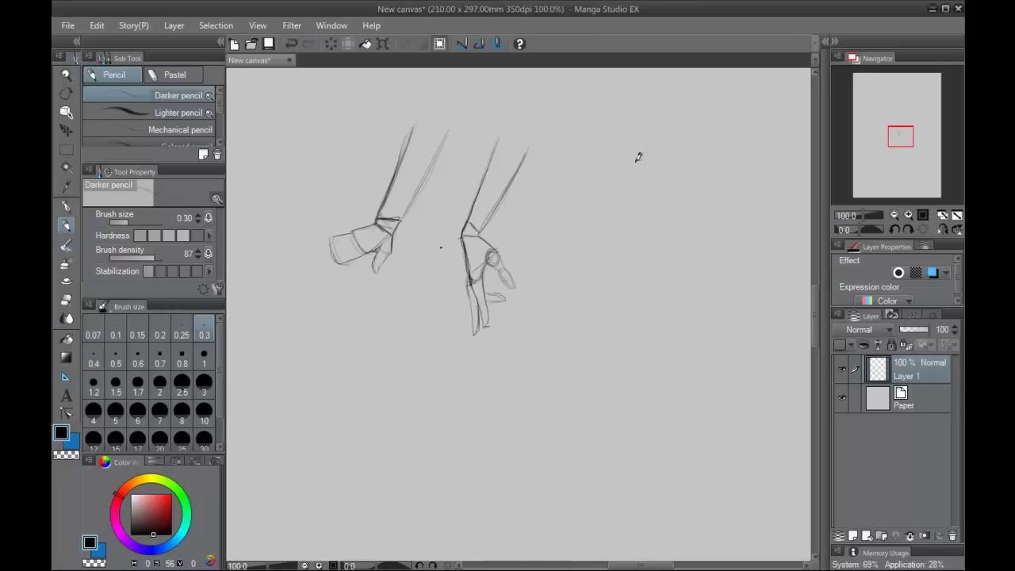
pyautogui.moveTo(639, 152); pyautogui.dragTo(607, 236)
pyautogui.moveTo(668, 161); pyautogui.dragTo(621, 240)
pyautogui.moveTo(639, 153); pyautogui.dragTo(608, 236)
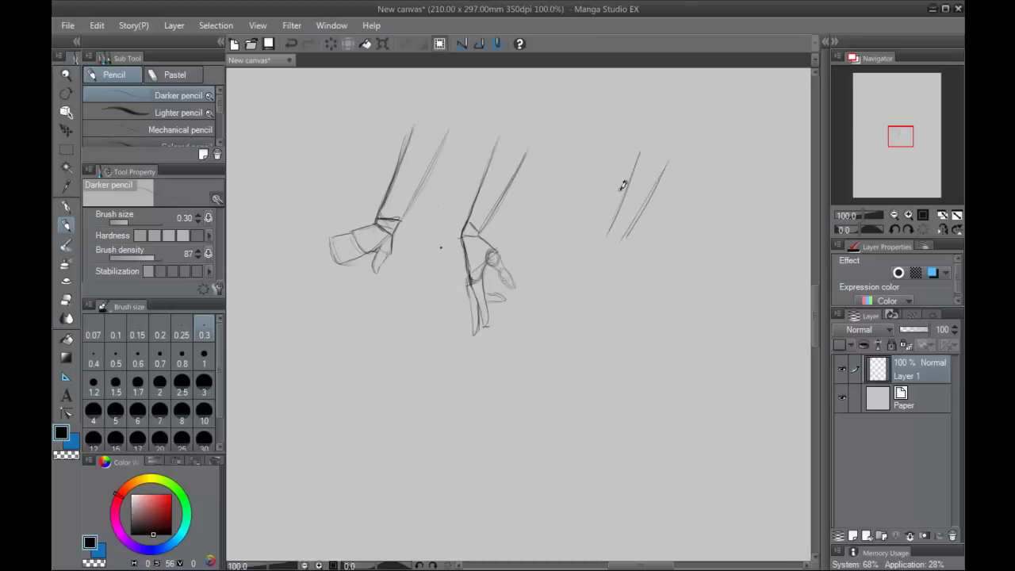
pyautogui.hotkey('ctrl', 'z')
pyautogui.moveTo(608, 233); pyautogui.dragTo(625, 241)
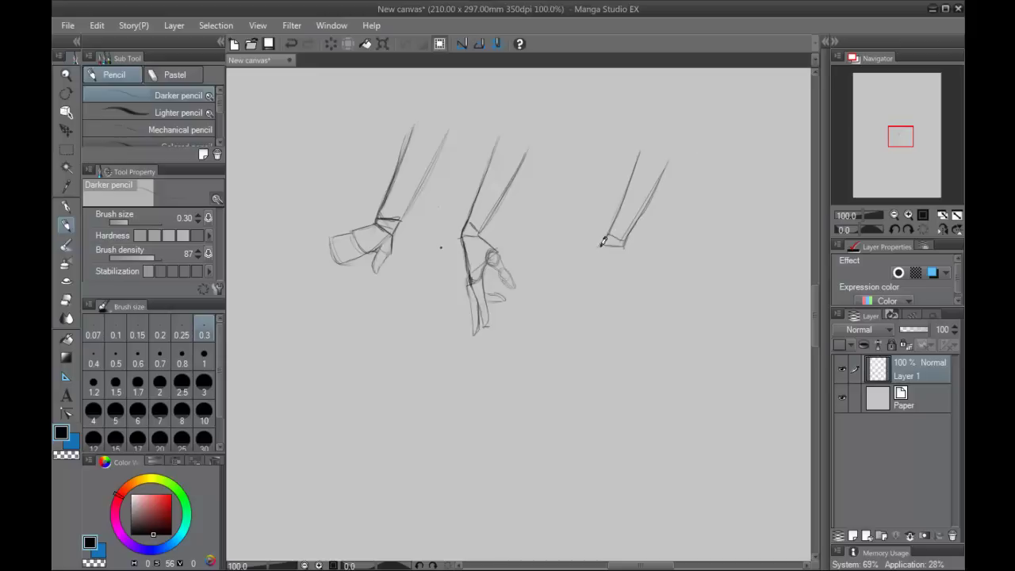
# Draw the third arm's outward-bent palm and thumb, and darken the inner contour up along the forearm.
pyautogui.moveTo(603, 243); pyautogui.dragTo(580, 257)
pyautogui.moveTo(624, 246)
pyautogui.mouseDown()
pyautogui.moveTo(614, 278)
pyautogui.moveTo(575, 260)
pyautogui.moveTo(612, 278)
pyautogui.moveTo(585, 262)
pyautogui.moveTo(571, 268)
pyautogui.moveTo(578, 259)
pyautogui.moveTo(572, 271)
pyautogui.moveTo(597, 268)
pyautogui.moveTo(600, 278)
pyautogui.moveTo(571, 268)
pyautogui.moveTo(614, 276)
pyautogui.mouseUp()
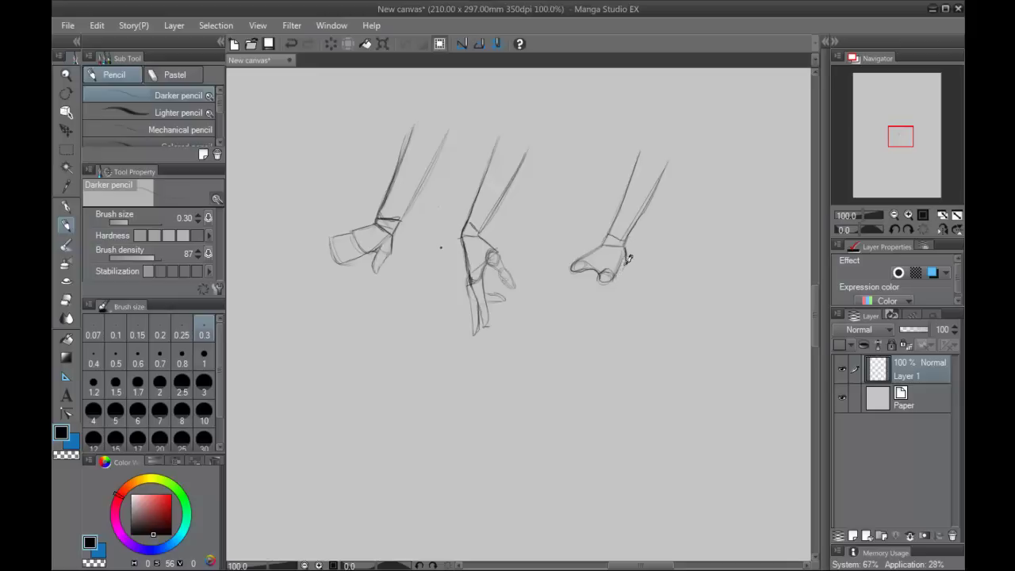
pyautogui.moveTo(609, 279); pyautogui.dragTo(658, 184)
pyautogui.moveTo(638, 221); pyautogui.dragTo(669, 167)
# Draw the third hand's long extended finger and a smaller finger beneath it, and strengthen the wrist and hand contours.
pyautogui.moveTo(598, 279)
pyautogui.mouseDown()
pyautogui.moveTo(596, 299)
pyautogui.moveTo(608, 290)
pyautogui.moveTo(597, 300)
pyautogui.moveTo(595, 282)
pyautogui.moveTo(592, 303)
pyautogui.moveTo(610, 270)
pyautogui.moveTo(593, 308)
pyautogui.moveTo(618, 278)
pyautogui.moveTo(572, 265)
pyautogui.moveTo(544, 295)
pyautogui.mouseUp()
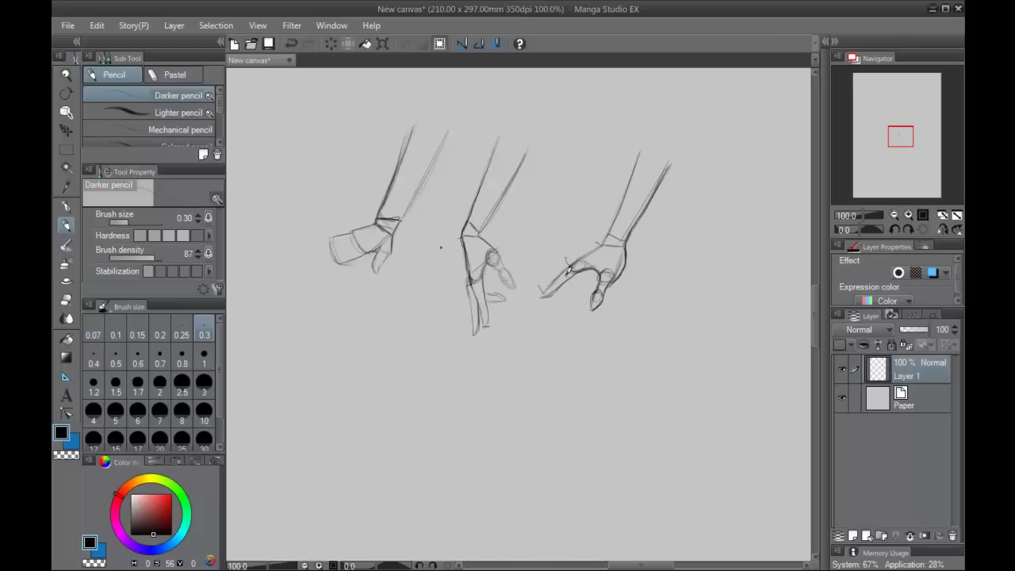
pyautogui.hotkey('ctrl', 'z')
pyautogui.moveTo(554, 275)
pyautogui.mouseDown()
pyautogui.moveTo(528, 300)
pyautogui.moveTo(542, 294)
pyautogui.mouseUp()
pyautogui.moveTo(565, 284); pyautogui.dragTo(564, 306)
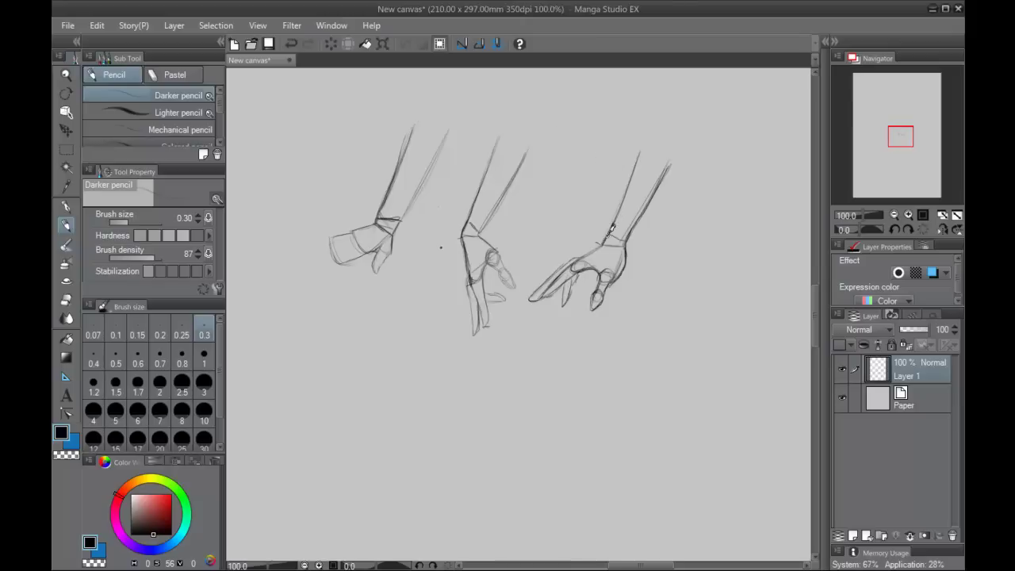
pyautogui.moveTo(611, 227); pyautogui.dragTo(568, 264)
pyautogui.moveTo(622, 252)
pyautogui.mouseDown()
pyautogui.moveTo(613, 252)
pyautogui.moveTo(640, 201)
pyautogui.mouseUp()
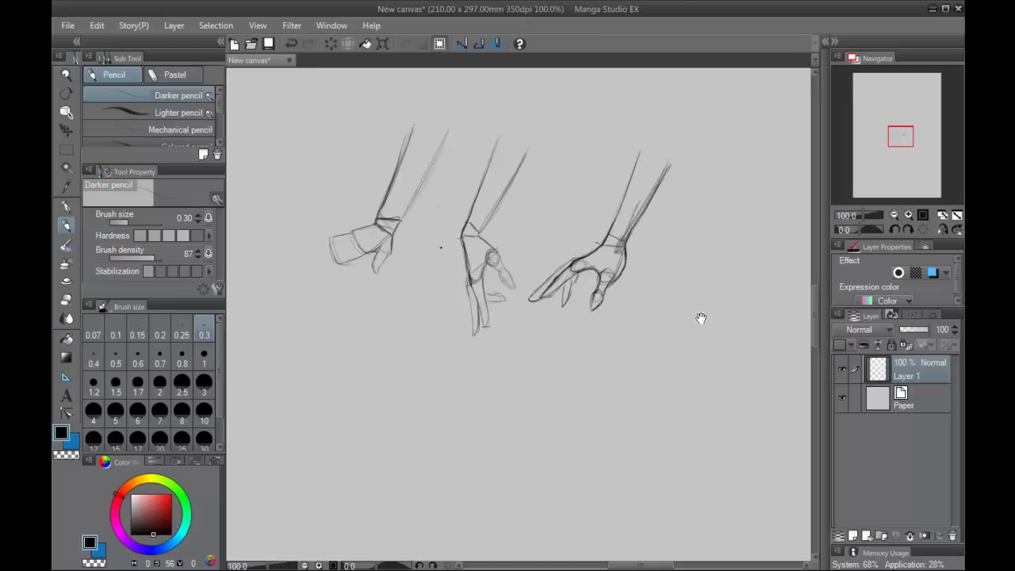
pyautogui.moveTo(700, 320); pyautogui.dragTo(666, 318)
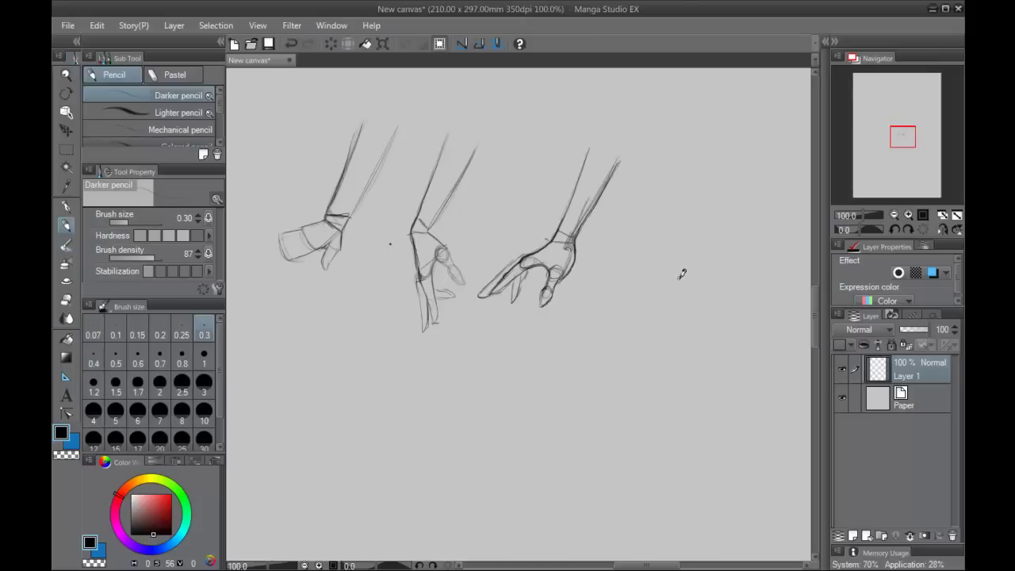
pyautogui.hotkey('ctrl', 'z')
pyautogui.moveTo(322, 212); pyautogui.dragTo(349, 242)
pyautogui.hotkey('ctrl', 'z')
pyautogui.click(390, 245)
pyautogui.moveTo(436, 240)
pyautogui.mouseDown()
pyautogui.moveTo(436, 226)
pyautogui.moveTo(397, 238)
pyautogui.mouseUp()
pyautogui.click(584, 275)
pyautogui.moveTo(682, 295); pyautogui.dragTo(558, 333)
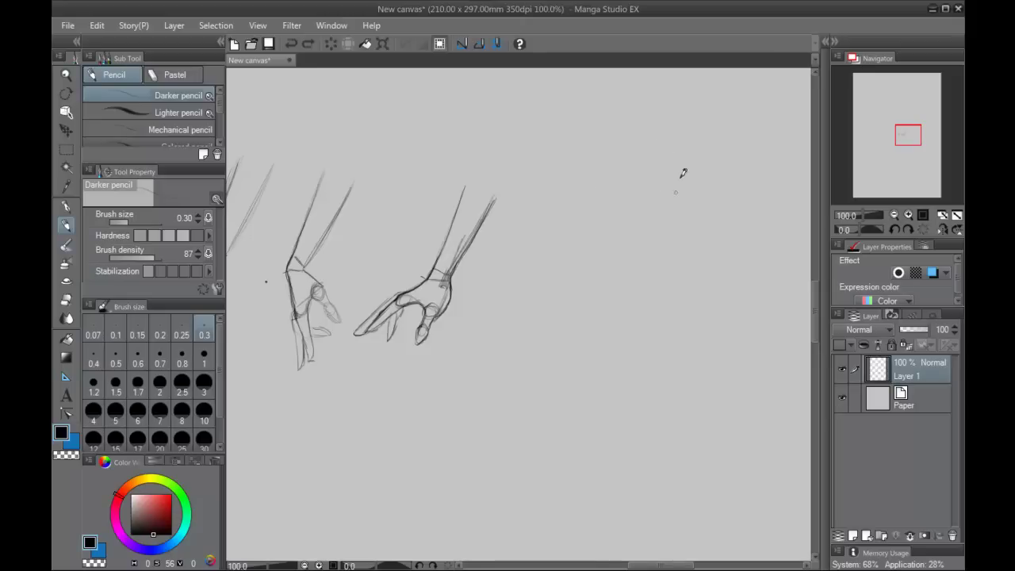
# Sketch a head in the empty space beside the third arm: a circle, vertical centre line, tapering jaw and curved brow lines.
pyautogui.moveTo(652, 147); pyautogui.dragTo(672, 210)
pyautogui.moveTo(634, 163); pyautogui.dragTo(634, 248)
pyautogui.moveTo(598, 198)
pyautogui.mouseDown()
pyautogui.moveTo(599, 242)
pyautogui.moveTo(631, 274)
pyautogui.mouseUp()
pyautogui.moveTo(673, 203); pyautogui.dragTo(672, 240)
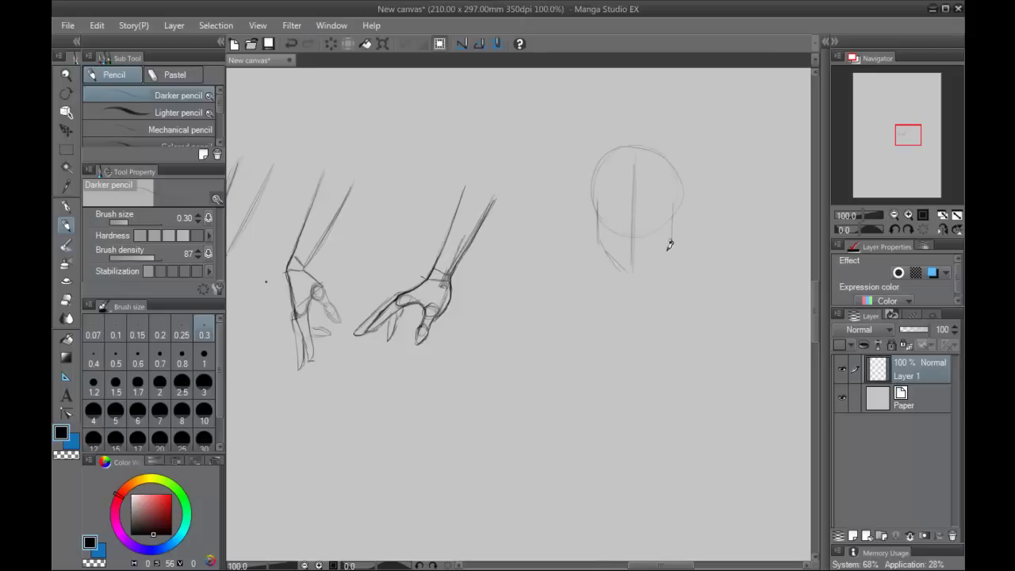
pyautogui.moveTo(632, 276); pyautogui.dragTo(659, 255)
pyautogui.moveTo(674, 213)
pyautogui.mouseDown()
pyautogui.moveTo(671, 177)
pyautogui.moveTo(644, 149)
pyautogui.mouseUp()
pyautogui.moveTo(612, 208)
pyautogui.mouseDown()
pyautogui.moveTo(674, 211)
pyautogui.moveTo(667, 193)
pyautogui.mouseUp()
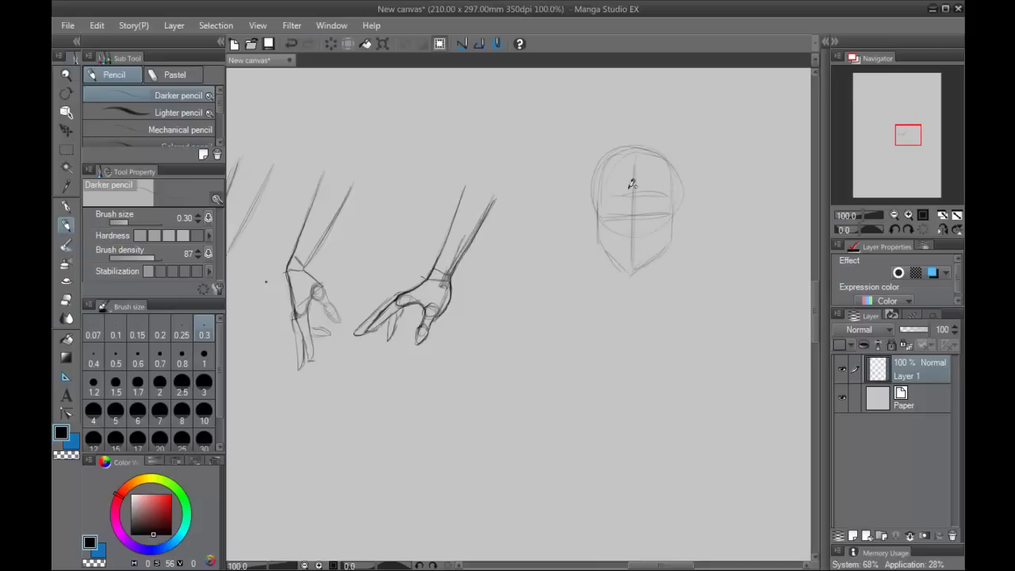
# Outline the flat front plane of the face inside the head and add a line across it at eye level.
pyautogui.moveTo(623, 269)
pyautogui.mouseDown()
pyautogui.moveTo(648, 267)
pyautogui.moveTo(625, 268)
pyautogui.moveTo(614, 241)
pyautogui.moveTo(617, 187)
pyautogui.moveTo(658, 189)
pyautogui.moveTo(650, 258)
pyautogui.moveTo(660, 216)
pyautogui.moveTo(650, 183)
pyautogui.moveTo(625, 181)
pyautogui.moveTo(620, 273)
pyautogui.mouseUp()
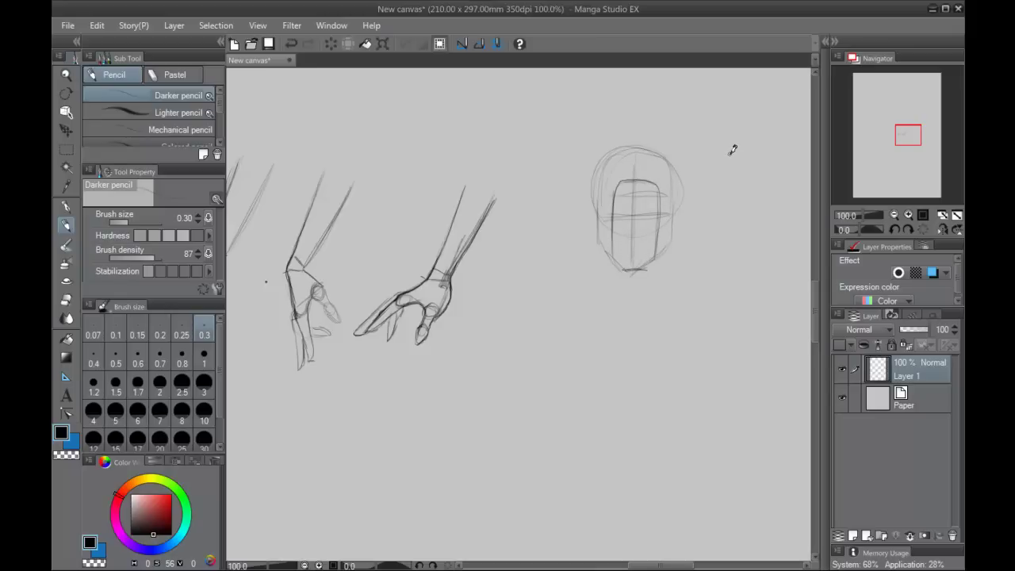
pyautogui.click(624, 226)
pyautogui.moveTo(658, 227); pyautogui.dragTo(613, 227)
# Erase the entire head sketch beside the third arm.
pyautogui.moveTo(603, 349); pyautogui.dragTo(662, 324)
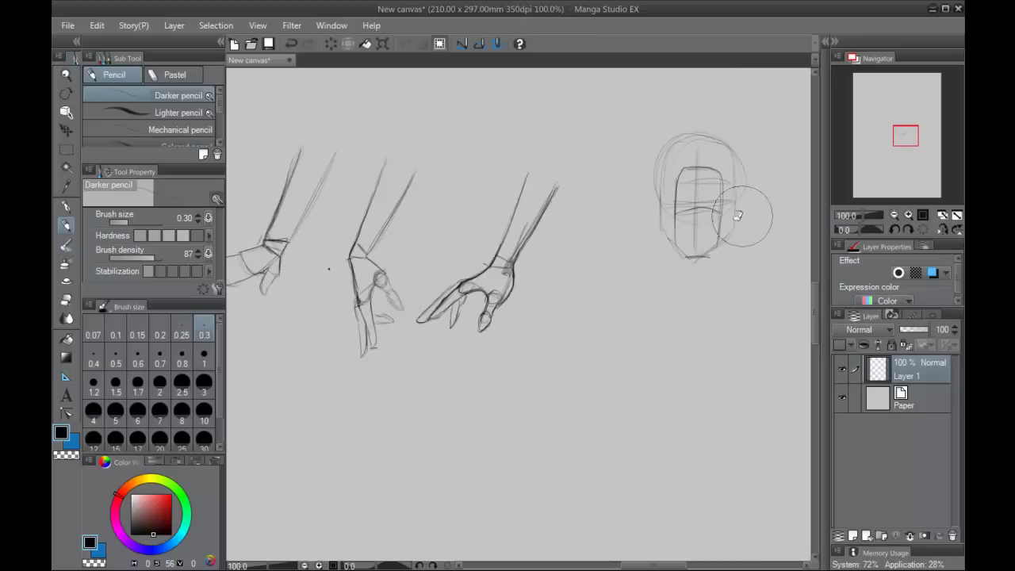
pyautogui.moveTo(742, 217)
pyautogui.mouseDown()
pyautogui.moveTo(721, 245)
pyautogui.moveTo(723, 198)
pyautogui.moveTo(692, 142)
pyautogui.moveTo(673, 204)
pyautogui.moveTo(690, 268)
pyautogui.mouseUp()
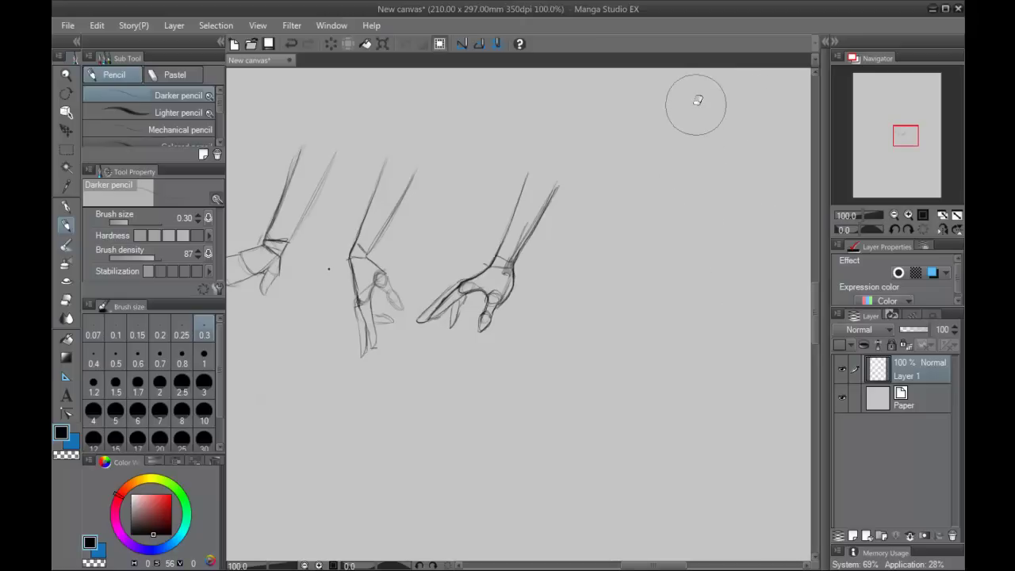
# Lasso the leftmost arm's hand below the wrist wedge, rotate it slightly counterclockwise so it hangs straighter, and deselect it.
pyautogui.moveTo(485, 401); pyautogui.dragTo(571, 349)
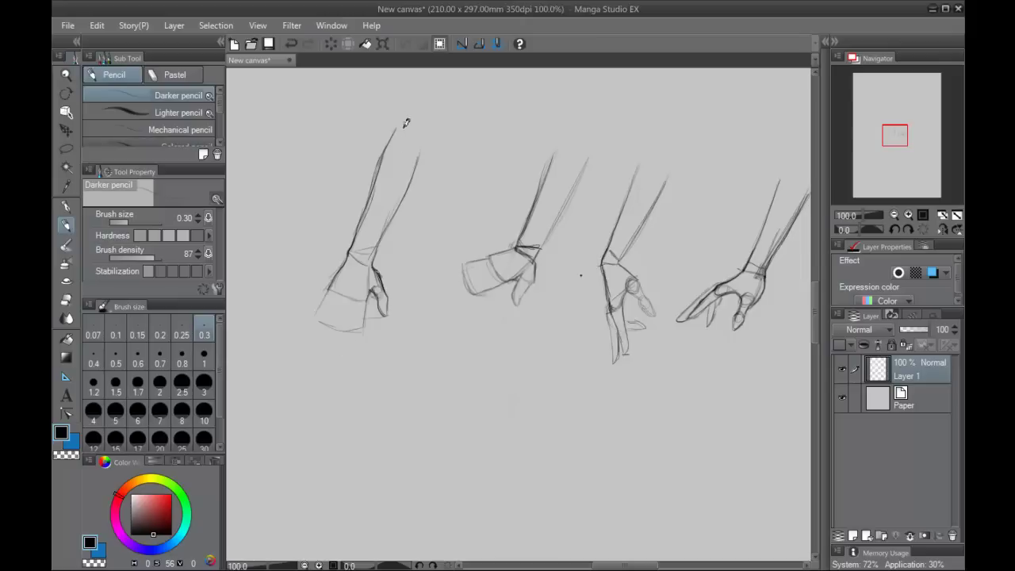
pyautogui.click(450, 253)
pyautogui.click(358, 274)
pyautogui.press('m')
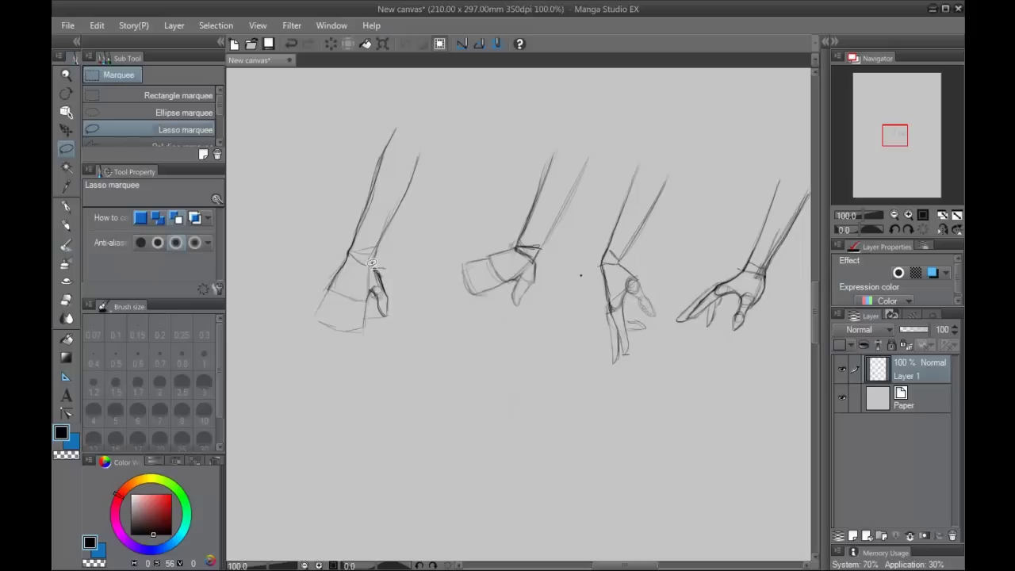
pyautogui.moveTo(372, 262)
pyautogui.mouseDown()
pyautogui.moveTo(342, 257)
pyautogui.moveTo(311, 321)
pyautogui.moveTo(364, 345)
pyautogui.moveTo(384, 268)
pyautogui.mouseUp()
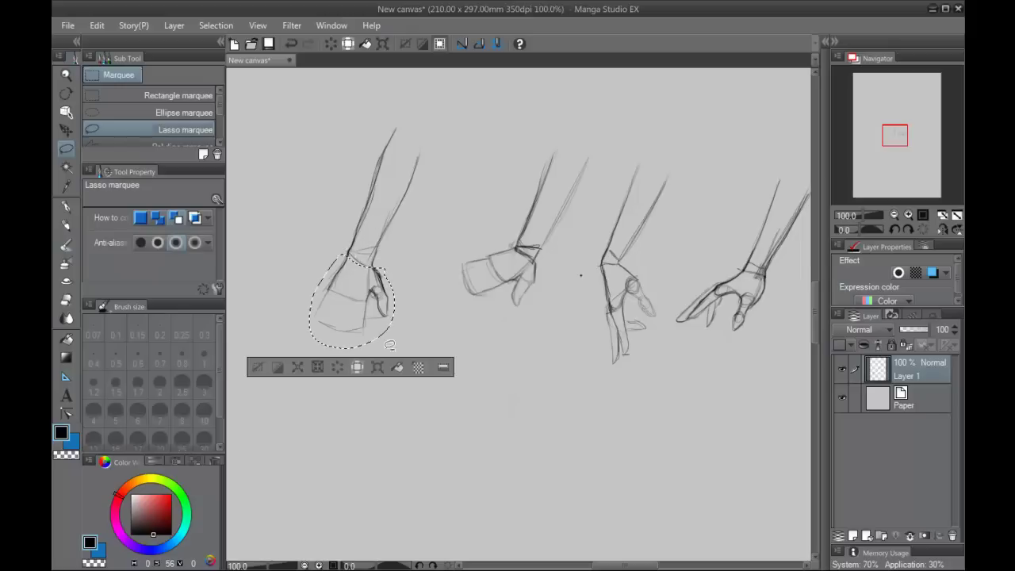
pyautogui.hotkey('ctrl', 't')
pyautogui.moveTo(329, 236); pyautogui.dragTo(318, 240)
pyautogui.moveTo(377, 296); pyautogui.dragTo(385, 274)
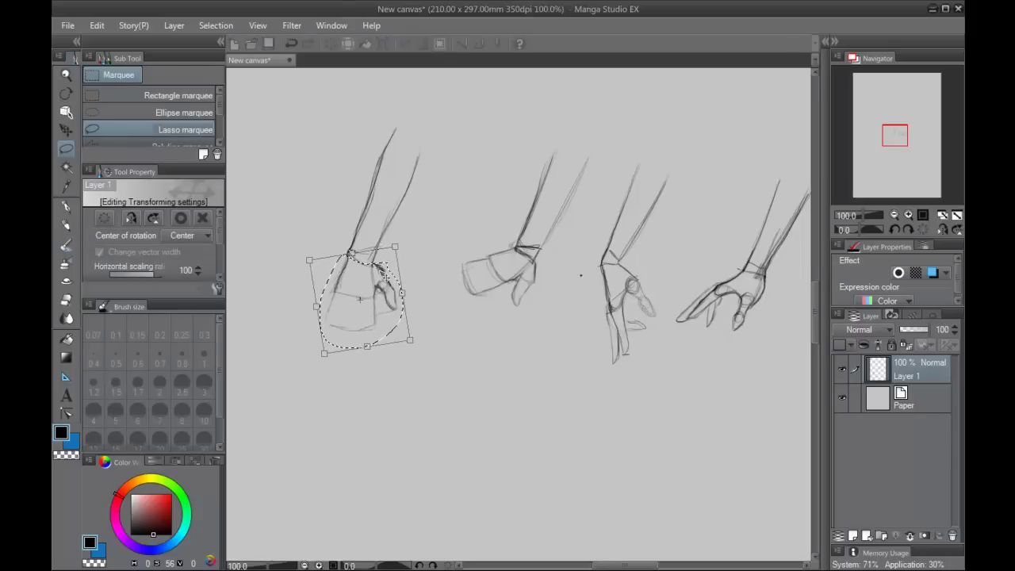
pyautogui.click(181, 218)
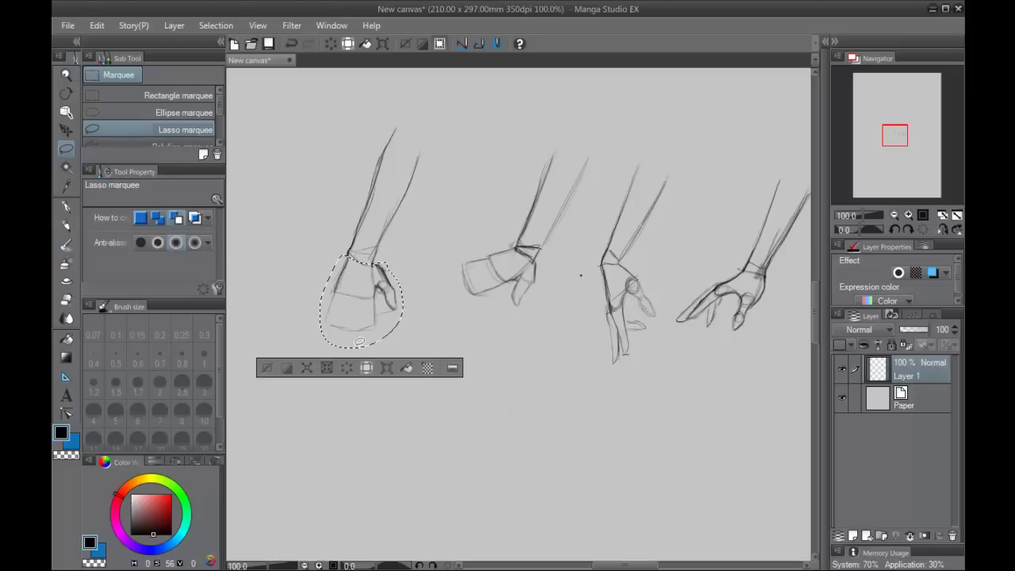
pyautogui.click(267, 369)
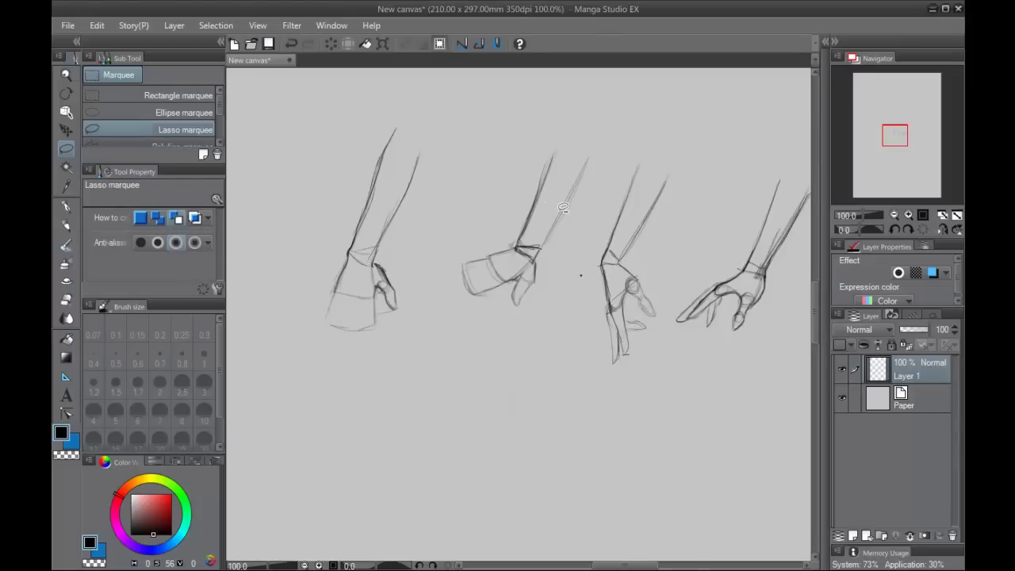
# Draw a straight pencil line across the leftmost arm's wrist wedge.
pyautogui.click(67, 225)
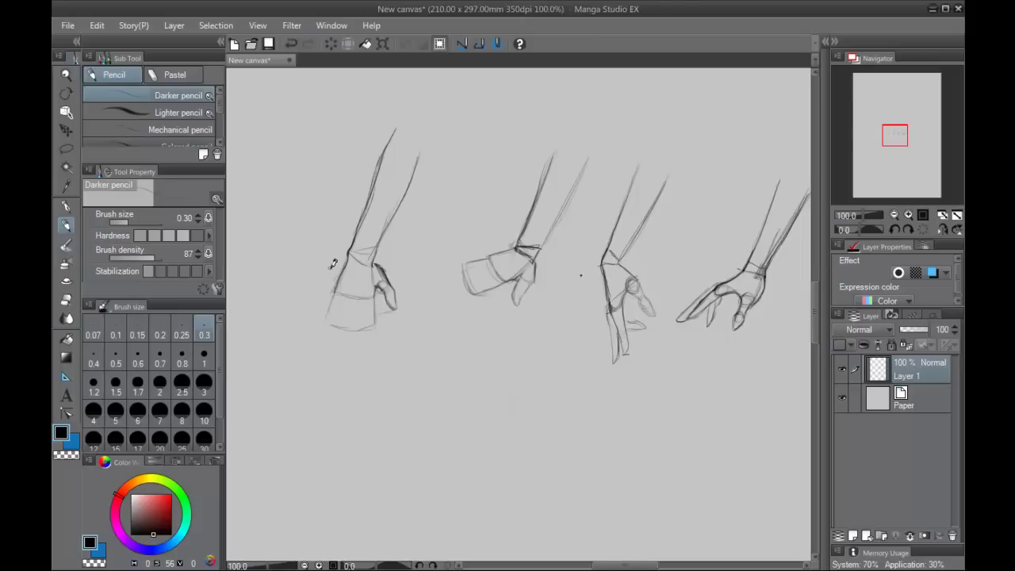
pyautogui.scroll(2, 340, 275)
pyautogui.moveTo(511, 239); pyautogui.dragTo(555, 311)
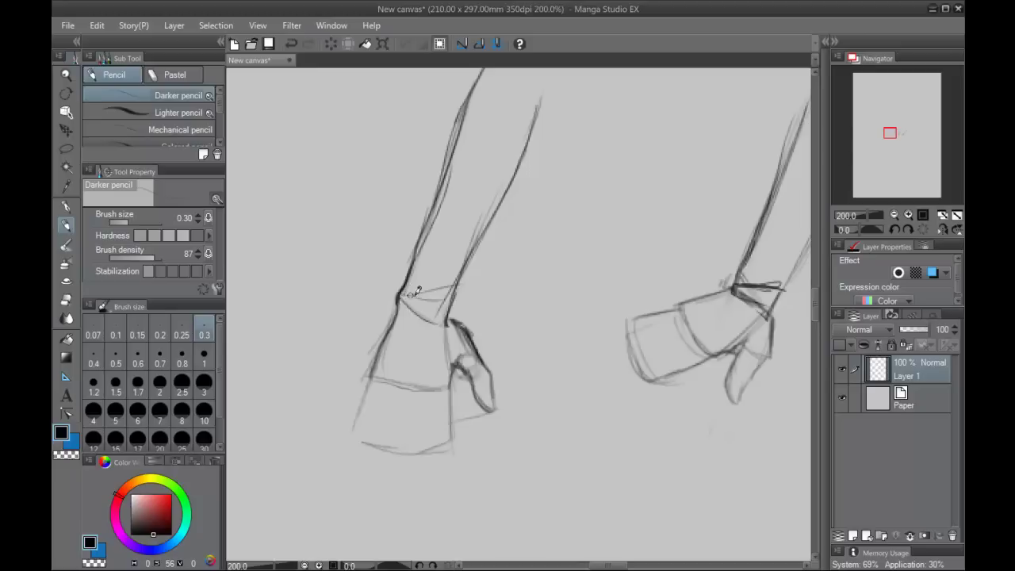
pyautogui.moveTo(398, 296); pyautogui.dragTo(454, 289)
pyautogui.moveTo(391, 283); pyautogui.dragTo(387, 300)
# Erase the wedge lines inside the leftmost wrist with the soft eraser at size 1.
pyautogui.click(67, 299)
pyautogui.click(205, 363)
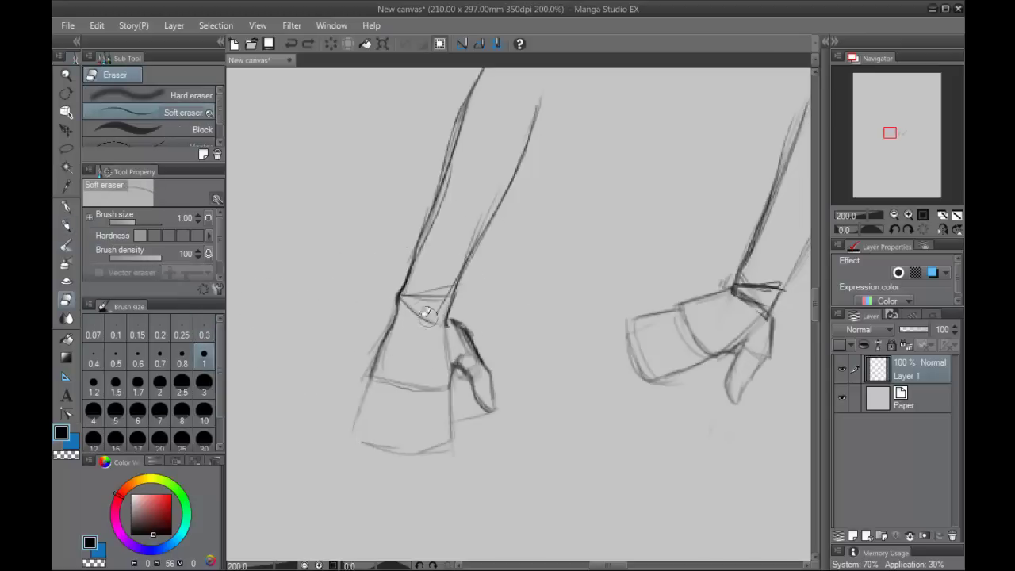
pyautogui.moveTo(428, 315)
pyautogui.mouseDown()
pyautogui.moveTo(409, 290)
pyautogui.moveTo(426, 323)
pyautogui.moveTo(425, 256)
pyautogui.mouseUp()
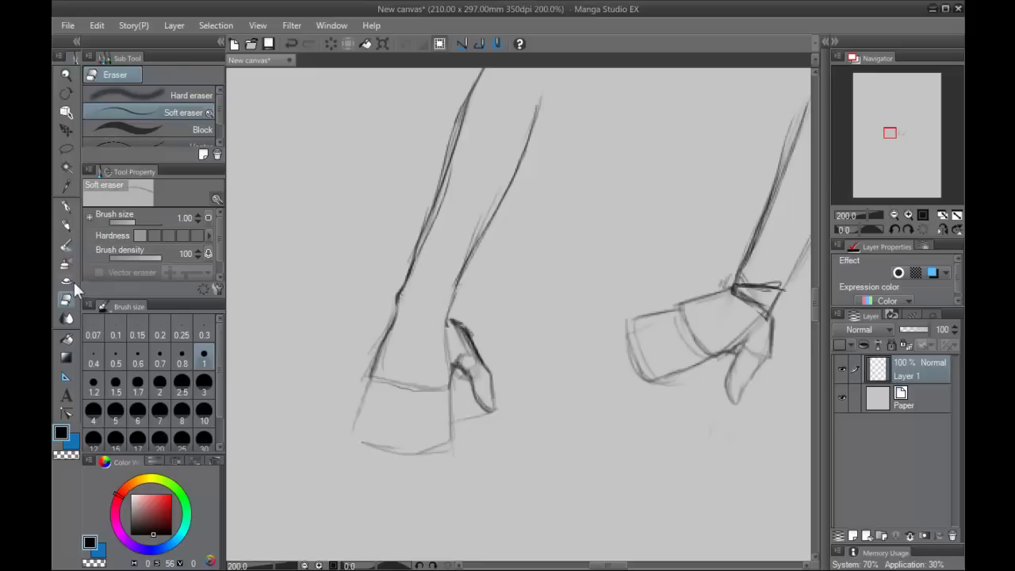
# Redraw the leftmost wrist wedge with its wide side on the outer edge and its point at the thumb side.
pyautogui.click(66, 225)
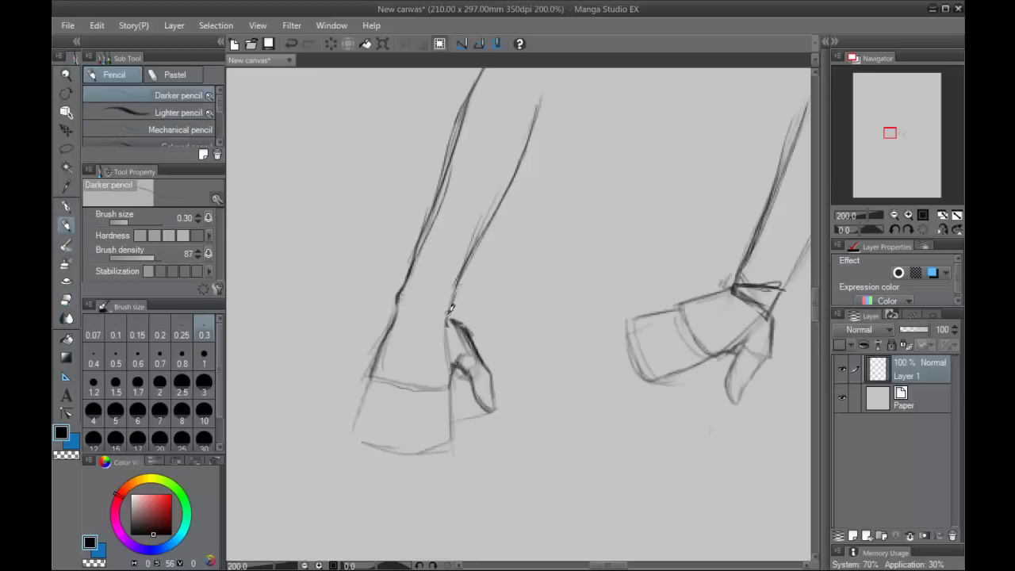
pyautogui.moveTo(447, 308)
pyautogui.mouseDown()
pyautogui.moveTo(405, 288)
pyautogui.moveTo(398, 315)
pyautogui.moveTo(411, 285)
pyautogui.moveTo(401, 314)
pyautogui.moveTo(400, 279)
pyautogui.moveTo(397, 319)
pyautogui.mouseUp()
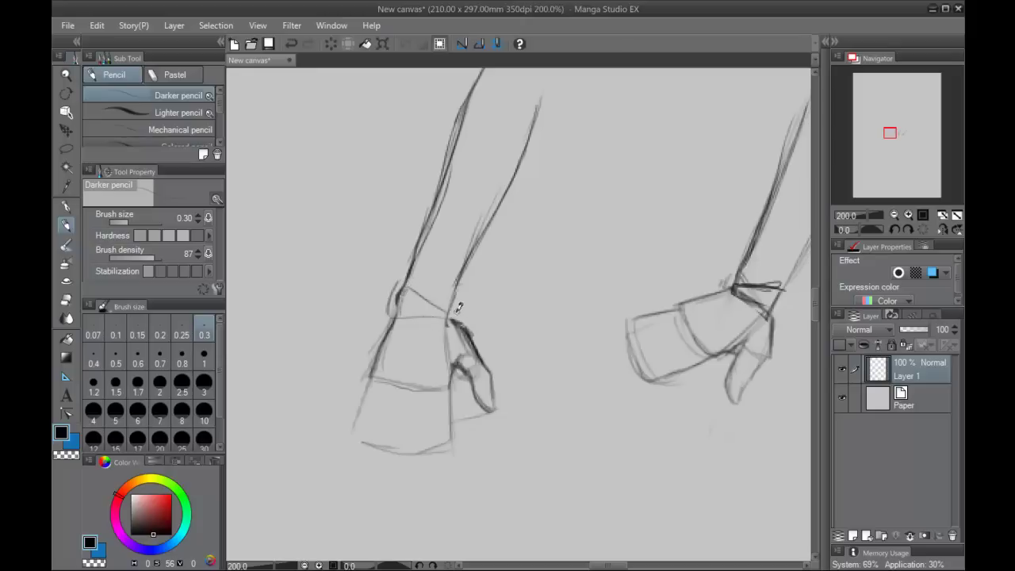
pyautogui.hotkey('ctrl', 'z')
pyautogui.hotkey('ctrl', 'z')
pyautogui.moveTo(456, 307); pyautogui.dragTo(455, 312)
pyautogui.moveTo(394, 280); pyautogui.dragTo(384, 310)
pyautogui.hotkey('ctrl', 'z')
# Erase the doubled outer contour of the leftmost forearm and redraw it as one clean line down toward the wrist.
pyautogui.moveTo(410, 273); pyautogui.dragTo(448, 158)
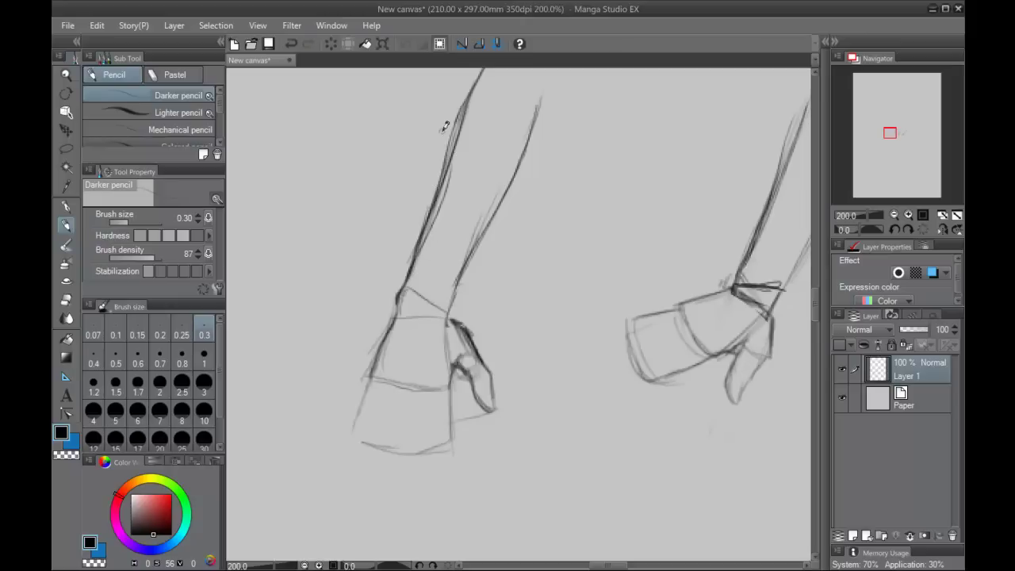
pyautogui.click(66, 300)
pyautogui.moveTo(431, 233)
pyautogui.mouseDown()
pyautogui.moveTo(444, 184)
pyautogui.moveTo(422, 154)
pyautogui.mouseUp()
pyautogui.click(66, 225)
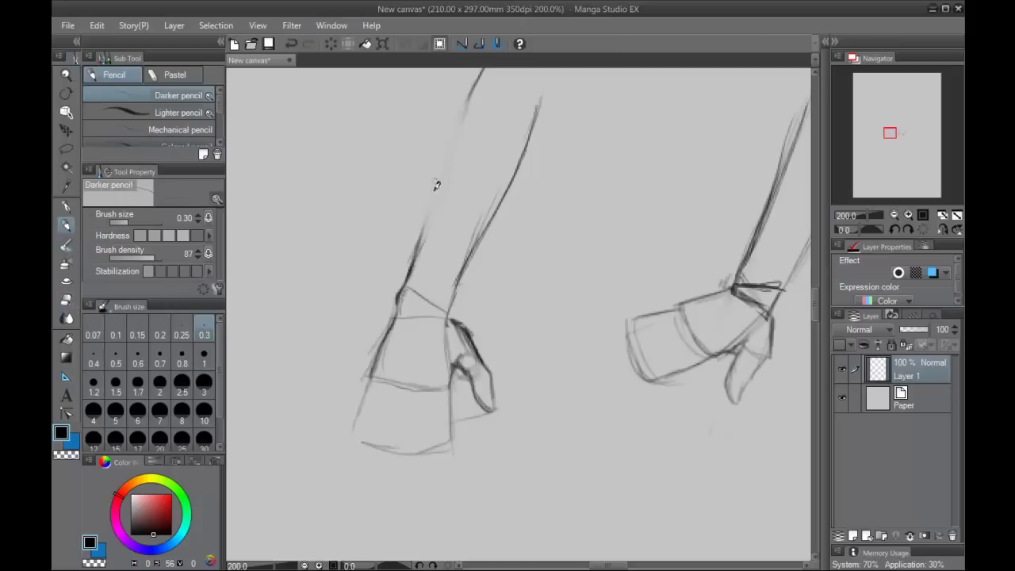
pyautogui.moveTo(414, 265); pyautogui.dragTo(445, 162)
pyautogui.moveTo(426, 234)
pyautogui.mouseDown()
pyautogui.moveTo(467, 89)
pyautogui.moveTo(482, 73)
pyautogui.moveTo(431, 181)
pyautogui.mouseUp()
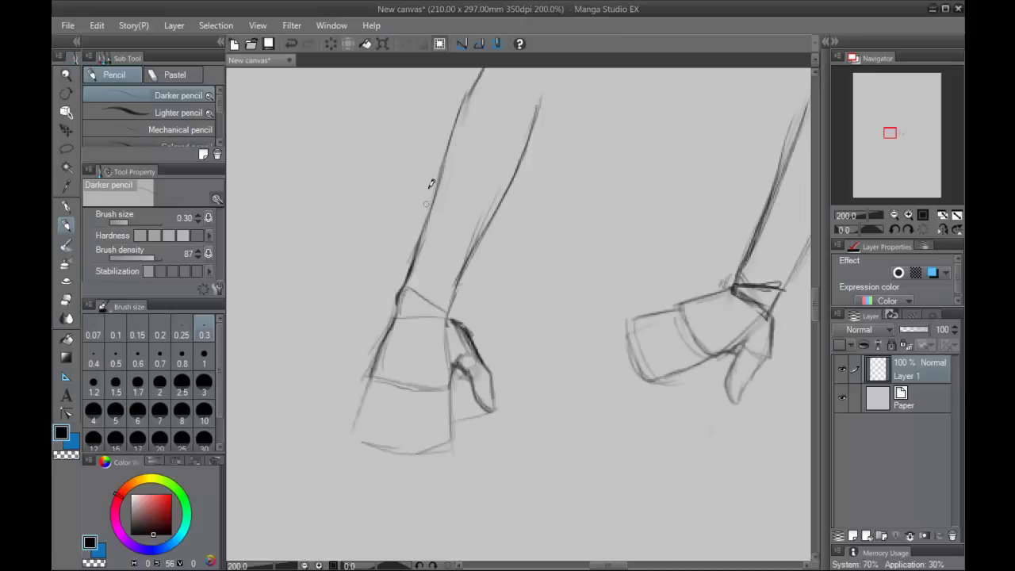
# Darken the outer contour where the leftmost forearm bends through the wrist into the hand.
pyautogui.moveTo(412, 266); pyautogui.dragTo(395, 306)
pyautogui.moveTo(407, 285)
pyautogui.mouseDown()
pyautogui.moveTo(446, 313)
pyautogui.moveTo(395, 319)
pyautogui.mouseUp()
pyautogui.hotkey('ctrl', 'z')
pyautogui.moveTo(398, 299)
pyautogui.mouseDown()
pyautogui.moveTo(374, 364)
pyautogui.moveTo(389, 310)
pyautogui.mouseUp()
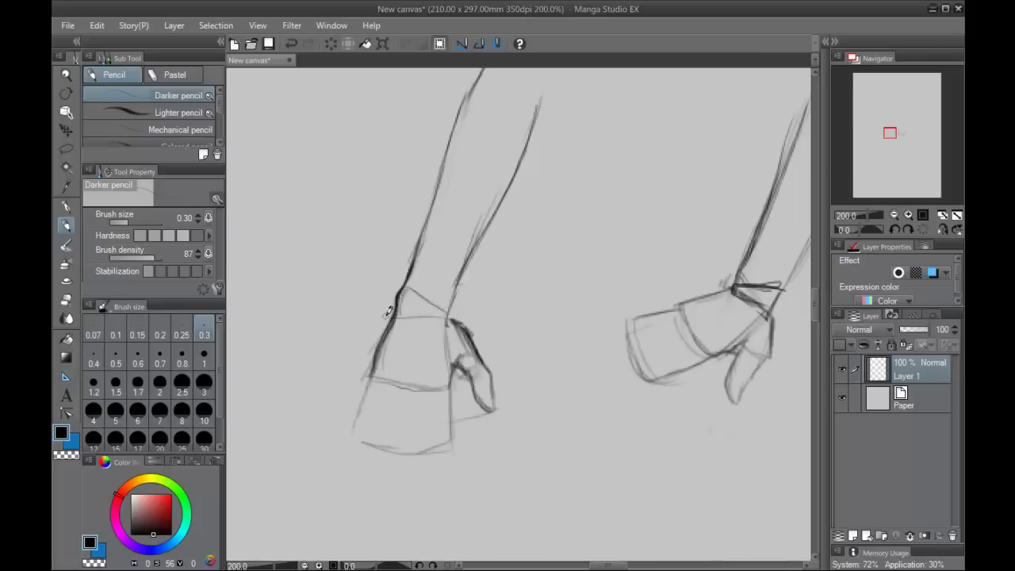
# Try sketching rounded palm pads and a flat ellipse along the knuckle line of the leftmost hand.
pyautogui.moveTo(425, 340); pyautogui.dragTo(452, 373)
pyautogui.moveTo(441, 322)
pyautogui.mouseDown()
pyautogui.moveTo(441, 365)
pyautogui.moveTo(392, 362)
pyautogui.mouseUp()
pyautogui.moveTo(413, 354)
pyautogui.mouseDown()
pyautogui.moveTo(427, 329)
pyautogui.moveTo(422, 359)
pyautogui.moveTo(401, 364)
pyautogui.moveTo(436, 377)
pyautogui.moveTo(385, 370)
pyautogui.moveTo(436, 367)
pyautogui.moveTo(435, 382)
pyautogui.moveTo(426, 352)
pyautogui.moveTo(406, 356)
pyautogui.moveTo(421, 366)
pyautogui.moveTo(433, 318)
pyautogui.mouseUp()
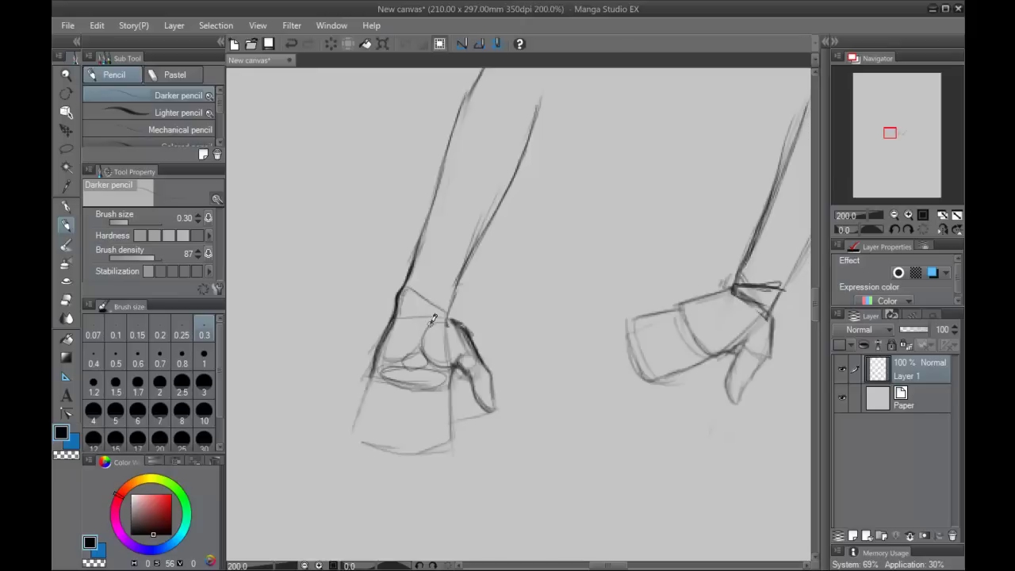
pyautogui.hotkey('ctrl', 'z')
pyautogui.hotkey('ctrl', 'z')
pyautogui.hotkey('ctrl', 'z')
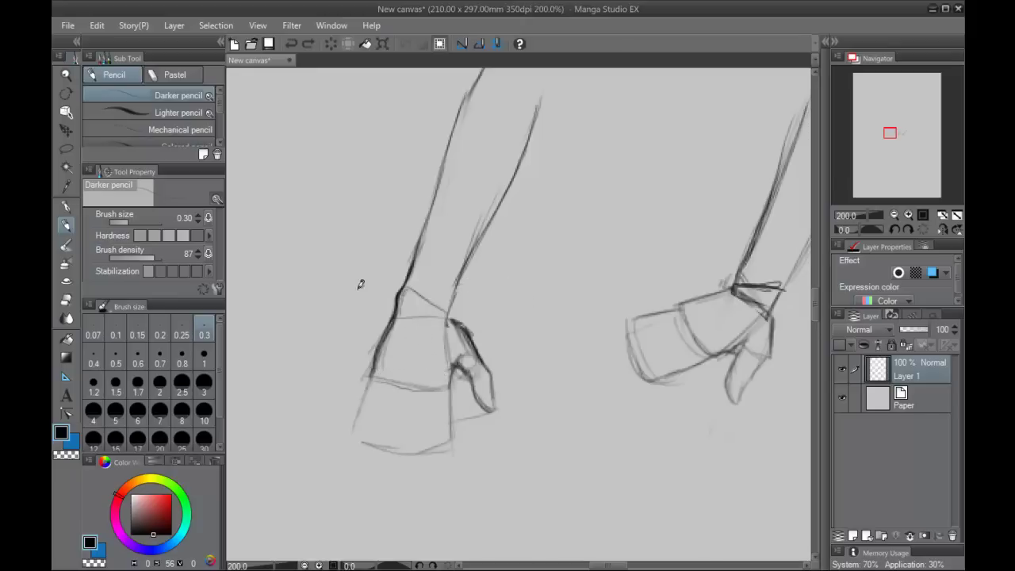
# Strengthen the outer edge of the leftmost palm and try a second line beneath the knuckle line.
pyautogui.moveTo(397, 301); pyautogui.dragTo(374, 362)
pyautogui.moveTo(449, 395); pyautogui.dragTo(369, 385)
pyautogui.hotkey('ctrl', 'z')
pyautogui.moveTo(448, 392); pyautogui.dragTo(369, 381)
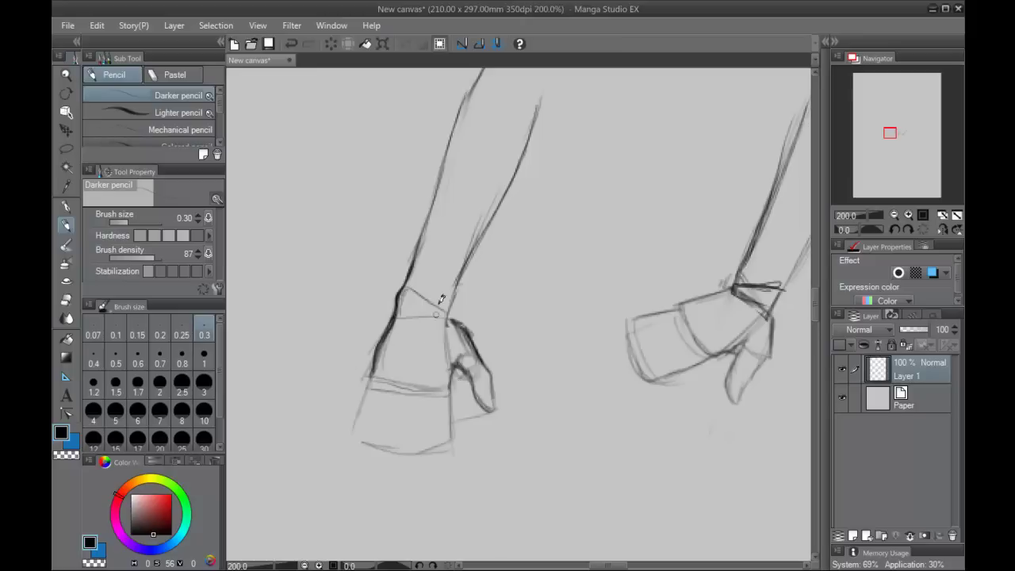
pyautogui.hotkey('ctrl', 'z')
# Sketch curved palm pads above a flat ellipse across the leftmost hand's knuckles, with a small V-shaped mark inside the ellipse.
pyautogui.moveTo(458, 365); pyautogui.dragTo(414, 365)
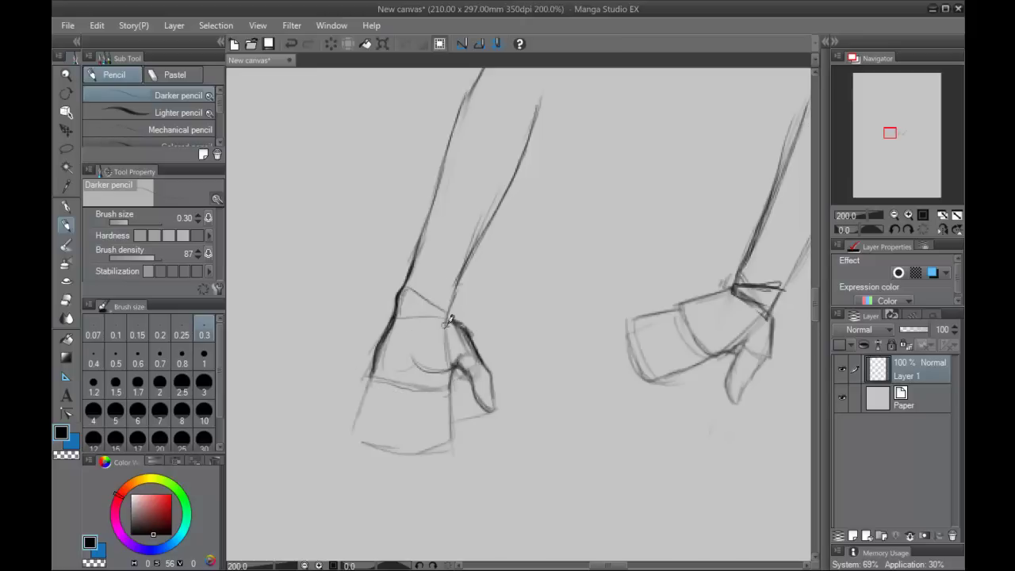
pyautogui.hotkey('ctrl', 'z')
pyautogui.moveTo(453, 362)
pyautogui.mouseDown()
pyautogui.moveTo(415, 342)
pyautogui.moveTo(388, 376)
pyautogui.moveTo(412, 338)
pyautogui.moveTo(391, 383)
pyautogui.moveTo(372, 388)
pyautogui.moveTo(427, 386)
pyautogui.moveTo(378, 375)
pyautogui.moveTo(451, 390)
pyautogui.moveTo(437, 395)
pyautogui.moveTo(453, 368)
pyautogui.moveTo(431, 391)
pyautogui.moveTo(446, 368)
pyautogui.mouseUp()
pyautogui.hotkey('ctrl', 'z')
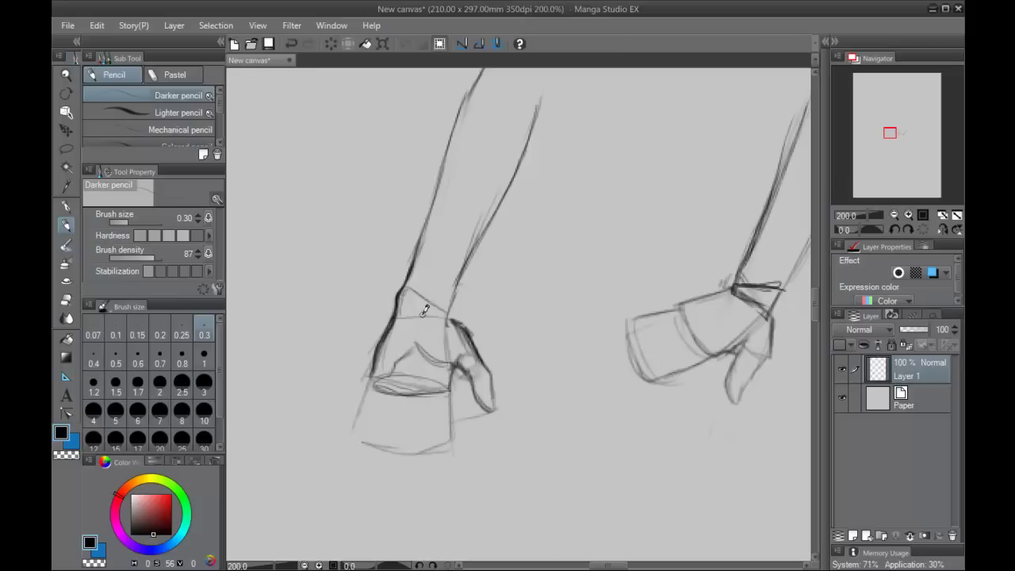
pyautogui.moveTo(442, 379); pyautogui.dragTo(385, 377)
pyautogui.hotkey('ctrl', 'z')
pyautogui.moveTo(414, 376); pyautogui.dragTo(421, 371)
pyautogui.hotkey('ctrl', 'z')
# Erase the palm pads and most of the knuckle ellipse with the soft eraser at size 1, sparing the small V-shaped mark.
pyautogui.click(66, 300)
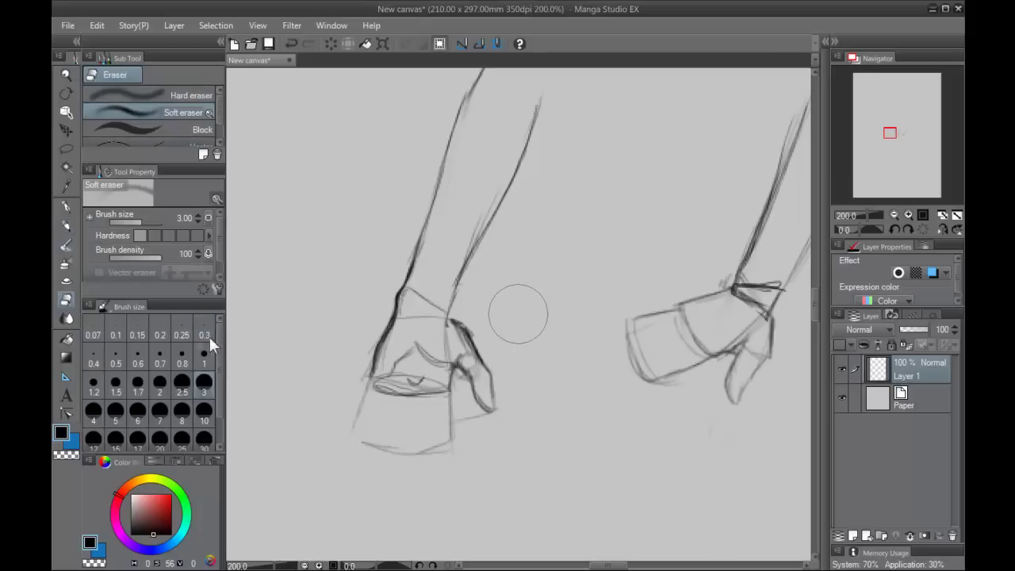
pyautogui.moveTo(408, 349)
pyautogui.mouseDown()
pyautogui.moveTo(397, 398)
pyautogui.moveTo(434, 365)
pyautogui.moveTo(406, 364)
pyautogui.moveTo(431, 354)
pyautogui.moveTo(413, 332)
pyautogui.moveTo(434, 379)
pyautogui.moveTo(401, 337)
pyautogui.mouseUp()
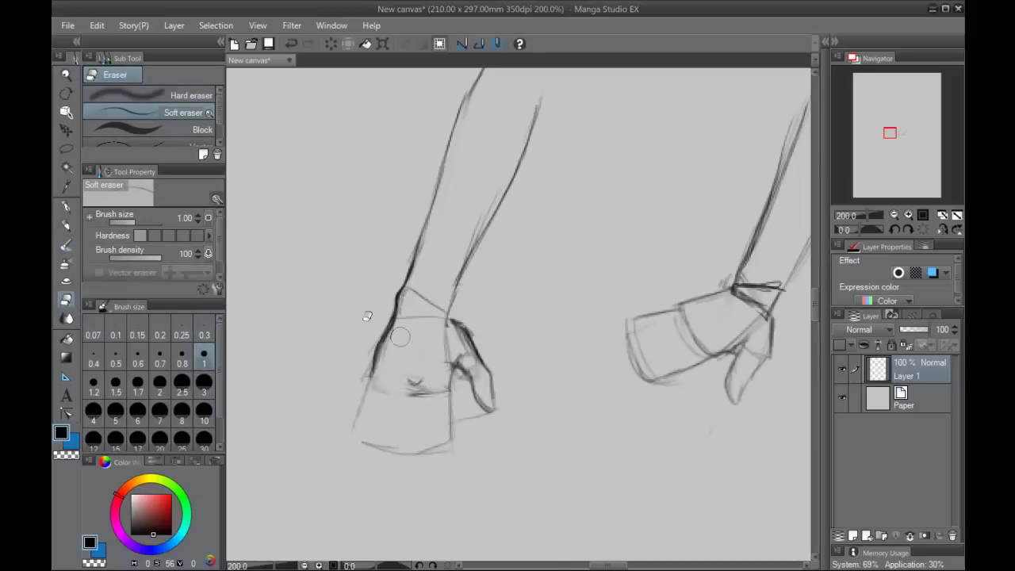
# Try new pencil lines across the leftmost hand's knuckles and darken the small V-shaped mark in the middle.
pyautogui.click(67, 225)
pyautogui.moveTo(371, 383)
pyautogui.mouseDown()
pyautogui.moveTo(448, 393)
pyautogui.moveTo(415, 379)
pyautogui.moveTo(446, 383)
pyautogui.mouseUp()
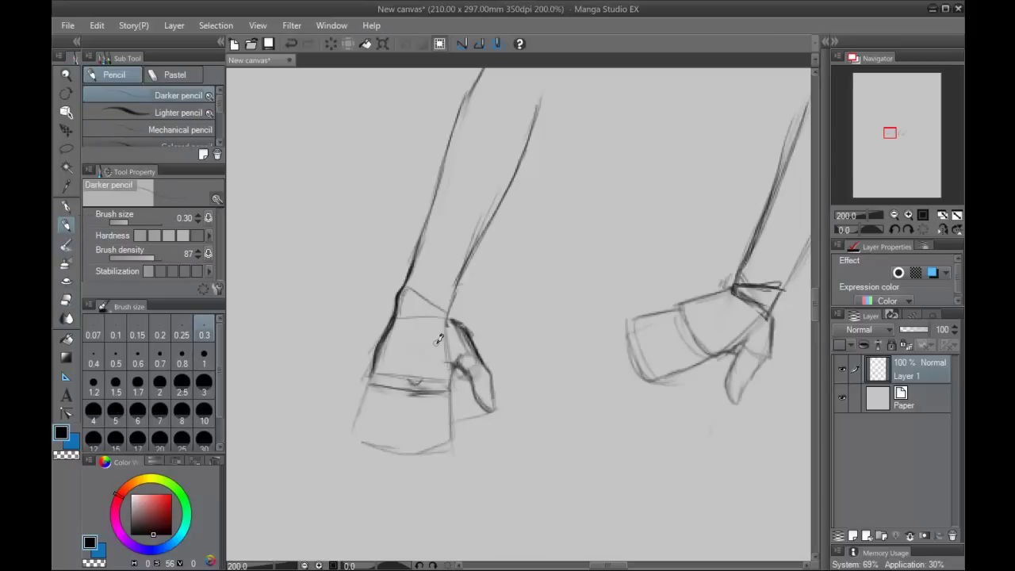
pyautogui.hotkey('ctrl', 'z')
pyautogui.hotkey('ctrl', 'z')
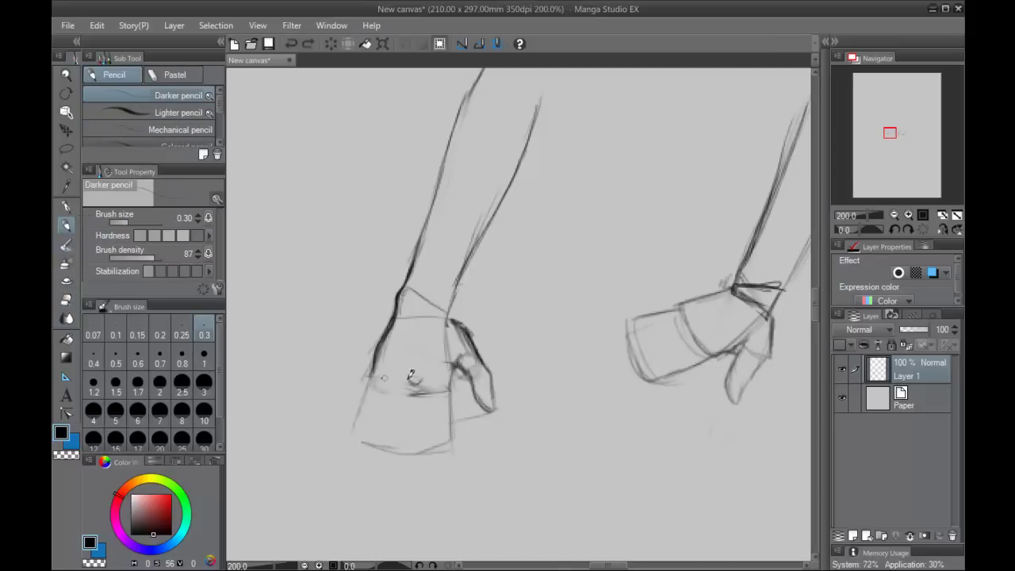
pyautogui.moveTo(374, 378); pyautogui.dragTo(444, 381)
pyautogui.moveTo(374, 382)
pyautogui.mouseDown()
pyautogui.moveTo(446, 389)
pyautogui.moveTo(413, 380)
pyautogui.moveTo(429, 372)
pyautogui.moveTo(417, 381)
pyautogui.moveTo(416, 369)
pyautogui.mouseUp()
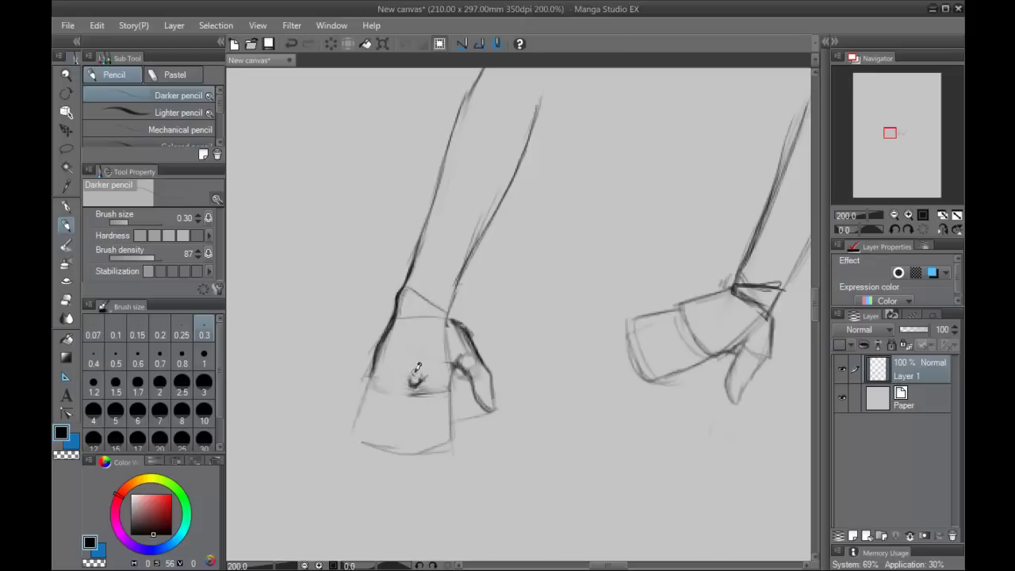
# Draw a bone line from the wrist down to the knuckle mark, a small rounded shape at its upper end, and a second line alongside.
pyautogui.moveTo(420, 322); pyautogui.dragTo(418, 381)
pyautogui.hotkey('ctrl', 'z')
pyautogui.hotkey('ctrl', 'z')
pyautogui.moveTo(421, 323); pyautogui.dragTo(418, 371)
pyautogui.moveTo(436, 312); pyautogui.dragTo(419, 305)
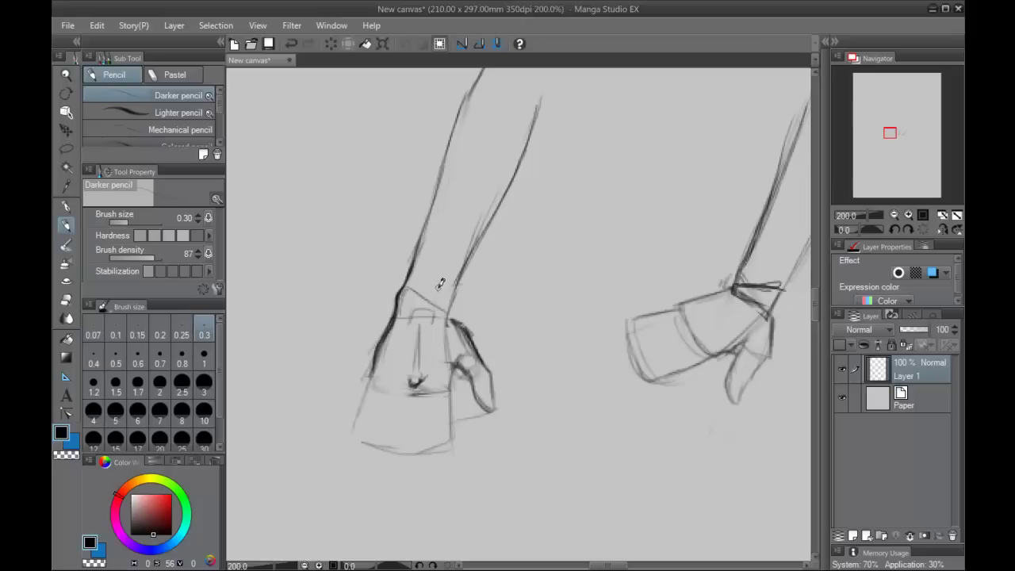
pyautogui.moveTo(412, 322)
pyautogui.mouseDown()
pyautogui.moveTo(441, 277)
pyautogui.moveTo(432, 331)
pyautogui.mouseUp()
pyautogui.moveTo(431, 320); pyautogui.dragTo(440, 384)
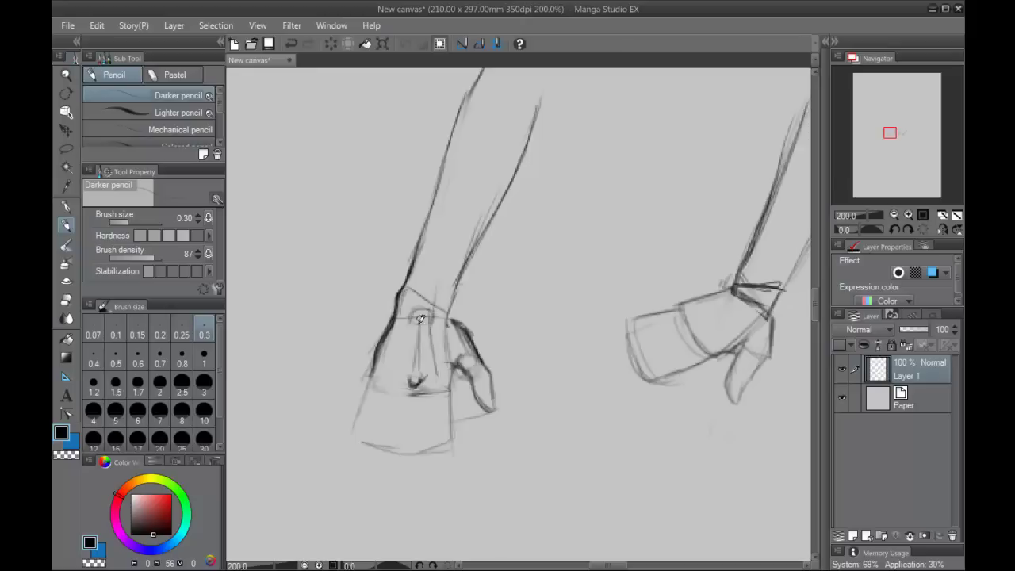
# Try bone lines fanning from the leftmost hand's wrist toward the outer knuckles and lines dividing the finger block into separate fingers.
pyautogui.moveTo(412, 329); pyautogui.dragTo(397, 382)
pyautogui.moveTo(414, 324); pyautogui.dragTo(386, 368)
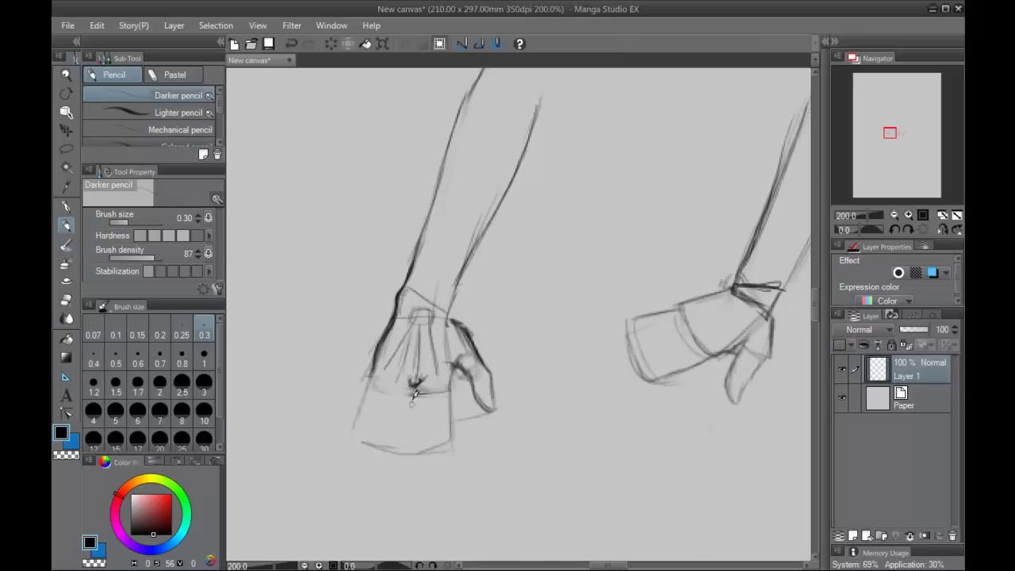
pyautogui.moveTo(437, 366); pyautogui.dragTo(438, 444)
pyautogui.moveTo(410, 395); pyautogui.dragTo(408, 449)
pyautogui.moveTo(389, 407); pyautogui.dragTo(382, 446)
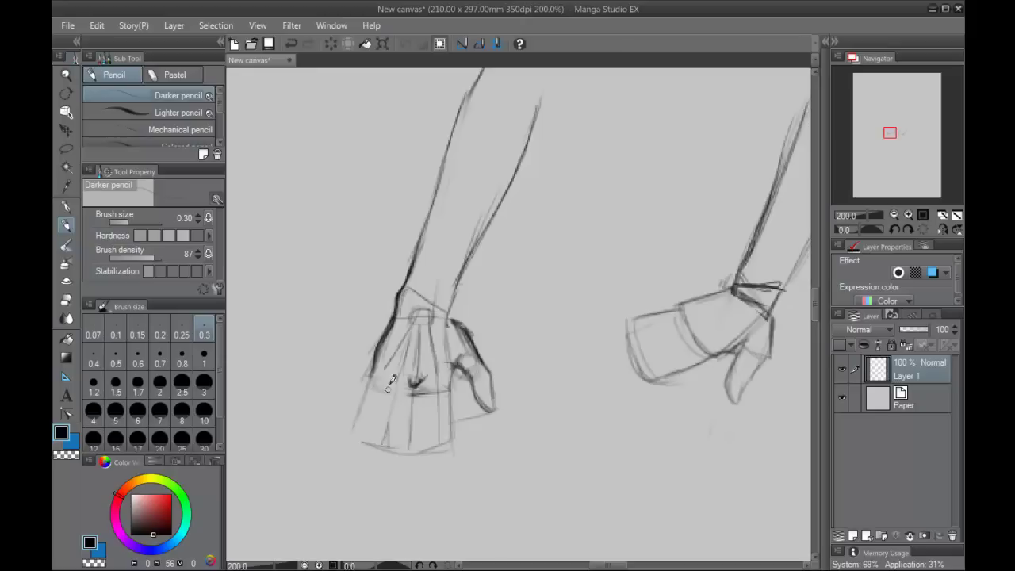
pyautogui.moveTo(380, 379); pyautogui.dragTo(367, 427)
pyautogui.hotkey('ctrl', 'z')
pyautogui.hotkey('ctrl', 'z')
pyautogui.hotkey('ctrl', 'z')
pyautogui.hotkey('ctrl', 'z')
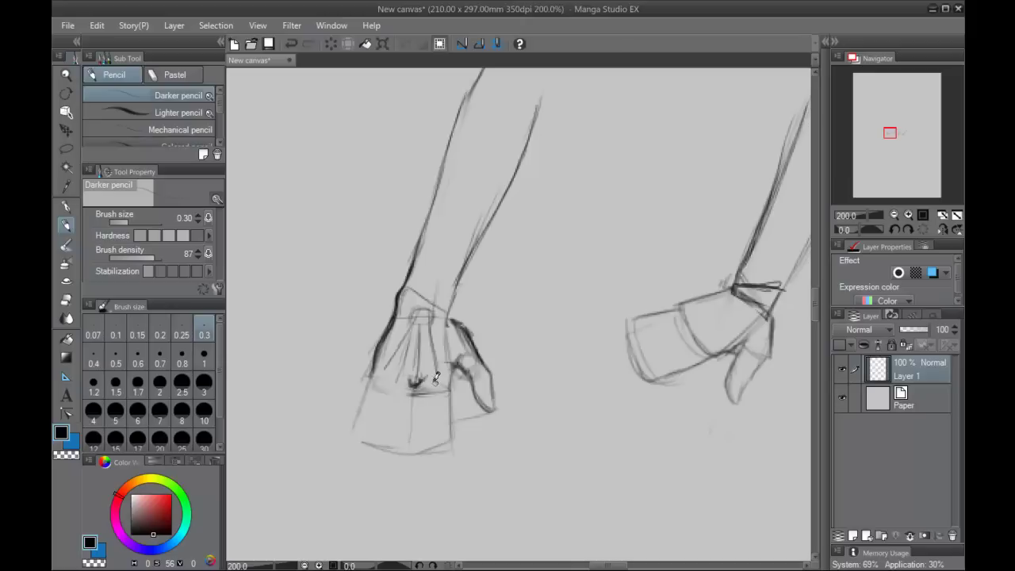
# Mark the other knuckles with small dark curves and erase the bone and finger division lines with the soft eraser at size 1.
pyautogui.moveTo(441, 378); pyautogui.dragTo(433, 380)
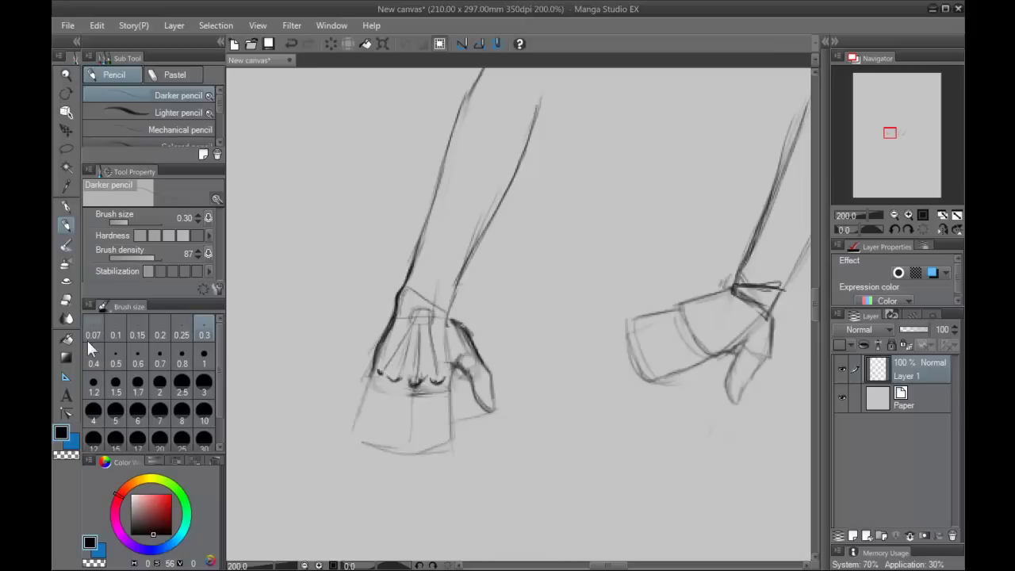
pyautogui.click(66, 298)
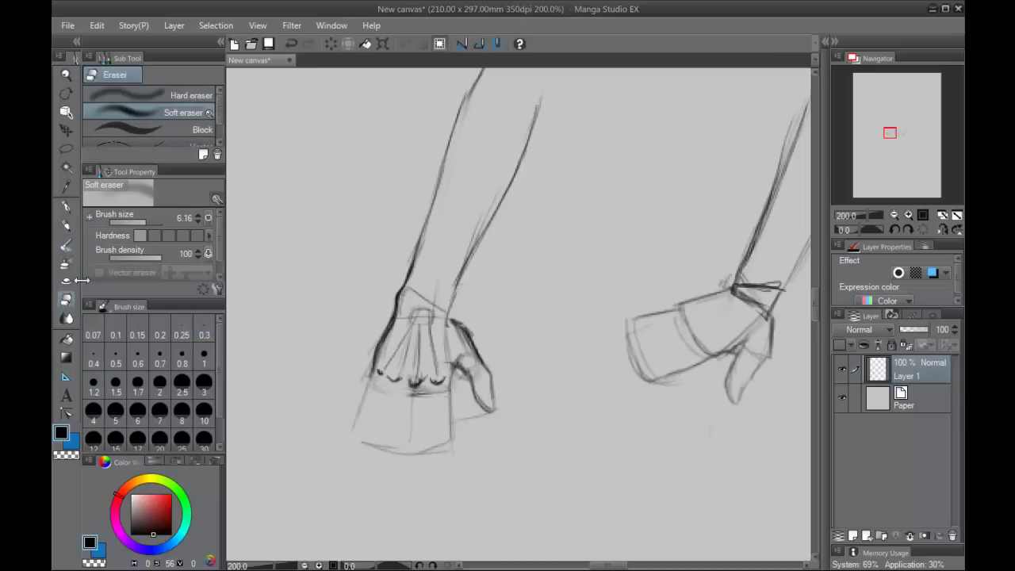
pyautogui.click(205, 362)
pyautogui.moveTo(412, 337)
pyautogui.mouseDown()
pyautogui.moveTo(428, 307)
pyautogui.moveTo(401, 325)
pyautogui.moveTo(402, 341)
pyautogui.moveTo(417, 368)
pyautogui.moveTo(433, 353)
pyautogui.moveTo(427, 393)
pyautogui.moveTo(409, 411)
pyautogui.moveTo(448, 403)
pyautogui.mouseUp()
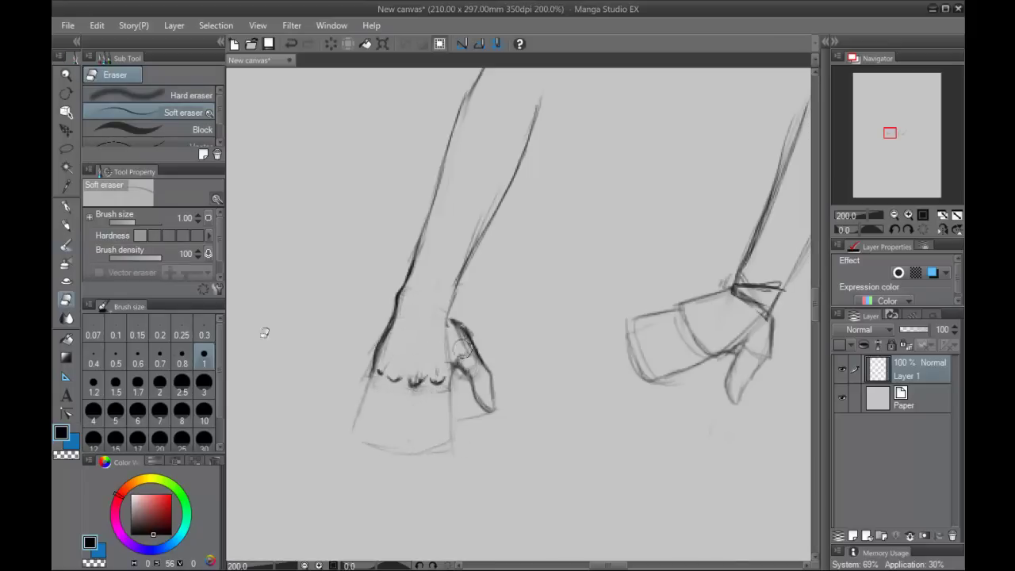
# Try dark pencil contours along the leftmost hand's knuckle row and the far edge of its finger block.
pyautogui.click(67, 225)
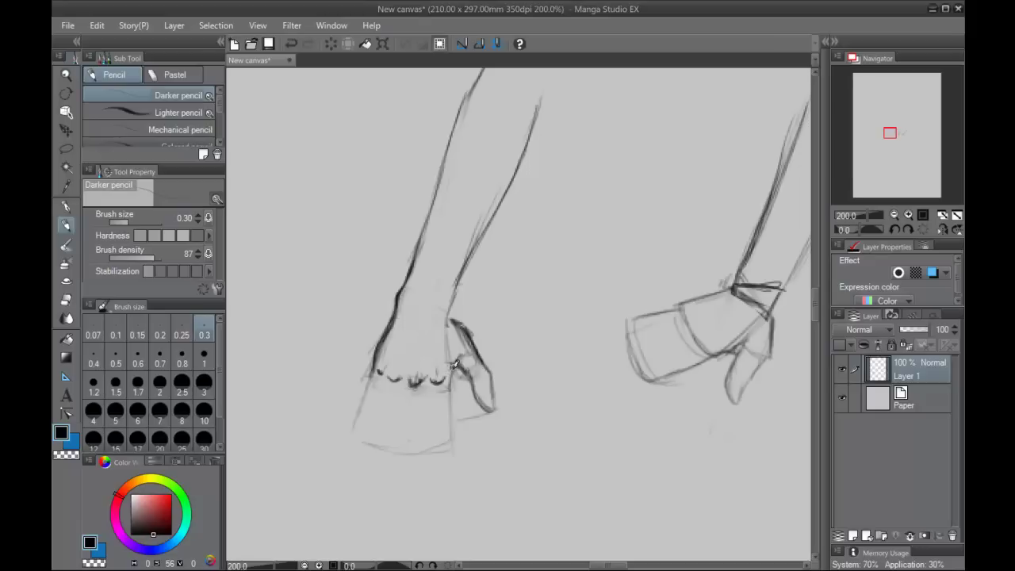
pyautogui.moveTo(458, 363)
pyautogui.mouseDown()
pyautogui.moveTo(411, 386)
pyautogui.moveTo(374, 360)
pyautogui.mouseUp()
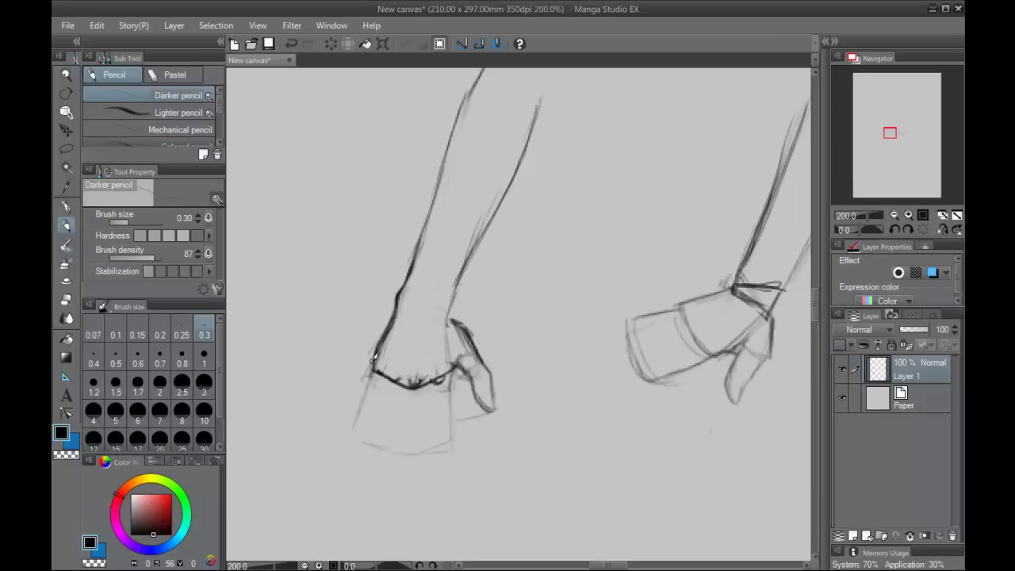
pyautogui.moveTo(451, 435)
pyautogui.mouseDown()
pyautogui.moveTo(407, 454)
pyautogui.moveTo(352, 426)
pyautogui.mouseUp()
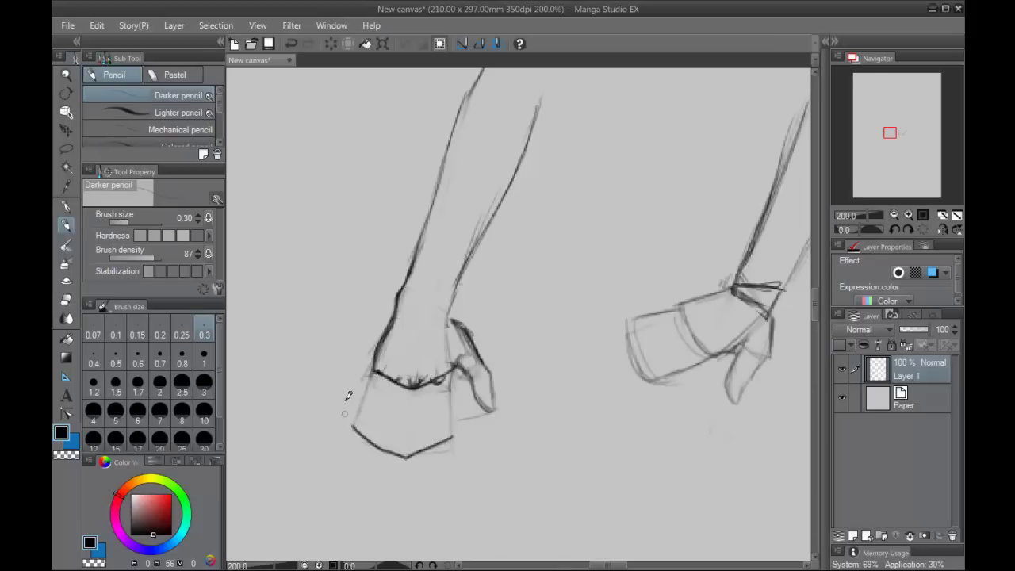
pyautogui.hotkey('ctrl', 'z')
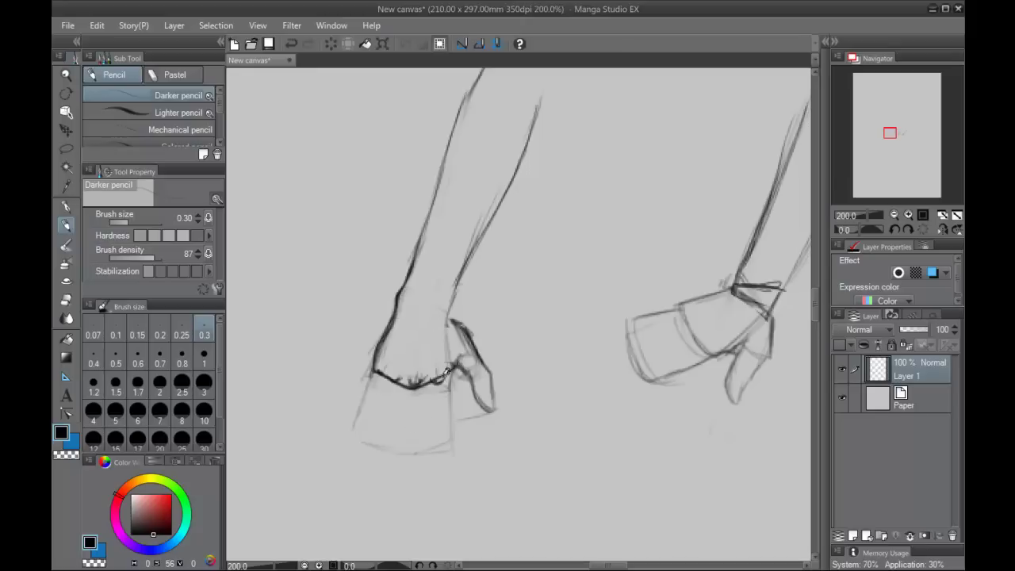
pyautogui.moveTo(445, 373)
pyautogui.mouseDown()
pyautogui.moveTo(419, 386)
pyautogui.moveTo(388, 377)
pyautogui.mouseUp()
pyautogui.moveTo(452, 439)
pyautogui.mouseDown()
pyautogui.moveTo(417, 456)
pyautogui.moveTo(358, 432)
pyautogui.mouseUp()
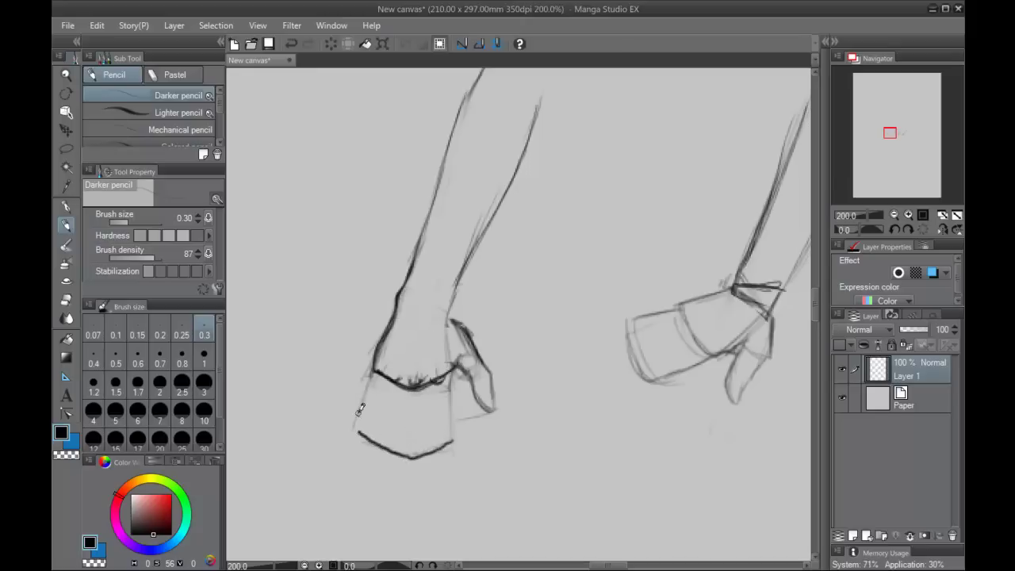
pyautogui.hotkey('ctrl', 'z')
pyautogui.hotkey('ctrl', 'z')
pyautogui.hotkey('ctrl', 'z')
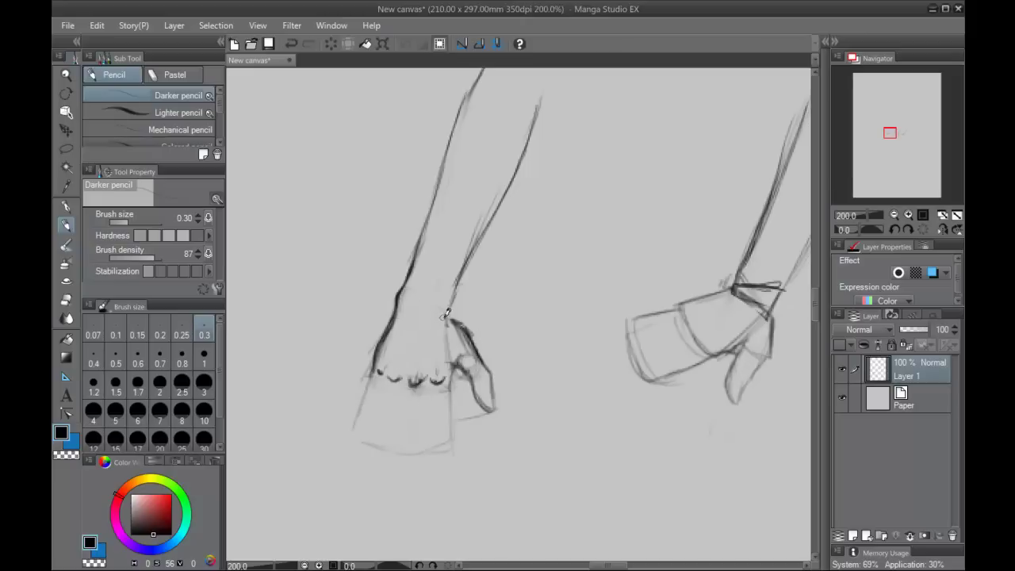
# Try a line across the wrist and a long pointed outline for the middle finger on the leftmost hand.
pyautogui.moveTo(447, 316); pyautogui.dragTo(395, 309)
pyautogui.hotkey('ctrl', 'z')
pyautogui.moveTo(427, 375)
pyautogui.mouseDown()
pyautogui.moveTo(411, 447)
pyautogui.moveTo(403, 425)
pyautogui.moveTo(403, 467)
pyautogui.moveTo(415, 434)
pyautogui.moveTo(407, 466)
pyautogui.mouseUp()
pyautogui.moveTo(407, 390); pyautogui.dragTo(407, 463)
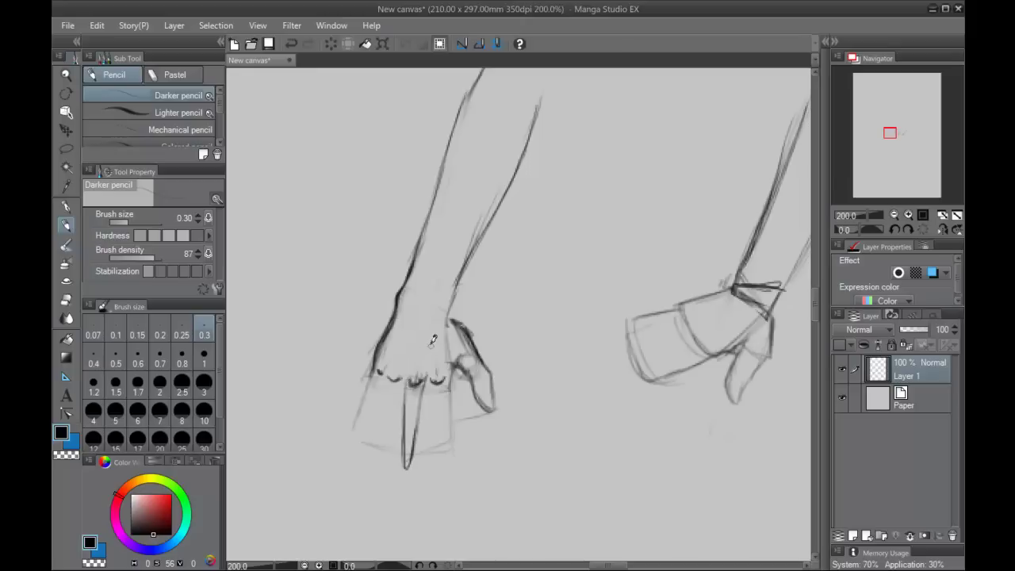
pyautogui.hotkey('ctrl', 'z')
pyautogui.hotkey('ctrl', 'z')
pyautogui.hotkey('ctrl', 'z')
pyautogui.hotkey('ctrl', 'z')
# Outline the middle finger as a narrow tapering shape running from the middle knuckle to just past the finger block's edge.
pyautogui.moveTo(424, 379); pyautogui.dragTo(415, 441)
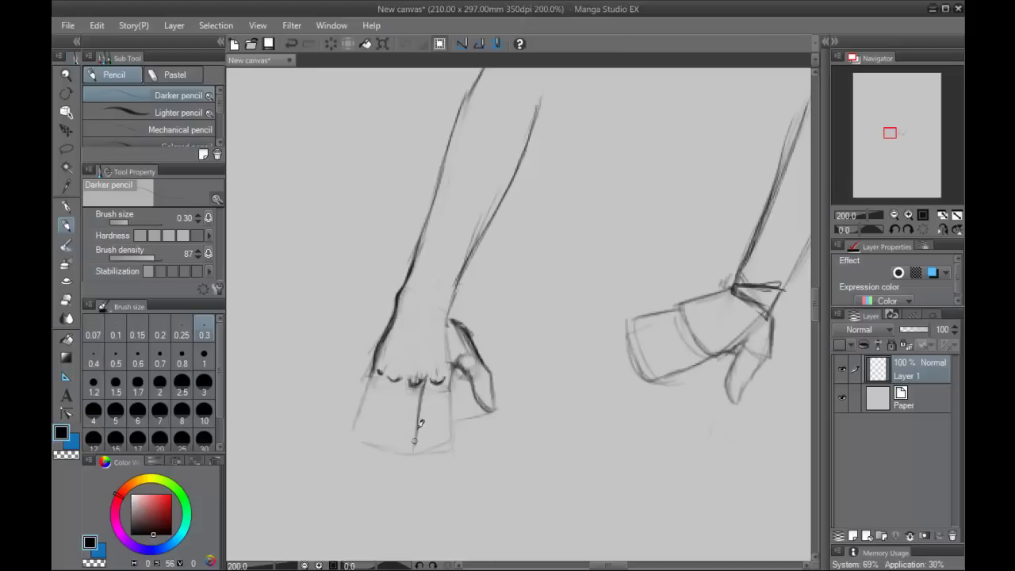
pyautogui.moveTo(410, 379)
pyautogui.mouseDown()
pyautogui.moveTo(402, 456)
pyautogui.moveTo(415, 436)
pyautogui.moveTo(406, 463)
pyautogui.moveTo(421, 402)
pyautogui.mouseUp()
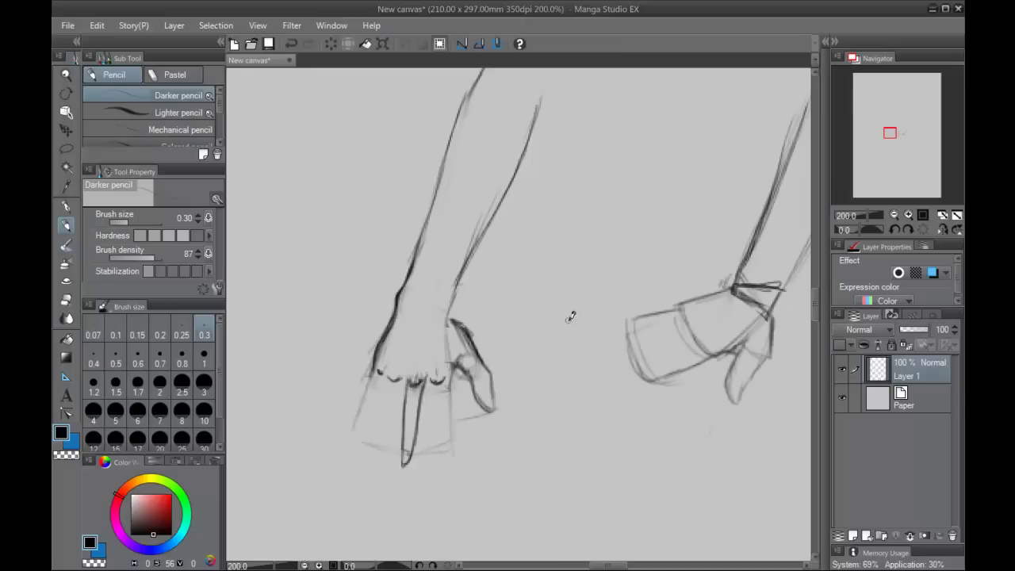
pyautogui.hotkey('ctrl', 'z')
pyautogui.moveTo(408, 414); pyautogui.dragTo(412, 409)
pyautogui.hotkey('ctrl', 'z')
pyautogui.moveTo(416, 381); pyautogui.dragTo(414, 380)
# Fade the dark knuckle marks with the soft eraser at size 1 and redraw them as short, light pencil strokes.
pyautogui.click(68, 299)
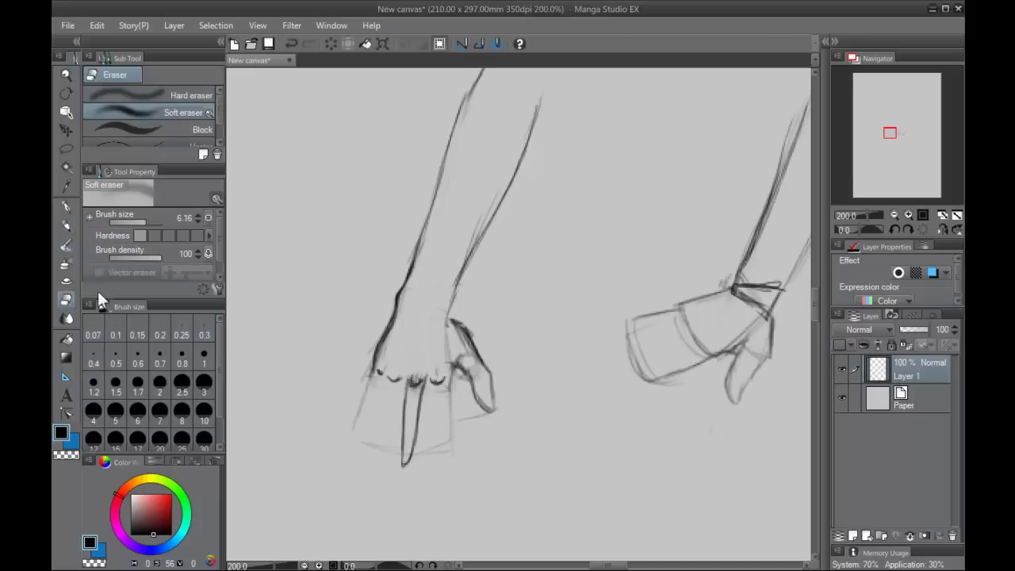
pyautogui.click(204, 357)
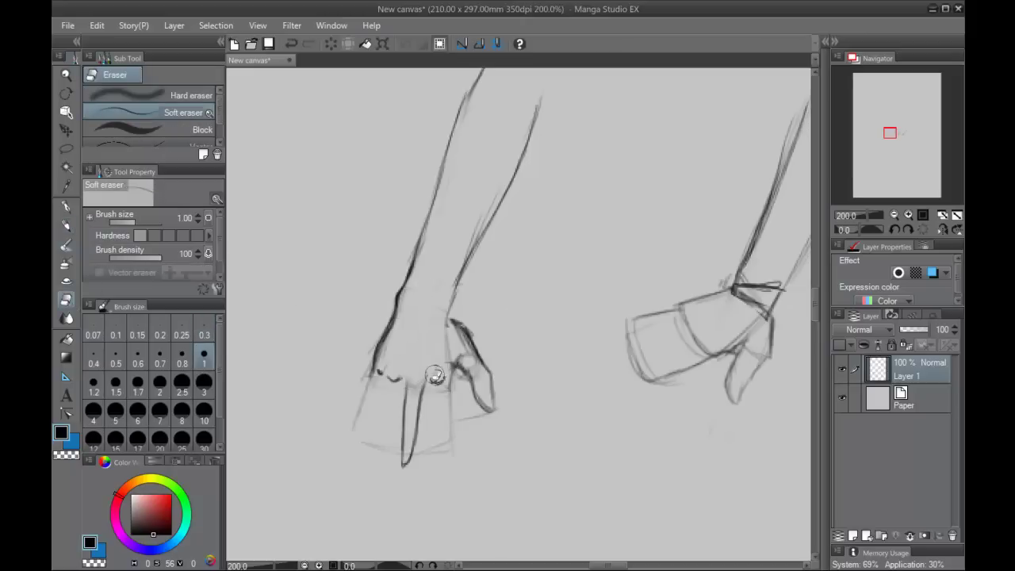
pyautogui.click(67, 224)
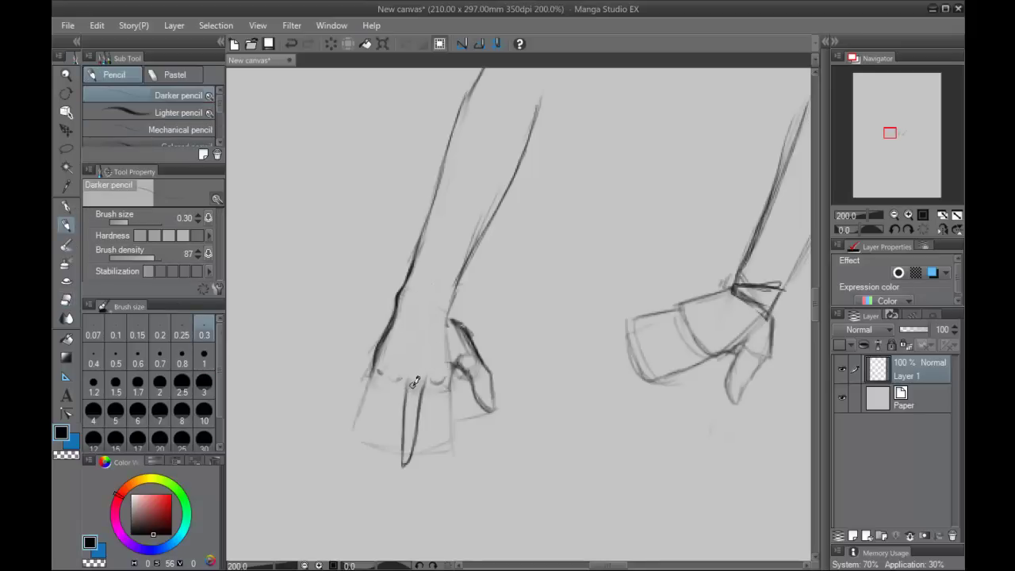
pyautogui.moveTo(411, 386)
pyautogui.mouseDown()
pyautogui.moveTo(406, 376)
pyautogui.moveTo(439, 376)
pyautogui.mouseUp()
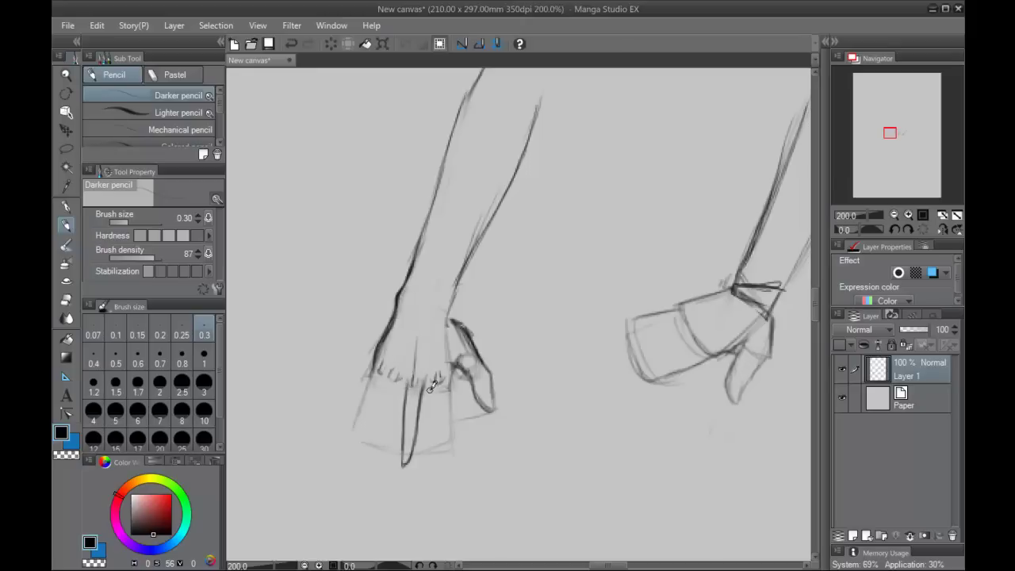
# Outline the index finger below its knuckle and erase the overlapping lines between the palm and the thumb's base.
pyautogui.moveTo(442, 377); pyautogui.dragTo(454, 429)
pyautogui.moveTo(436, 377); pyautogui.dragTo(446, 446)
pyautogui.moveTo(436, 361); pyautogui.dragTo(444, 444)
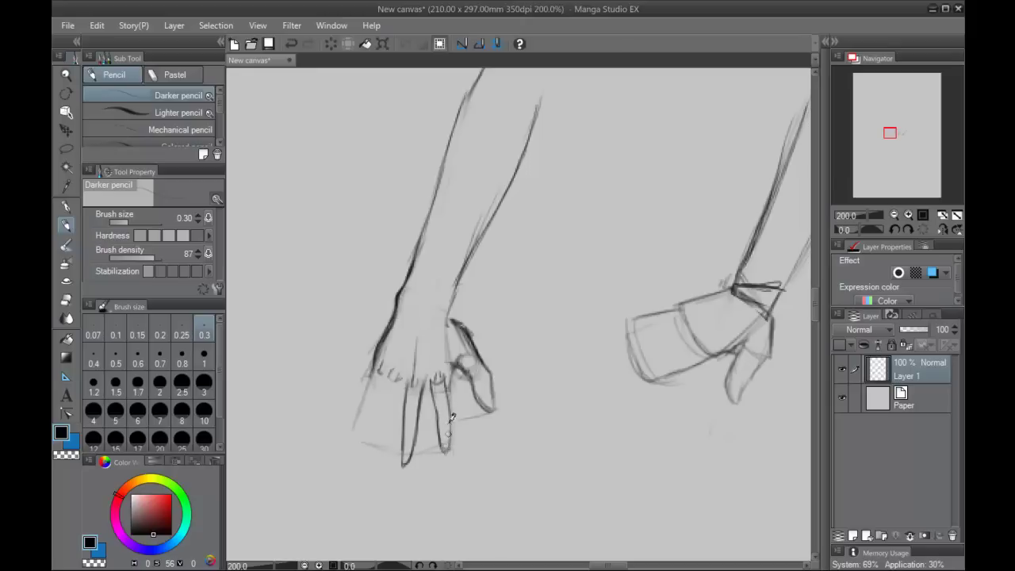
pyautogui.moveTo(450, 402); pyautogui.dragTo(447, 451)
pyautogui.moveTo(447, 387); pyautogui.dragTo(454, 370)
pyautogui.click(66, 299)
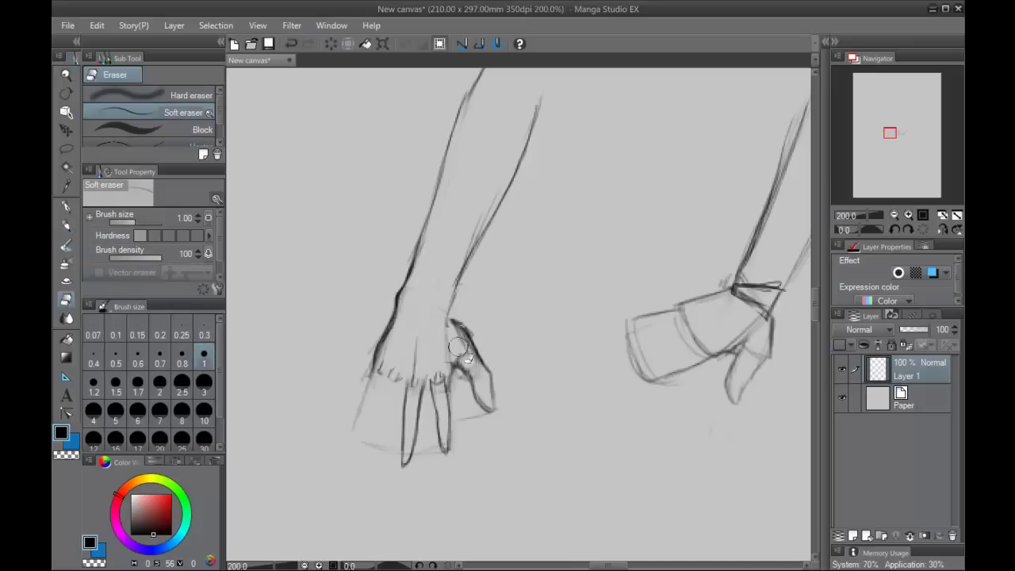
# Try straight construction lines from the wrist down to the index knuckle and across the web toward the thumb.
pyautogui.click(68, 224)
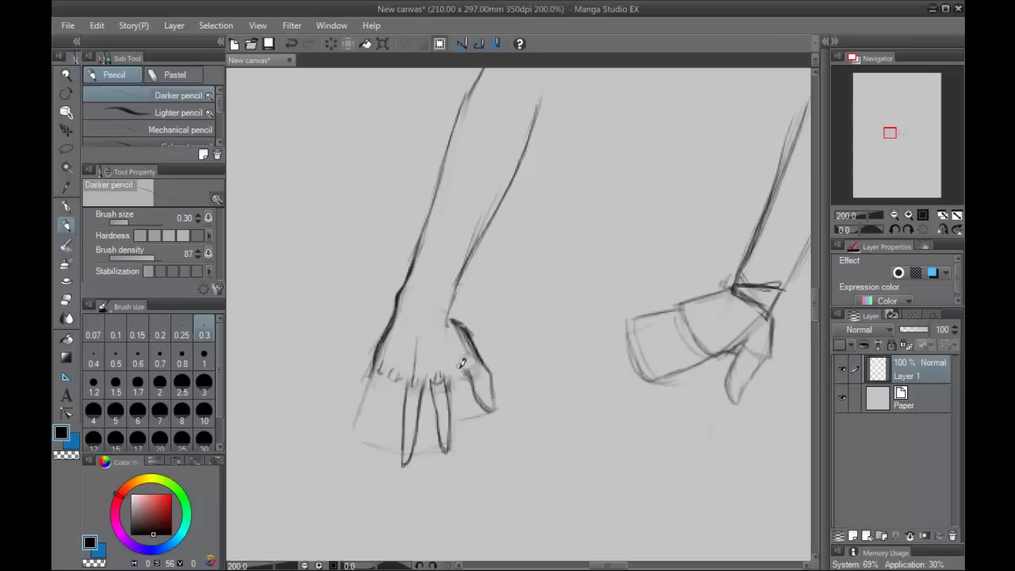
pyautogui.moveTo(456, 367)
pyautogui.mouseDown()
pyautogui.moveTo(446, 334)
pyautogui.moveTo(466, 368)
pyautogui.moveTo(448, 330)
pyautogui.moveTo(449, 376)
pyautogui.moveTo(470, 354)
pyautogui.mouseUp()
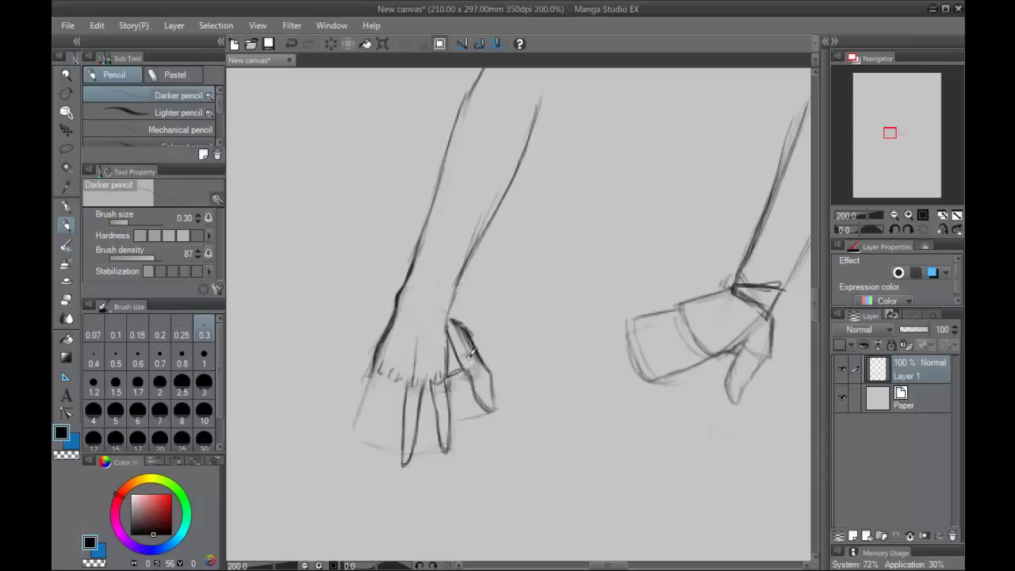
pyautogui.moveTo(470, 353)
pyautogui.mouseDown()
pyautogui.moveTo(448, 374)
pyautogui.moveTo(448, 318)
pyautogui.moveTo(431, 332)
pyautogui.moveTo(447, 323)
pyautogui.moveTo(445, 310)
pyautogui.moveTo(458, 320)
pyautogui.moveTo(451, 338)
pyautogui.moveTo(485, 403)
pyautogui.moveTo(472, 362)
pyautogui.mouseUp()
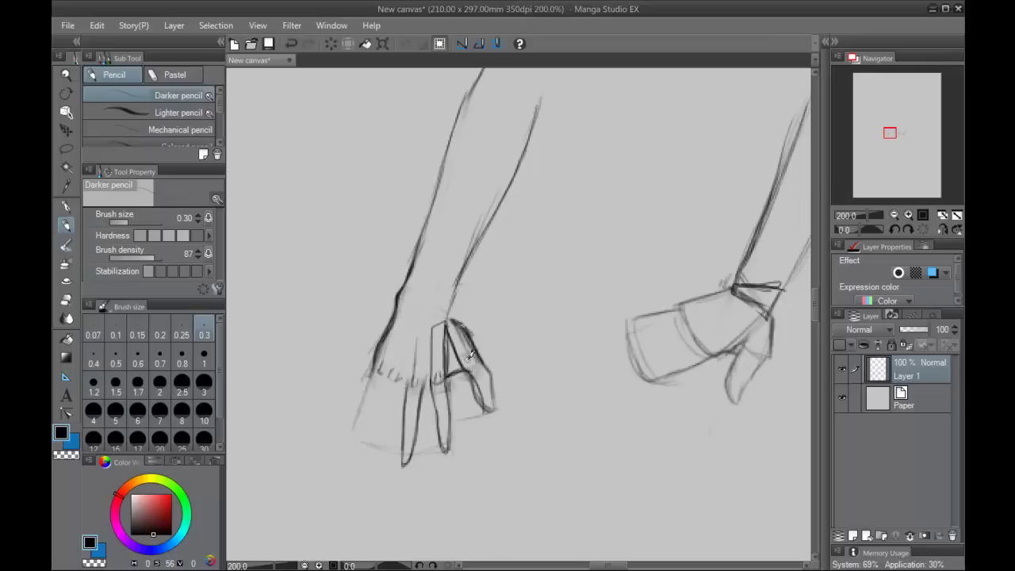
# Try an alternative thumb stretched outward from the wrist, and undo it together with the construction lines around the index knuckle.
pyautogui.moveTo(449, 322)
pyautogui.mouseDown()
pyautogui.moveTo(501, 361)
pyautogui.moveTo(496, 350)
pyautogui.mouseUp()
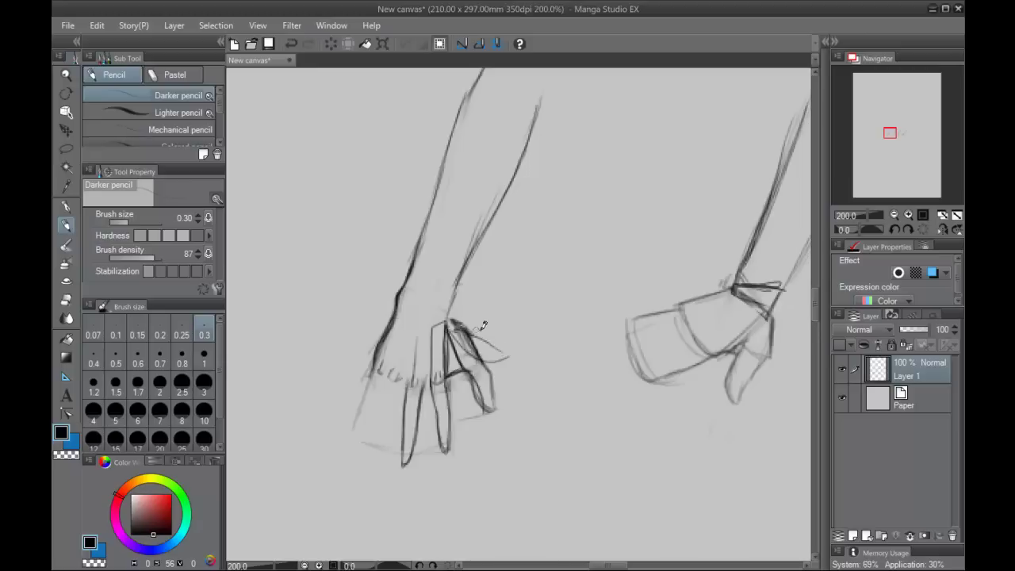
pyautogui.hotkey('ctrl', 'z')
pyautogui.hotkey('ctrl', 'z')
pyautogui.moveTo(448, 320); pyautogui.dragTo(491, 349)
pyautogui.moveTo(451, 319)
pyautogui.mouseDown()
pyautogui.moveTo(477, 326)
pyautogui.moveTo(452, 313)
pyautogui.moveTo(488, 323)
pyautogui.moveTo(479, 332)
pyautogui.moveTo(520, 334)
pyautogui.moveTo(483, 316)
pyautogui.mouseUp()
pyautogui.moveTo(523, 356)
pyautogui.mouseDown()
pyautogui.moveTo(479, 328)
pyautogui.moveTo(478, 344)
pyautogui.moveTo(492, 344)
pyautogui.moveTo(470, 356)
pyautogui.moveTo(496, 346)
pyautogui.moveTo(449, 378)
pyautogui.moveTo(503, 347)
pyautogui.moveTo(491, 343)
pyautogui.moveTo(480, 370)
pyautogui.moveTo(476, 339)
pyautogui.moveTo(468, 345)
pyautogui.moveTo(450, 329)
pyautogui.moveTo(455, 366)
pyautogui.mouseUp()
pyautogui.hotkey('ctrl', 'z')
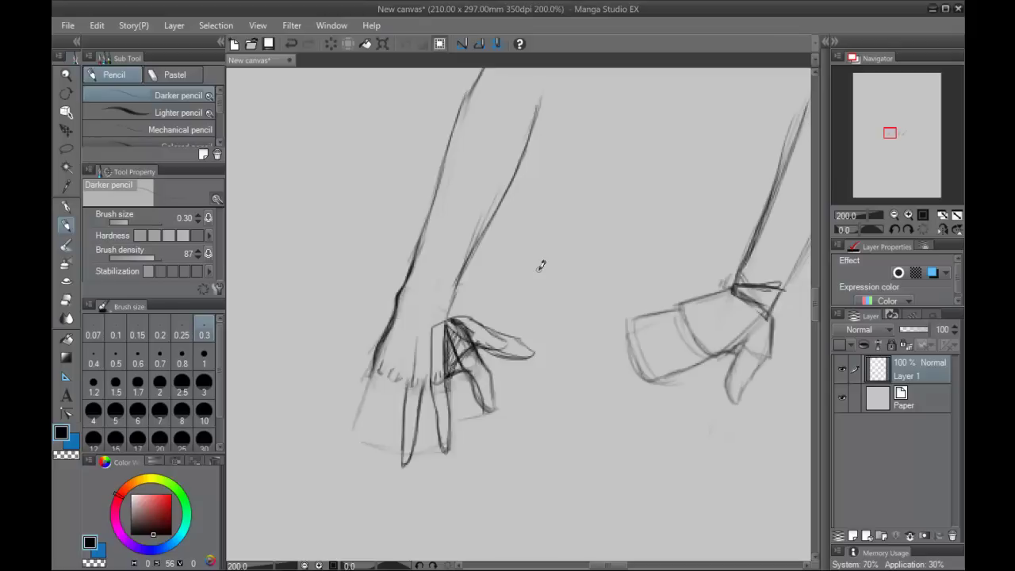
pyautogui.hotkey('ctrl', 'z')
pyautogui.hotkey('ctrl', 'z')
pyautogui.hotkey('ctrl', 'z')
pyautogui.hotkey('ctrl', 'z')
pyautogui.hotkey('ctrl', 'z')
pyautogui.hotkey('ctrl', 'z')
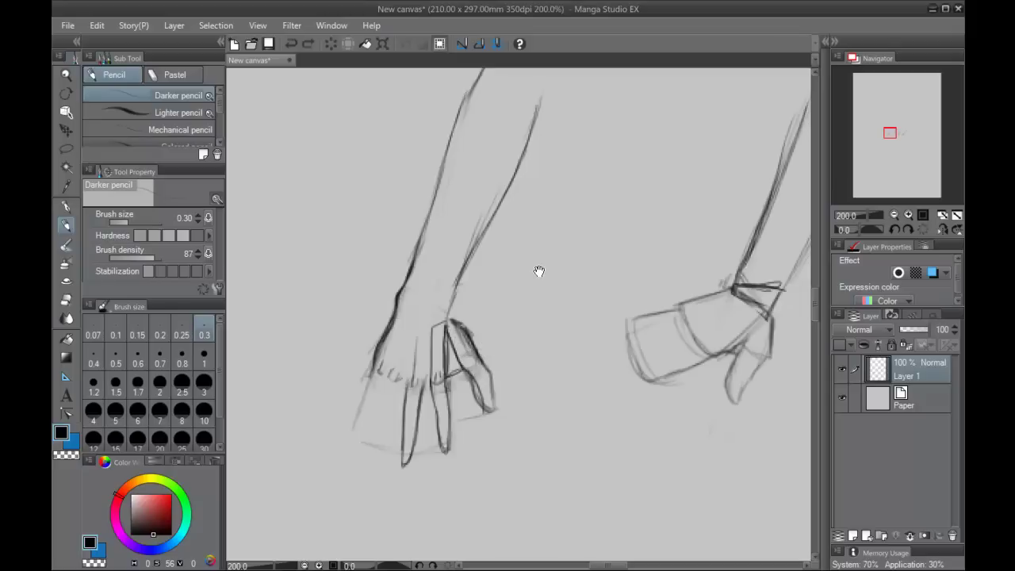
pyautogui.hotkey('ctrl', 'z')
pyautogui.hotkey('ctrl', 'z')
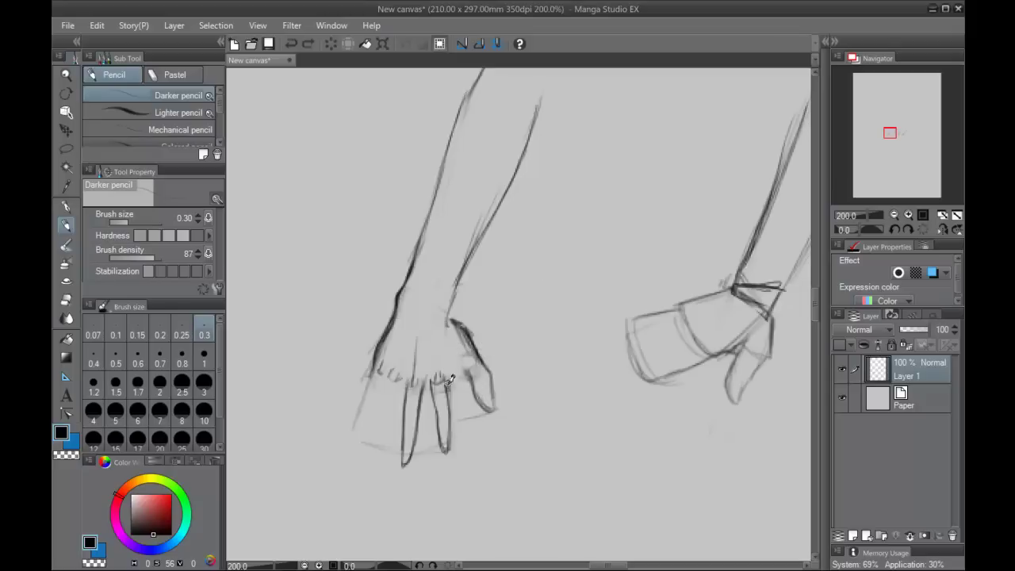
# Draw the web contour joining the index finger to the thumb and reinforce the wrist line running into the thumb's base.
pyautogui.moveTo(448, 375); pyautogui.dragTo(450, 385)
pyautogui.moveTo(448, 319); pyautogui.dragTo(454, 281)
pyautogui.moveTo(449, 373)
pyautogui.mouseDown()
pyautogui.moveTo(462, 361)
pyautogui.moveTo(448, 374)
pyautogui.moveTo(471, 377)
pyautogui.mouseUp()
pyautogui.hotkey('ctrl', 'z')
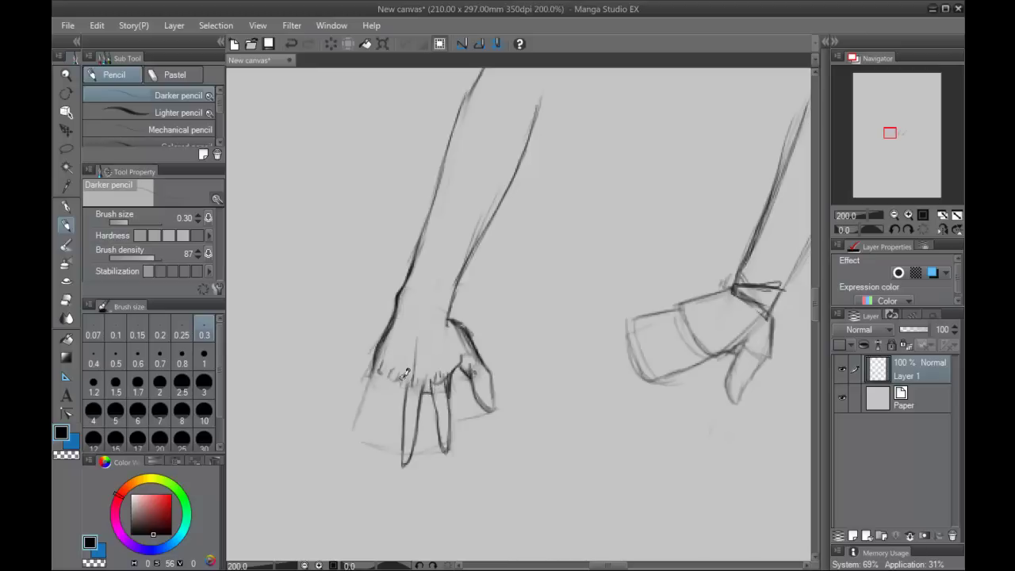
# Try two versions of the ring finger's outline beside the middle finger on the leftmost hand.
pyautogui.moveTo(387, 374); pyautogui.dragTo(381, 395)
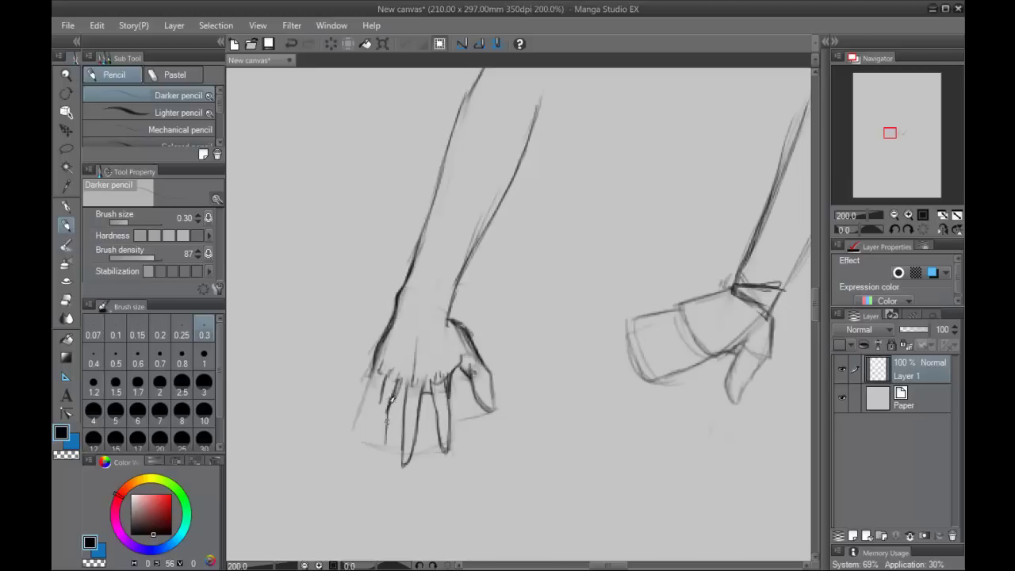
pyautogui.moveTo(389, 405); pyautogui.dragTo(385, 444)
pyautogui.moveTo(379, 406); pyautogui.dragTo(385, 443)
pyautogui.hotkey('ctrl', 'z')
pyautogui.hotkey('ctrl', 'z')
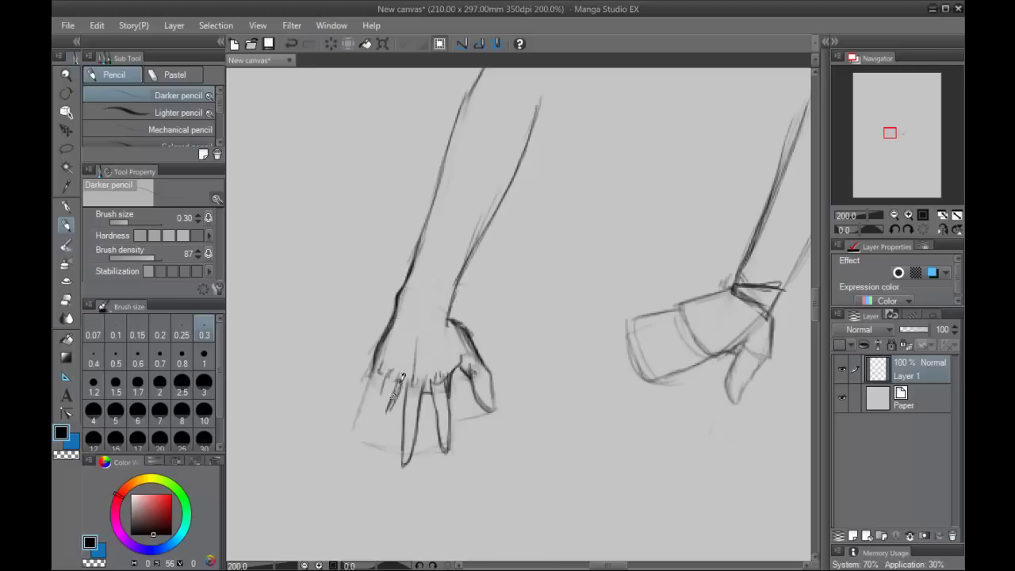
pyautogui.moveTo(389, 408)
pyautogui.mouseDown()
pyautogui.moveTo(384, 446)
pyautogui.moveTo(375, 436)
pyautogui.moveTo(374, 447)
pyautogui.mouseUp()
pyautogui.moveTo(389, 409); pyautogui.dragTo(378, 455)
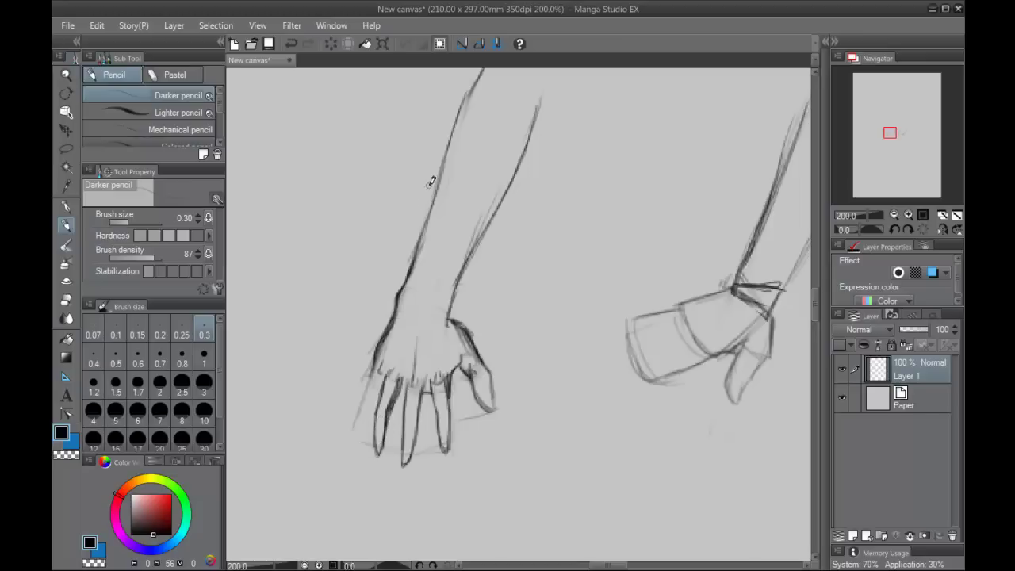
pyautogui.hotkey('ctrl', 'z')
pyautogui.hotkey('ctrl', 'z')
pyautogui.hotkey('ctrl', 'z')
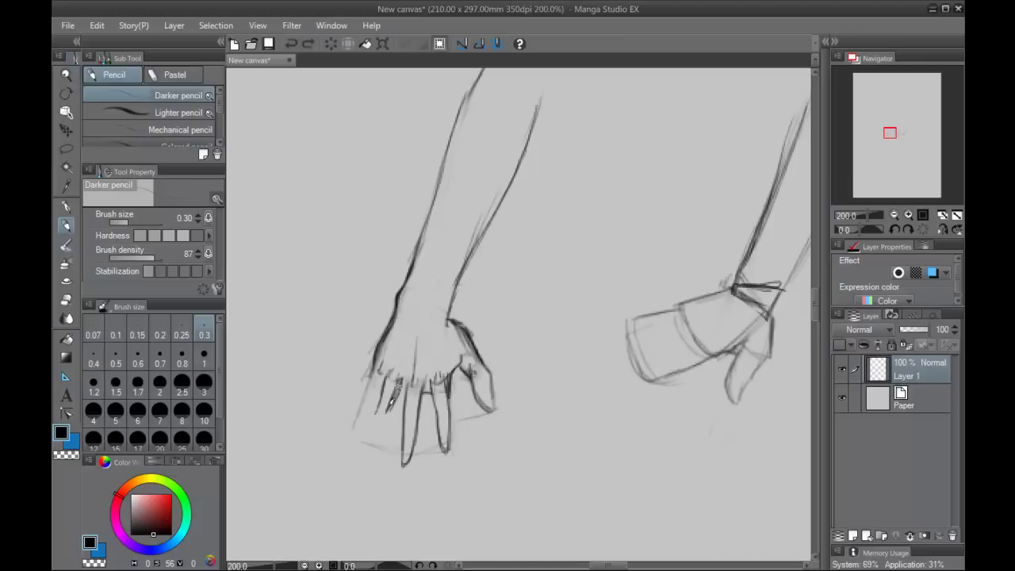
pyautogui.hotkey('ctrl', 'z')
pyautogui.hotkey('ctrl', 'z')
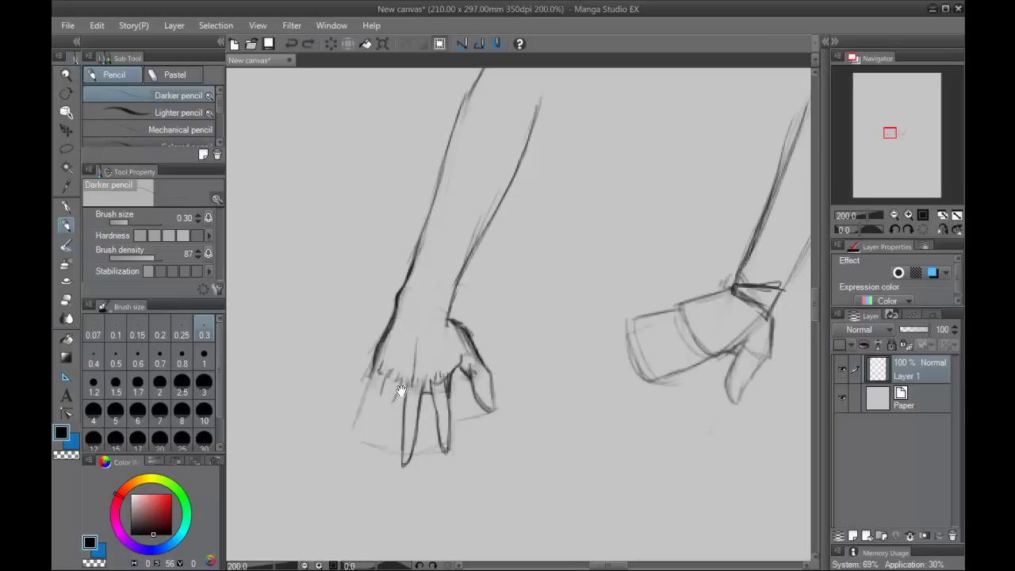
# Outline the ring finger as a tapering shape from its knuckle down past the finger block's edge.
pyautogui.moveTo(402, 383)
pyautogui.mouseDown()
pyautogui.moveTo(385, 414)
pyautogui.moveTo(383, 456)
pyautogui.mouseUp()
pyautogui.moveTo(387, 380)
pyautogui.mouseDown()
pyautogui.moveTo(373, 420)
pyautogui.moveTo(371, 437)
pyautogui.moveTo(376, 412)
pyautogui.moveTo(377, 457)
pyautogui.mouseUp()
pyautogui.hotkey('ctrl', 'z')
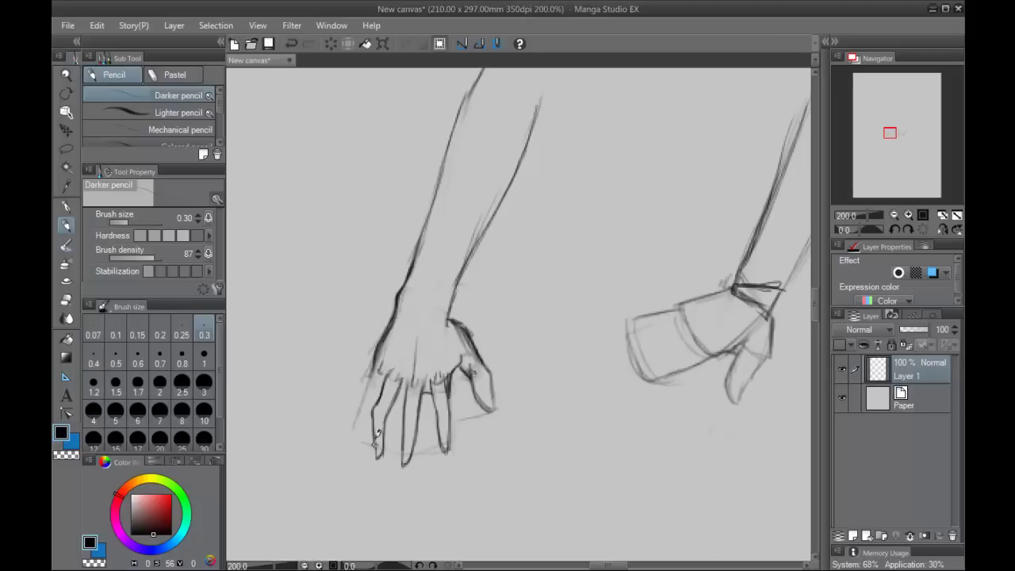
# Reinforce the ring finger and outline the little finger as a short tapering shape along the outer side of the leftmost hand.
pyautogui.moveTo(372, 417); pyautogui.dragTo(374, 458)
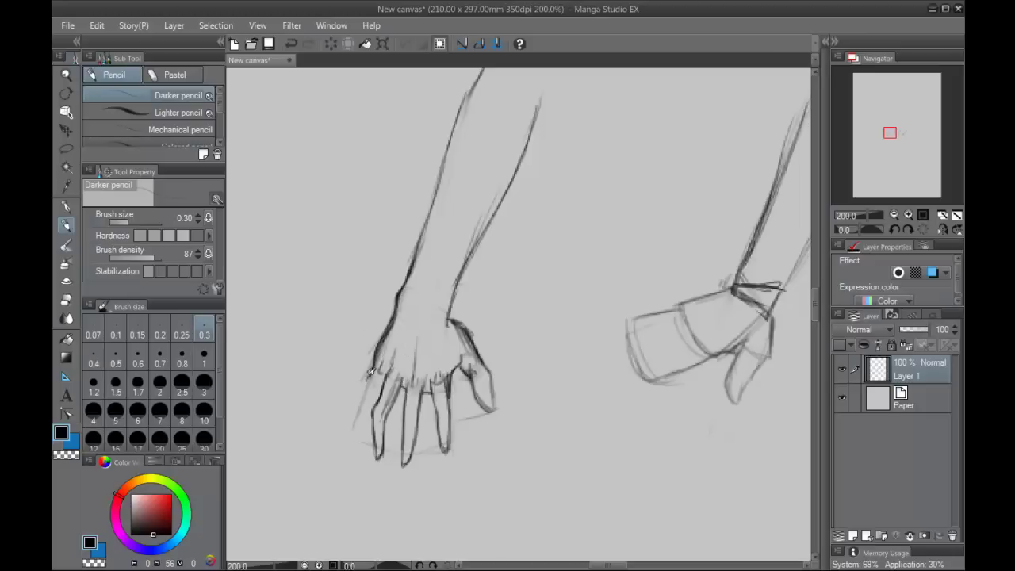
pyautogui.moveTo(366, 379)
pyautogui.mouseDown()
pyautogui.moveTo(349, 440)
pyautogui.moveTo(358, 421)
pyautogui.mouseUp()
pyautogui.hotkey('ctrl', 'z')
pyautogui.hotkey('ctrl', 'z')
pyautogui.moveTo(373, 370)
pyautogui.mouseDown()
pyautogui.moveTo(351, 436)
pyautogui.moveTo(380, 381)
pyautogui.moveTo(352, 433)
pyautogui.mouseUp()
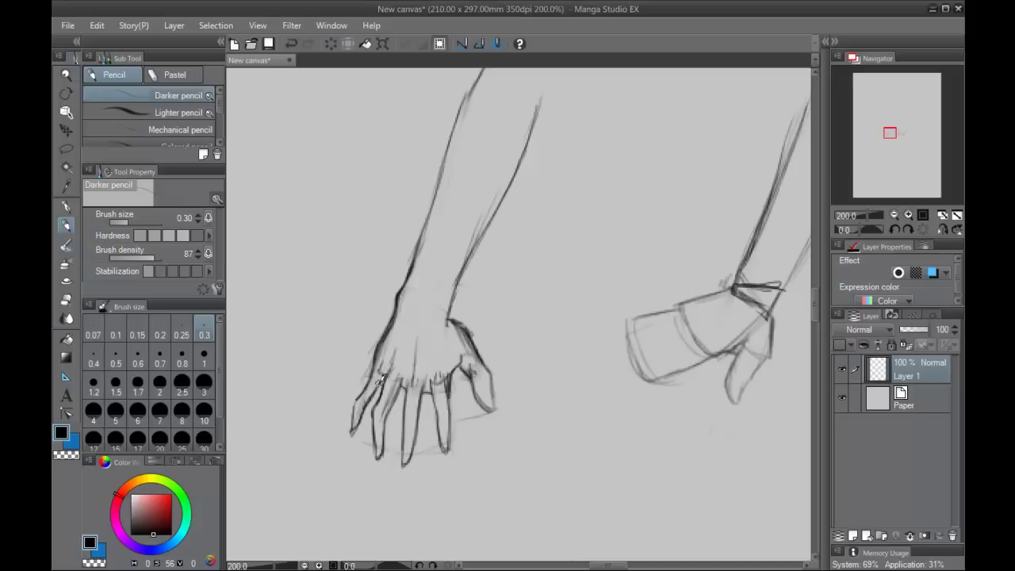
pyautogui.moveTo(381, 379); pyautogui.dragTo(362, 411)
pyautogui.moveTo(379, 380); pyautogui.dragTo(365, 406)
# Erase the tendon lines near the hand's outer edge, and darken the outer contour from wrist to little finger and the thumb's outline.
pyautogui.click(67, 300)
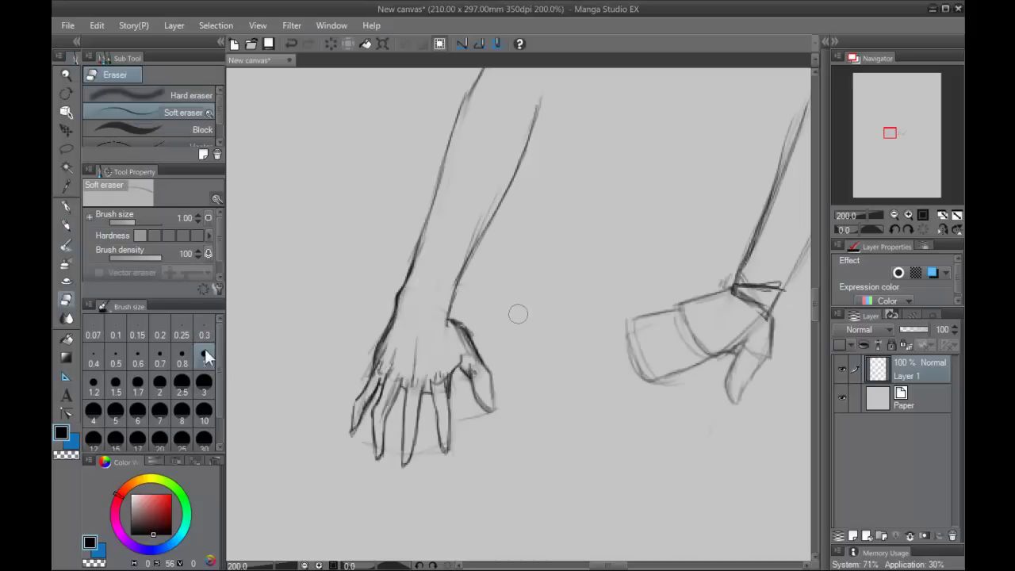
pyautogui.click(68, 226)
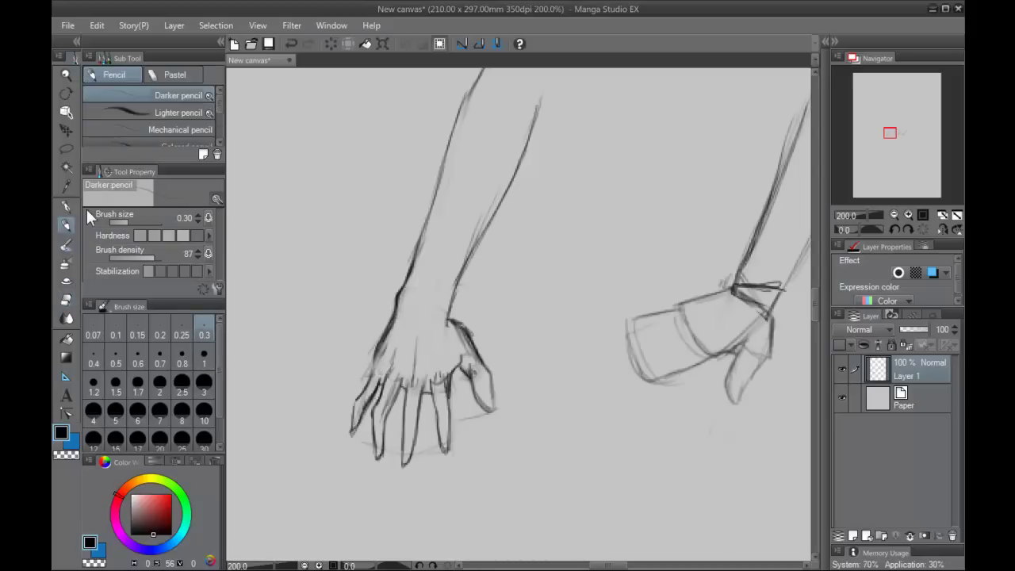
pyautogui.moveTo(390, 329); pyautogui.dragTo(381, 346)
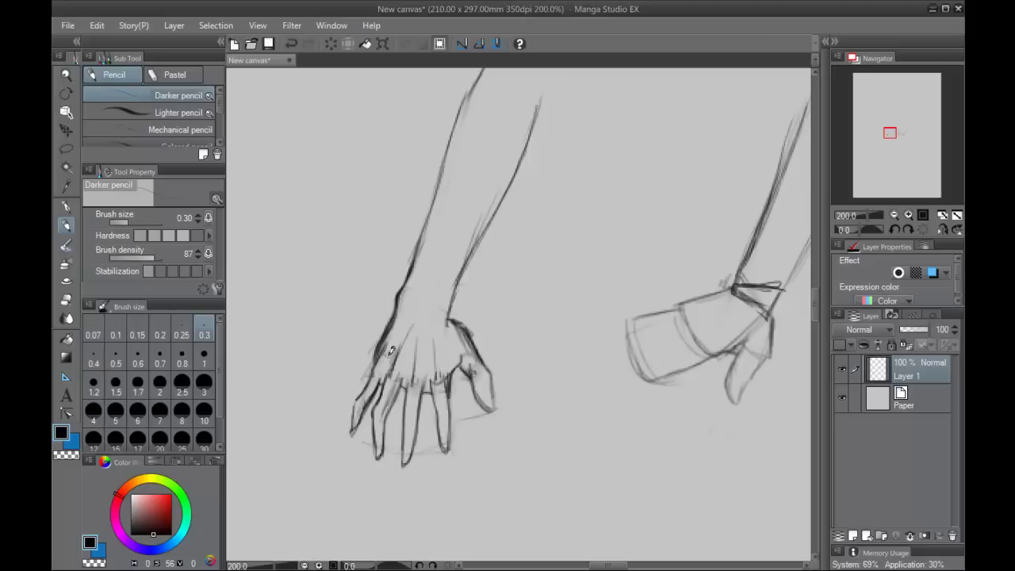
pyautogui.hotkey('ctrl', 'z')
pyautogui.press('e')
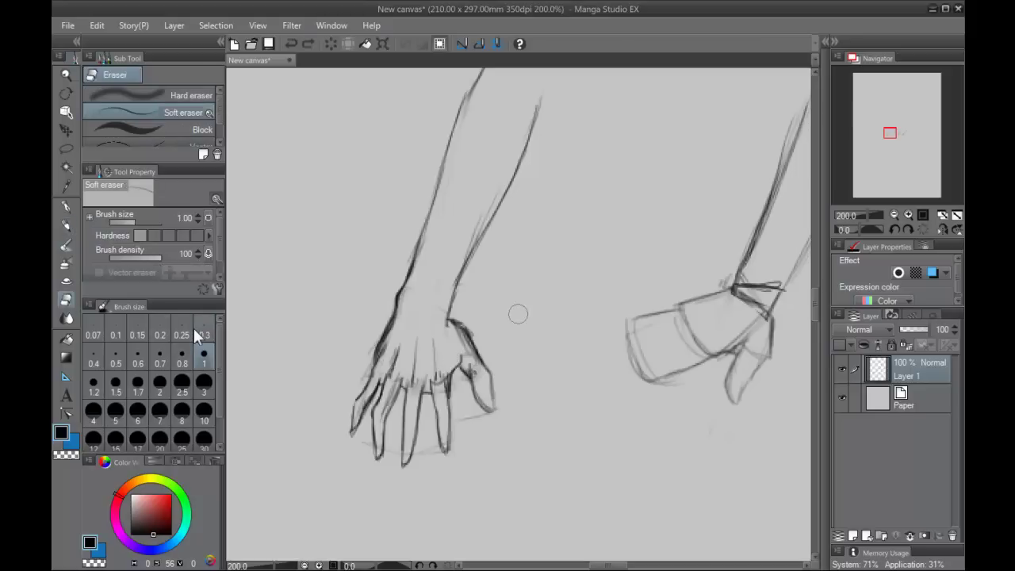
pyautogui.moveTo(410, 344)
pyautogui.mouseDown()
pyautogui.moveTo(438, 360)
pyautogui.moveTo(397, 355)
pyautogui.moveTo(395, 345)
pyautogui.moveTo(452, 253)
pyautogui.moveTo(376, 353)
pyautogui.moveTo(379, 320)
pyautogui.moveTo(394, 309)
pyautogui.moveTo(371, 369)
pyautogui.mouseUp()
pyautogui.click(67, 227)
pyautogui.moveTo(401, 289); pyautogui.dragTo(349, 434)
pyautogui.moveTo(476, 363); pyautogui.dragTo(492, 411)
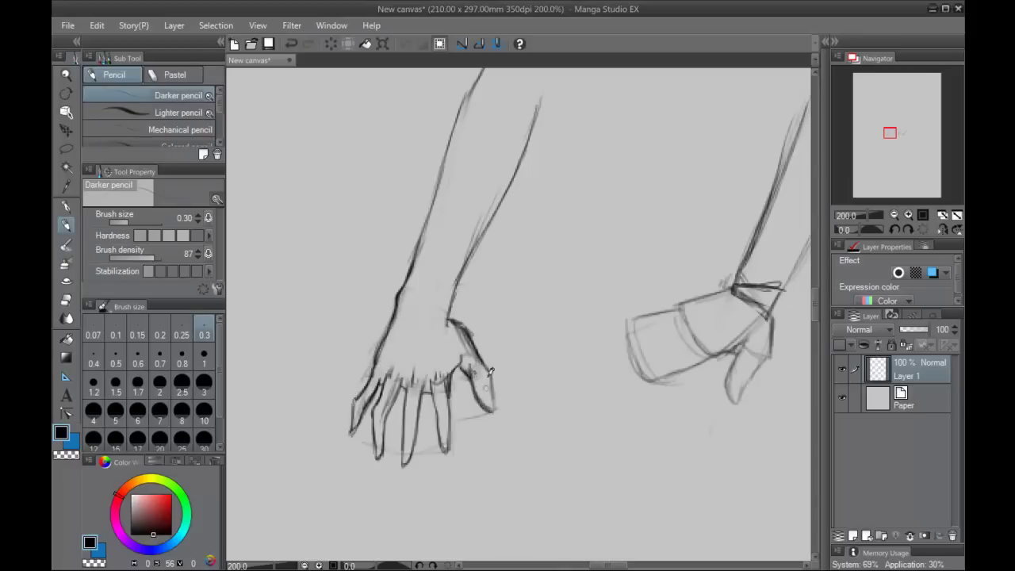
pyautogui.moveTo(490, 375); pyautogui.dragTo(493, 409)
# Fade the four fingers of the leftmost hand with the soft eraser at size 3.
pyautogui.click(66, 299)
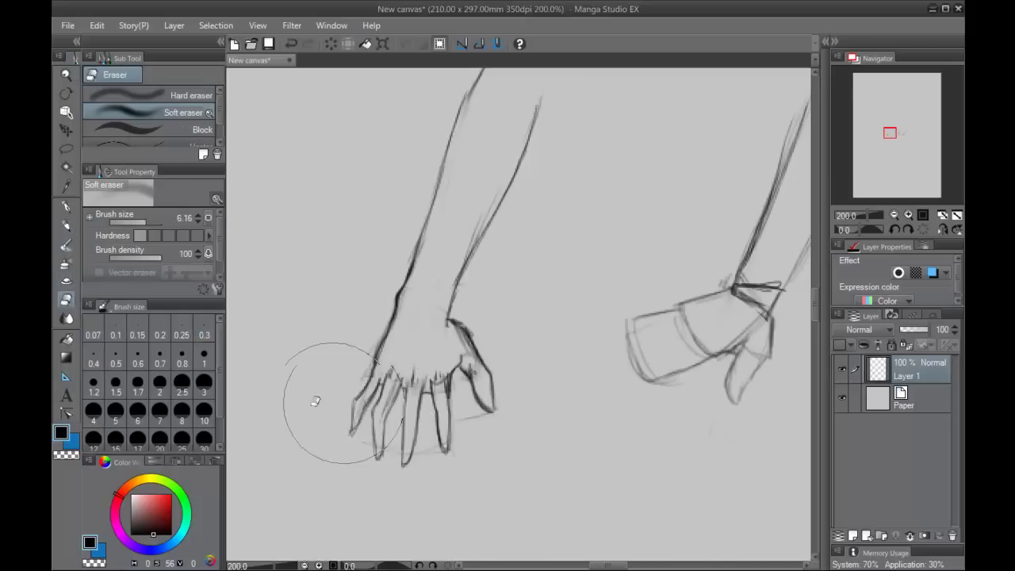
pyautogui.click(204, 386)
pyautogui.moveTo(265, 352)
pyautogui.mouseDown()
pyautogui.moveTo(350, 391)
pyautogui.moveTo(399, 459)
pyautogui.moveTo(436, 471)
pyautogui.moveTo(449, 416)
pyautogui.moveTo(444, 488)
pyautogui.mouseUp()
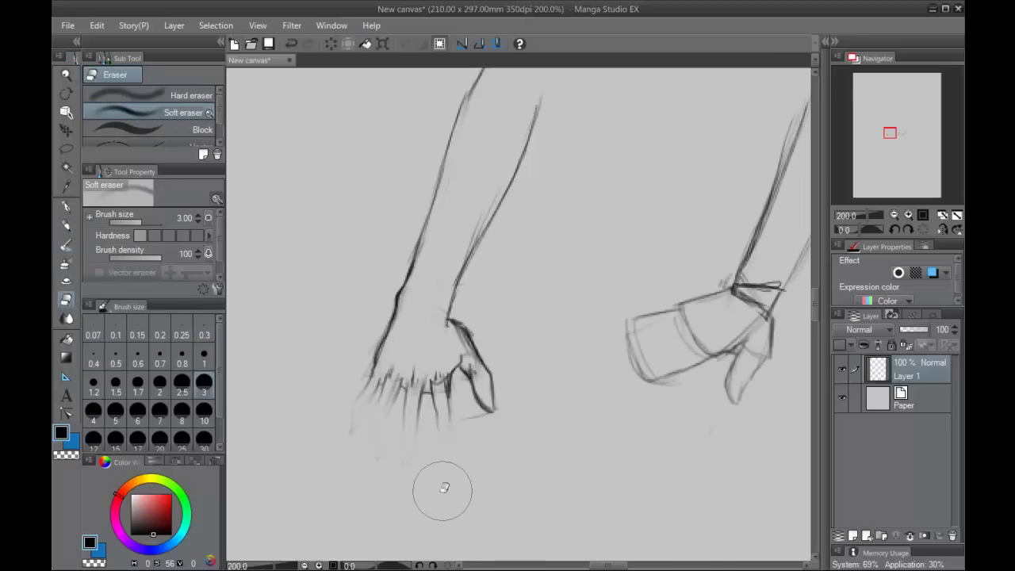
# Redraw the middle and index fingers longer, tapering from their knuckles over the faded lines.
pyautogui.click(67, 225)
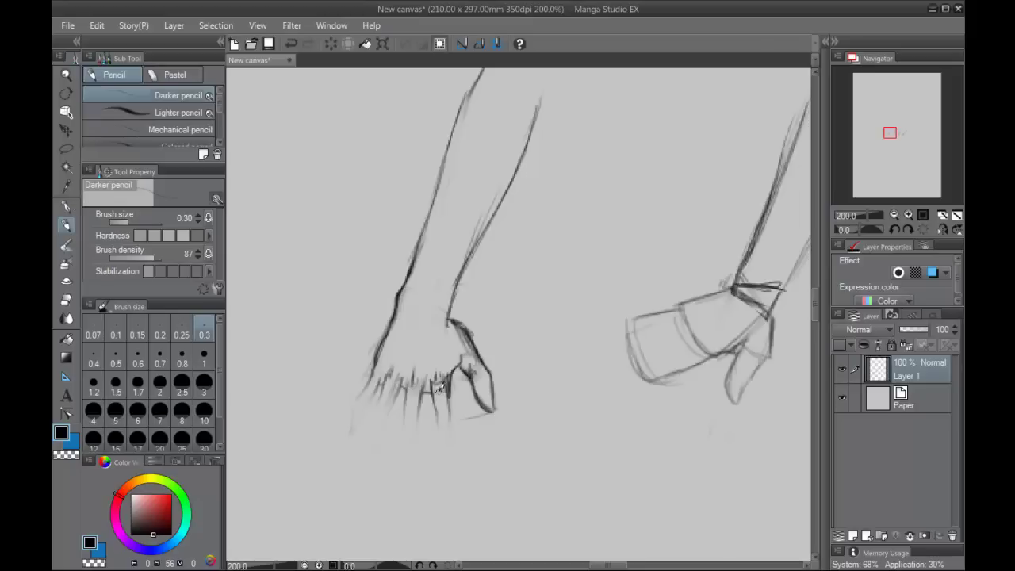
pyautogui.moveTo(406, 379)
pyautogui.mouseDown()
pyautogui.moveTo(404, 444)
pyautogui.moveTo(410, 475)
pyautogui.mouseUp()
pyautogui.moveTo(403, 430)
pyautogui.mouseDown()
pyautogui.moveTo(406, 479)
pyautogui.moveTo(418, 391)
pyautogui.moveTo(406, 479)
pyautogui.moveTo(404, 425)
pyautogui.moveTo(420, 372)
pyautogui.moveTo(439, 436)
pyautogui.moveTo(453, 433)
pyautogui.moveTo(452, 451)
pyautogui.moveTo(438, 434)
pyautogui.moveTo(447, 462)
pyautogui.moveTo(455, 435)
pyautogui.mouseUp()
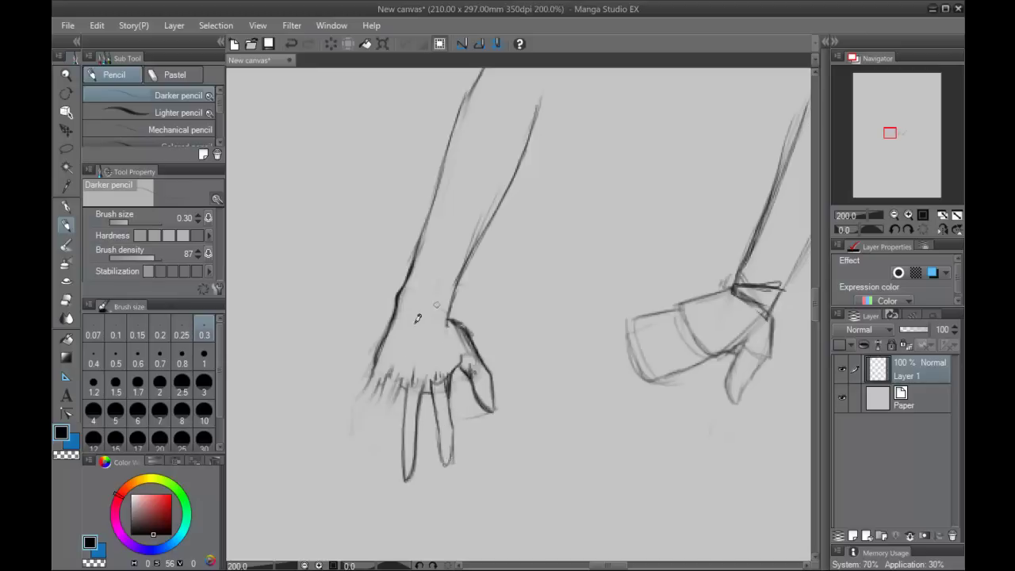
# Redraw the ring and little fingers longer with bent outlines, and reinforce the finger contours from the knuckles down.
pyautogui.moveTo(391, 414); pyautogui.dragTo(380, 441)
pyautogui.moveTo(386, 379)
pyautogui.mouseDown()
pyautogui.moveTo(367, 439)
pyautogui.moveTo(381, 439)
pyautogui.moveTo(382, 470)
pyautogui.mouseUp()
pyautogui.moveTo(369, 422)
pyautogui.mouseDown()
pyautogui.moveTo(377, 474)
pyautogui.moveTo(370, 420)
pyautogui.moveTo(382, 457)
pyautogui.moveTo(372, 477)
pyautogui.mouseUp()
pyautogui.hotkey('ctrl', 'z')
pyautogui.hotkey('ctrl', 'z')
pyautogui.moveTo(372, 478)
pyautogui.mouseDown()
pyautogui.moveTo(375, 394)
pyautogui.moveTo(352, 405)
pyautogui.moveTo(342, 457)
pyautogui.moveTo(380, 361)
pyautogui.moveTo(342, 456)
pyautogui.moveTo(354, 397)
pyautogui.mouseUp()
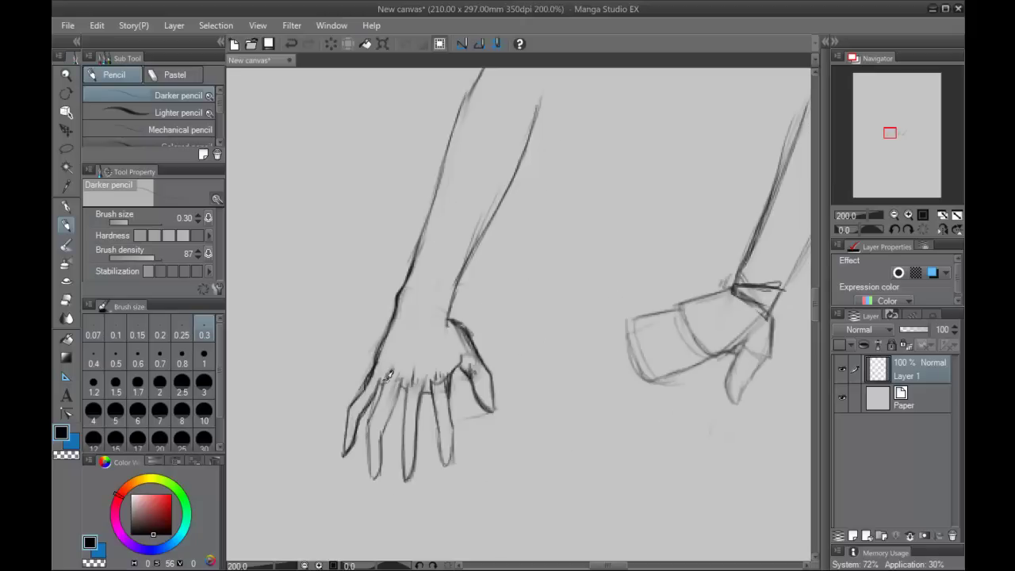
pyautogui.moveTo(389, 373)
pyautogui.mouseDown()
pyautogui.moveTo(369, 423)
pyautogui.moveTo(373, 477)
pyautogui.moveTo(401, 380)
pyautogui.mouseUp()
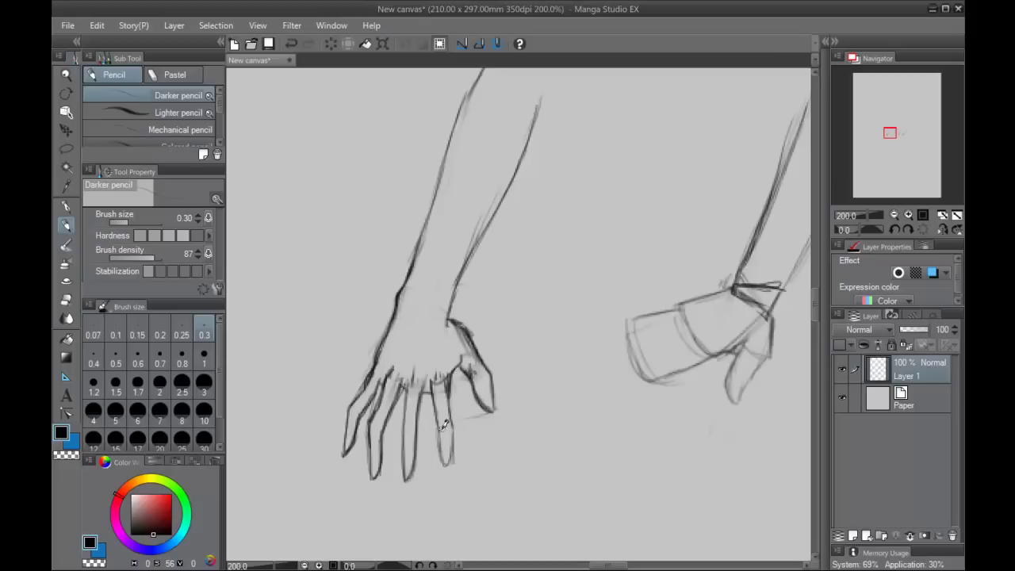
pyautogui.moveTo(437, 401); pyautogui.dragTo(445, 460)
# Lighten the heavy lines at the thumb's base with the soft eraser at size 1, and clean up the knuckle lines in pencil.
pyautogui.click(67, 300)
pyautogui.click(204, 362)
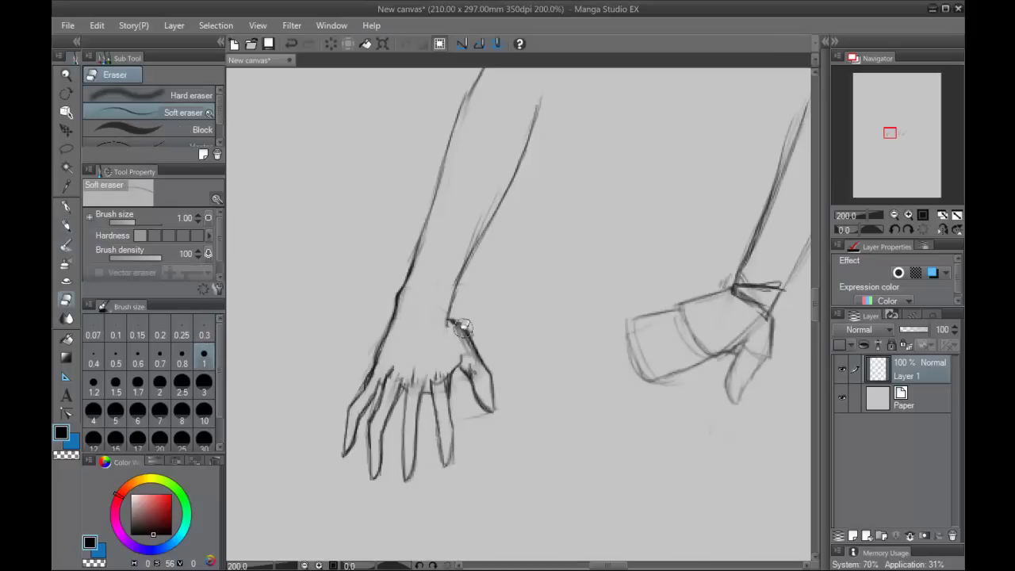
pyautogui.moveTo(463, 325)
pyautogui.mouseDown()
pyautogui.moveTo(472, 368)
pyautogui.moveTo(461, 336)
pyautogui.moveTo(438, 340)
pyautogui.moveTo(415, 377)
pyautogui.moveTo(400, 361)
pyautogui.moveTo(396, 384)
pyautogui.moveTo(396, 369)
pyautogui.moveTo(411, 381)
pyautogui.moveTo(436, 363)
pyautogui.moveTo(441, 372)
pyautogui.moveTo(452, 291)
pyautogui.mouseUp()
pyautogui.click(66, 224)
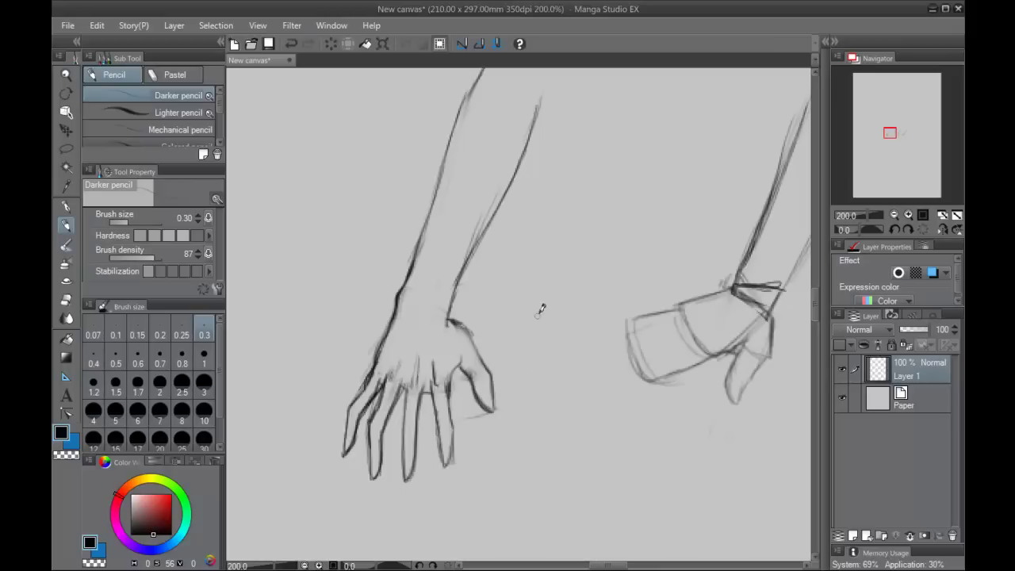
# Sketch a small curved knuckle band in the empty area below the hands, with knuckle circles and a straight middle finger.
pyautogui.moveTo(548, 402); pyautogui.dragTo(447, 341)
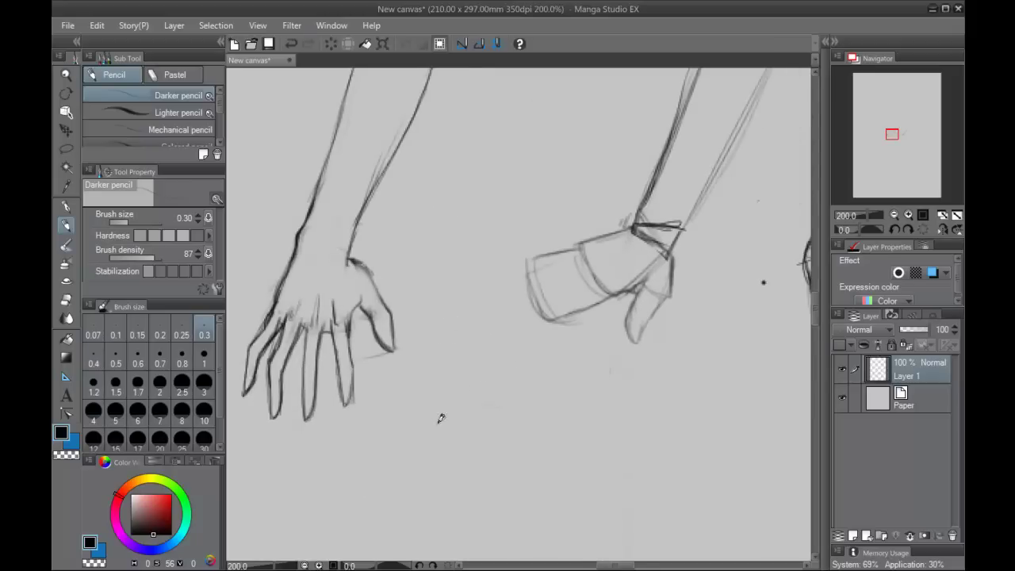
pyautogui.moveTo(521, 419)
pyautogui.mouseDown()
pyautogui.moveTo(492, 412)
pyautogui.moveTo(431, 437)
pyautogui.moveTo(520, 434)
pyautogui.moveTo(462, 409)
pyautogui.moveTo(436, 436)
pyautogui.moveTo(527, 430)
pyautogui.mouseUp()
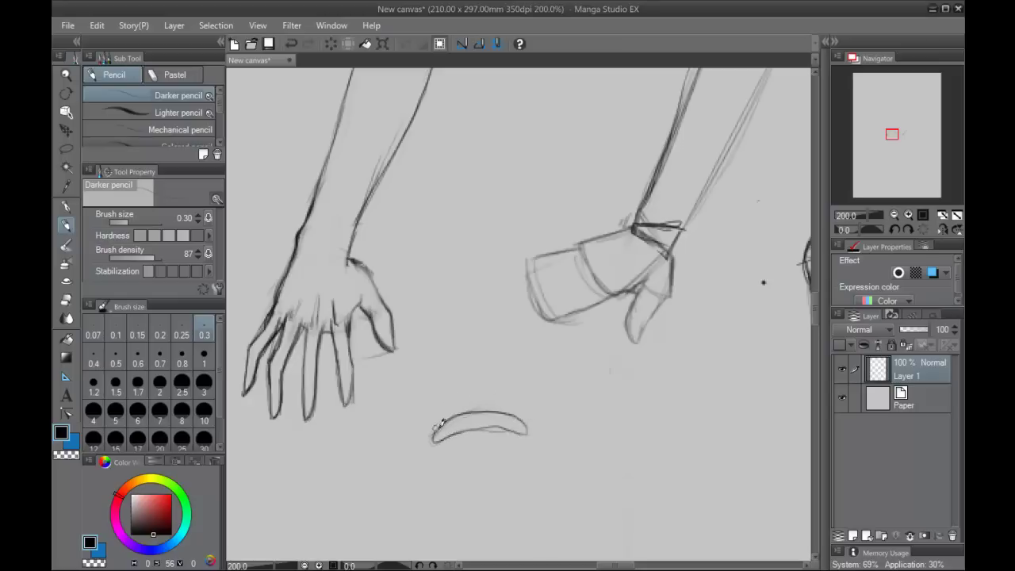
pyautogui.moveTo(446, 423)
pyautogui.mouseDown()
pyautogui.moveTo(482, 414)
pyautogui.moveTo(503, 422)
pyautogui.moveTo(480, 414)
pyautogui.moveTo(492, 432)
pyautogui.moveTo(478, 435)
pyautogui.moveTo(494, 427)
pyautogui.moveTo(480, 438)
pyautogui.moveTo(491, 428)
pyautogui.moveTo(481, 436)
pyautogui.moveTo(492, 429)
pyautogui.moveTo(491, 457)
pyautogui.moveTo(476, 440)
pyautogui.moveTo(490, 432)
pyautogui.moveTo(493, 466)
pyautogui.moveTo(484, 462)
pyautogui.moveTo(494, 454)
pyautogui.moveTo(479, 459)
pyautogui.moveTo(483, 469)
pyautogui.moveTo(493, 458)
pyautogui.moveTo(483, 458)
pyautogui.moveTo(493, 420)
pyautogui.moveTo(482, 414)
pyautogui.moveTo(495, 426)
pyautogui.moveTo(483, 412)
pyautogui.moveTo(481, 446)
pyautogui.moveTo(494, 412)
pyautogui.moveTo(483, 475)
pyautogui.mouseUp()
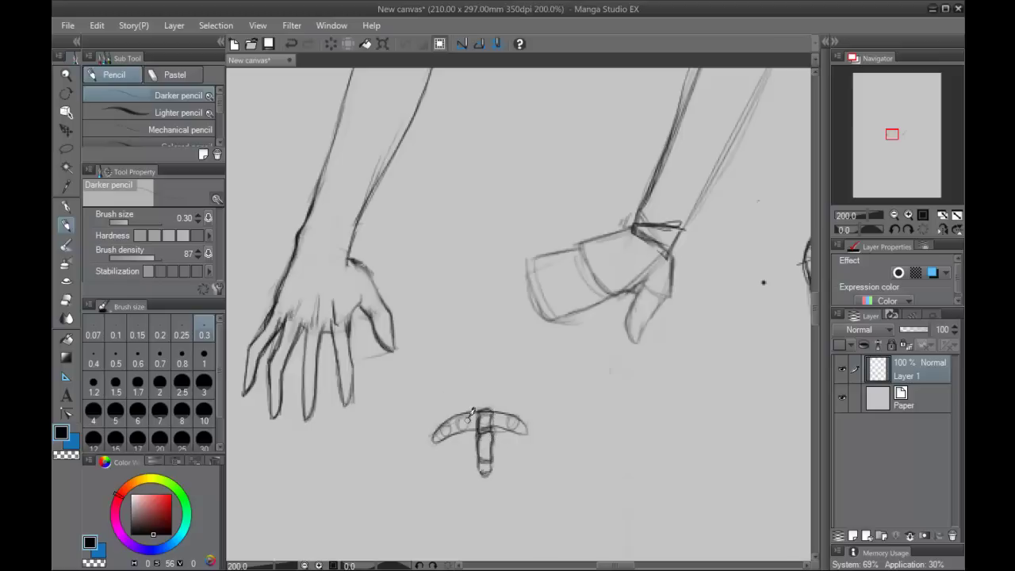
# Add the ring, little and index fingers fanning outward from the curved knuckle band.
pyautogui.moveTo(472, 413)
pyautogui.mouseDown()
pyautogui.moveTo(455, 440)
pyautogui.moveTo(453, 477)
pyautogui.mouseUp()
pyautogui.hotkey('ctrl', 'z')
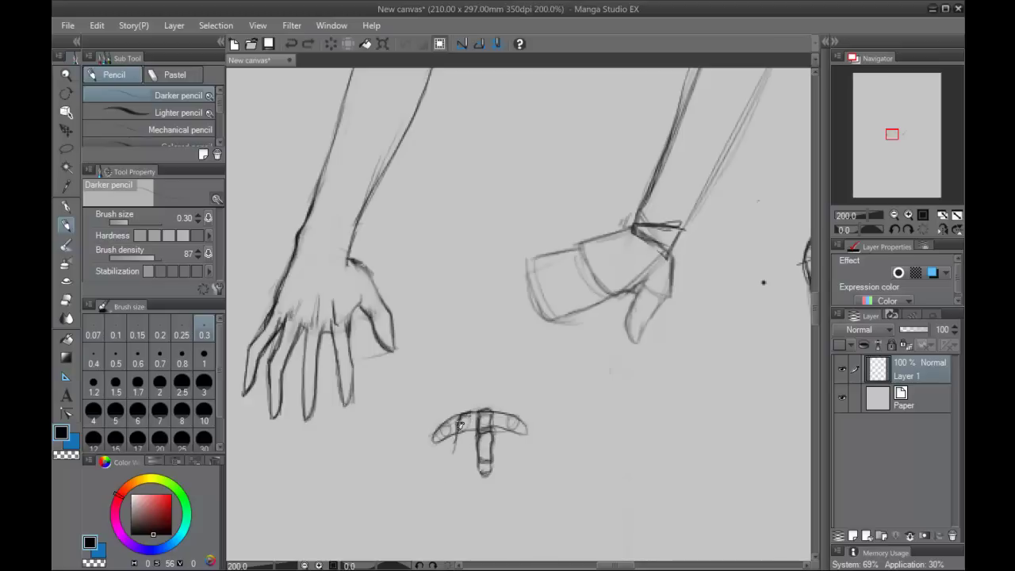
pyautogui.moveTo(460, 426)
pyautogui.mouseDown()
pyautogui.moveTo(448, 471)
pyautogui.moveTo(459, 461)
pyautogui.moveTo(471, 417)
pyautogui.moveTo(461, 453)
pyautogui.moveTo(445, 424)
pyautogui.moveTo(419, 469)
pyautogui.mouseUp()
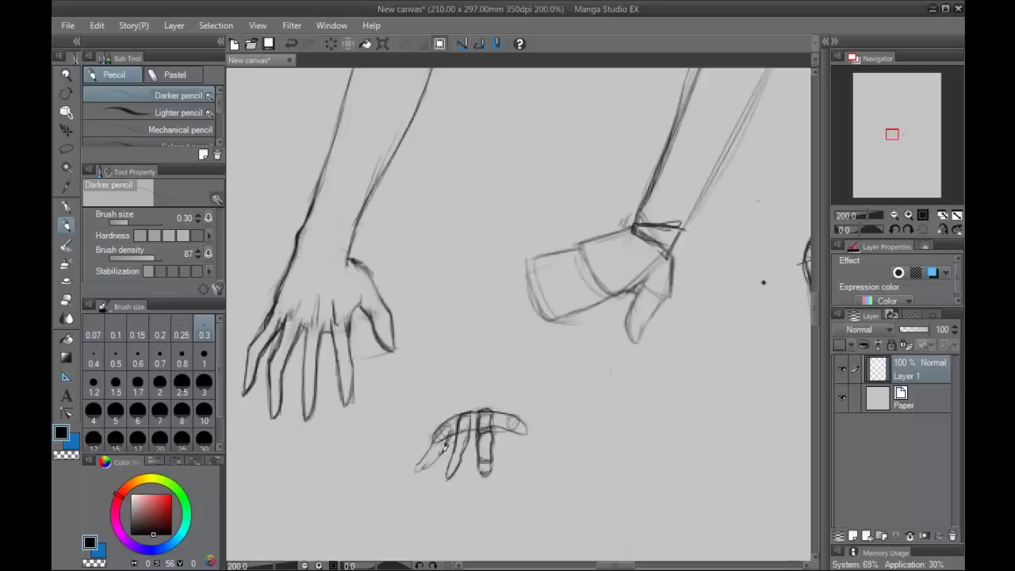
pyautogui.hotkey('ctrl', 'z')
pyautogui.hotkey('ctrl', 'z')
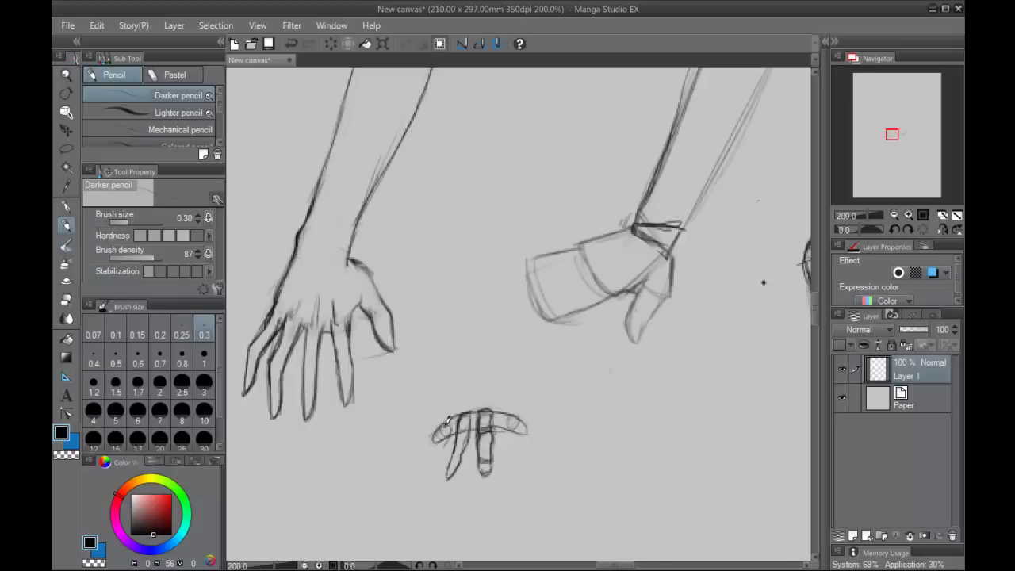
pyautogui.moveTo(446, 420)
pyautogui.mouseDown()
pyautogui.moveTo(414, 474)
pyautogui.moveTo(447, 438)
pyautogui.mouseUp()
pyautogui.moveTo(517, 413); pyautogui.dragTo(532, 474)
pyautogui.moveTo(449, 434); pyautogui.dragTo(418, 474)
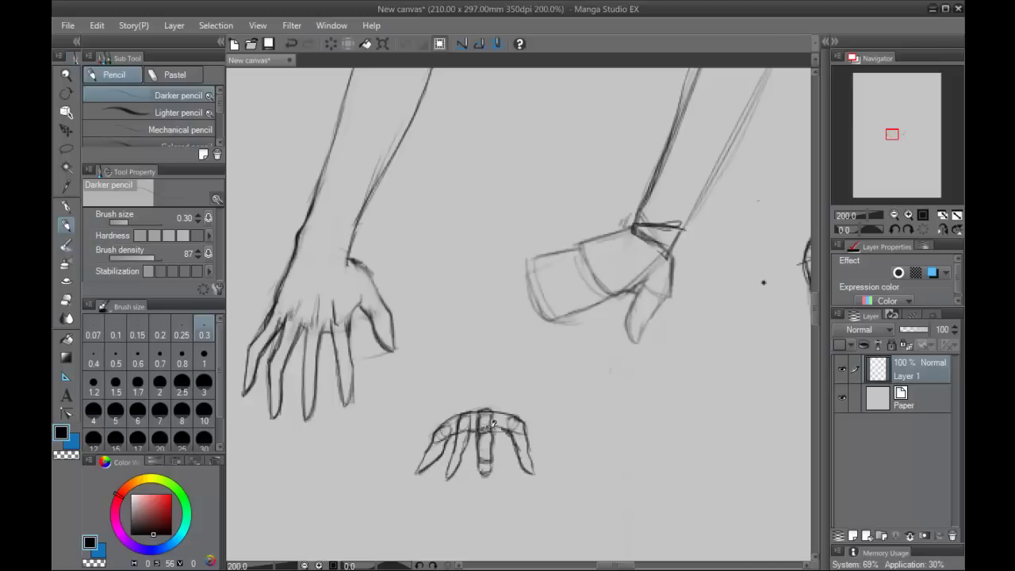
# Fade the small finger study with the soft eraser and redraw its four fingers with darker, bent outlines.
pyautogui.click(68, 299)
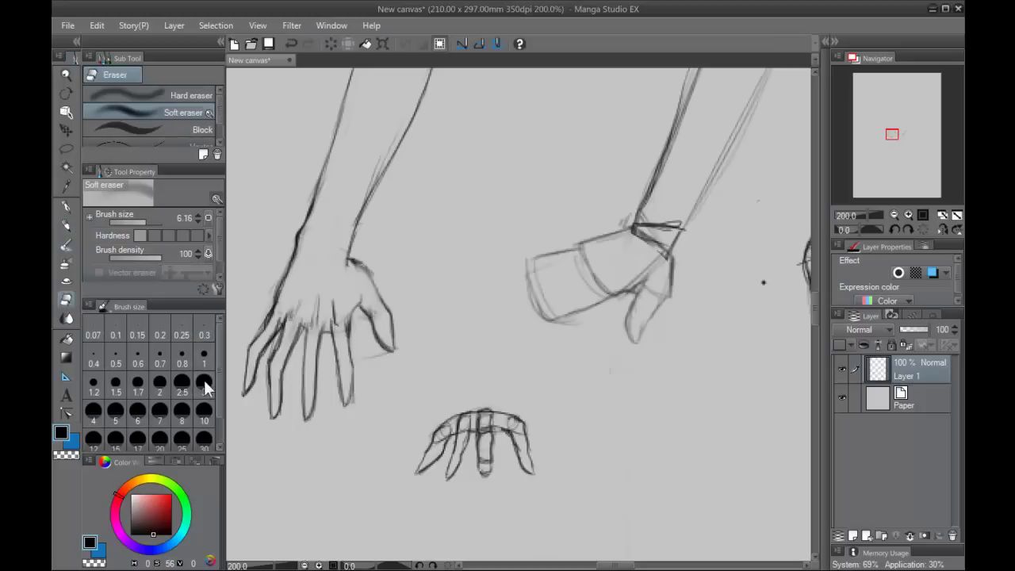
pyautogui.moveTo(462, 422)
pyautogui.mouseDown()
pyautogui.moveTo(491, 412)
pyautogui.moveTo(482, 424)
pyautogui.moveTo(397, 418)
pyautogui.moveTo(450, 434)
pyautogui.moveTo(416, 473)
pyautogui.mouseUp()
pyautogui.click(67, 225)
pyautogui.moveTo(441, 424); pyautogui.dragTo(414, 473)
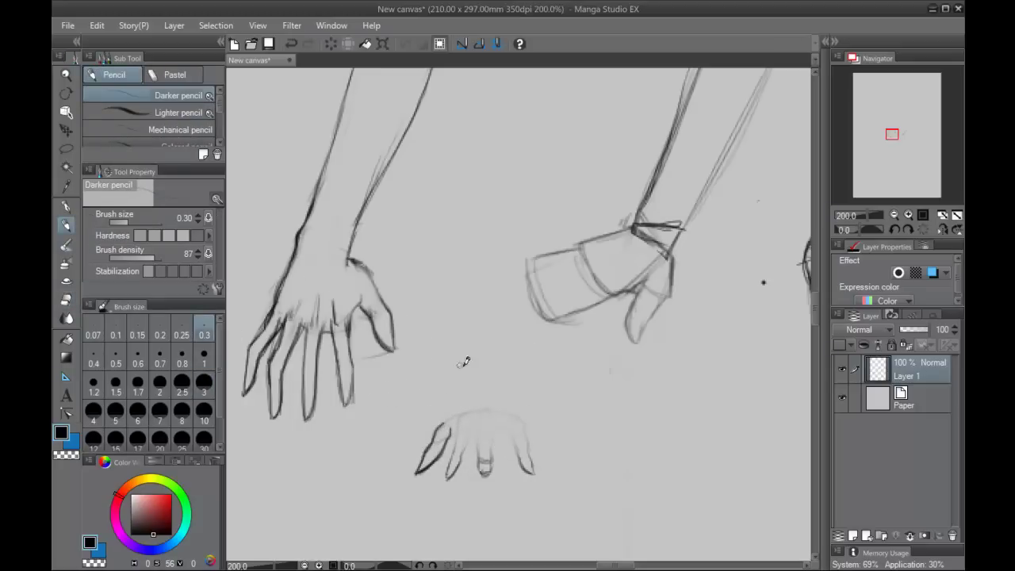
pyautogui.moveTo(463, 416)
pyautogui.mouseDown()
pyautogui.moveTo(452, 453)
pyautogui.moveTo(462, 464)
pyautogui.moveTo(476, 407)
pyautogui.moveTo(492, 429)
pyautogui.moveTo(480, 433)
pyautogui.moveTo(482, 419)
pyautogui.moveTo(482, 472)
pyautogui.mouseUp()
pyautogui.hotkey('ctrl', 'z')
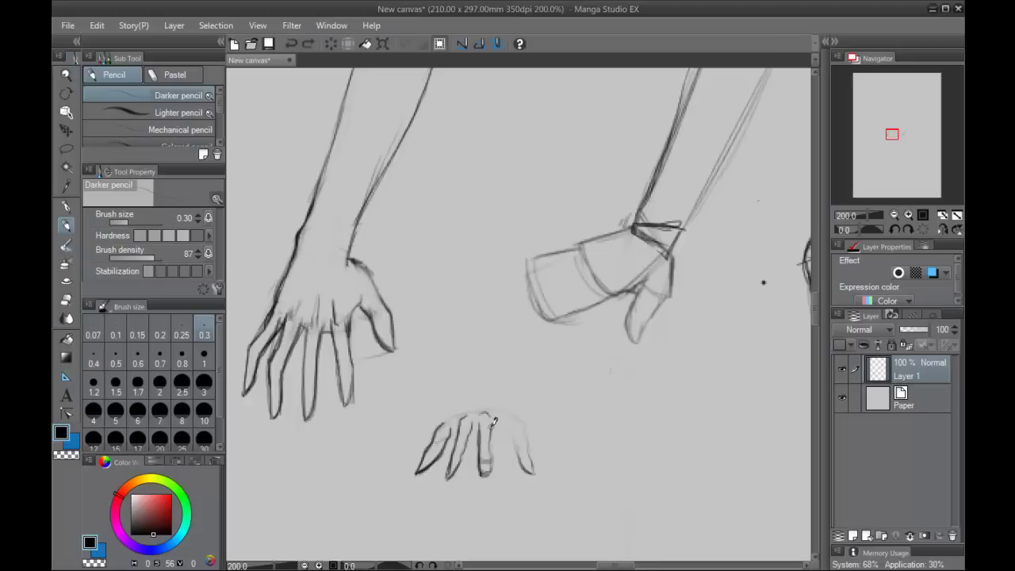
pyautogui.moveTo(490, 427); pyautogui.dragTo(492, 462)
pyautogui.moveTo(505, 421); pyautogui.dragTo(530, 469)
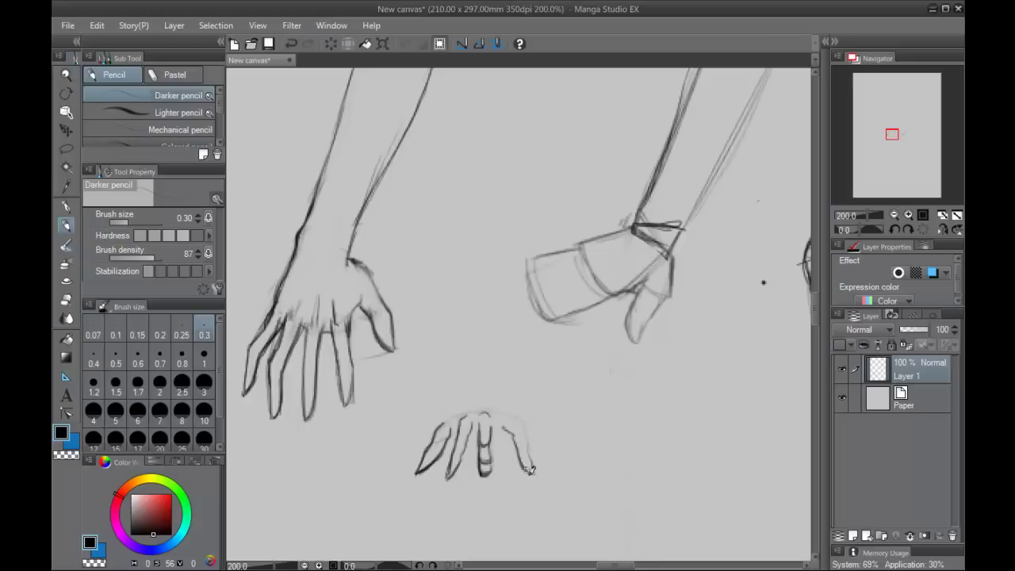
pyautogui.moveTo(516, 416); pyautogui.dragTo(539, 476)
# Add knuckle bumps and webbing between the fingers of the small study, and erase the whole study.
pyautogui.moveTo(443, 416); pyautogui.dragTo(517, 414)
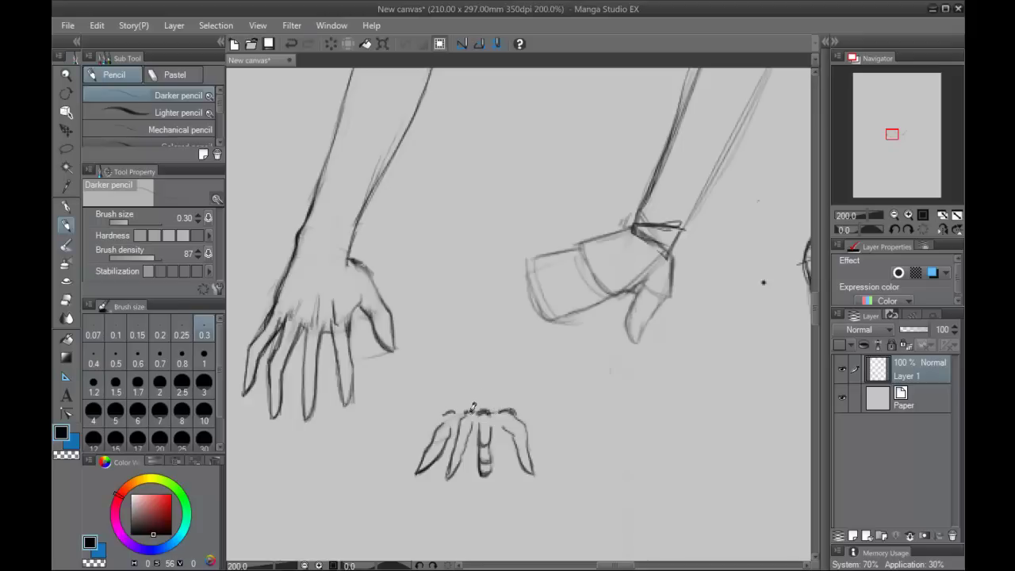
pyautogui.moveTo(453, 432)
pyautogui.mouseDown()
pyautogui.moveTo(509, 424)
pyautogui.moveTo(455, 433)
pyautogui.moveTo(496, 425)
pyautogui.mouseUp()
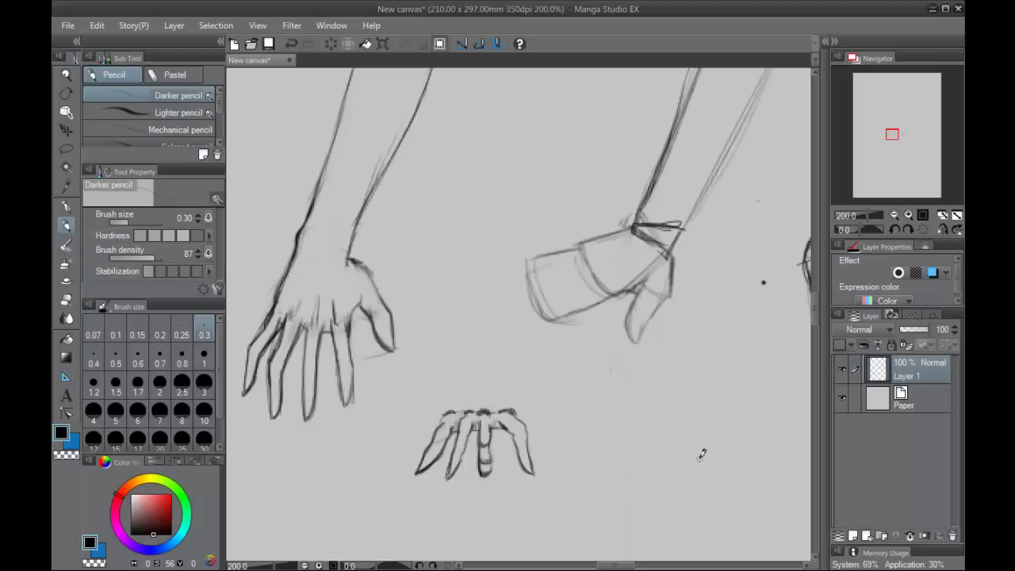
pyautogui.moveTo(444, 444)
pyautogui.mouseDown()
pyautogui.moveTo(465, 441)
pyautogui.moveTo(500, 471)
pyautogui.mouseUp()
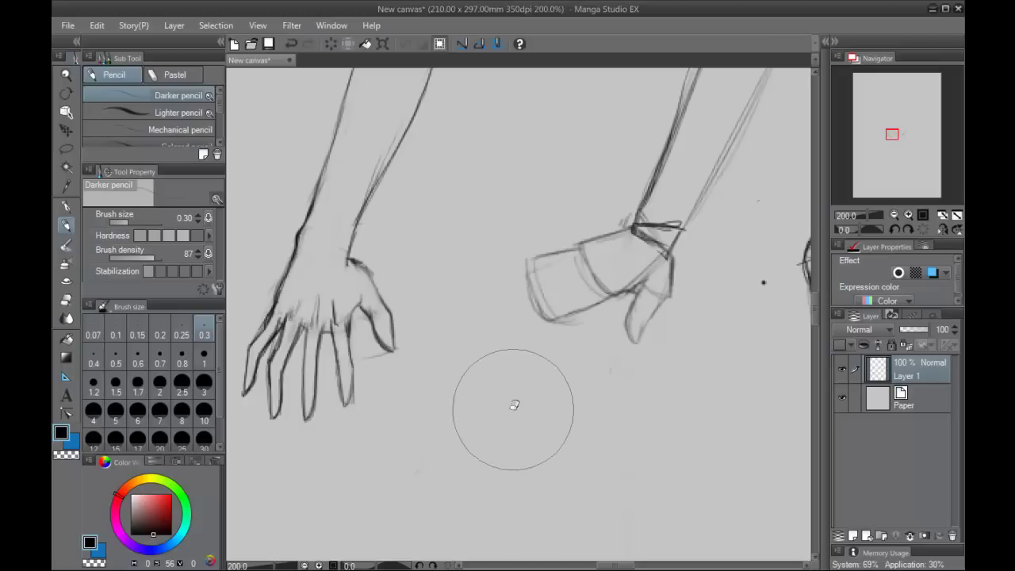
# Draw a new forearm to the left of the finished hand as two slanting lines ending in a wedge at the wrist.
pyautogui.scroll(-3, 565, 321)
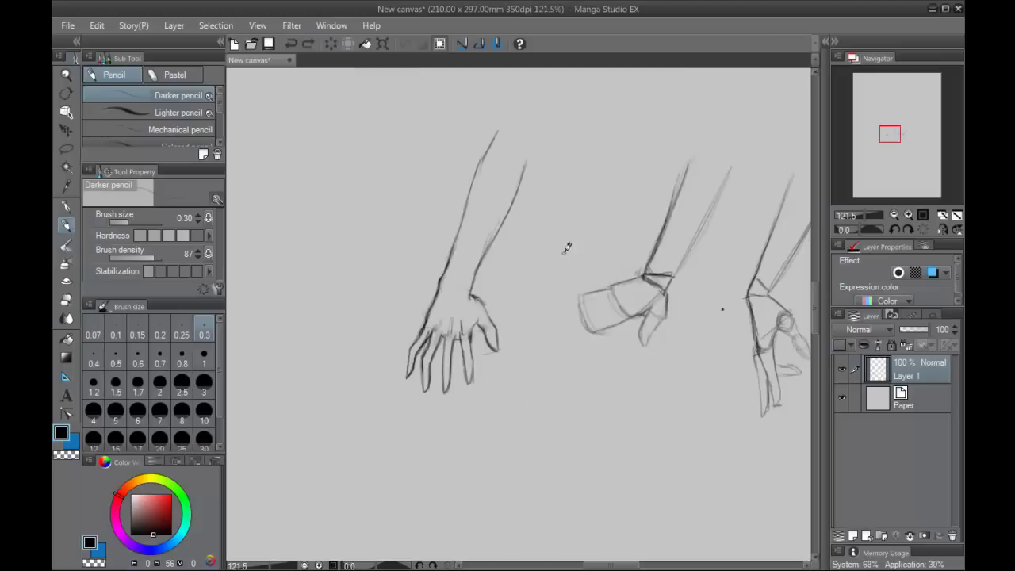
pyautogui.moveTo(522, 291); pyautogui.dragTo(590, 283)
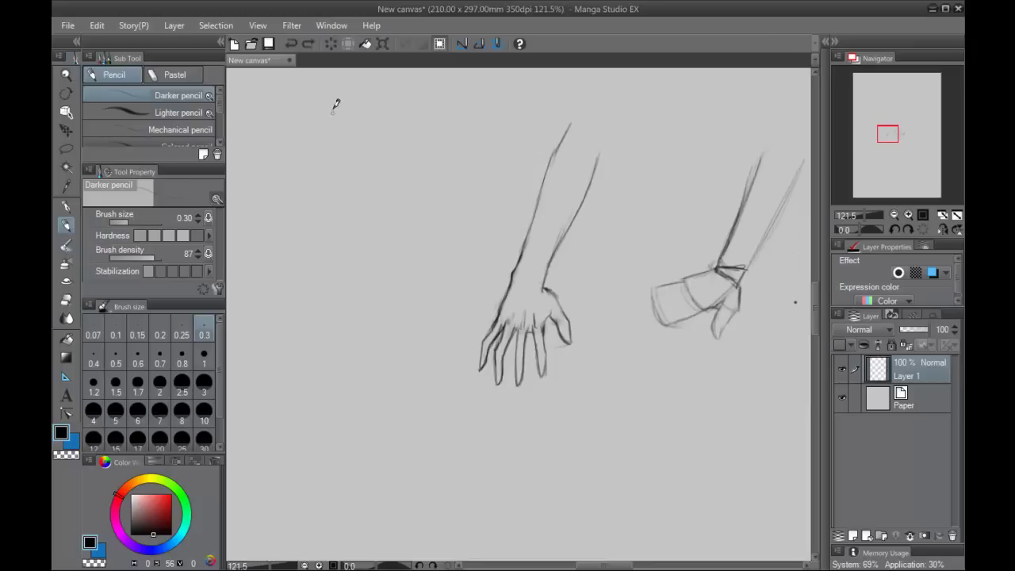
pyautogui.moveTo(333, 109)
pyautogui.mouseDown()
pyautogui.moveTo(341, 155)
pyautogui.moveTo(379, 228)
pyautogui.mouseUp()
pyautogui.moveTo(363, 119)
pyautogui.mouseDown()
pyautogui.moveTo(404, 229)
pyautogui.moveTo(358, 104)
pyautogui.moveTo(333, 166)
pyautogui.moveTo(340, 195)
pyautogui.moveTo(382, 201)
pyautogui.moveTo(405, 242)
pyautogui.mouseUp()
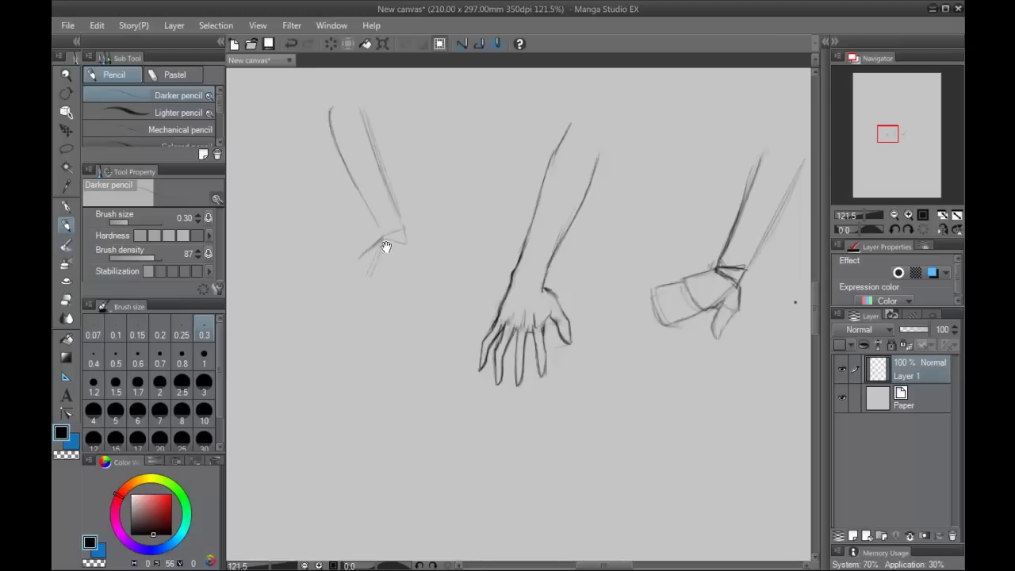
# Block in the new hand below the wrist with a palm shape, a curved finger block and lines fanning across the palm.
pyautogui.moveTo(385, 236)
pyautogui.mouseDown()
pyautogui.moveTo(364, 265)
pyautogui.moveTo(405, 278)
pyautogui.moveTo(371, 276)
pyautogui.moveTo(402, 317)
pyautogui.mouseUp()
pyautogui.hotkey('ctrl', 'z')
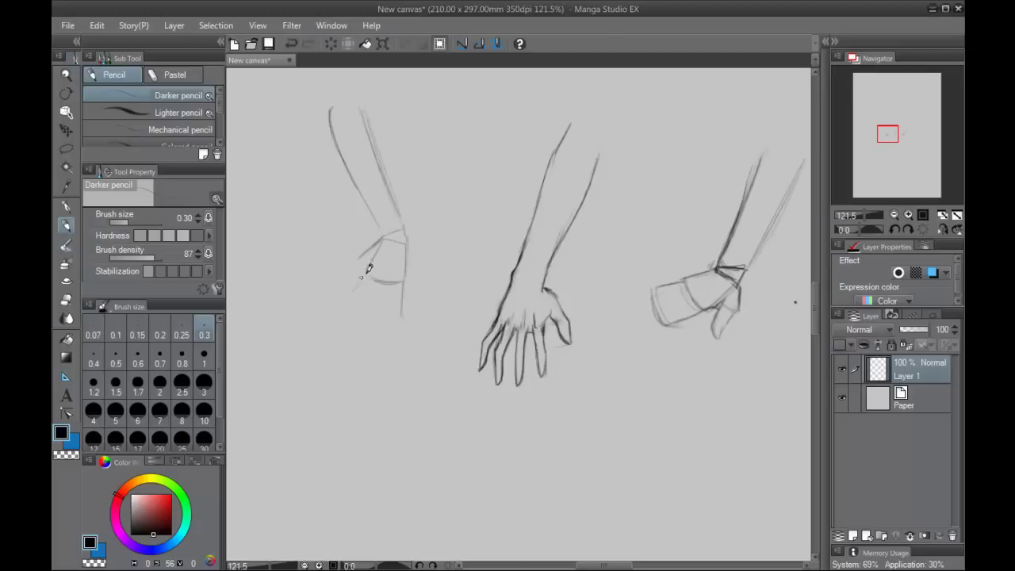
pyautogui.moveTo(361, 278)
pyautogui.mouseDown()
pyautogui.moveTo(375, 318)
pyautogui.moveTo(400, 315)
pyautogui.mouseUp()
pyautogui.moveTo(394, 243); pyautogui.dragTo(369, 317)
pyautogui.hotkey('ctrl', 'z')
pyautogui.moveTo(371, 246)
pyautogui.mouseDown()
pyautogui.moveTo(383, 232)
pyautogui.moveTo(359, 248)
pyautogui.mouseUp()
# Darken the new forearm's outer contour so it bends over the wrist into the hand, and reinforce the palm's opposite upper edge.
pyautogui.moveTo(370, 111); pyautogui.dragTo(403, 211)
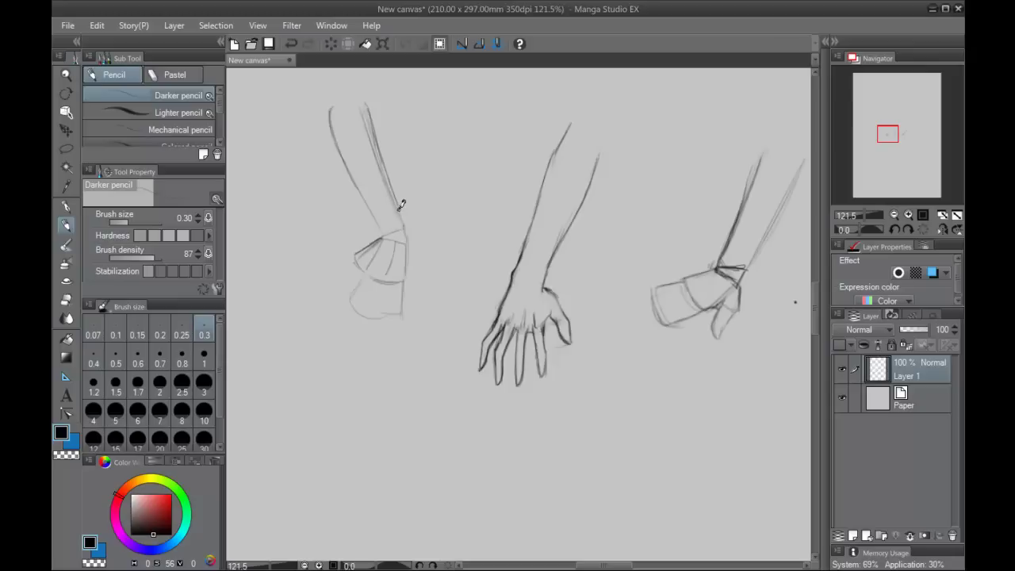
pyautogui.hotkey('ctrl', 'z')
pyautogui.moveTo(404, 215); pyautogui.dragTo(409, 229)
pyautogui.hotkey('ctrl', 'z')
pyautogui.moveTo(409, 225); pyautogui.dragTo(413, 252)
pyautogui.moveTo(361, 241); pyautogui.dragTo(371, 235)
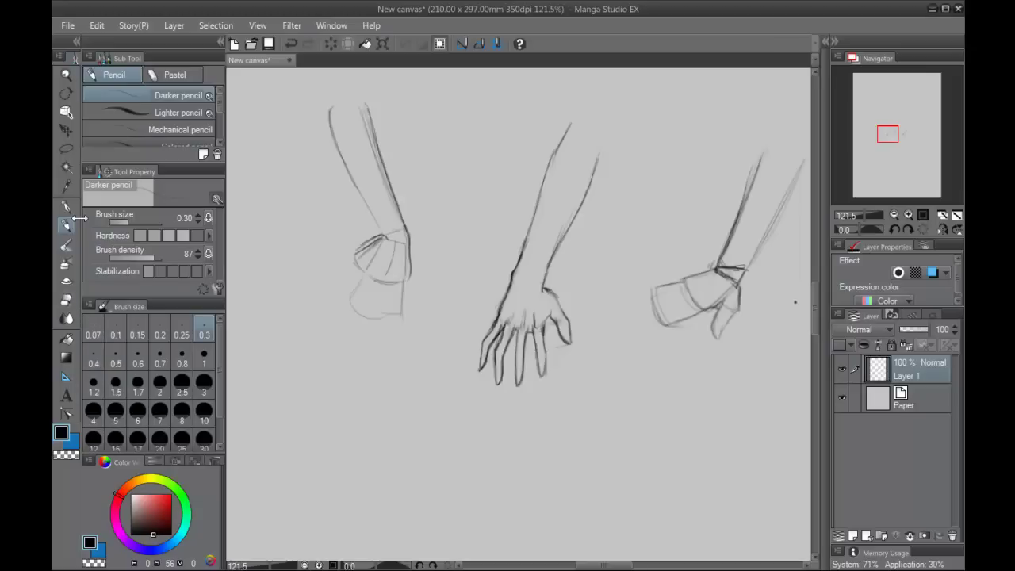
# Erase the fanning lines and dark outer edge from the new hand's palm with a size 3 soft eraser.
pyautogui.scroll(5, 483, 246)
pyautogui.moveTo(436, 240); pyautogui.dragTo(487, 274)
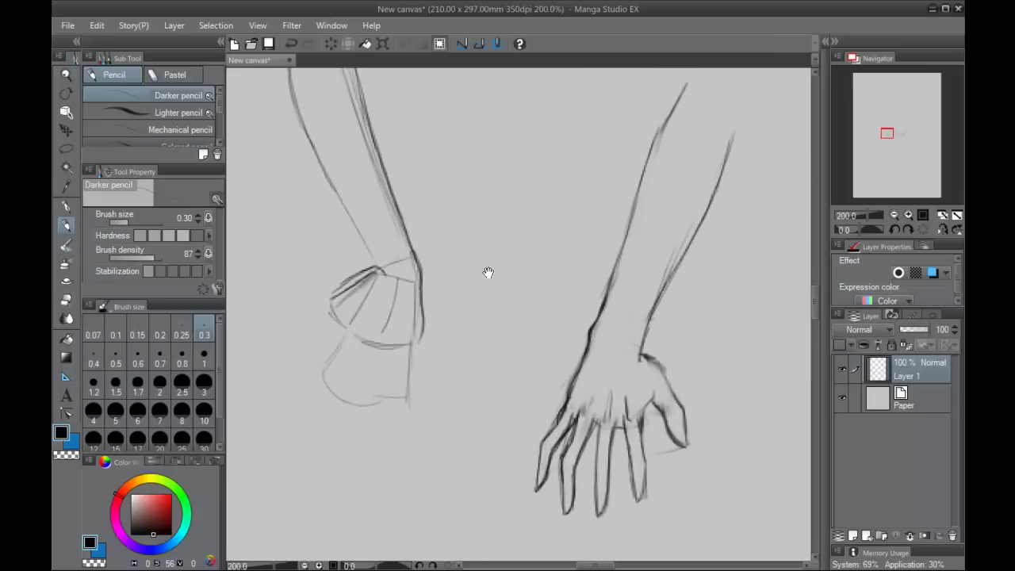
pyautogui.click(66, 302)
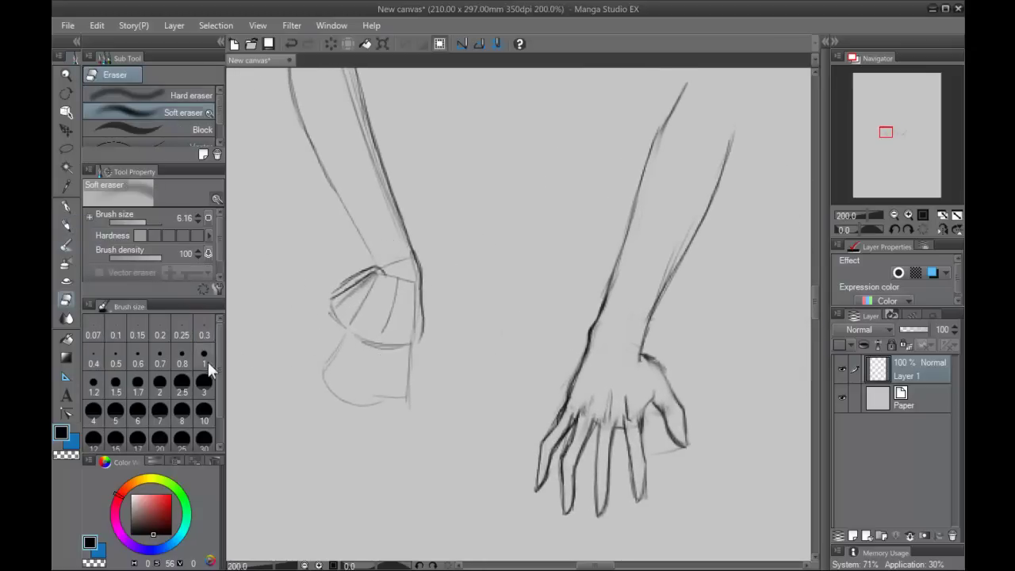
pyautogui.moveTo(369, 260); pyautogui.dragTo(328, 344)
# Draw the thumb and its rounded base on the new hand with the pencil, and darken the adjoining forearm contour and wrist line.
pyautogui.press('p')
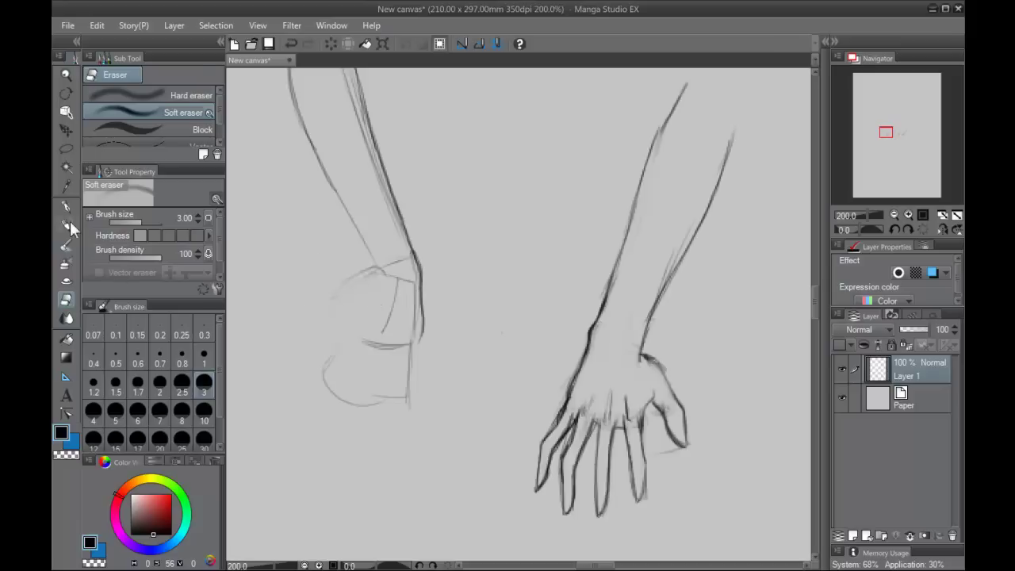
pyautogui.moveTo(361, 251); pyautogui.dragTo(384, 270)
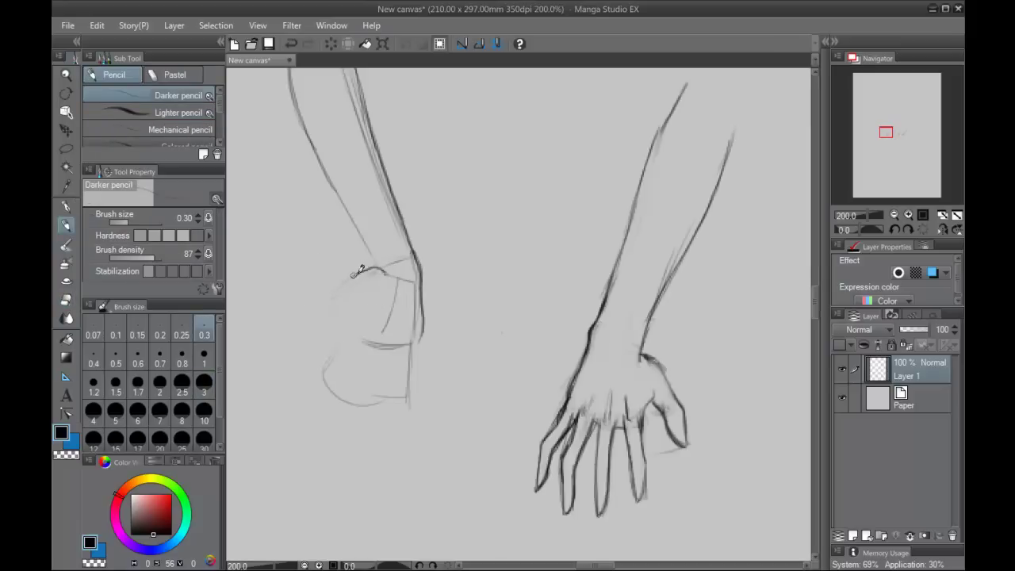
pyautogui.moveTo(346, 275)
pyautogui.mouseDown()
pyautogui.moveTo(343, 292)
pyautogui.moveTo(362, 290)
pyautogui.mouseUp()
pyautogui.moveTo(352, 297); pyautogui.dragTo(360, 302)
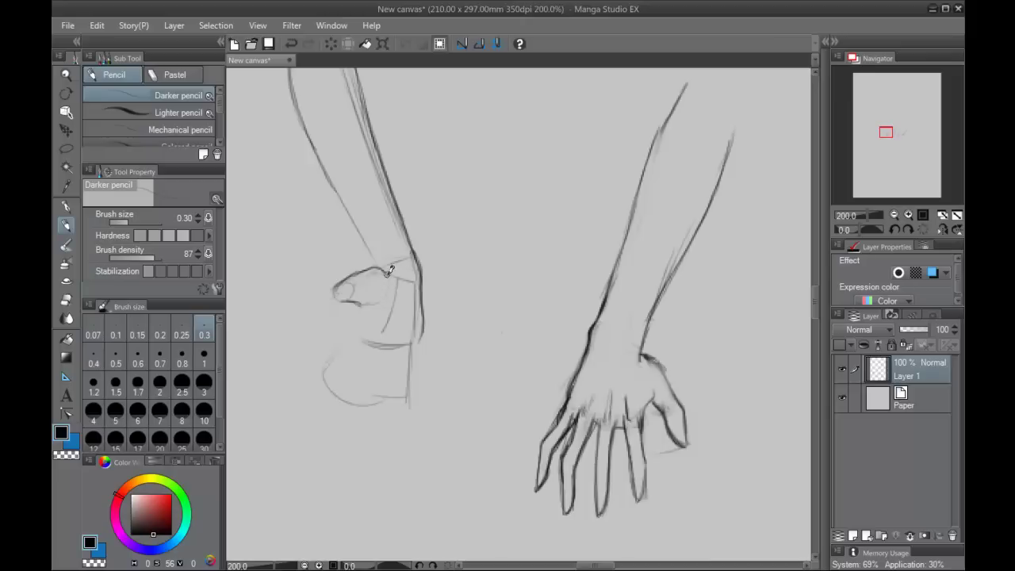
pyautogui.moveTo(386, 291)
pyautogui.mouseDown()
pyautogui.moveTo(359, 314)
pyautogui.moveTo(368, 311)
pyautogui.mouseUp()
pyautogui.moveTo(336, 194)
pyautogui.mouseDown()
pyautogui.moveTo(371, 265)
pyautogui.moveTo(335, 179)
pyautogui.moveTo(355, 228)
pyautogui.mouseUp()
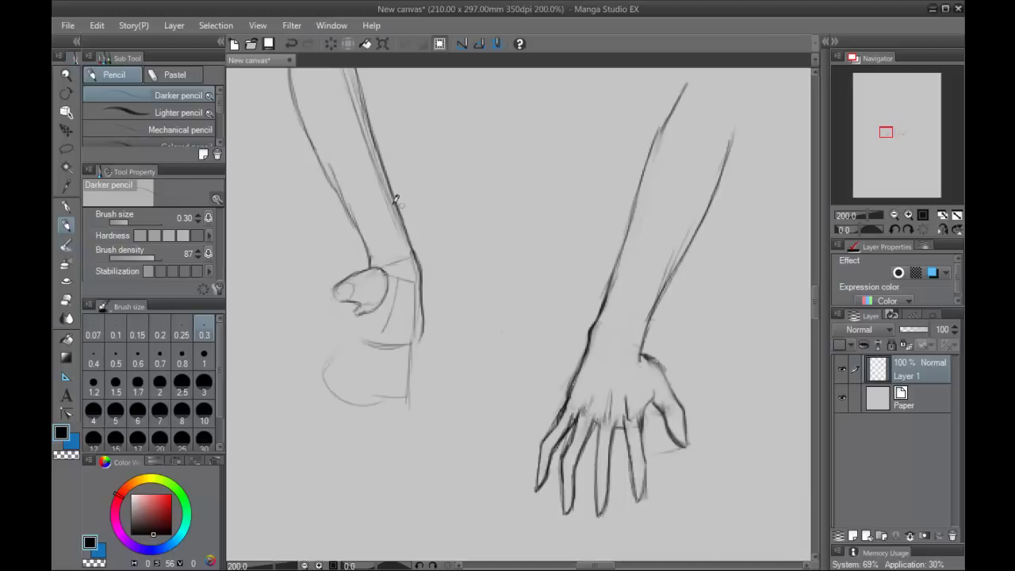
pyautogui.moveTo(414, 254)
pyautogui.mouseDown()
pyautogui.moveTo(373, 262)
pyautogui.moveTo(438, 287)
pyautogui.mouseUp()
pyautogui.hotkey('ctrl', 'z')
# Erase the leftover construction lines inside the palm with a size 1 soft eraser.
pyautogui.click(67, 299)
pyautogui.click(183, 111)
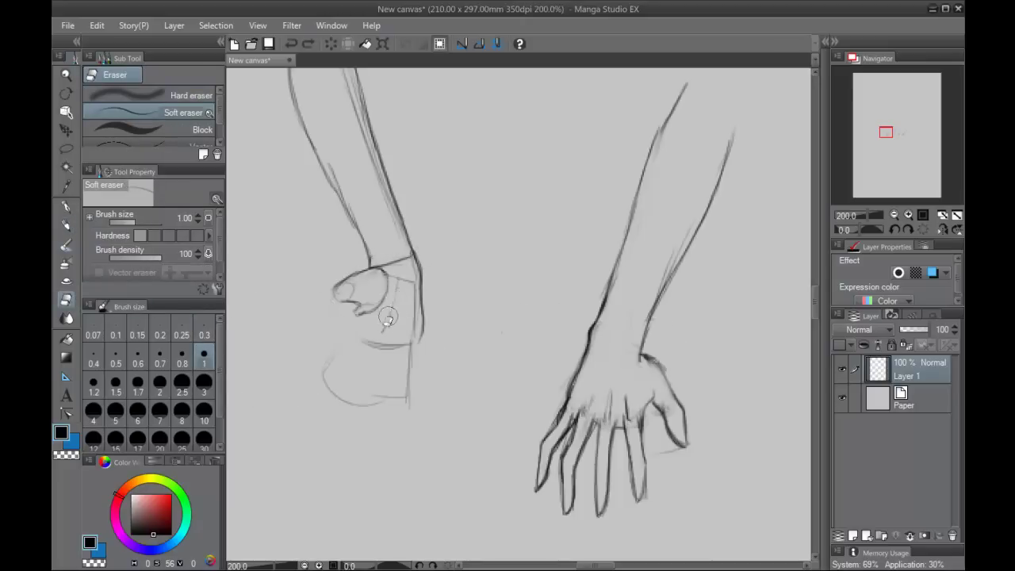
pyautogui.moveTo(388, 317)
pyautogui.mouseDown()
pyautogui.moveTo(404, 316)
pyautogui.moveTo(389, 352)
pyautogui.moveTo(374, 349)
pyautogui.mouseUp()
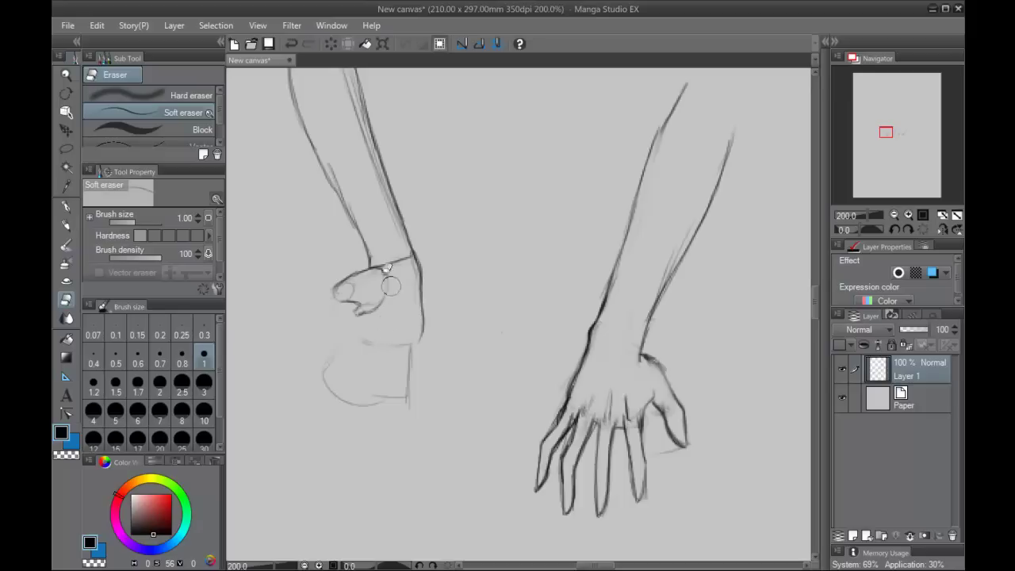
# Draw a crease line down the palm from the wrist, just beside the thumb base.
pyautogui.click(67, 225)
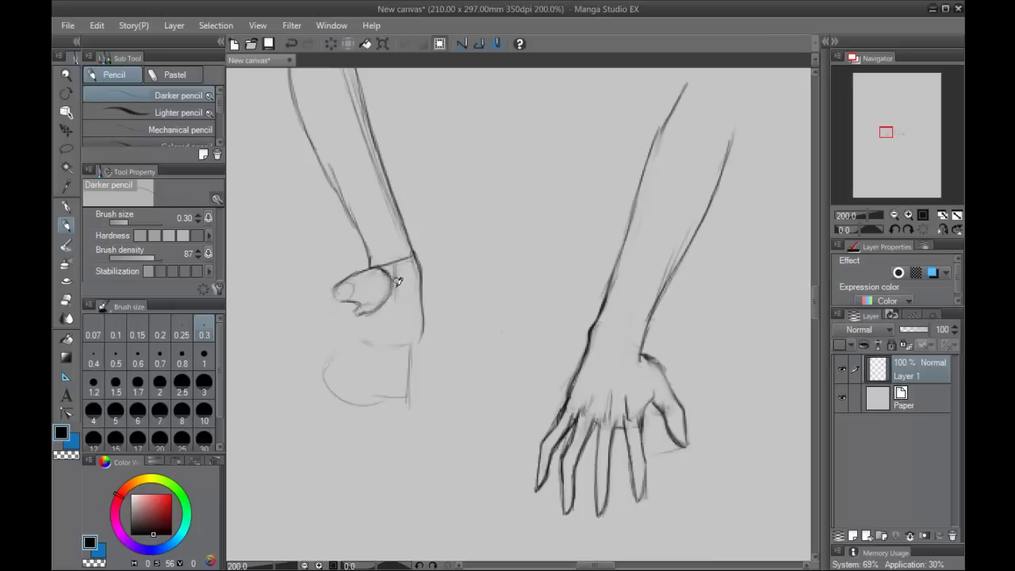
pyautogui.moveTo(399, 276)
pyautogui.mouseDown()
pyautogui.moveTo(423, 272)
pyautogui.moveTo(416, 297)
pyautogui.moveTo(394, 294)
pyautogui.moveTo(412, 339)
pyautogui.mouseUp()
pyautogui.hotkey('ctrl', 'z')
# Try curved contour strokes across the outer palm and the thumb base, and undo them.
pyautogui.moveTo(415, 271)
pyautogui.mouseDown()
pyautogui.moveTo(396, 277)
pyautogui.moveTo(408, 288)
pyautogui.moveTo(397, 292)
pyautogui.mouseUp()
pyautogui.moveTo(418, 289); pyautogui.dragTo(399, 305)
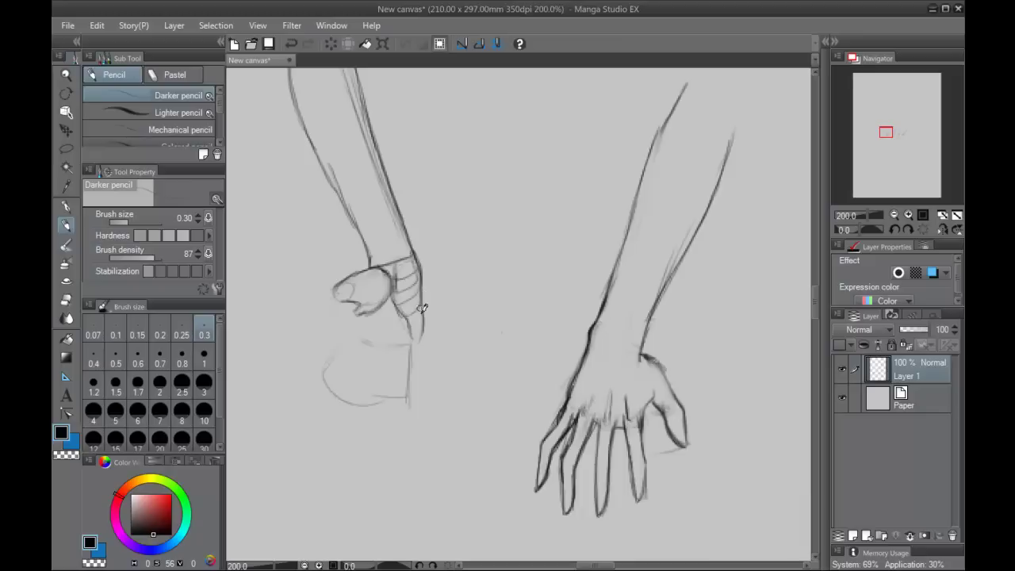
pyautogui.hotkey('ctrl', 'z')
pyautogui.hotkey('ctrl', 'z')
pyautogui.hotkey('ctrl', 'z')
pyautogui.hotkey('ctrl', 'z')
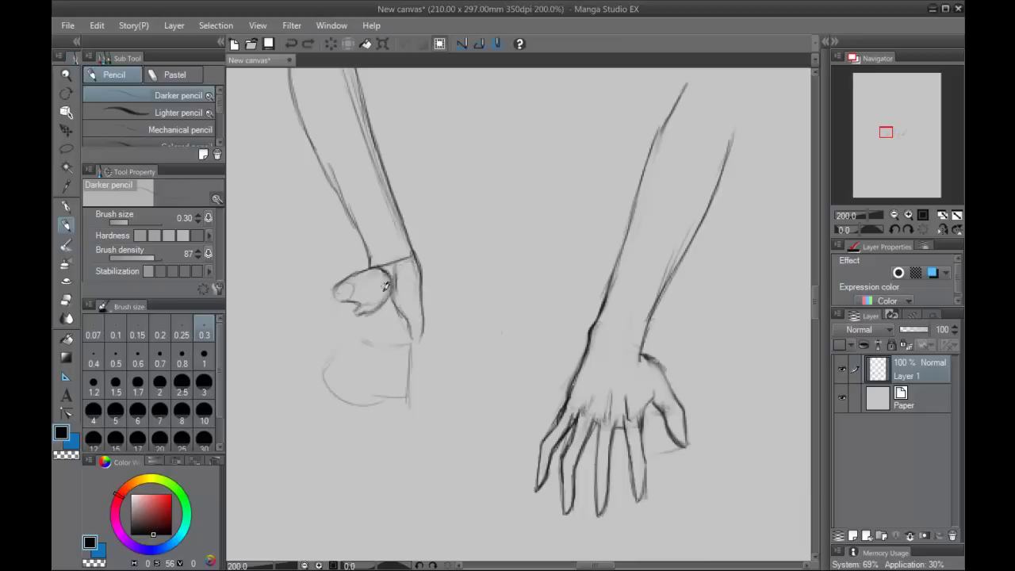
pyautogui.moveTo(370, 276)
pyautogui.mouseDown()
pyautogui.moveTo(381, 290)
pyautogui.moveTo(372, 306)
pyautogui.mouseUp()
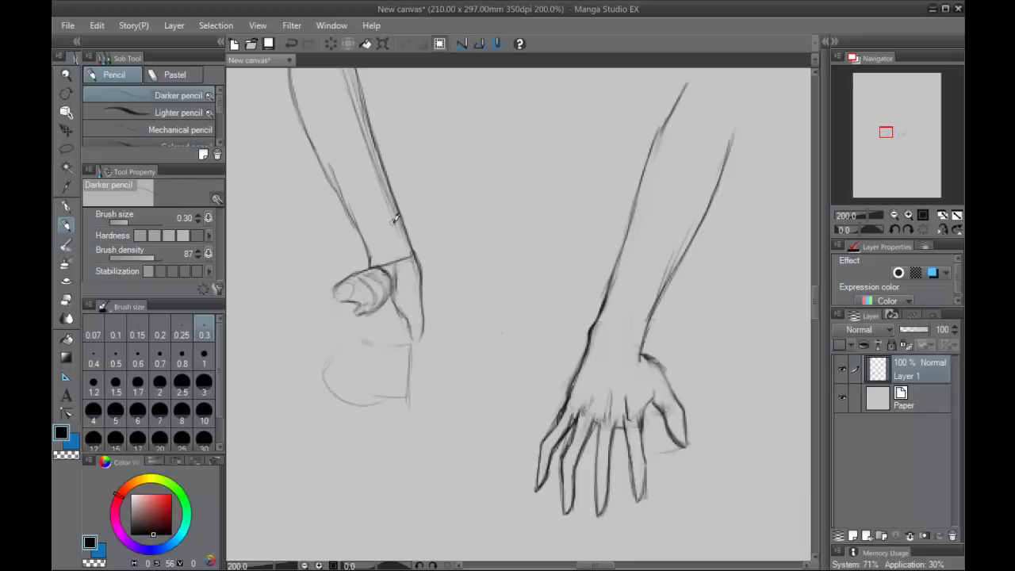
pyautogui.hotkey('ctrl', 'z')
pyautogui.hotkey('ctrl', 'z')
pyautogui.hotkey('ctrl', 'z')
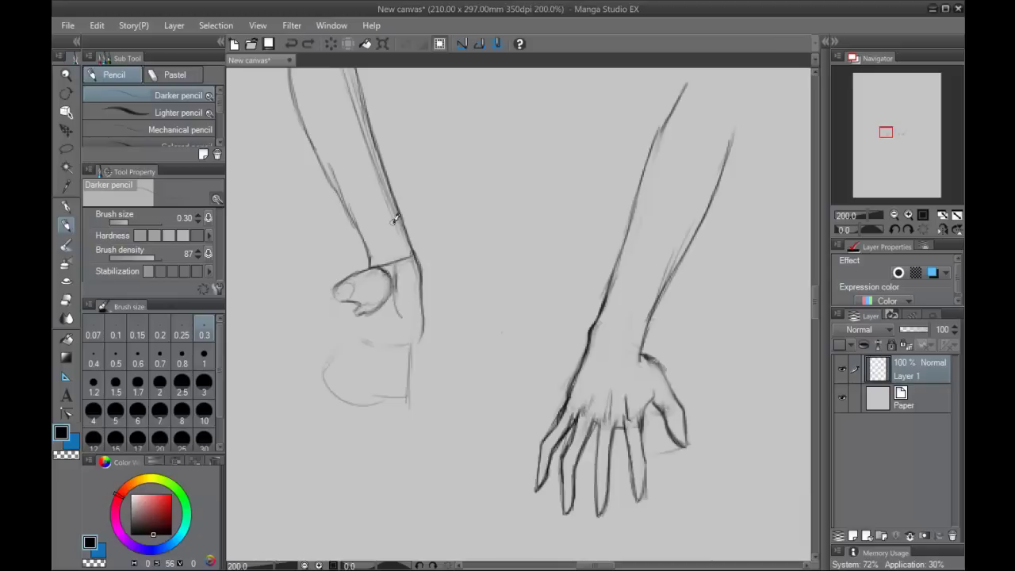
pyautogui.hotkey('ctrl', 'z')
# Soften the thumb base's edge with a size 1 eraser and pencil-shade the hollow between thumb and outer palm.
pyautogui.moveTo(395, 287)
pyautogui.mouseDown()
pyautogui.moveTo(398, 318)
pyautogui.moveTo(375, 309)
pyautogui.moveTo(392, 275)
pyautogui.moveTo(389, 291)
pyautogui.mouseUp()
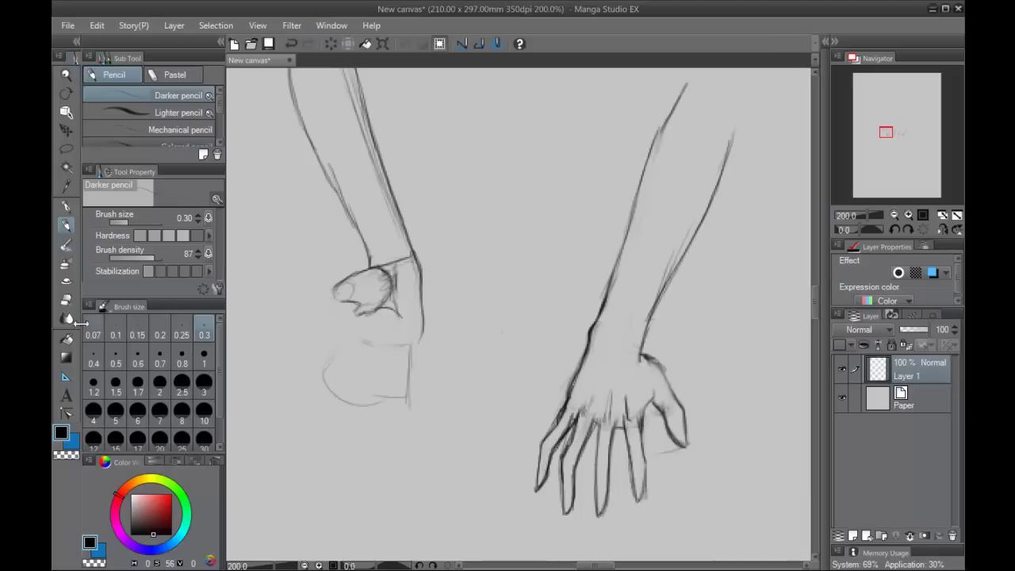
pyautogui.click(67, 299)
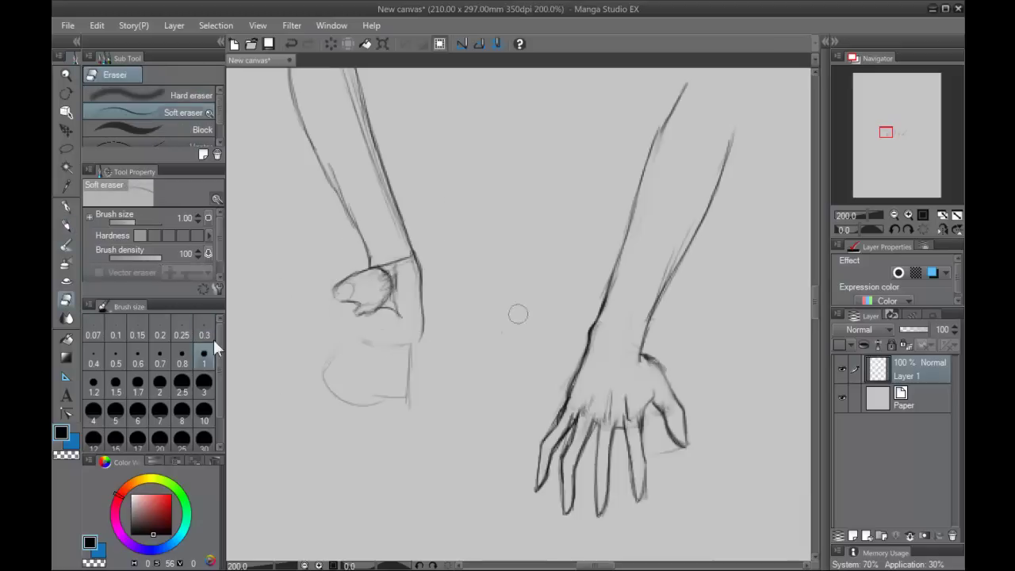
pyautogui.moveTo(393, 291)
pyautogui.mouseDown()
pyautogui.moveTo(394, 275)
pyautogui.moveTo(390, 306)
pyautogui.mouseUp()
pyautogui.click(67, 226)
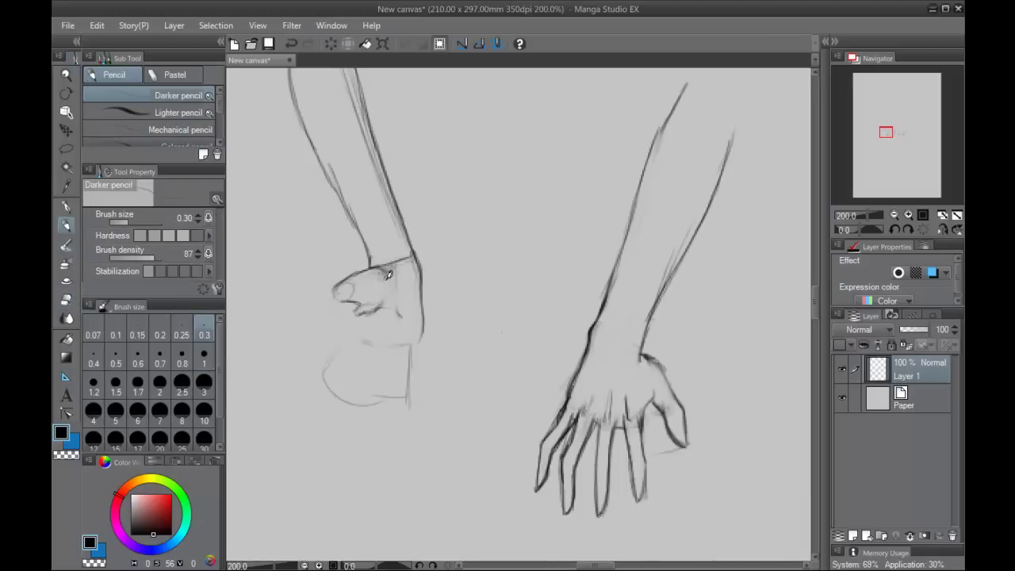
pyautogui.moveTo(388, 274)
pyautogui.mouseDown()
pyautogui.moveTo(389, 302)
pyautogui.moveTo(374, 309)
pyautogui.moveTo(383, 279)
pyautogui.moveTo(404, 264)
pyautogui.moveTo(401, 316)
pyautogui.moveTo(406, 298)
pyautogui.mouseUp()
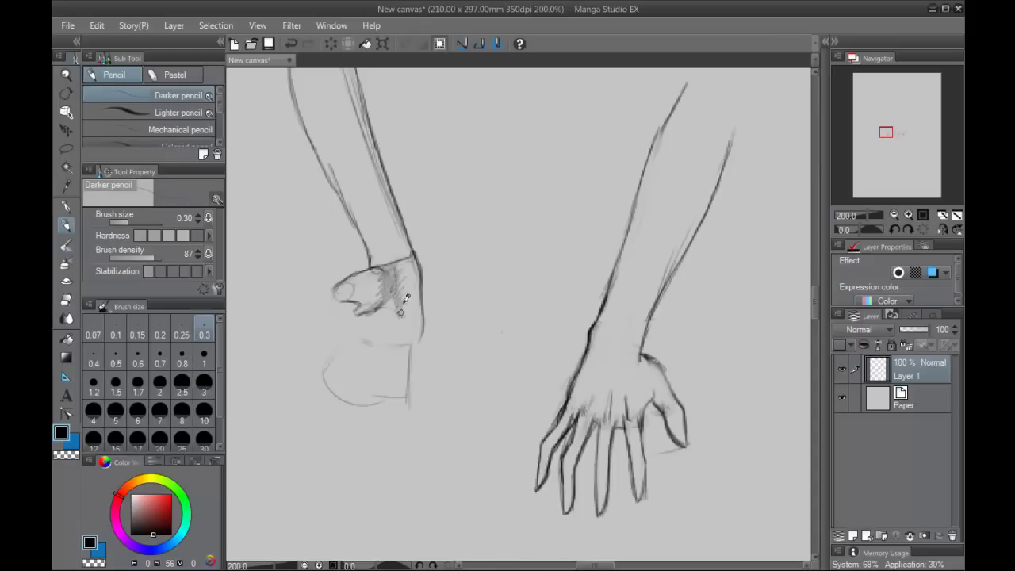
# Try a rounded pad along the base of the fingers, undo it, and redraw the palm's lower edge as a curve.
pyautogui.moveTo(455, 349)
pyautogui.mouseDown()
pyautogui.moveTo(395, 319)
pyautogui.moveTo(358, 315)
pyautogui.moveTo(355, 325)
pyautogui.moveTo(425, 333)
pyautogui.moveTo(381, 340)
pyautogui.moveTo(350, 325)
pyautogui.mouseUp()
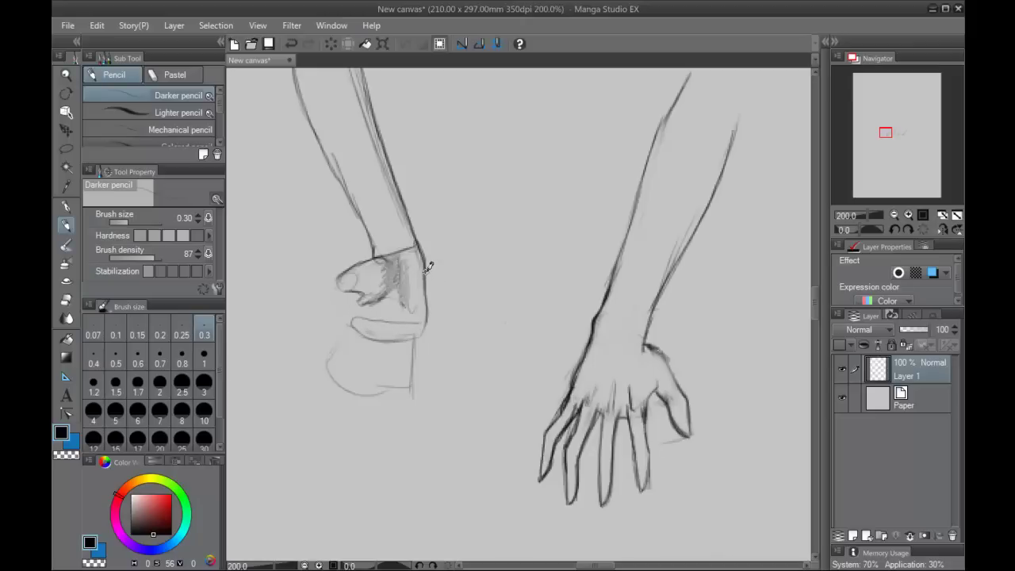
pyautogui.hotkey('ctrl', 'z')
pyautogui.hotkey('ctrl', 'z')
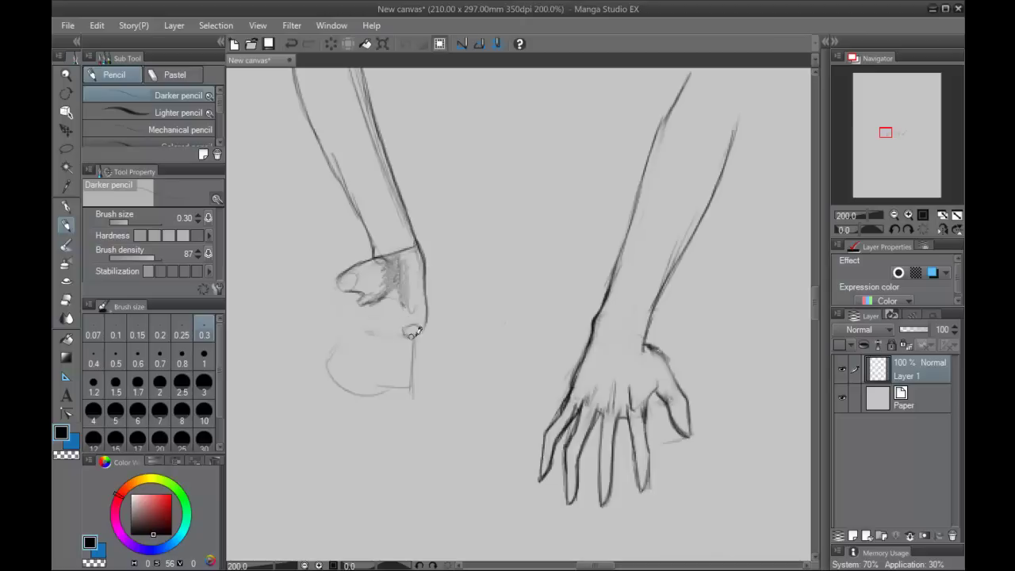
pyautogui.moveTo(412, 333)
pyautogui.mouseDown()
pyautogui.moveTo(379, 328)
pyautogui.moveTo(405, 330)
pyautogui.moveTo(349, 324)
pyautogui.mouseUp()
pyautogui.hotkey('ctrl', 'z')
# Redraw the finger block below the palm with a straight outer side and an angled lower edge, undoing stray trial lines.
pyautogui.moveTo(422, 333)
pyautogui.mouseDown()
pyautogui.moveTo(350, 329)
pyautogui.moveTo(406, 307)
pyautogui.moveTo(421, 381)
pyautogui.mouseUp()
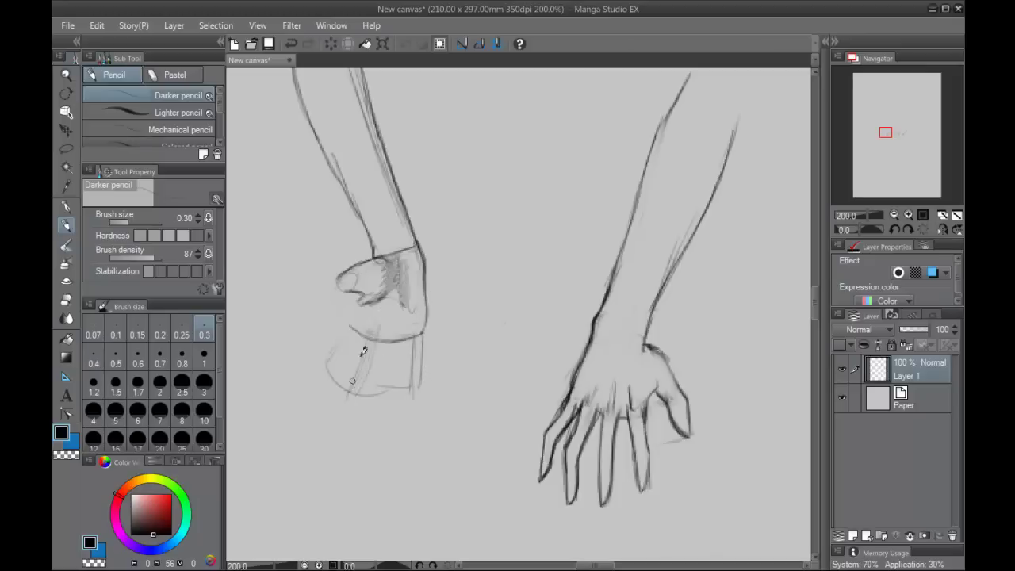
pyautogui.moveTo(422, 334); pyautogui.dragTo(419, 389)
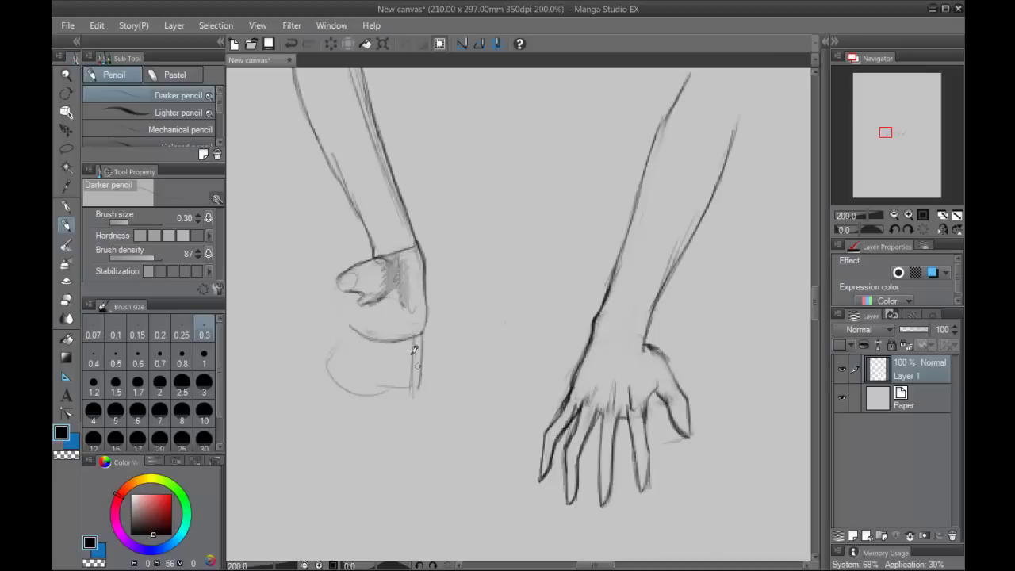
pyautogui.moveTo(365, 339); pyautogui.dragTo(348, 399)
pyautogui.moveTo(372, 333); pyautogui.dragTo(357, 396)
pyautogui.hotkey('ctrl', 'z')
pyautogui.moveTo(424, 328)
pyautogui.mouseDown()
pyautogui.moveTo(364, 339)
pyautogui.moveTo(347, 330)
pyautogui.mouseUp()
pyautogui.hotkey('ctrl', 'z')
pyautogui.moveTo(414, 387); pyautogui.dragTo(343, 398)
pyautogui.hotkey('ctrl', 'z')
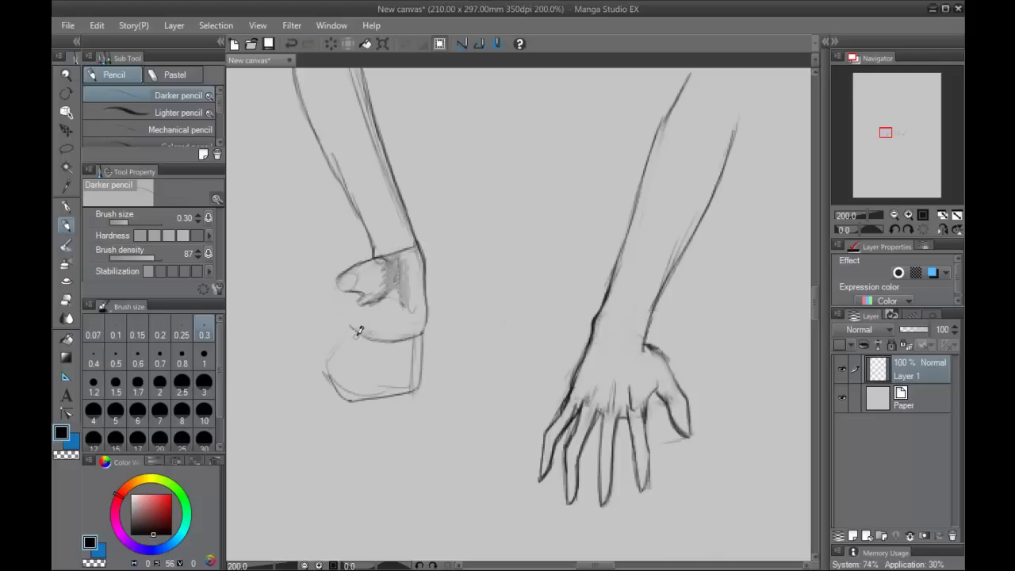
# Divide the finger block into individual fingers with lines fanning out from the palm's lower edge.
pyautogui.moveTo(354, 337); pyautogui.dragTo(328, 371)
pyautogui.moveTo(363, 342); pyautogui.dragTo(338, 392)
pyautogui.moveTo(378, 336); pyautogui.dragTo(350, 398)
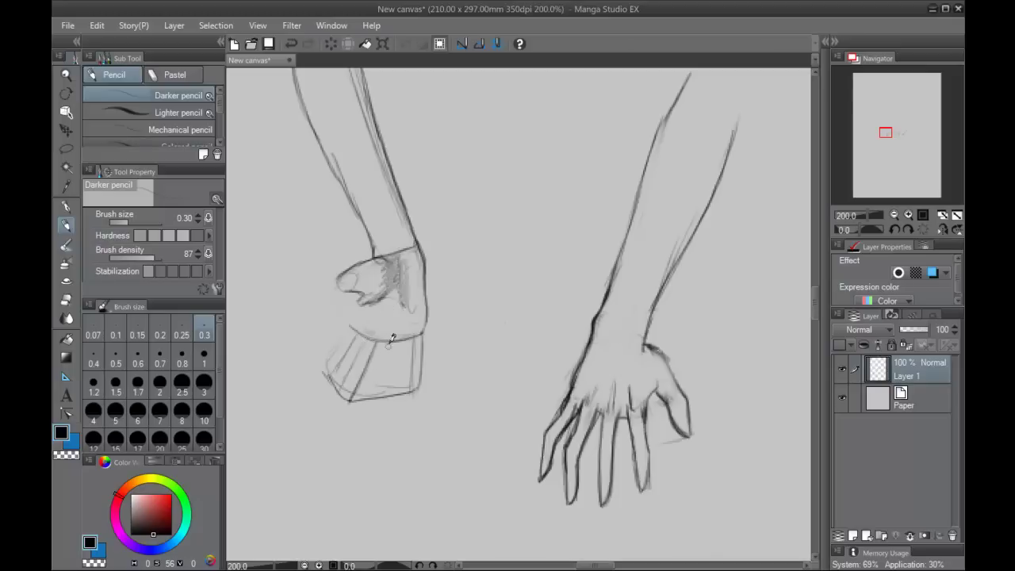
pyautogui.moveTo(387, 336); pyautogui.dragTo(379, 393)
pyautogui.moveTo(400, 341); pyautogui.dragTo(392, 398)
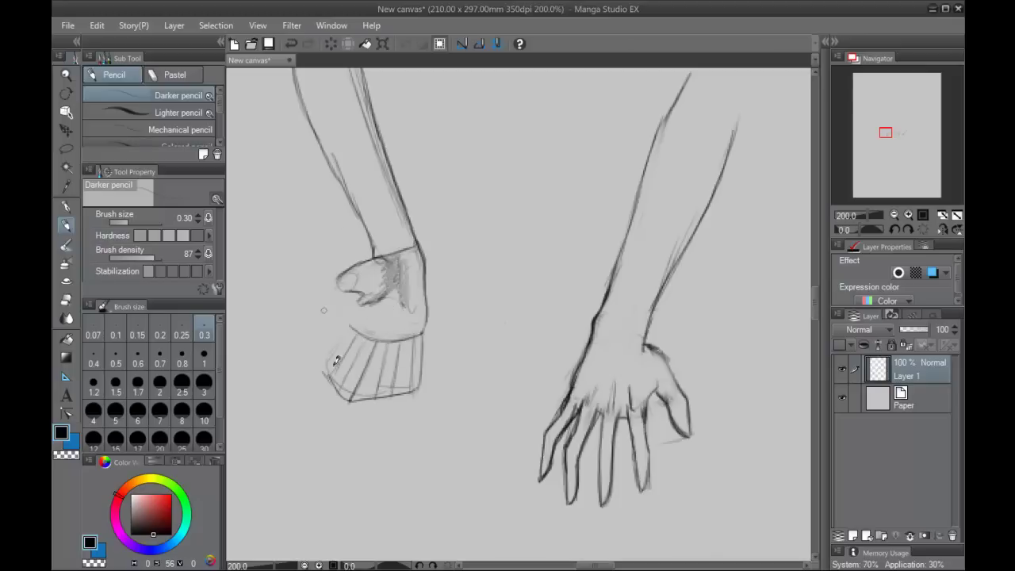
# Lighten the finger block's outline and dividing lines with a size 1 soft eraser.
pyautogui.click(66, 300)
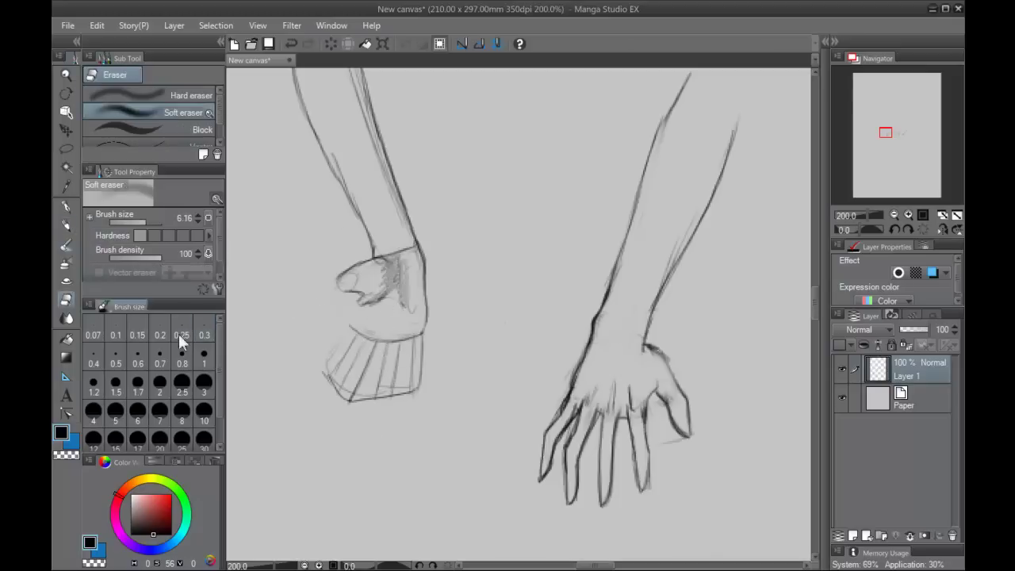
pyautogui.click(204, 356)
pyautogui.moveTo(340, 372)
pyautogui.mouseDown()
pyautogui.moveTo(360, 351)
pyautogui.moveTo(360, 402)
pyautogui.moveTo(392, 370)
pyautogui.moveTo(377, 416)
pyautogui.moveTo(342, 408)
pyautogui.moveTo(397, 396)
pyautogui.moveTo(402, 366)
pyautogui.mouseUp()
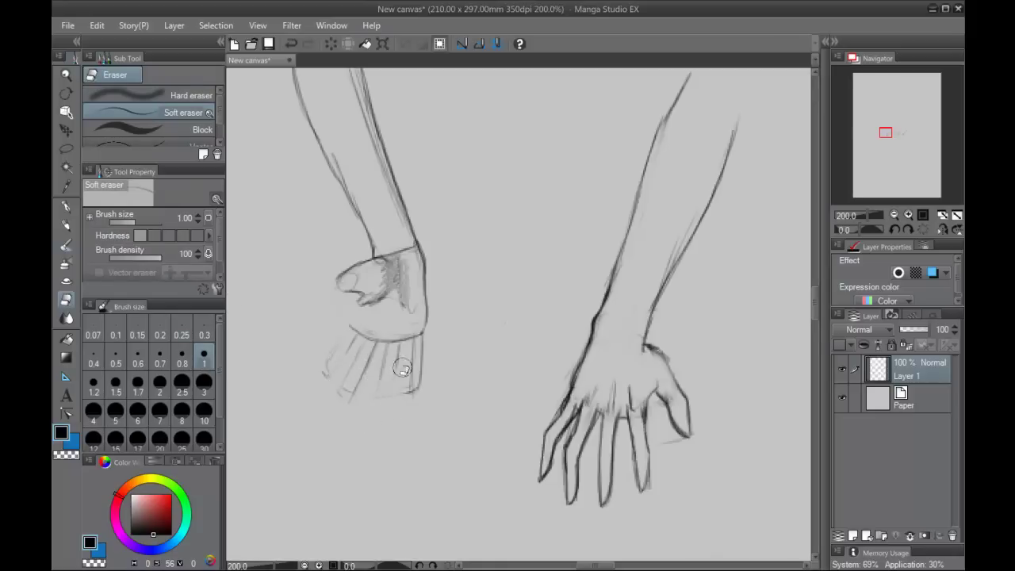
# Draw the outermost finger and its neighbour in dark pencil over the guides, adding joint lines across both.
pyautogui.click(66, 225)
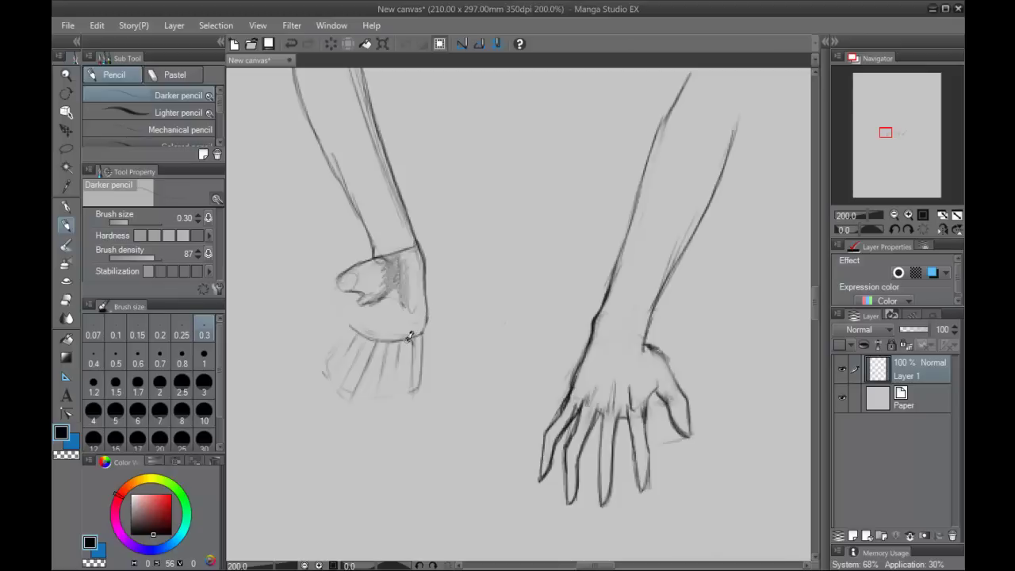
pyautogui.moveTo(410, 336); pyautogui.dragTo(414, 392)
pyautogui.moveTo(427, 319)
pyautogui.mouseDown()
pyautogui.moveTo(414, 393)
pyautogui.moveTo(421, 373)
pyautogui.mouseUp()
pyautogui.moveTo(398, 341); pyautogui.dragTo(384, 341)
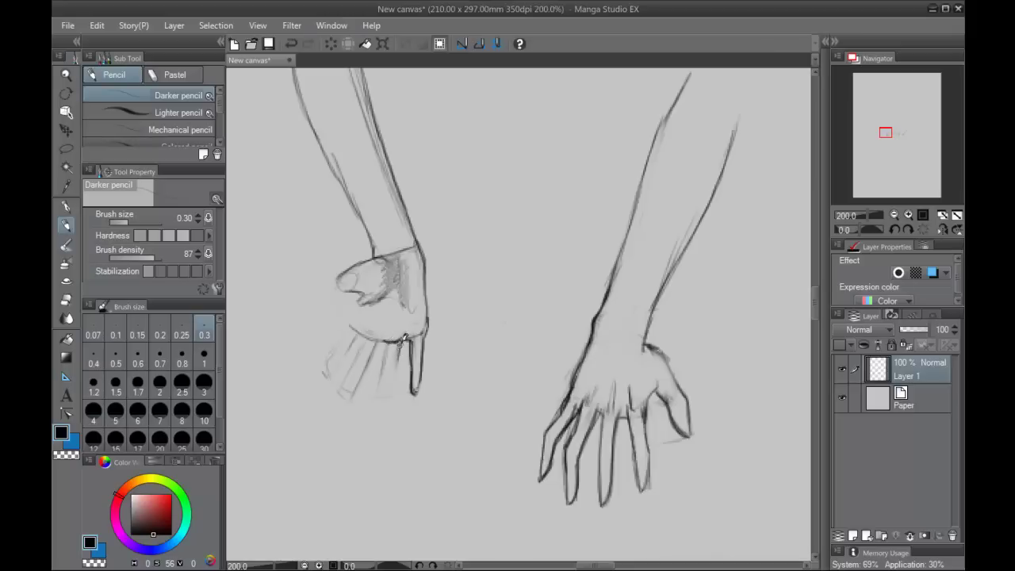
pyautogui.moveTo(400, 344); pyautogui.dragTo(393, 374)
pyautogui.moveTo(391, 338)
pyautogui.mouseDown()
pyautogui.moveTo(380, 401)
pyautogui.moveTo(395, 362)
pyautogui.mouseUp()
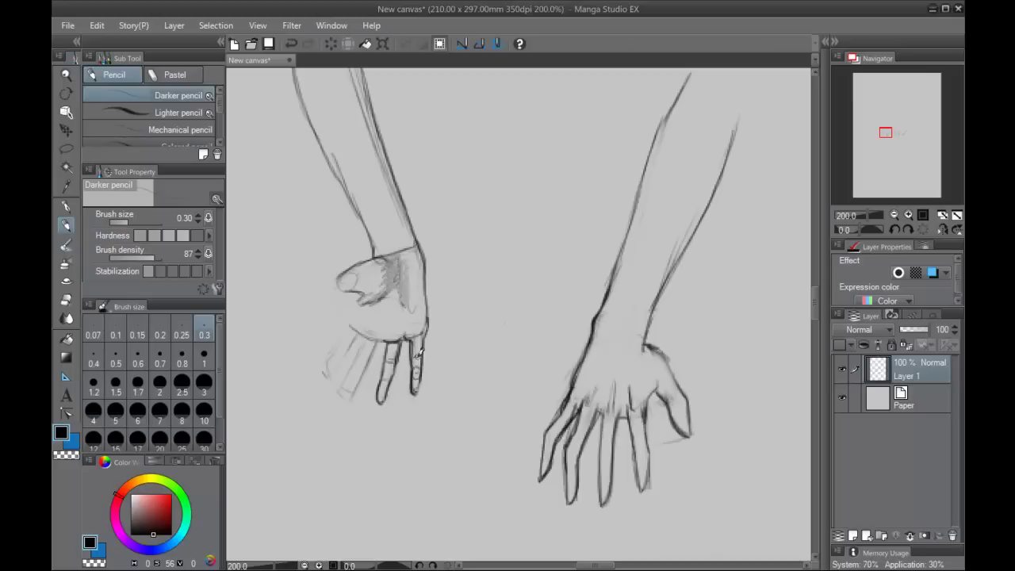
# Try extra marks along the second finger from the outside, and undo them.
pyautogui.moveTo(387, 356); pyautogui.dragTo(381, 386)
pyautogui.hotkey('ctrl', 'z')
pyautogui.hotkey('ctrl', 'z')
pyautogui.hotkey('ctrl', 'z')
pyautogui.hotkey('ctrl', 'z')
# Draw the remaining two fingers and close the palm's edge between the thumb and the nearest finger.
pyautogui.moveTo(379, 344)
pyautogui.mouseDown()
pyautogui.moveTo(352, 332)
pyautogui.moveTo(369, 361)
pyautogui.moveTo(352, 358)
pyautogui.moveTo(339, 383)
pyautogui.moveTo(368, 359)
pyautogui.moveTo(337, 402)
pyautogui.moveTo(341, 382)
pyautogui.moveTo(334, 394)
pyautogui.moveTo(358, 371)
pyautogui.mouseUp()
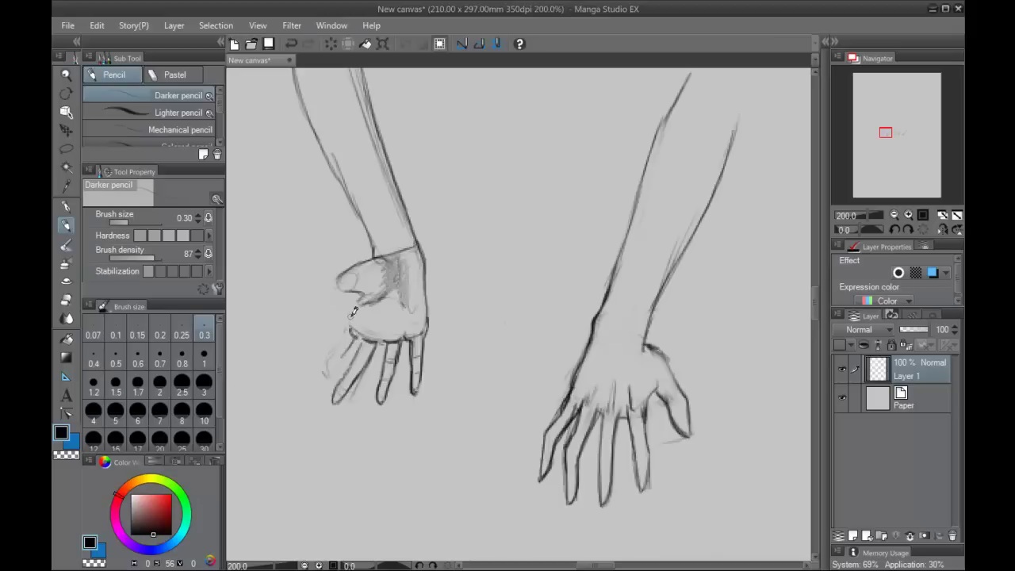
pyautogui.moveTo(357, 306)
pyautogui.mouseDown()
pyautogui.moveTo(308, 388)
pyautogui.moveTo(351, 332)
pyautogui.mouseUp()
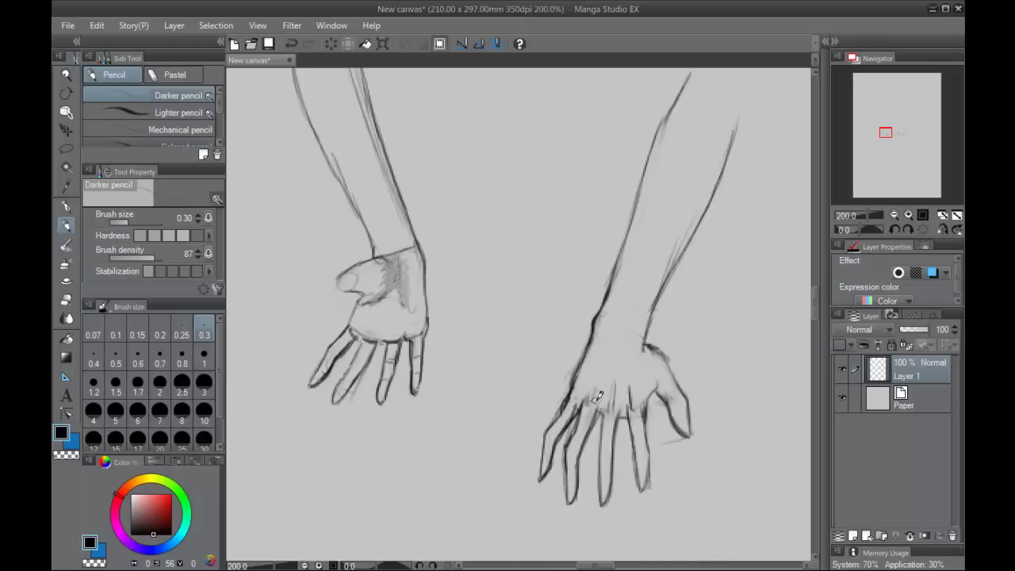
# Try curved lines across the finger bases of the finished hand and across the new palm, and undo them.
pyautogui.moveTo(646, 415); pyautogui.dragTo(601, 409)
pyautogui.hotkey('ctrl', 'z')
pyautogui.moveTo(408, 323)
pyautogui.mouseDown()
pyautogui.moveTo(419, 324)
pyautogui.moveTo(365, 321)
pyautogui.mouseUp()
pyautogui.hotkey('ctrl', 'z')
pyautogui.hotkey('ctrl', 'z')
pyautogui.hotkey('ctrl', 'z')
pyautogui.hotkey('ctrl', 'z')
pyautogui.hotkey('ctrl', 'z')
# Try a stroke across the finger bases of the downward-pointing hand farther along the row, and undo it.
pyautogui.moveTo(642, 345); pyautogui.dragTo(534, 307)
pyautogui.moveTo(714, 277); pyautogui.dragTo(539, 276)
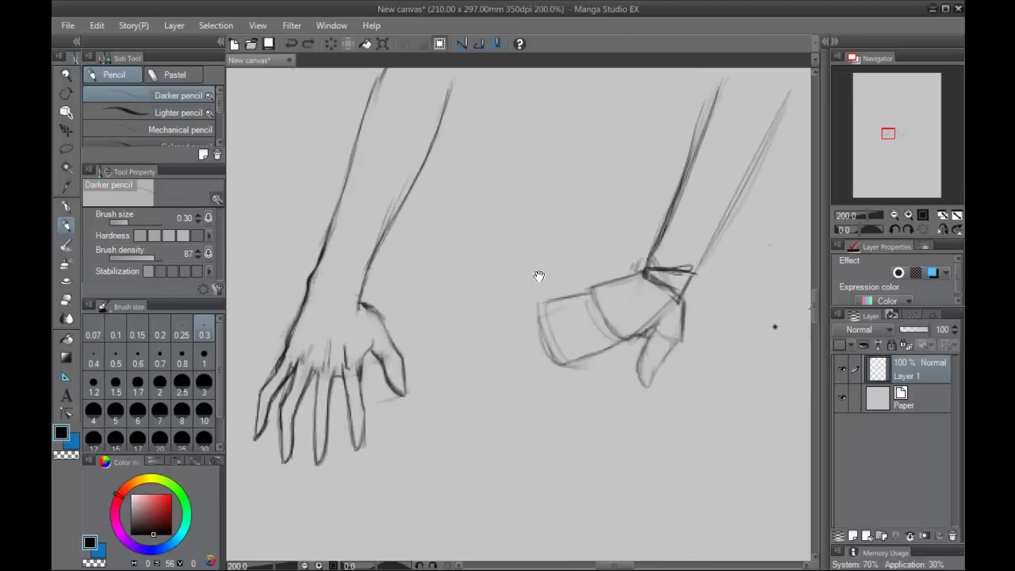
pyautogui.moveTo(751, 308); pyautogui.dragTo(601, 281)
pyautogui.moveTo(689, 313); pyautogui.dragTo(509, 280)
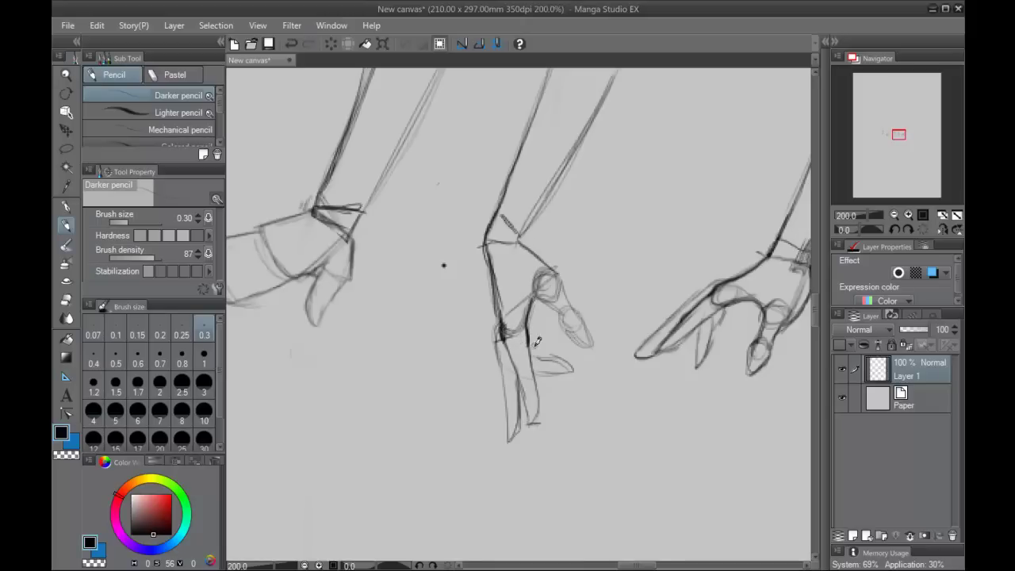
pyautogui.moveTo(534, 346); pyautogui.dragTo(509, 347)
pyautogui.hotkey('ctrl', 'z')
# Sketch a small separate palm study as a tapering block with circles at two corners and a dipping contour between them.
pyautogui.moveTo(333, 388)
pyautogui.mouseDown()
pyautogui.moveTo(336, 467)
pyautogui.moveTo(381, 467)
pyautogui.moveTo(404, 419)
pyautogui.moveTo(319, 388)
pyautogui.mouseUp()
pyautogui.moveTo(384, 424); pyautogui.dragTo(396, 418)
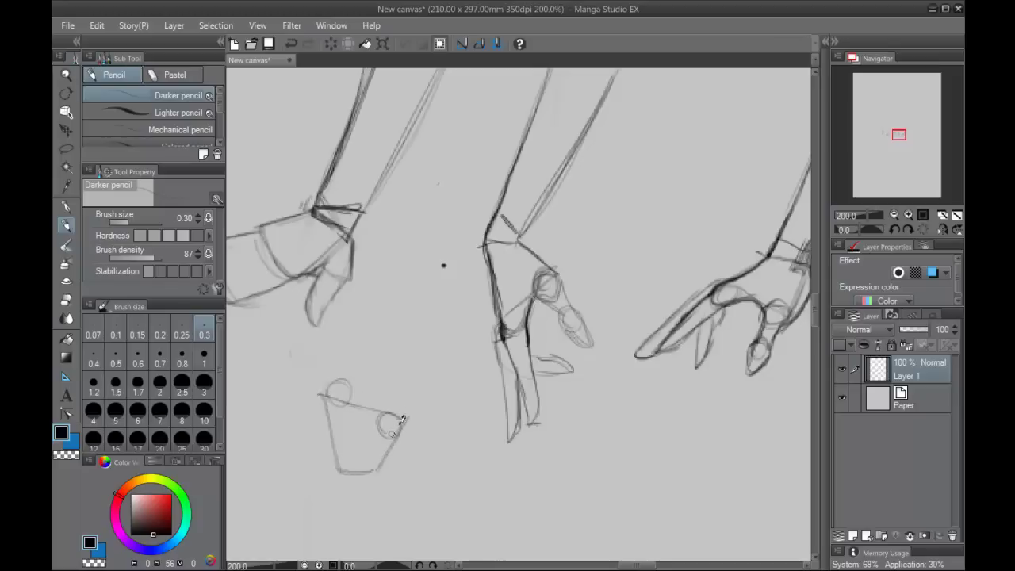
pyautogui.moveTo(349, 393)
pyautogui.mouseDown()
pyautogui.moveTo(335, 381)
pyautogui.moveTo(351, 378)
pyautogui.moveTo(375, 410)
pyautogui.moveTo(403, 413)
pyautogui.moveTo(348, 384)
pyautogui.moveTo(325, 420)
pyautogui.moveTo(389, 450)
pyautogui.moveTo(352, 385)
pyautogui.moveTo(333, 393)
pyautogui.moveTo(397, 424)
pyautogui.mouseUp()
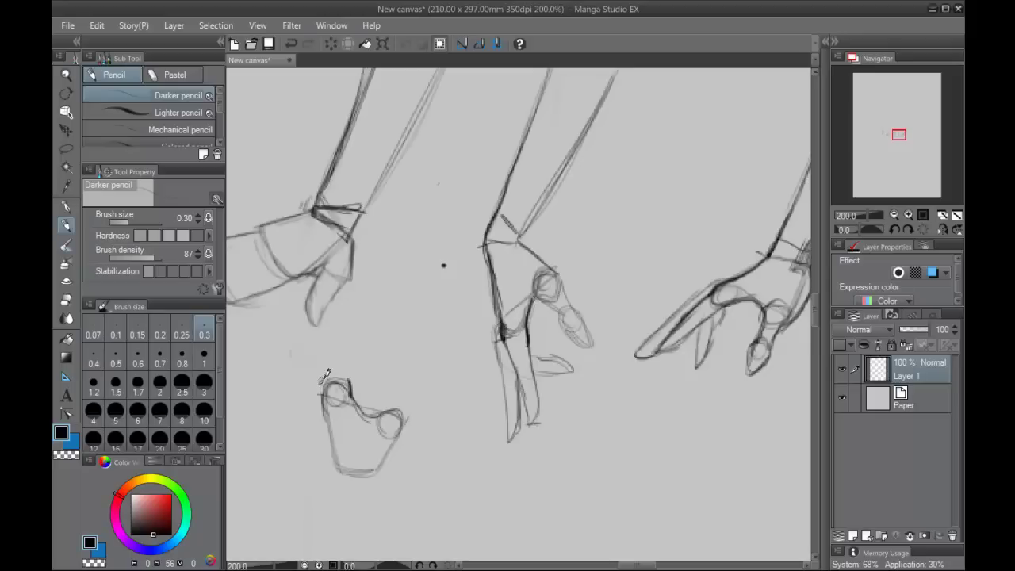
# Outline the bent finger arching over the palm study's knuckle, darken the dipping contour and add small bumps beside the opposite circle.
pyautogui.moveTo(325, 376); pyautogui.dragTo(321, 401)
pyautogui.moveTo(327, 375)
pyautogui.mouseDown()
pyautogui.moveTo(356, 351)
pyautogui.moveTo(336, 369)
pyautogui.moveTo(363, 355)
pyautogui.moveTo(379, 359)
pyautogui.mouseUp()
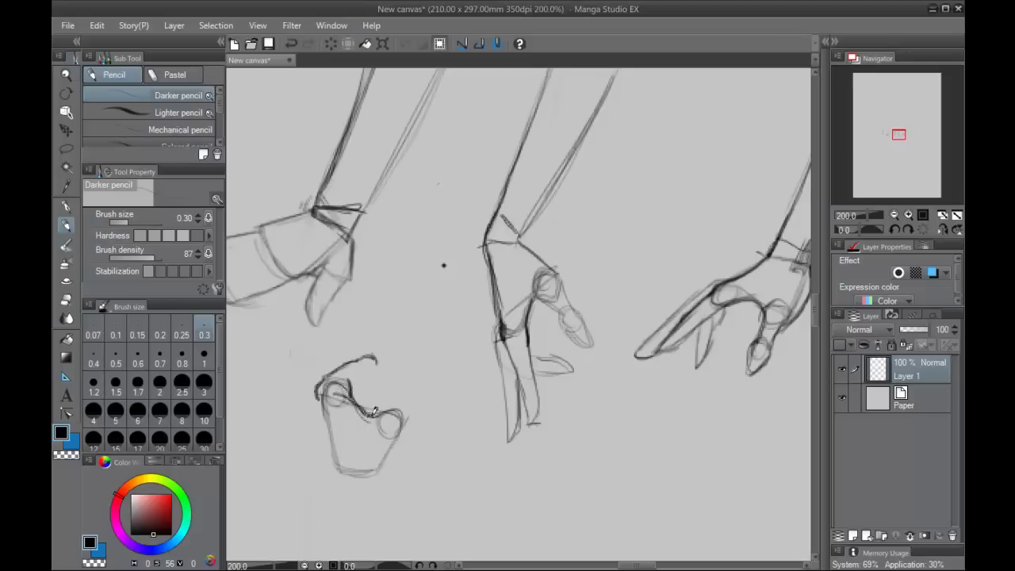
pyautogui.moveTo(379, 415); pyautogui.dragTo(349, 387)
pyautogui.moveTo(534, 294)
pyautogui.mouseDown()
pyautogui.moveTo(525, 265)
pyautogui.moveTo(547, 280)
pyautogui.mouseUp()
pyautogui.hotkey('ctrl', 'z')
pyautogui.moveTo(384, 426)
pyautogui.mouseDown()
pyautogui.moveTo(404, 423)
pyautogui.moveTo(410, 395)
pyautogui.mouseUp()
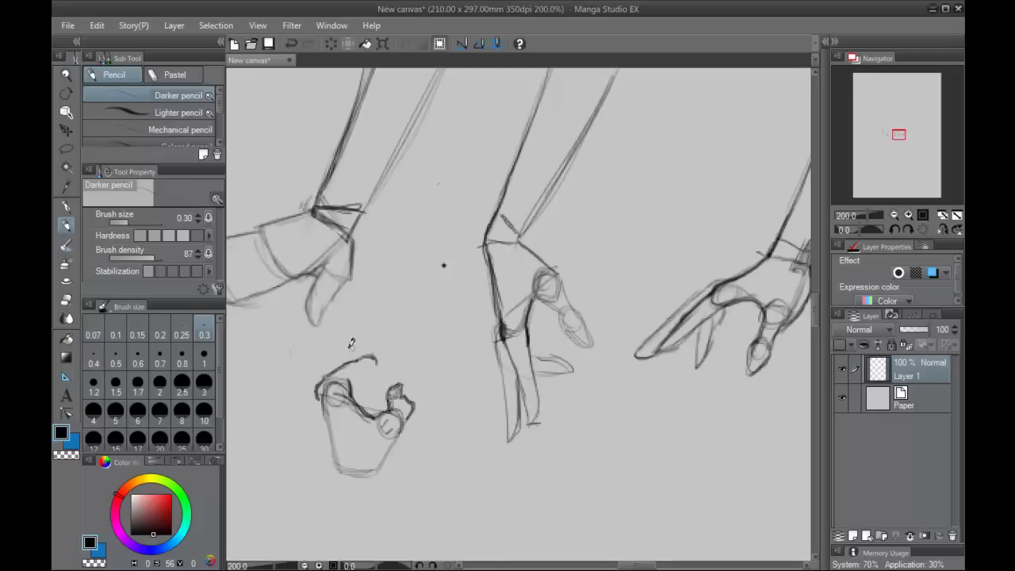
# Turn the palm study into a fist with folded finger edges and creases, darken its side and clean up the knuckle lines.
pyautogui.moveTo(375, 358)
pyautogui.mouseDown()
pyautogui.moveTo(381, 383)
pyautogui.moveTo(370, 396)
pyautogui.moveTo(380, 385)
pyautogui.mouseUp()
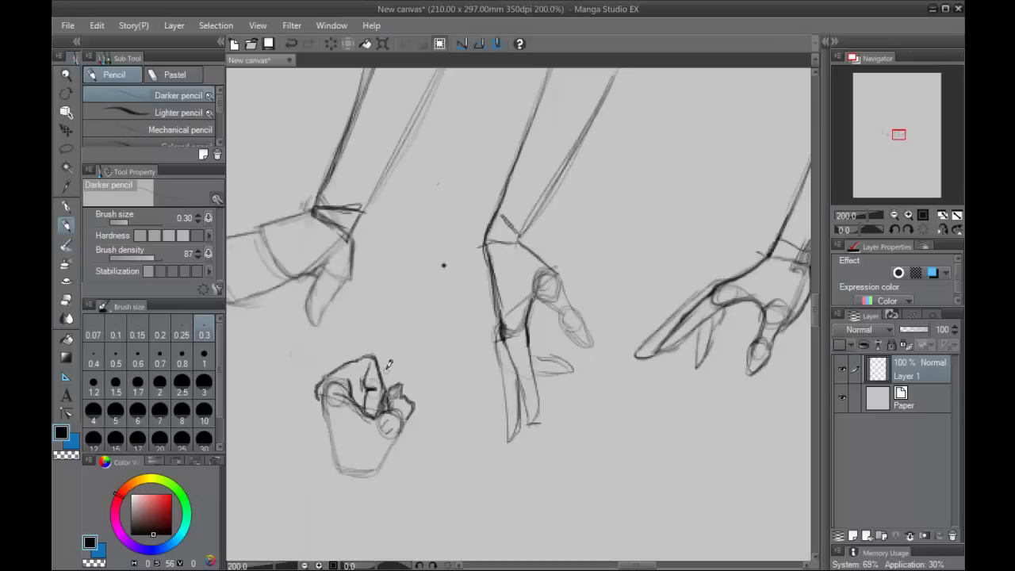
pyautogui.hotkey('ctrl', 'z')
pyautogui.moveTo(363, 382); pyautogui.dragTo(353, 369)
pyautogui.moveTo(355, 371)
pyautogui.mouseDown()
pyautogui.moveTo(358, 392)
pyautogui.moveTo(323, 377)
pyautogui.moveTo(316, 388)
pyautogui.moveTo(333, 469)
pyautogui.mouseUp()
pyautogui.click(66, 300)
pyautogui.click(201, 359)
pyautogui.click(66, 226)
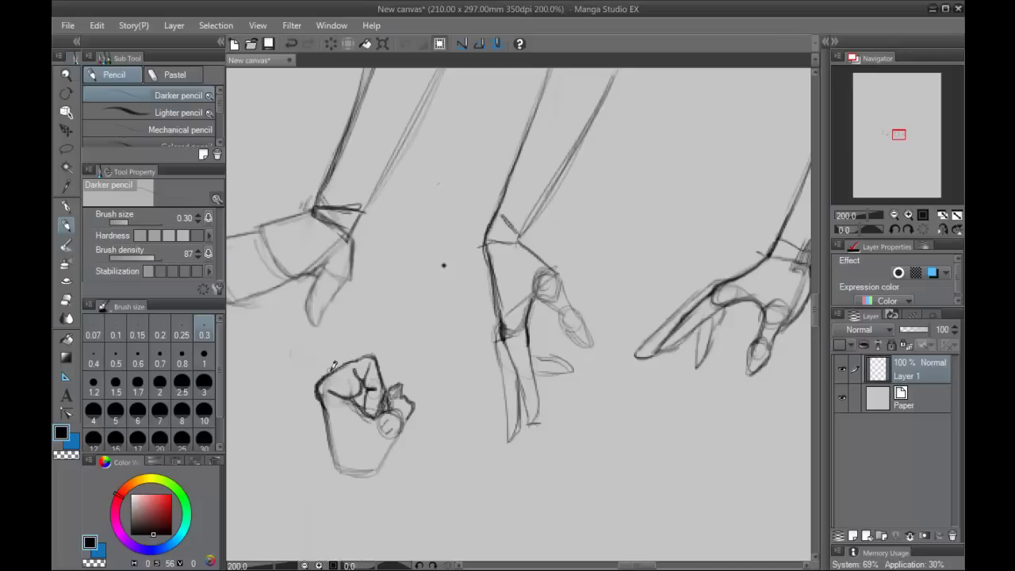
# Add a side plane to the fist, extend wrist lines below it and darken the rounded heel of the palm.
pyautogui.moveTo(334, 365)
pyautogui.mouseDown()
pyautogui.moveTo(306, 390)
pyautogui.moveTo(316, 446)
pyautogui.moveTo(311, 380)
pyautogui.moveTo(313, 436)
pyautogui.moveTo(322, 424)
pyautogui.moveTo(339, 474)
pyautogui.moveTo(312, 436)
pyautogui.mouseUp()
pyautogui.moveTo(315, 386)
pyautogui.mouseDown()
pyautogui.moveTo(325, 466)
pyautogui.moveTo(310, 485)
pyautogui.moveTo(355, 479)
pyautogui.moveTo(377, 496)
pyautogui.moveTo(373, 508)
pyautogui.mouseUp()
pyautogui.moveTo(341, 472); pyautogui.dragTo(330, 499)
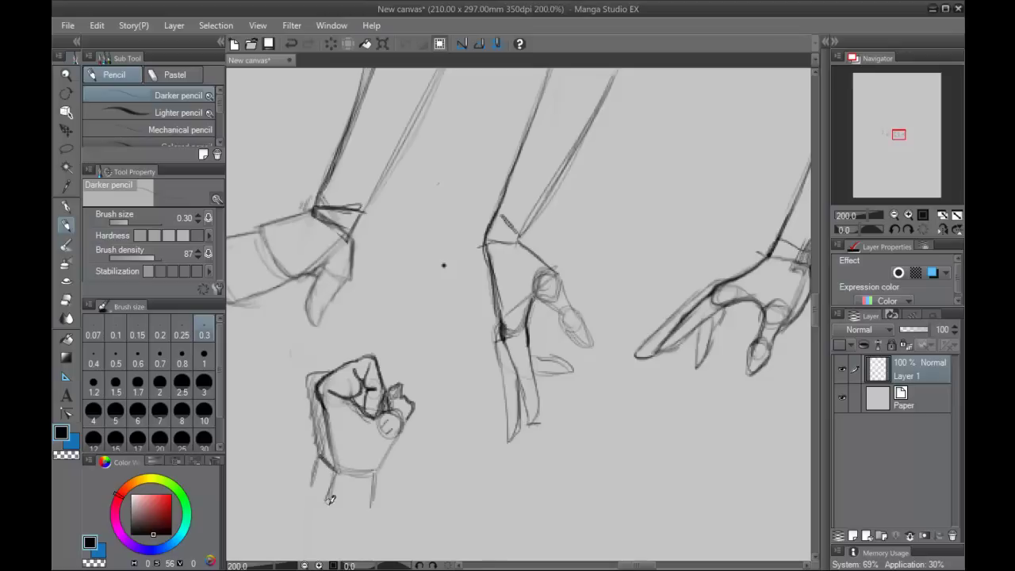
pyautogui.moveTo(321, 463); pyautogui.dragTo(302, 497)
pyautogui.moveTo(385, 466)
pyautogui.mouseDown()
pyautogui.moveTo(404, 421)
pyautogui.moveTo(382, 470)
pyautogui.moveTo(396, 457)
pyautogui.moveTo(379, 473)
pyautogui.moveTo(398, 457)
pyautogui.moveTo(406, 410)
pyautogui.moveTo(387, 465)
pyautogui.moveTo(400, 434)
pyautogui.mouseUp()
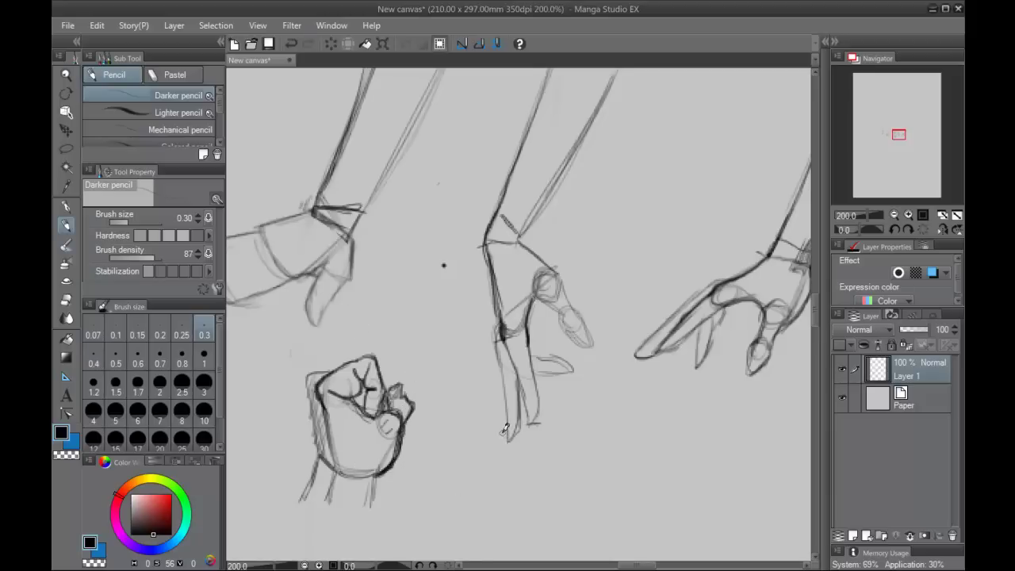
pyautogui.moveTo(377, 388)
pyautogui.mouseDown()
pyautogui.moveTo(352, 393)
pyautogui.moveTo(339, 382)
pyautogui.moveTo(368, 406)
pyautogui.moveTo(387, 383)
pyautogui.moveTo(360, 395)
pyautogui.mouseUp()
pyautogui.hotkey('ctrl', 'z')
# Try short strokes around the open-palm hand and below the spread-finger hand, and undo them.
pyautogui.scroll(-4, 486, 359)
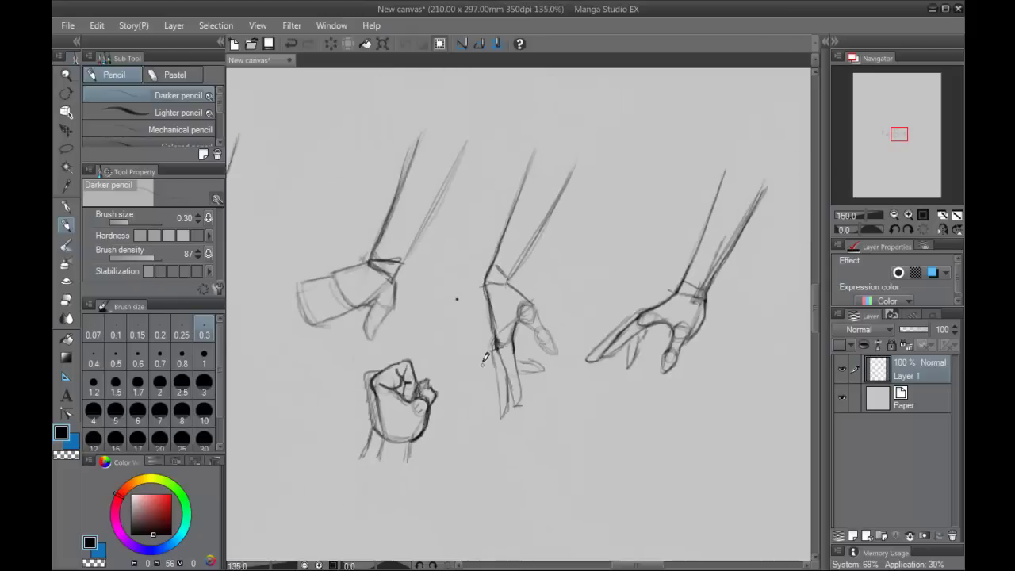
pyautogui.moveTo(409, 344); pyautogui.dragTo(557, 358)
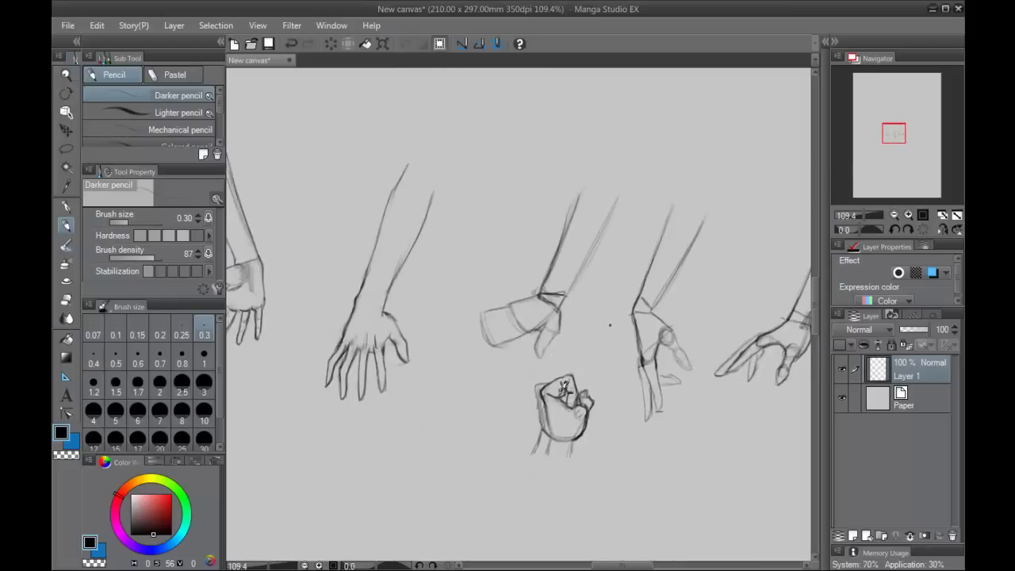
pyautogui.moveTo(491, 389); pyautogui.dragTo(614, 380)
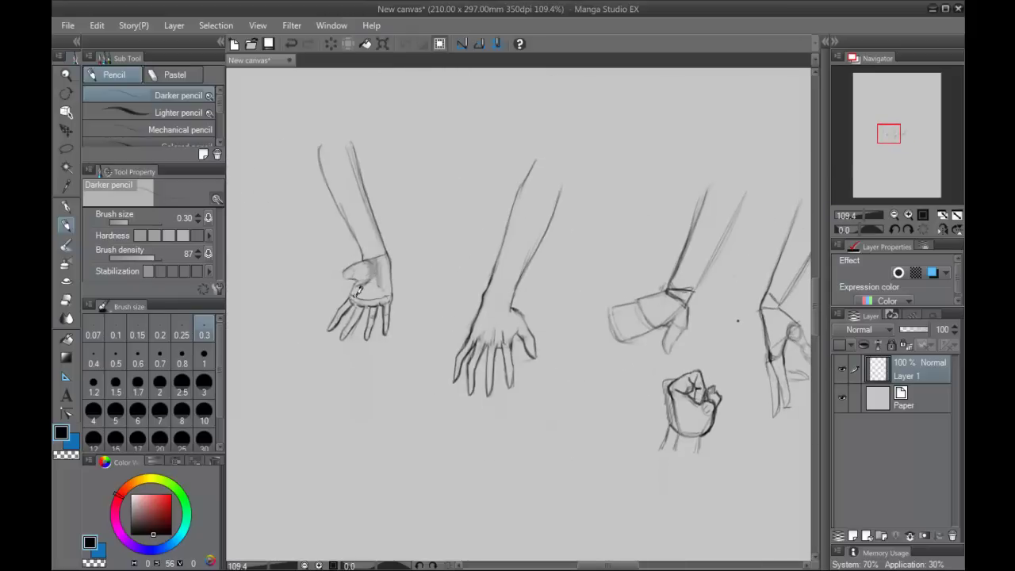
pyautogui.moveTo(352, 294)
pyautogui.mouseDown()
pyautogui.moveTo(362, 300)
pyautogui.moveTo(350, 298)
pyautogui.mouseUp()
pyautogui.moveTo(653, 373); pyautogui.dragTo(519, 347)
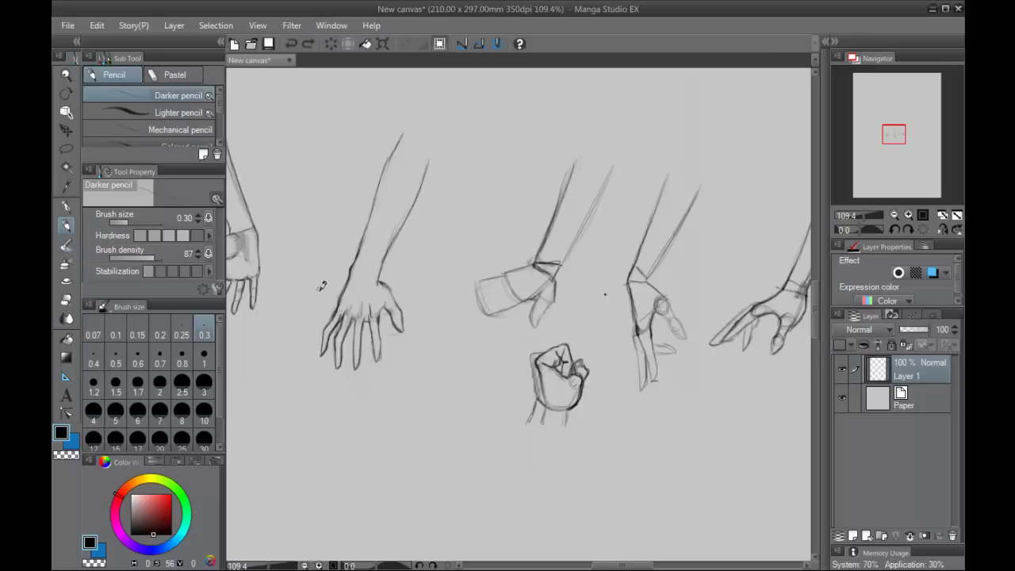
pyautogui.moveTo(352, 323); pyautogui.dragTo(452, 329)
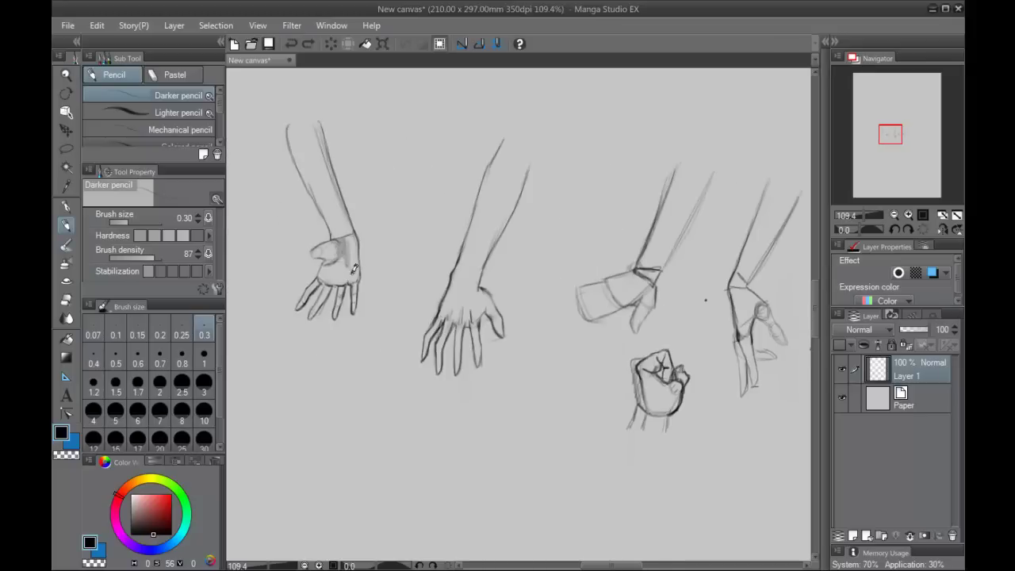
pyautogui.moveTo(352, 274)
pyautogui.mouseDown()
pyautogui.moveTo(320, 272)
pyautogui.moveTo(355, 273)
pyautogui.mouseUp()
pyautogui.moveTo(508, 394)
pyautogui.mouseDown()
pyautogui.moveTo(529, 411)
pyautogui.moveTo(516, 422)
pyautogui.moveTo(525, 422)
pyautogui.moveTo(508, 401)
pyautogui.mouseUp()
pyautogui.hotkey('ctrl', 'z')
pyautogui.hotkey('ctrl', 'z')
pyautogui.hotkey('ctrl', 'z')
pyautogui.hotkey('ctrl', 'z')
# Erase the fist study beneath the bent hand.
pyautogui.moveTo(657, 386); pyautogui.dragTo(651, 376)
pyautogui.scroll(4, 637, 388)
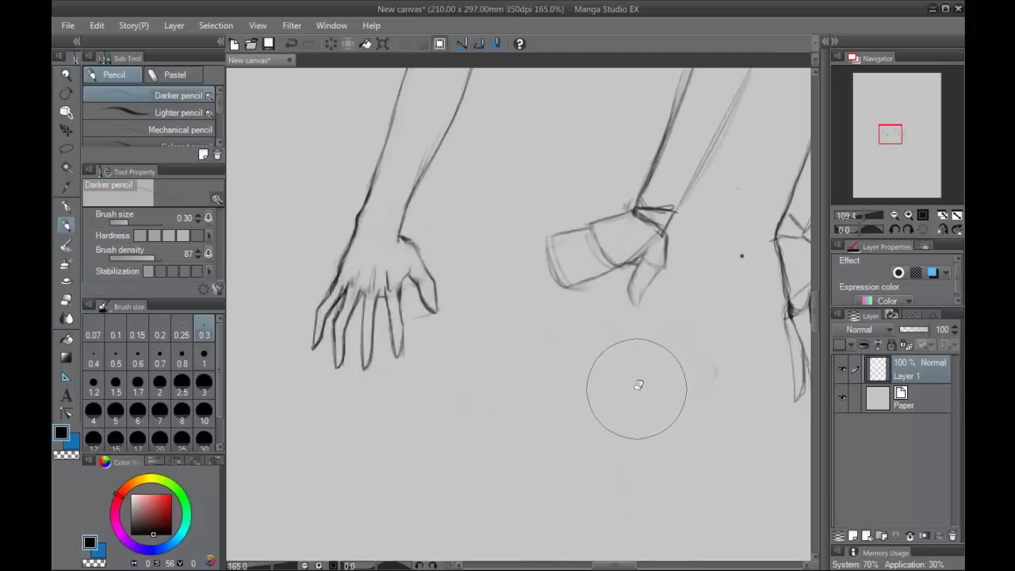
# Lengthen the open-palm hand's thumb with a bent tip and darken its outline.
pyautogui.moveTo(317, 205); pyautogui.dragTo(552, 324)
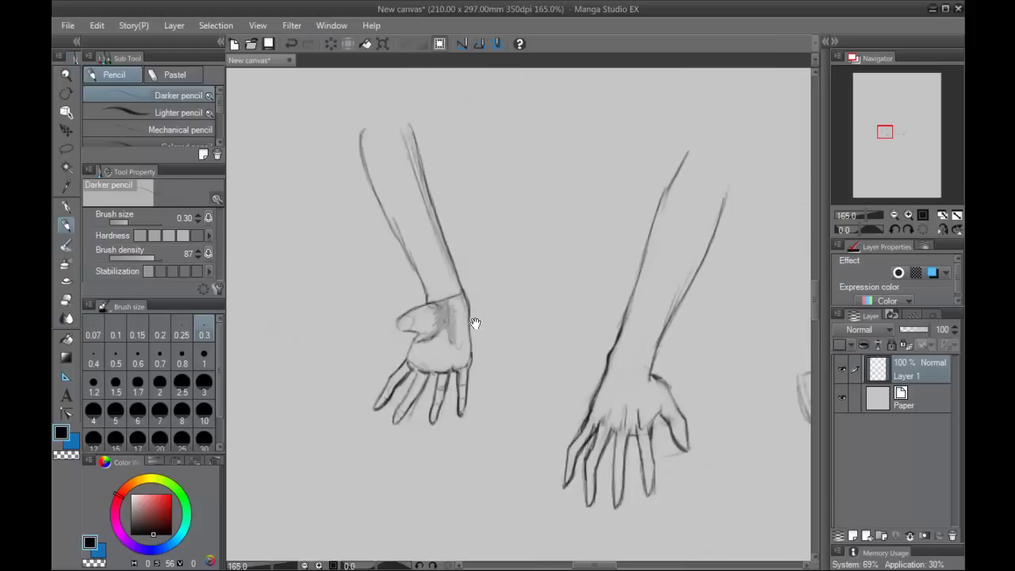
pyautogui.moveTo(474, 323); pyautogui.dragTo(472, 310)
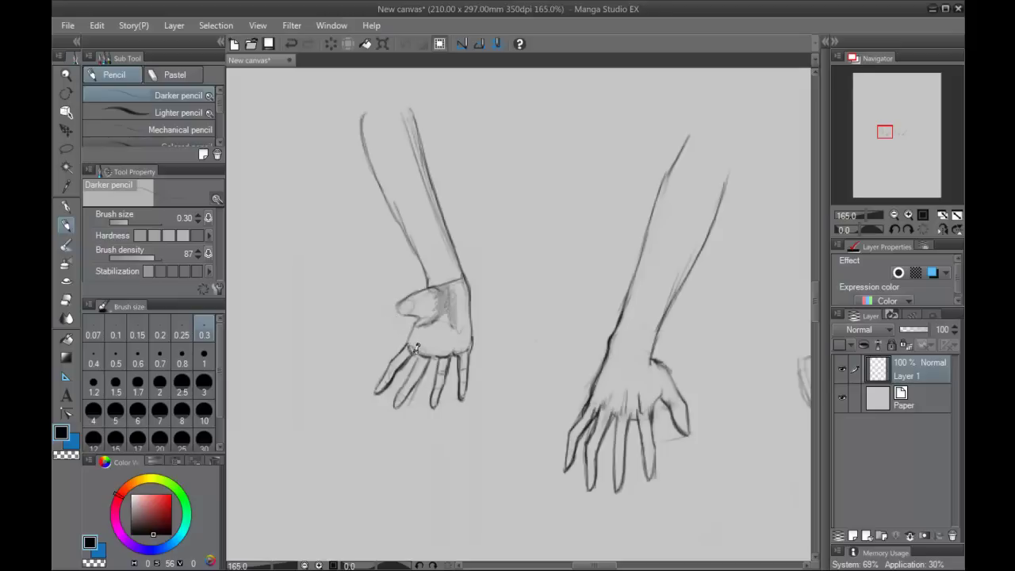
pyautogui.moveTo(389, 321)
pyautogui.mouseDown()
pyautogui.moveTo(383, 330)
pyautogui.moveTo(414, 353)
pyautogui.moveTo(473, 348)
pyautogui.mouseUp()
pyautogui.hotkey('ctrl', 'z')
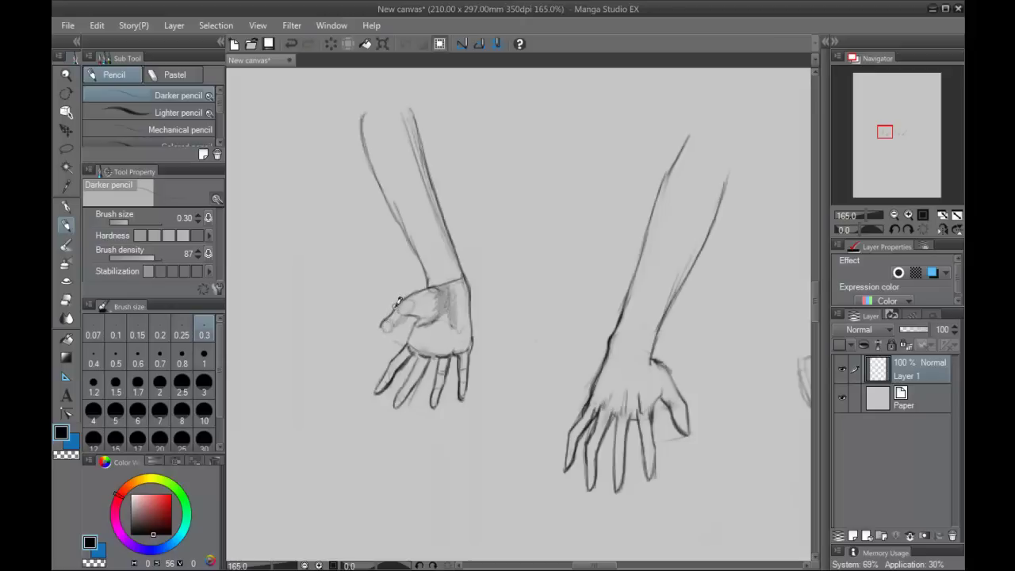
pyautogui.moveTo(399, 301); pyautogui.dragTo(430, 283)
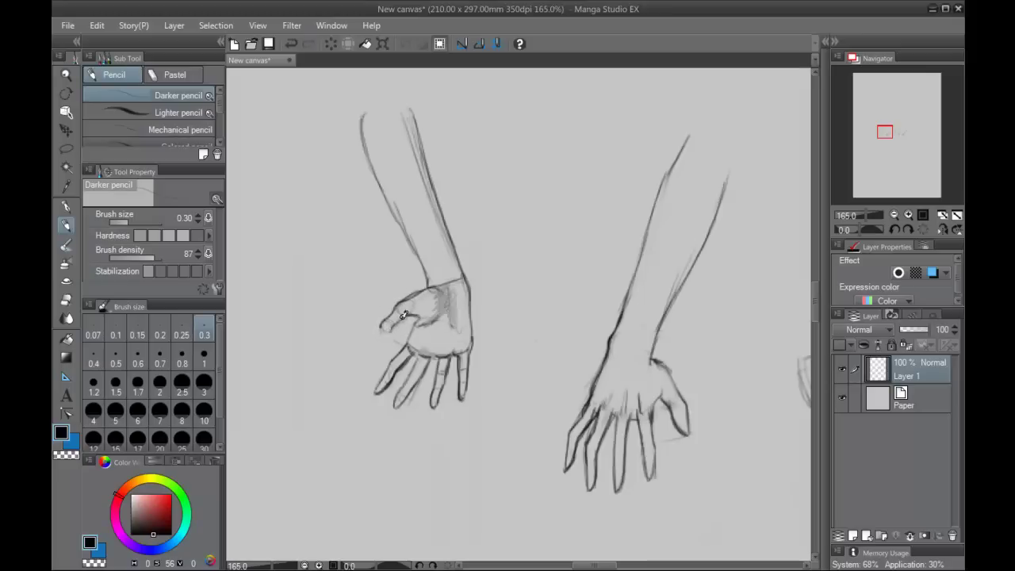
pyautogui.moveTo(378, 337); pyautogui.dragTo(392, 327)
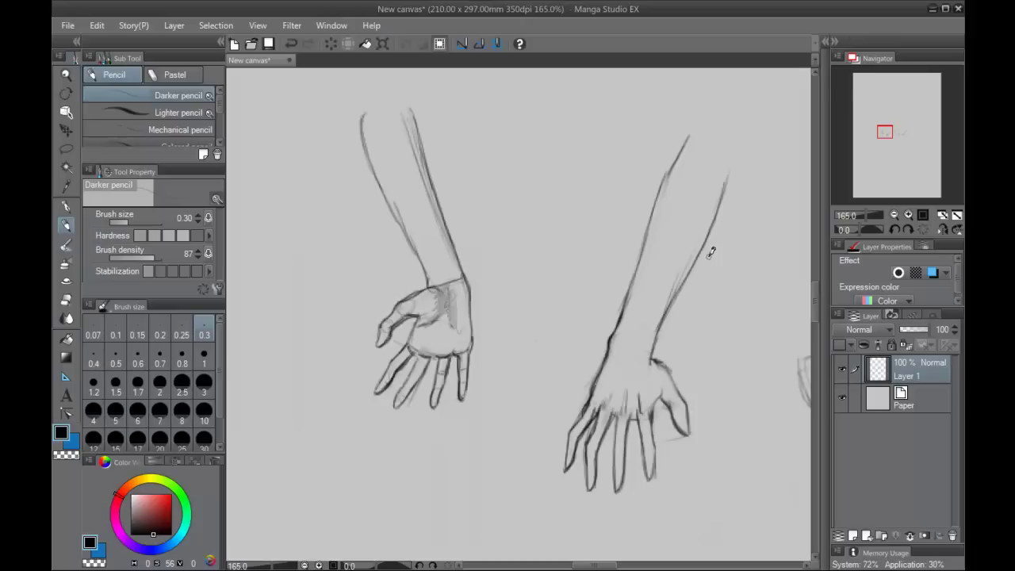
pyautogui.click(62, 303)
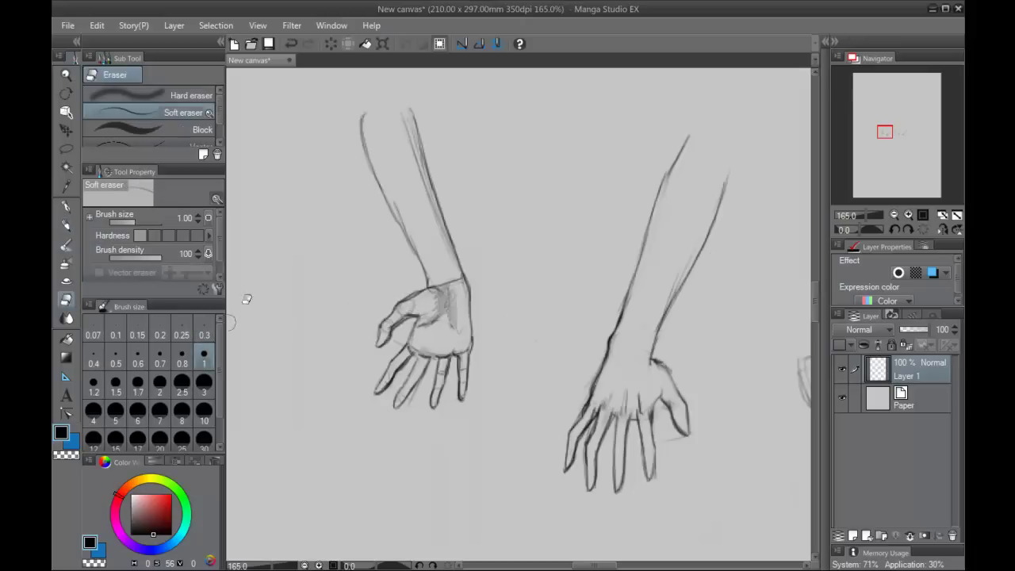
pyautogui.click(66, 225)
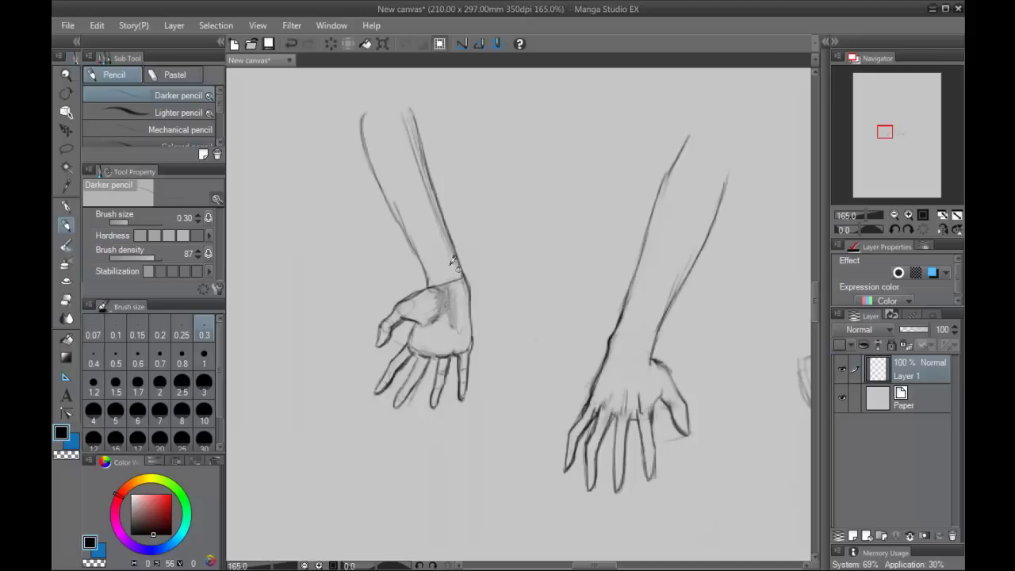
pyautogui.scroll(2, 487, 261)
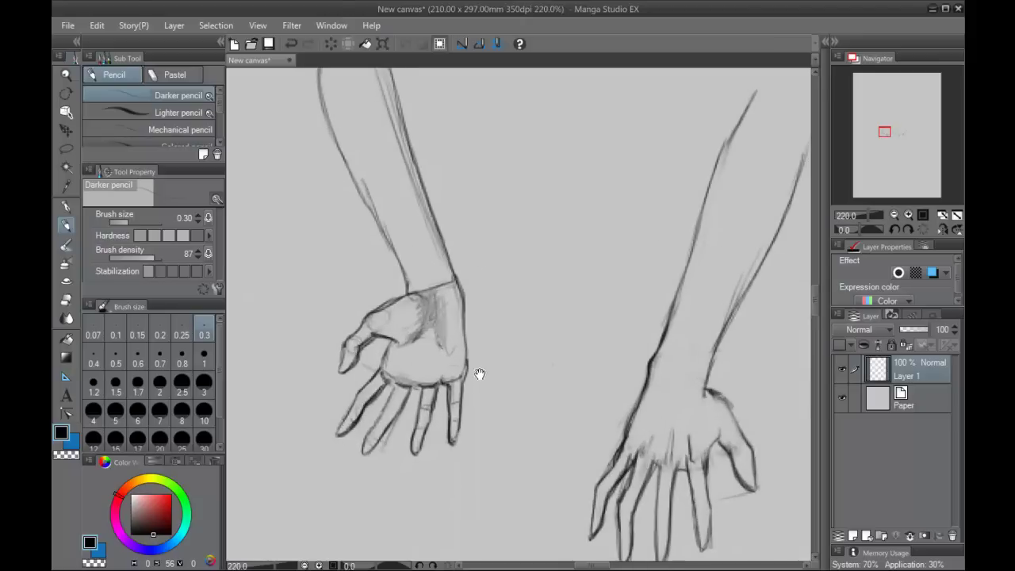
pyautogui.scroll(-1, 478, 373)
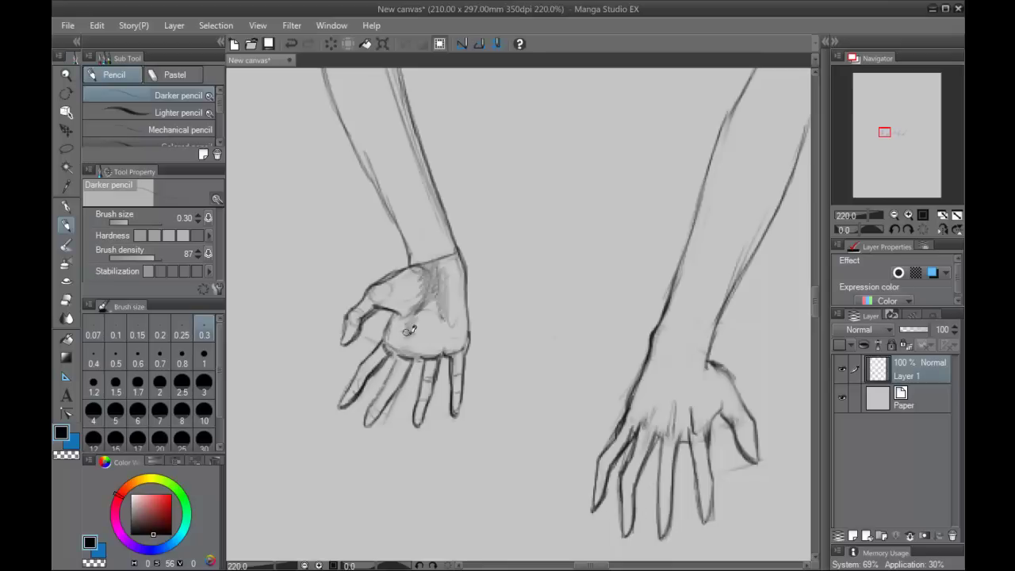
pyautogui.moveTo(417, 332)
pyautogui.mouseDown()
pyautogui.moveTo(464, 326)
pyautogui.moveTo(430, 305)
pyautogui.moveTo(427, 318)
pyautogui.moveTo(443, 317)
pyautogui.mouseUp()
# Fade the rough lines of the downward-pointing hand and its wrist with the soft eraser.
pyautogui.scroll(-2, 584, 328)
pyautogui.moveTo(659, 310); pyautogui.dragTo(602, 276)
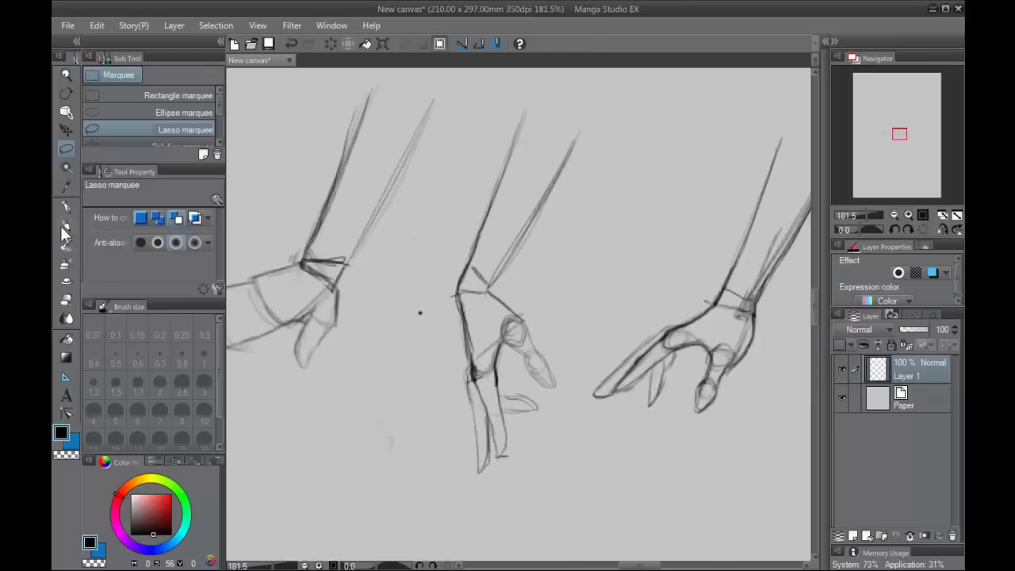
pyautogui.click(67, 298)
pyautogui.moveTo(476, 283)
pyautogui.mouseDown()
pyautogui.moveTo(475, 354)
pyautogui.moveTo(523, 191)
pyautogui.mouseUp()
# Redraw both forearm edges of the faded downward-pointing hand in darker pencil and mark the inner wrist corner.
pyautogui.click(68, 224)
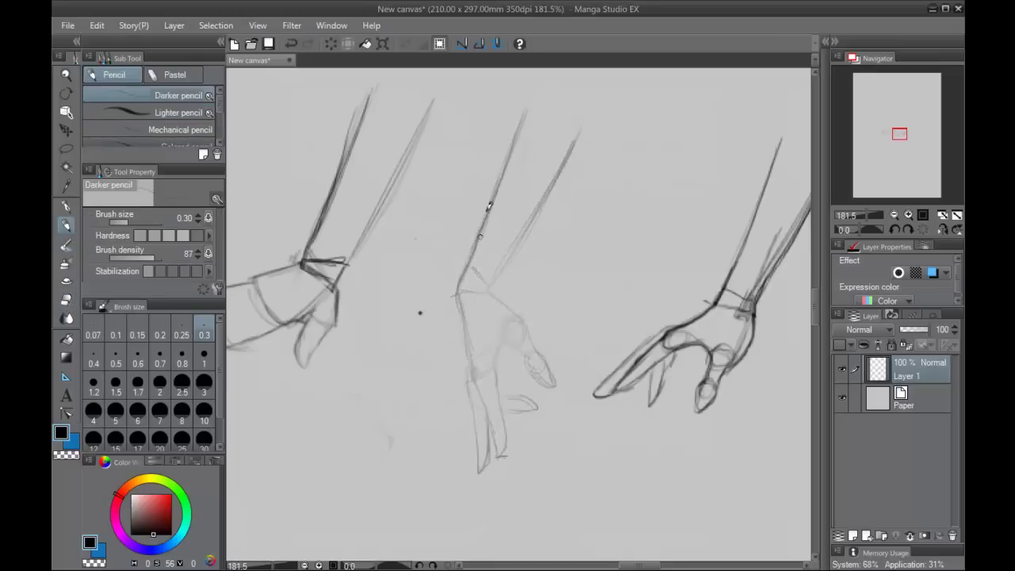
pyautogui.moveTo(527, 100); pyautogui.dragTo(475, 252)
pyautogui.moveTo(494, 191)
pyautogui.mouseDown()
pyautogui.moveTo(471, 267)
pyautogui.moveTo(489, 284)
pyautogui.mouseUp()
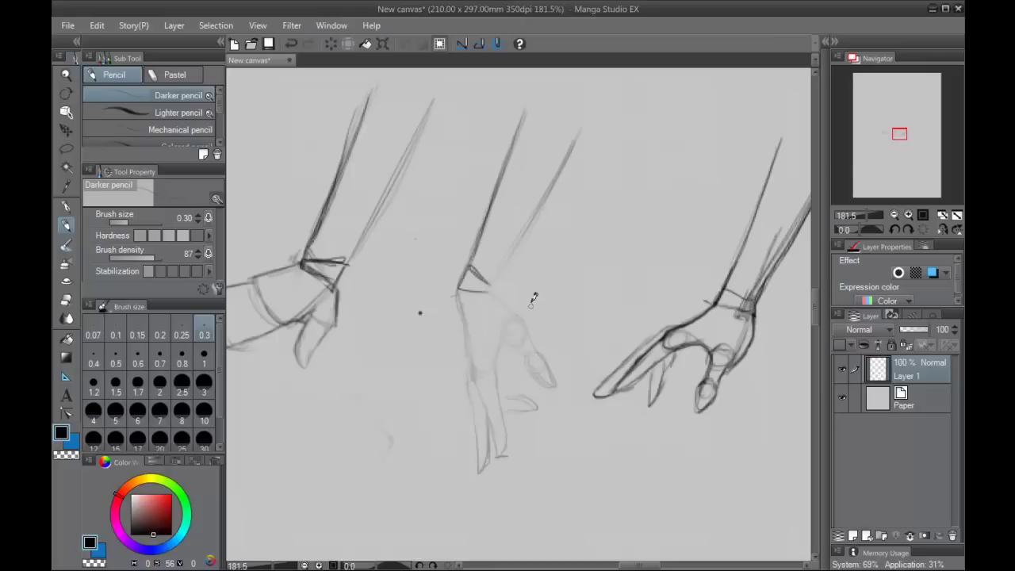
pyautogui.hotkey('ctrl', 'z')
pyautogui.moveTo(480, 293)
pyautogui.mouseDown()
pyautogui.moveTo(501, 300)
pyautogui.moveTo(534, 218)
pyautogui.mouseUp()
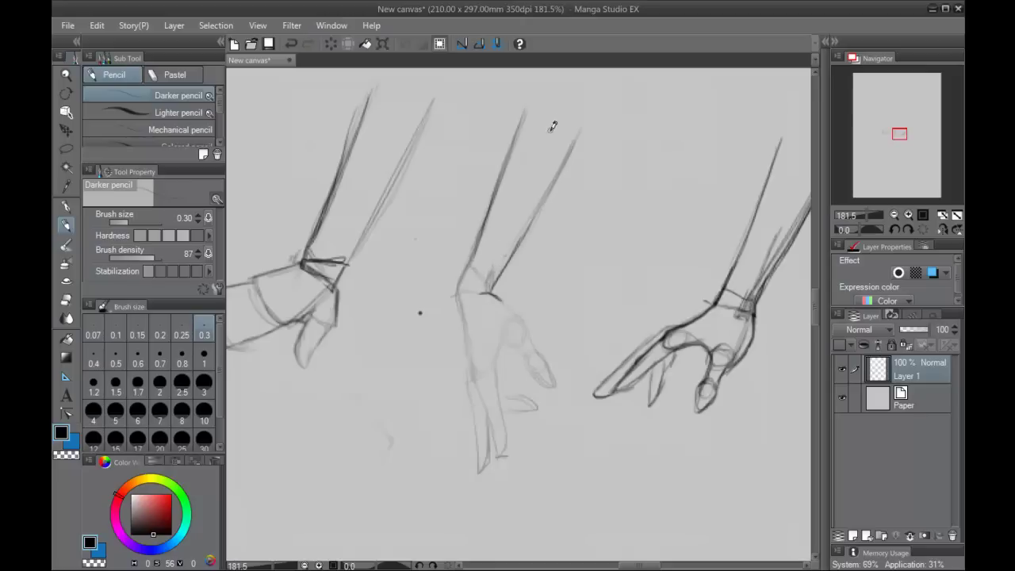
# Draw a rounded outer wrist contour that carries the forearm edge into the back of the hand.
pyautogui.moveTo(479, 240)
pyautogui.mouseDown()
pyautogui.moveTo(490, 208)
pyautogui.moveTo(463, 271)
pyautogui.moveTo(465, 307)
pyautogui.mouseUp()
pyautogui.hotkey('ctrl', 'z')
pyautogui.moveTo(485, 222); pyautogui.dragTo(463, 311)
pyautogui.moveTo(487, 215)
pyautogui.mouseDown()
pyautogui.moveTo(528, 106)
pyautogui.moveTo(496, 182)
pyautogui.mouseUp()
# Sketch a small figure on the empty canvas below with a head oval, shoulder line, ribcage oval and triangular pelvis.
pyautogui.moveTo(639, 292); pyautogui.dragTo(529, 327)
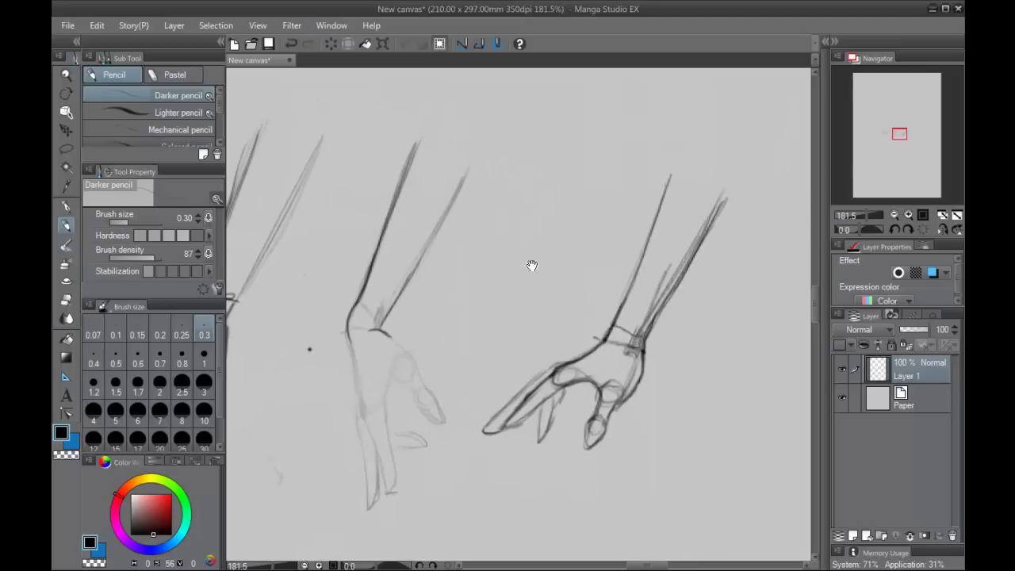
pyautogui.moveTo(535, 122); pyautogui.dragTo(518, 195)
pyautogui.scroll(-10, 574, 222)
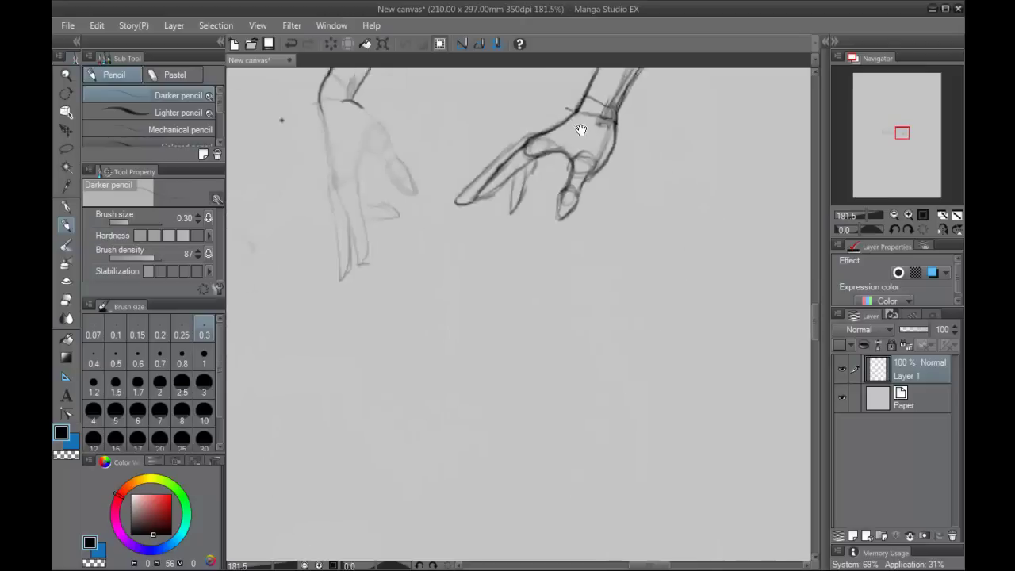
pyautogui.moveTo(586, 215); pyautogui.dragTo(574, 200)
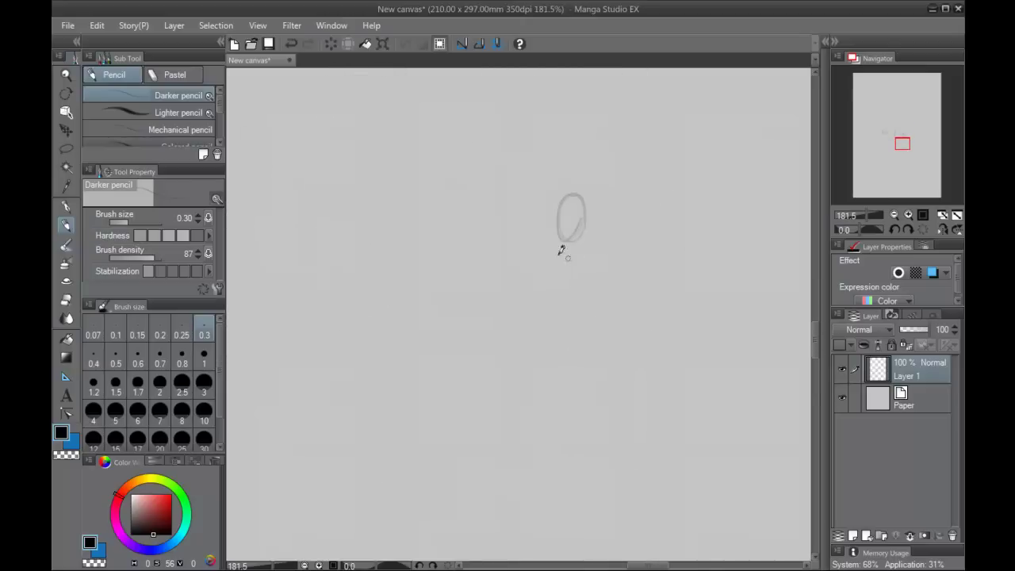
pyautogui.moveTo(560, 250)
pyautogui.mouseDown()
pyautogui.moveTo(597, 253)
pyautogui.moveTo(549, 276)
pyautogui.moveTo(542, 256)
pyautogui.moveTo(581, 258)
pyautogui.mouseUp()
pyautogui.hotkey('ctrl', 'z')
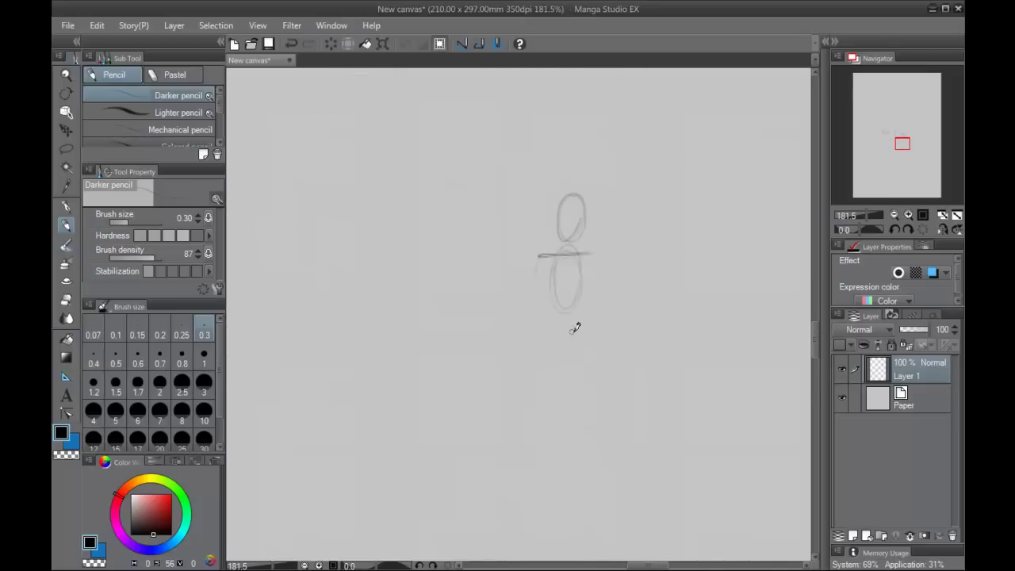
pyautogui.moveTo(546, 319); pyautogui.dragTo(585, 319)
pyautogui.moveTo(544, 324); pyautogui.dragTo(566, 357)
pyautogui.moveTo(587, 322); pyautogui.dragTo(566, 358)
# Give the small figure one hanging arm with a slightly bent elbow and a simple hand angled inward.
pyautogui.moveTo(543, 253); pyautogui.dragTo(524, 337)
pyautogui.moveTo(529, 284); pyautogui.dragTo(523, 364)
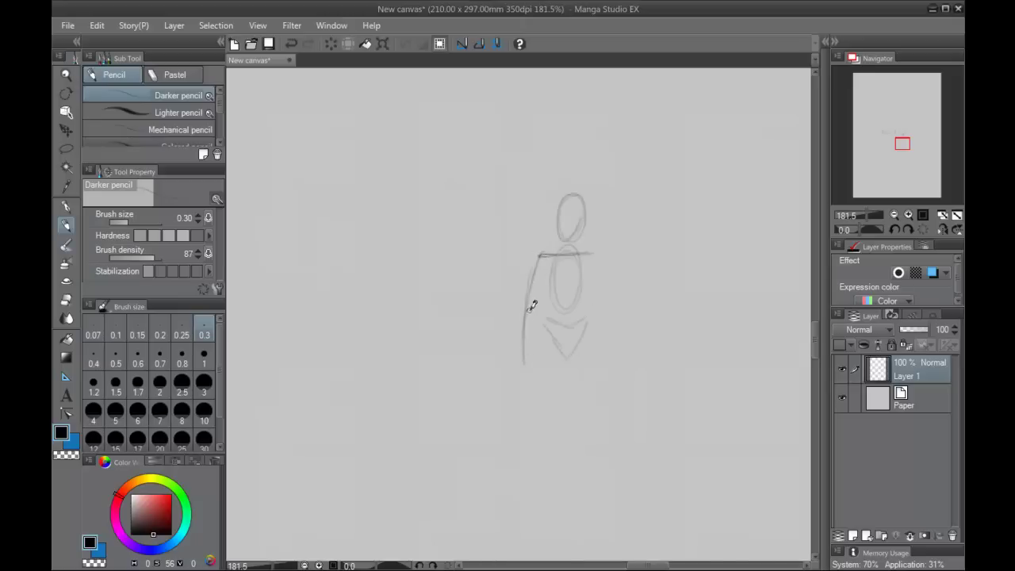
pyautogui.moveTo(523, 306)
pyautogui.mouseDown()
pyautogui.moveTo(528, 368)
pyautogui.moveTo(532, 346)
pyautogui.moveTo(524, 362)
pyautogui.moveTo(534, 377)
pyautogui.moveTo(528, 361)
pyautogui.moveTo(542, 370)
pyautogui.moveTo(548, 397)
pyautogui.moveTo(547, 375)
pyautogui.moveTo(536, 370)
pyautogui.moveTo(542, 397)
pyautogui.mouseUp()
pyautogui.hotkey('ctrl', 'z')
pyautogui.hotkey('ctrl', 'z')
pyautogui.moveTo(543, 397)
pyautogui.mouseDown()
pyautogui.moveTo(525, 365)
pyautogui.moveTo(522, 309)
pyautogui.moveTo(533, 375)
pyautogui.mouseUp()
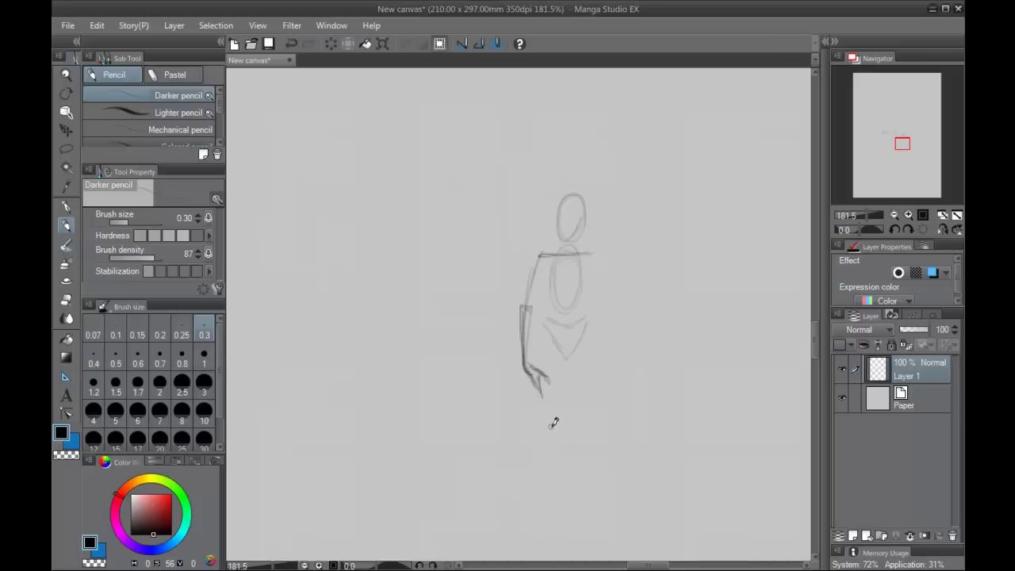
# Erase the small figure study.
pyautogui.moveTo(605, 238)
pyautogui.mouseDown()
pyautogui.moveTo(551, 376)
pyautogui.moveTo(532, 340)
pyautogui.moveTo(560, 272)
pyautogui.moveTo(510, 399)
pyautogui.mouseUp()
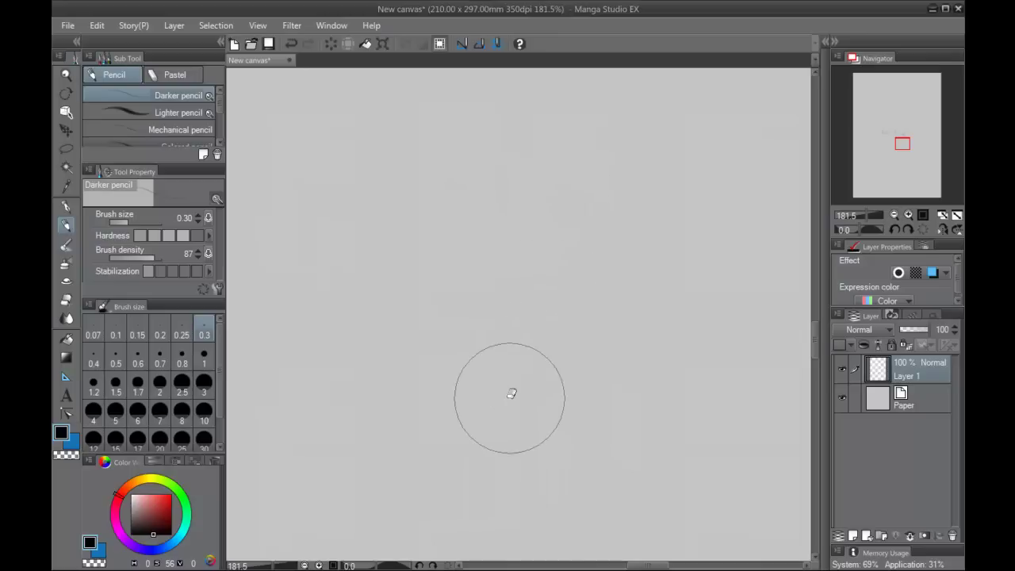
# Darken the back contour of the downward-pointing hand from the wrist to the finger base.
pyautogui.moveTo(497, 181); pyautogui.dragTo(520, 291)
pyautogui.moveTo(503, 227); pyautogui.dragTo(520, 395)
pyautogui.moveTo(526, 279)
pyautogui.mouseDown()
pyautogui.moveTo(530, 414)
pyautogui.moveTo(505, 231)
pyautogui.mouseUp()
pyautogui.moveTo(459, 273); pyautogui.dragTo(453, 256)
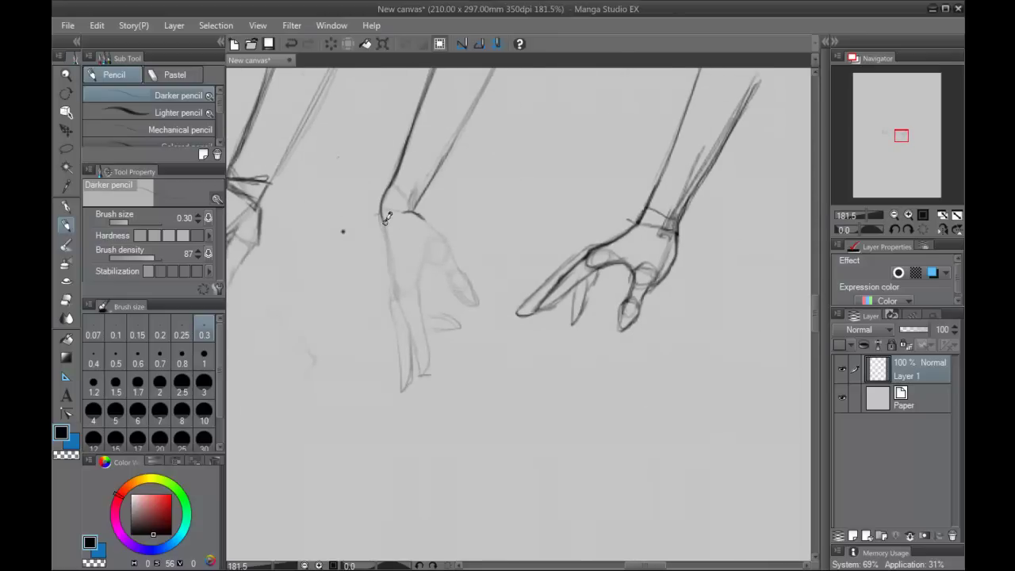
pyautogui.moveTo(382, 209)
pyautogui.mouseDown()
pyautogui.moveTo(400, 302)
pyautogui.moveTo(384, 204)
pyautogui.mouseUp()
# Try circles at the finger-base knuckle and the thumb joint of the downward-pointing hand, and undo them.
pyautogui.moveTo(393, 296)
pyautogui.mouseDown()
pyautogui.moveTo(400, 305)
pyautogui.moveTo(410, 282)
pyautogui.moveTo(399, 287)
pyautogui.mouseUp()
pyautogui.moveTo(433, 243); pyautogui.dragTo(447, 256)
pyautogui.hotkey('ctrl', 'z')
pyautogui.hotkey('ctrl', 'z')
pyautogui.hotkey('ctrl', 'z')
pyautogui.hotkey('ctrl', 'z')
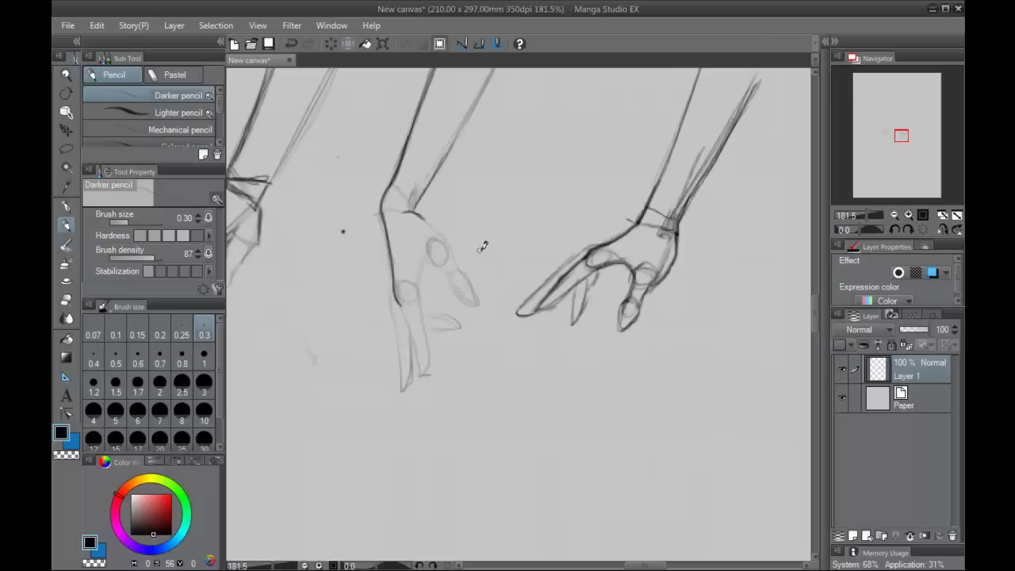
pyautogui.moveTo(450, 299); pyautogui.dragTo(449, 282)
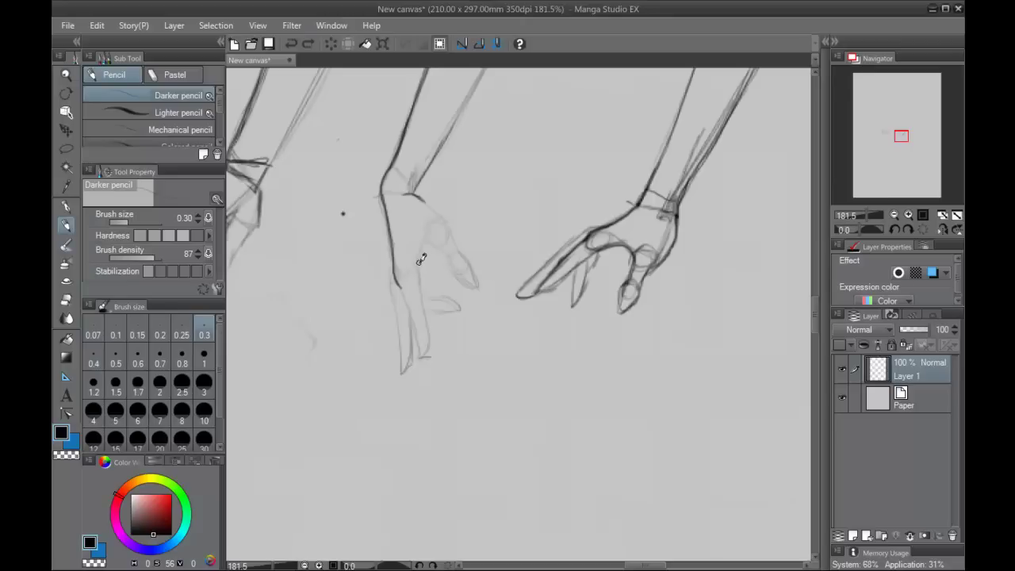
# Darken the front palm edge between the fingers and the thumb web on the downward-pointing hand.
pyautogui.moveTo(420, 265)
pyautogui.mouseDown()
pyautogui.moveTo(421, 292)
pyautogui.moveTo(404, 293)
pyautogui.moveTo(423, 294)
pyautogui.moveTo(393, 295)
pyautogui.moveTo(396, 276)
pyautogui.moveTo(425, 274)
pyautogui.mouseUp()
pyautogui.hotkey('ctrl', 'z')
pyautogui.moveTo(423, 289); pyautogui.dragTo(422, 292)
pyautogui.hotkey('ctrl', 'z')
pyautogui.moveTo(427, 264); pyautogui.dragTo(437, 245)
pyautogui.hotkey('ctrl', 'z')
pyautogui.hotkey('ctrl', 'z')
pyautogui.moveTo(421, 267); pyautogui.dragTo(430, 251)
pyautogui.moveTo(430, 251)
pyautogui.mouseDown()
pyautogui.moveTo(445, 256)
pyautogui.moveTo(430, 241)
pyautogui.mouseUp()
pyautogui.hotkey('ctrl', 'z')
# Darken the thumb's inner contour and try a bulging thumb-base contour from the wrist on the downward-pointing hand.
pyautogui.moveTo(428, 228); pyautogui.dragTo(448, 264)
pyautogui.moveTo(410, 193); pyautogui.dragTo(446, 222)
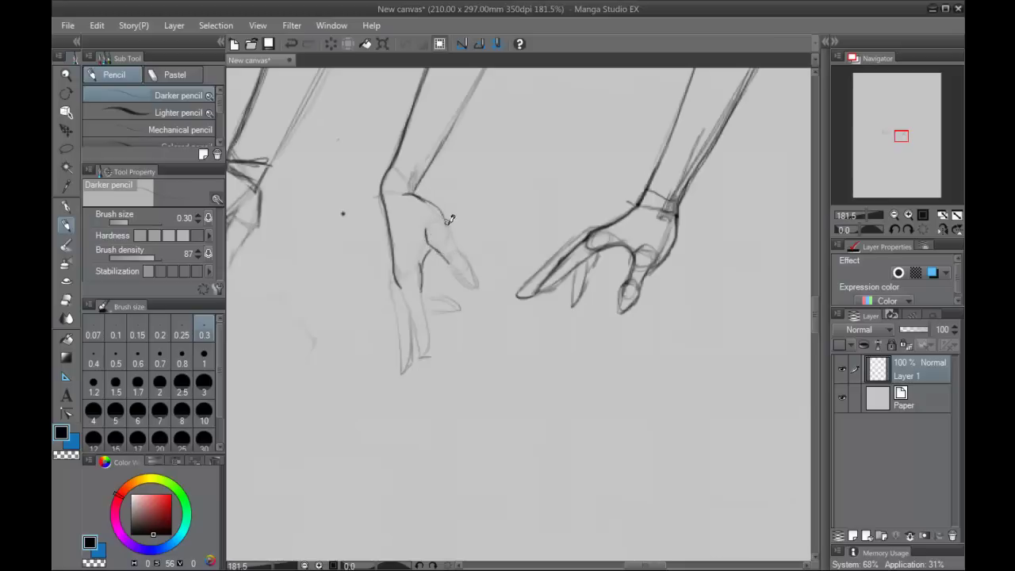
pyautogui.hotkey('ctrl', 'z')
pyautogui.moveTo(412, 193); pyautogui.dragTo(432, 207)
pyautogui.hotkey('ctrl', 'z')
# Compare the thumb-base contours of the flat open hands with those of the bent hands.
pyautogui.moveTo(365, 280)
pyautogui.mouseDown()
pyautogui.moveTo(515, 270)
pyautogui.moveTo(668, 363)
pyautogui.mouseUp()
pyautogui.moveTo(355, 241); pyautogui.dragTo(332, 282)
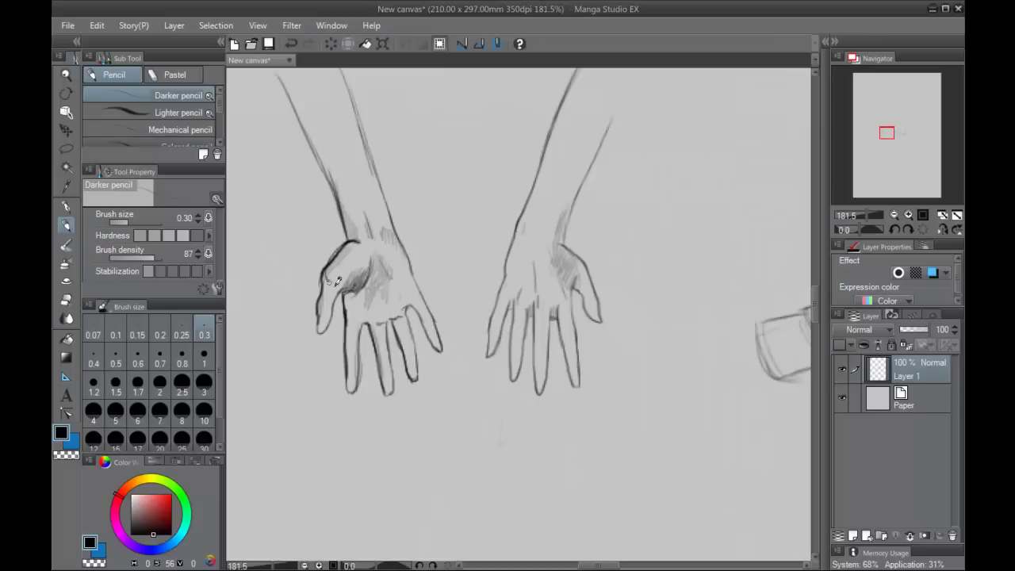
pyautogui.moveTo(658, 339); pyautogui.dragTo(396, 267)
pyautogui.moveTo(749, 318); pyautogui.dragTo(584, 288)
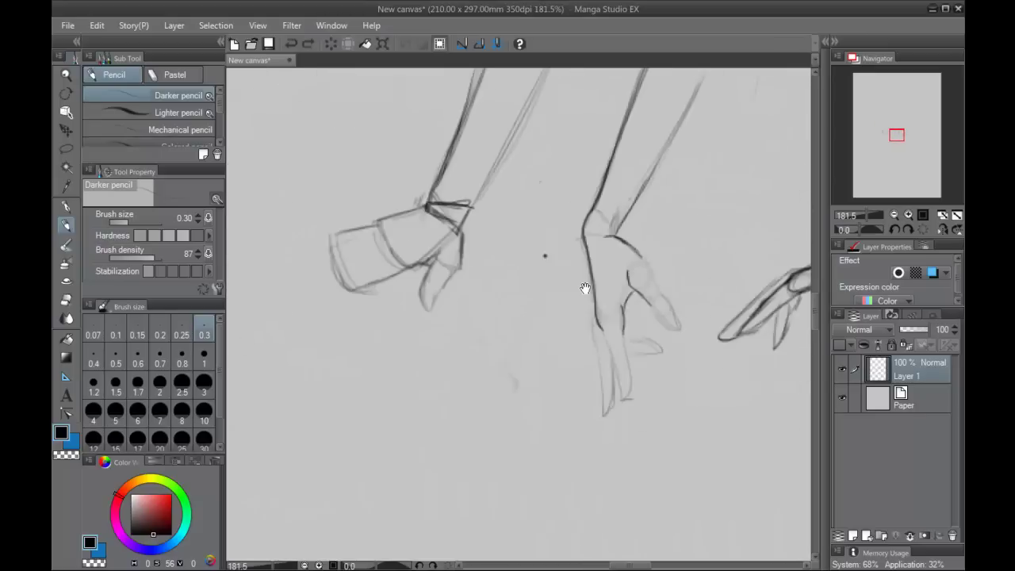
pyautogui.moveTo(661, 277); pyautogui.dragTo(516, 243)
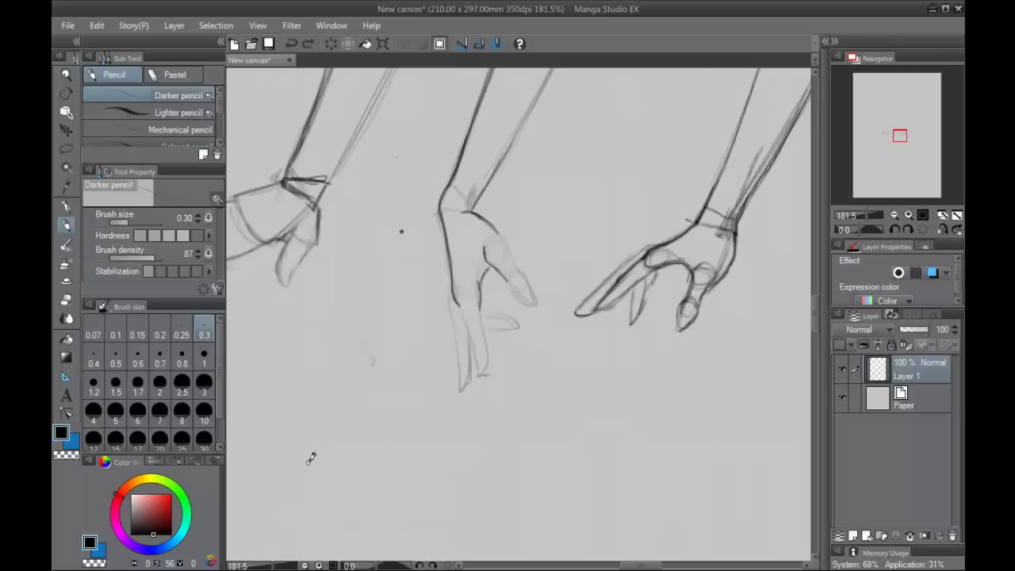
# Sketch an upright forearm below the bent hands, with wrist lines, a thumb base and a raised thumb.
pyautogui.moveTo(311, 384); pyautogui.dragTo(290, 483)
pyautogui.moveTo(344, 501)
pyautogui.mouseDown()
pyautogui.moveTo(311, 379)
pyautogui.moveTo(313, 364)
pyautogui.moveTo(345, 373)
pyautogui.moveTo(345, 392)
pyautogui.moveTo(345, 369)
pyautogui.moveTo(315, 361)
pyautogui.mouseUp()
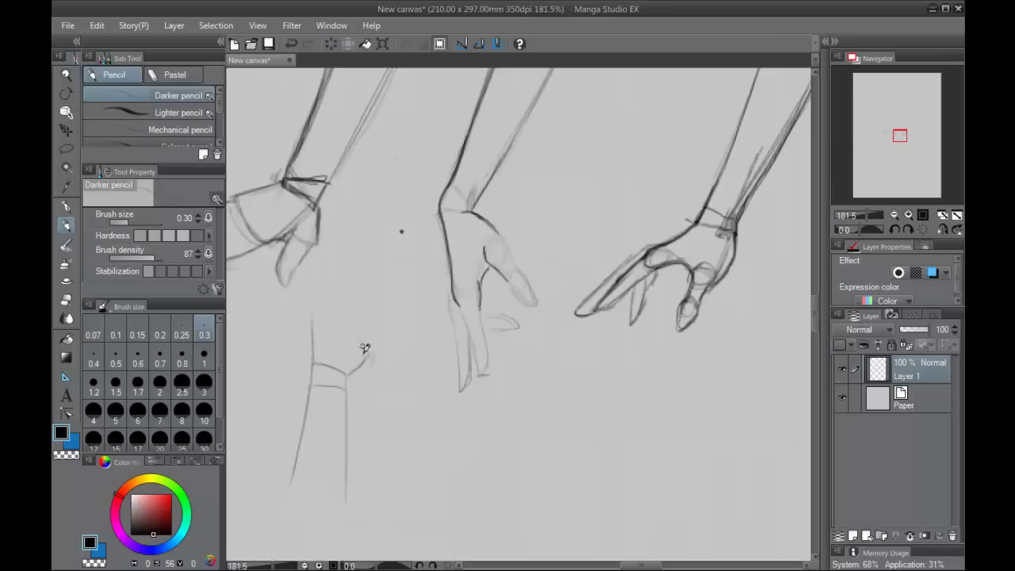
pyautogui.moveTo(347, 373)
pyautogui.mouseDown()
pyautogui.moveTo(363, 345)
pyautogui.moveTo(363, 444)
pyautogui.mouseUp()
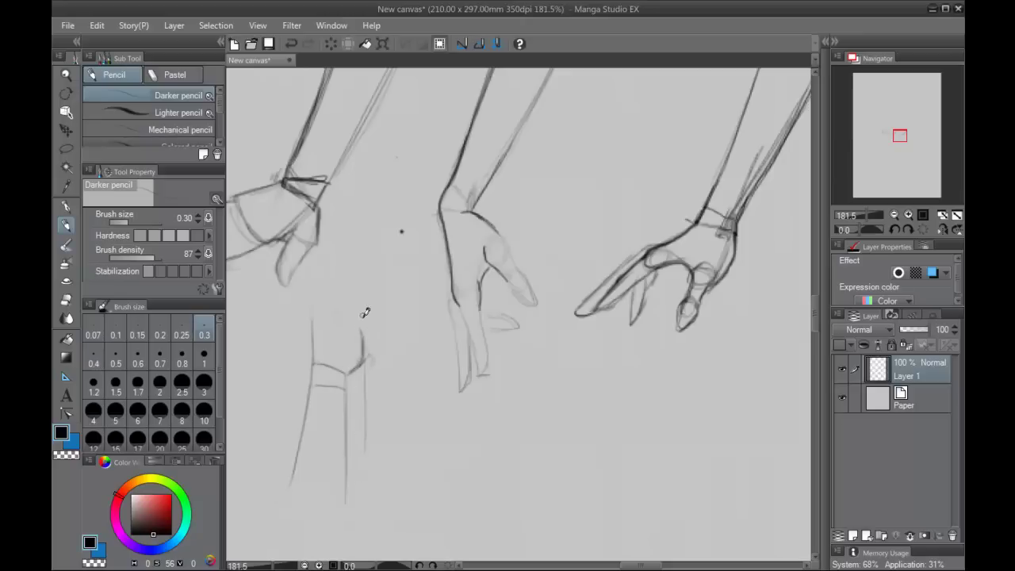
pyautogui.moveTo(341, 360)
pyautogui.mouseDown()
pyautogui.moveTo(351, 330)
pyautogui.moveTo(356, 343)
pyautogui.moveTo(347, 330)
pyautogui.moveTo(357, 313)
pyautogui.moveTo(354, 335)
pyautogui.moveTo(360, 330)
pyautogui.moveTo(364, 290)
pyautogui.moveTo(353, 318)
pyautogui.moveTo(364, 320)
pyautogui.moveTo(362, 350)
pyautogui.moveTo(349, 321)
pyautogui.mouseUp()
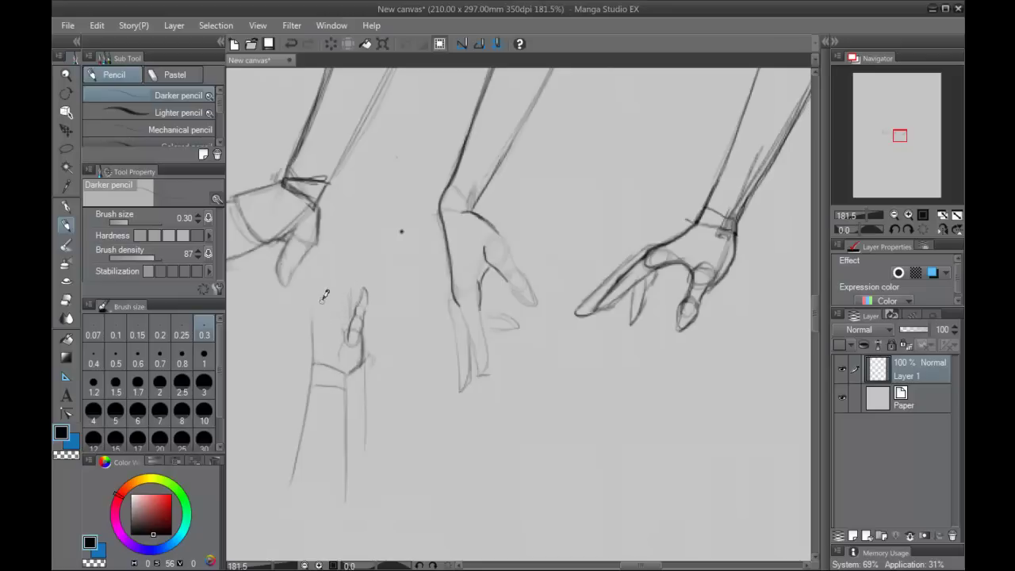
# Add the back of the palm and a long pointed finger to the upright forearm study, then erase the study.
pyautogui.moveTo(314, 364); pyautogui.dragTo(326, 290)
pyautogui.moveTo(341, 255); pyautogui.dragTo(350, 228)
pyautogui.moveTo(349, 306)
pyautogui.mouseDown()
pyautogui.moveTo(354, 218)
pyautogui.moveTo(346, 314)
pyautogui.moveTo(350, 232)
pyautogui.moveTo(316, 368)
pyautogui.mouseUp()
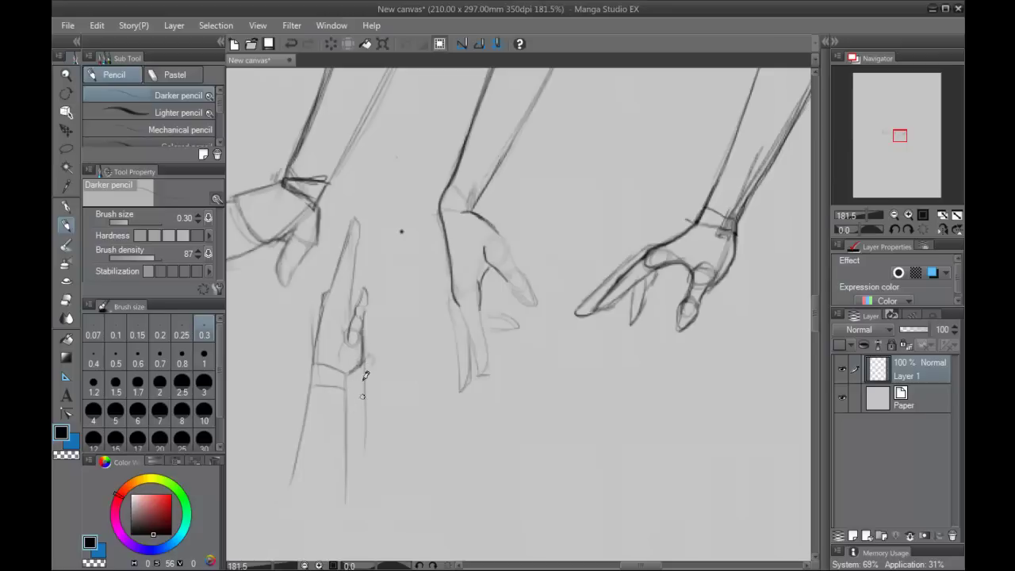
pyautogui.moveTo(361, 399)
pyautogui.mouseDown()
pyautogui.moveTo(351, 294)
pyautogui.moveTo(363, 249)
pyautogui.moveTo(374, 249)
pyautogui.moveTo(325, 441)
pyautogui.moveTo(341, 427)
pyautogui.mouseUp()
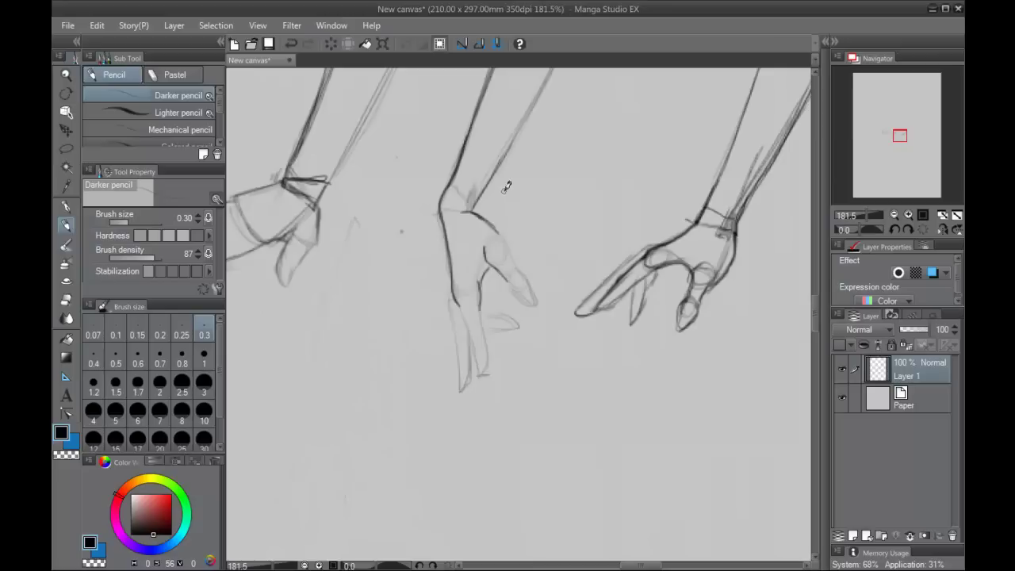
# Darken the thumb's outer contour from the wrist to its tip on the downward-pointing hand.
pyautogui.moveTo(466, 210)
pyautogui.mouseDown()
pyautogui.moveTo(527, 279)
pyautogui.moveTo(510, 277)
pyautogui.moveTo(527, 297)
pyautogui.moveTo(507, 276)
pyautogui.moveTo(527, 303)
pyautogui.mouseUp()
pyautogui.hotkey('ctrl', 'z')
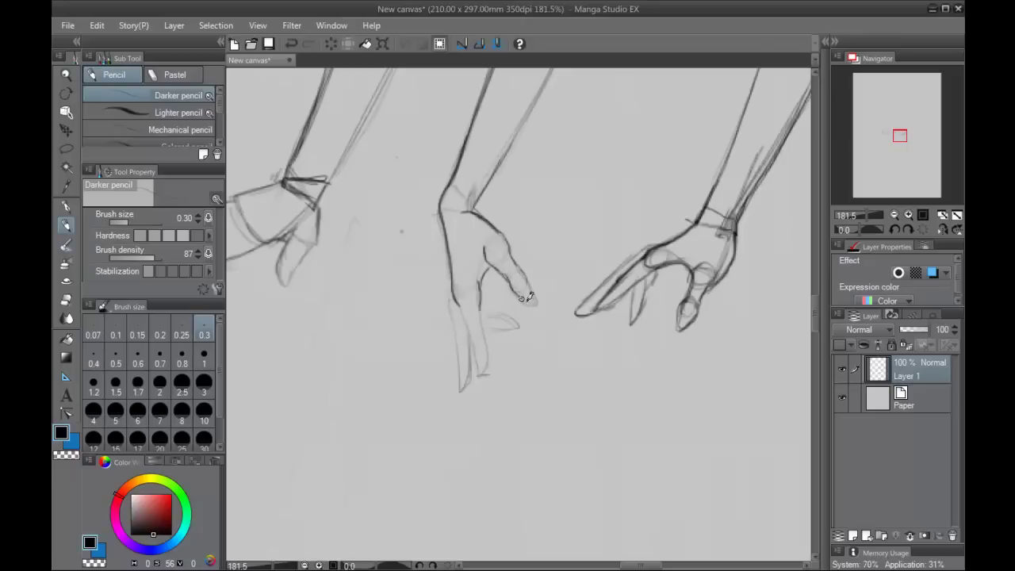
pyautogui.moveTo(517, 267)
pyautogui.mouseDown()
pyautogui.moveTo(530, 302)
pyautogui.moveTo(508, 242)
pyautogui.mouseUp()
pyautogui.moveTo(460, 300)
pyautogui.mouseDown()
pyautogui.moveTo(479, 368)
pyautogui.moveTo(478, 341)
pyautogui.mouseUp()
pyautogui.hotkey('ctrl', 'z')
pyautogui.hotkey('ctrl', 'z')
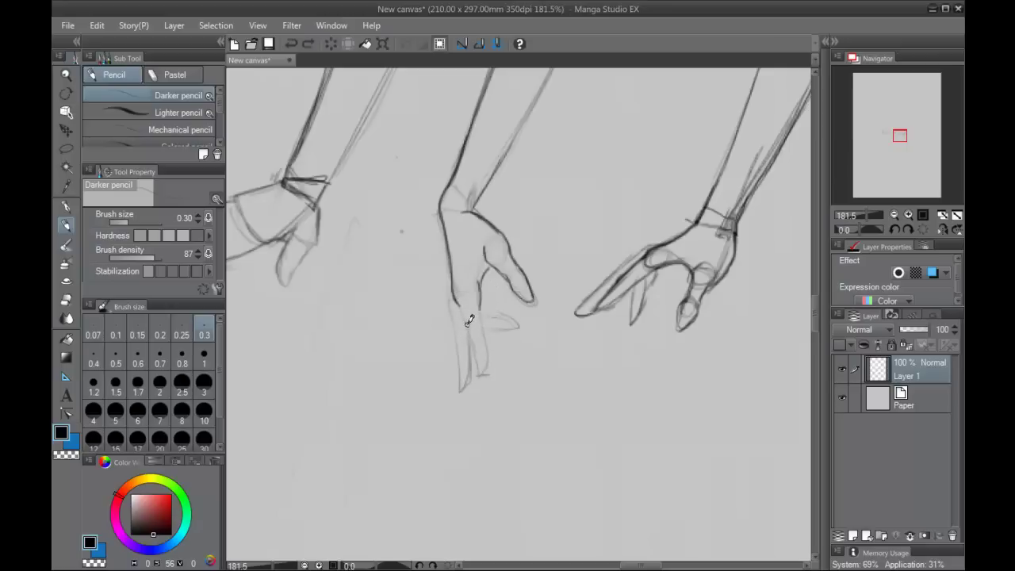
pyautogui.moveTo(467, 324); pyautogui.dragTo(465, 322)
# Mark oval pads on the middle finger and its base on the flat hand beside the mitten-shaped hand.
pyautogui.moveTo(481, 370); pyautogui.dragTo(666, 373)
pyautogui.moveTo(436, 212); pyautogui.dragTo(441, 252)
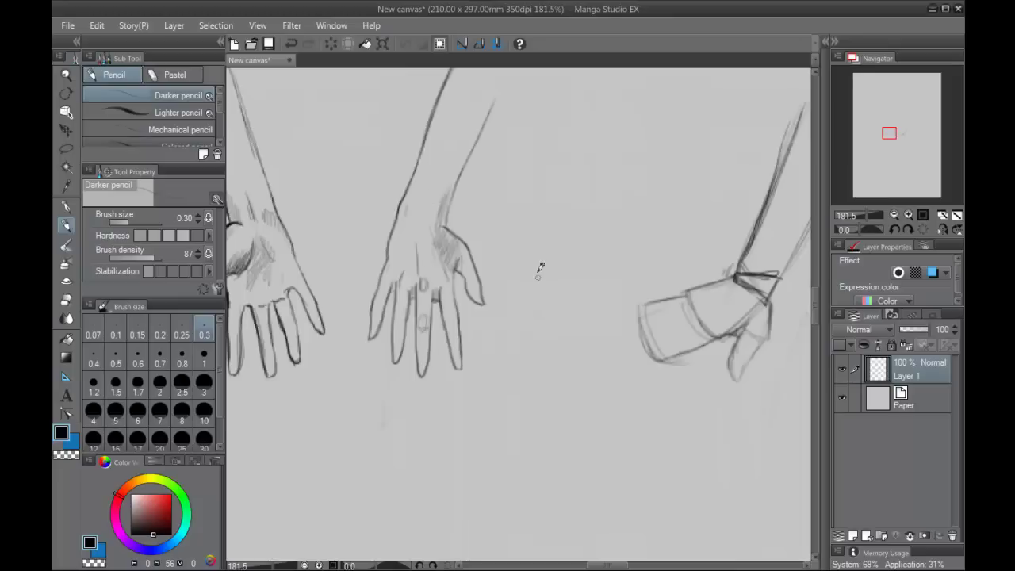
pyautogui.moveTo(416, 327); pyautogui.dragTo(433, 327)
pyautogui.hotkey('ctrl', 'z')
pyautogui.hotkey('ctrl', 'z')
pyautogui.moveTo(419, 350); pyautogui.dragTo(427, 353)
pyautogui.hotkey('ctrl', 'z')
pyautogui.hotkey('ctrl', 'z')
# Sketch an enlarged upright finger with a rounded tip and a closed base in the empty area below the hands.
pyautogui.moveTo(432, 223); pyautogui.dragTo(368, 125)
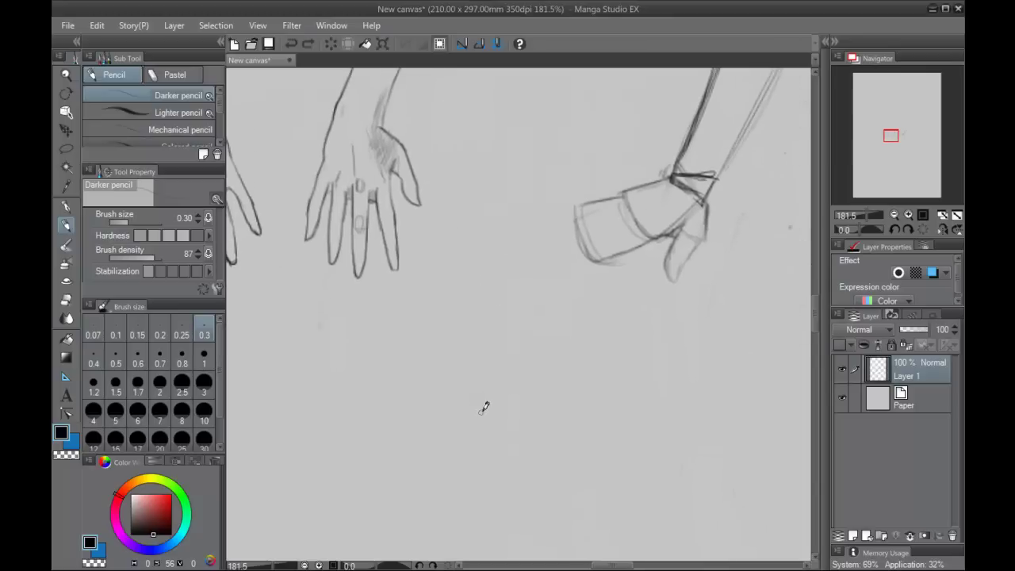
pyautogui.moveTo(470, 415)
pyautogui.mouseDown()
pyautogui.moveTo(500, 415)
pyautogui.moveTo(470, 321)
pyautogui.moveTo(469, 277)
pyautogui.moveTo(496, 324)
pyautogui.moveTo(499, 412)
pyautogui.mouseUp()
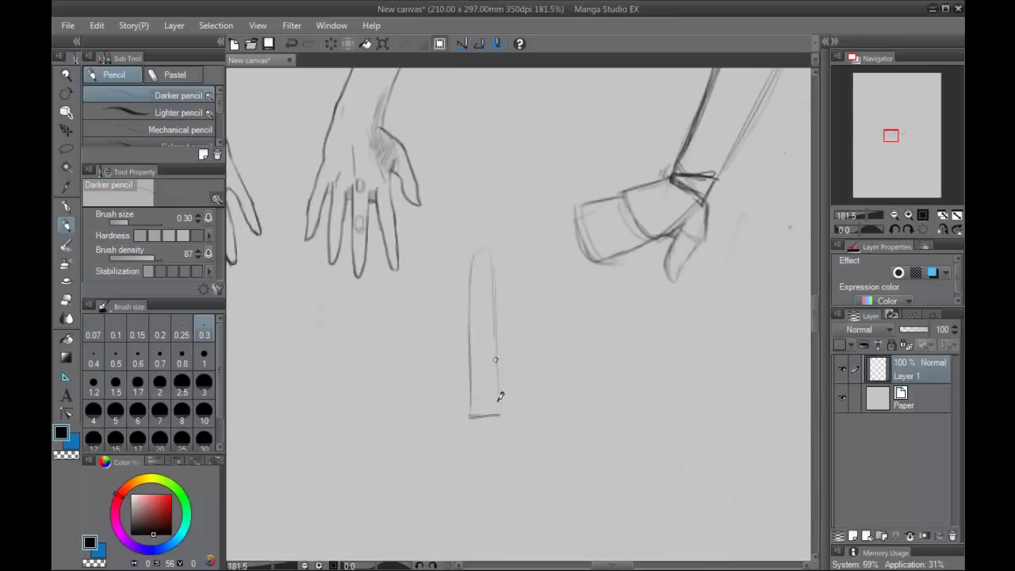
pyautogui.moveTo(482, 254); pyautogui.dragTo(476, 411)
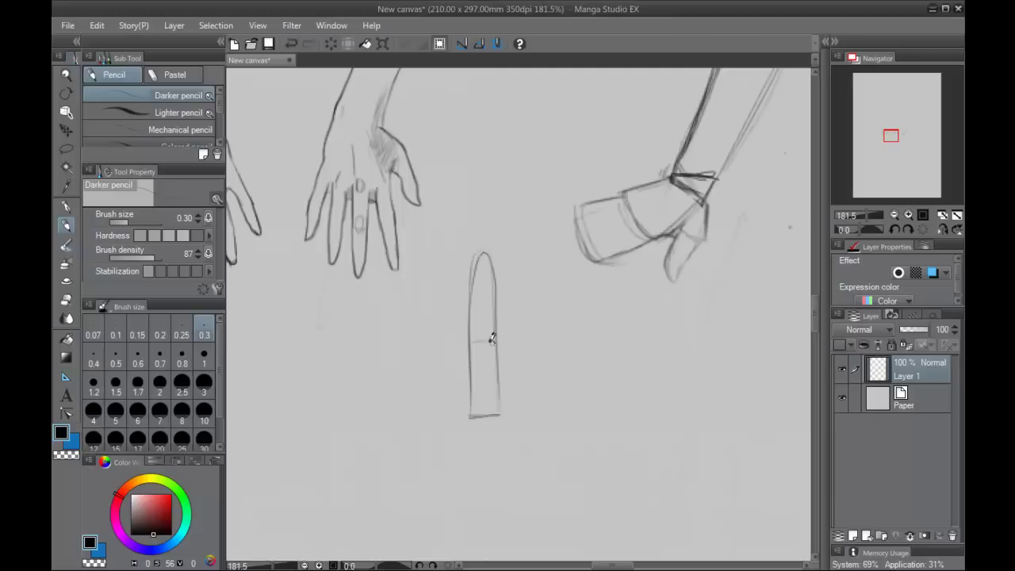
pyautogui.moveTo(471, 342)
pyautogui.mouseDown()
pyautogui.moveTo(496, 341)
pyautogui.moveTo(481, 367)
pyautogui.mouseUp()
pyautogui.hotkey('ctrl', 'z')
# Divide off the fingertip segment of the enlarged finger and draw oval pads inside its segments.
pyautogui.moveTo(493, 297); pyautogui.dragTo(474, 298)
pyautogui.moveTo(476, 263); pyautogui.dragTo(494, 256)
pyautogui.hotkey('ctrl', 'z')
pyautogui.hotkey('ctrl', 'z')
pyautogui.moveTo(485, 281)
pyautogui.mouseDown()
pyautogui.moveTo(488, 303)
pyautogui.moveTo(479, 295)
pyautogui.moveTo(476, 303)
pyautogui.moveTo(495, 306)
pyautogui.mouseUp()
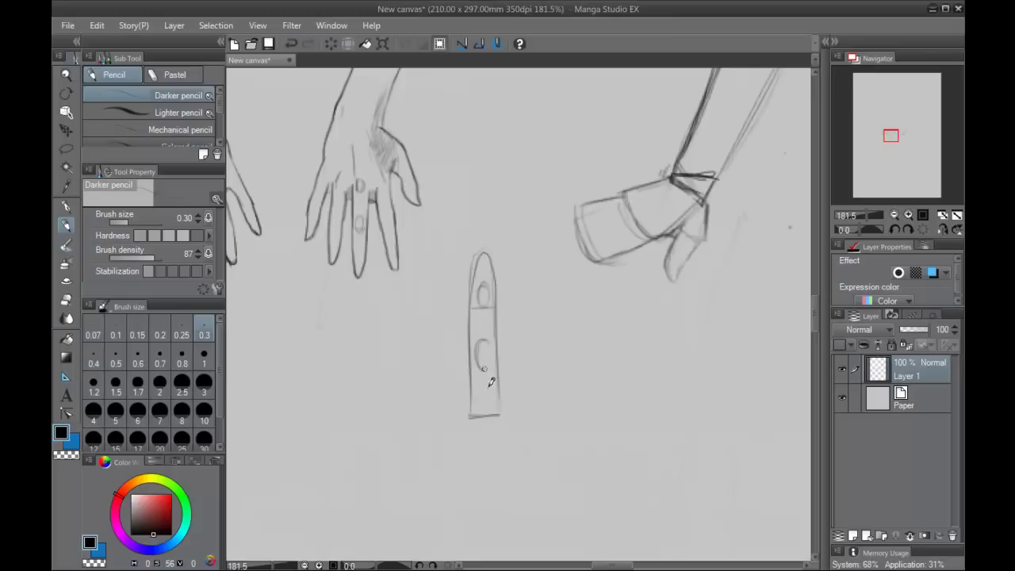
pyautogui.moveTo(485, 265)
pyautogui.mouseDown()
pyautogui.moveTo(499, 288)
pyautogui.moveTo(508, 356)
pyautogui.moveTo(482, 414)
pyautogui.moveTo(495, 455)
pyautogui.moveTo(484, 376)
pyautogui.mouseUp()
# Darken both contours of the index finger on the downward-pointing hand, from the palm to the fingertip.
pyautogui.moveTo(682, 214); pyautogui.dragTo(516, 315)
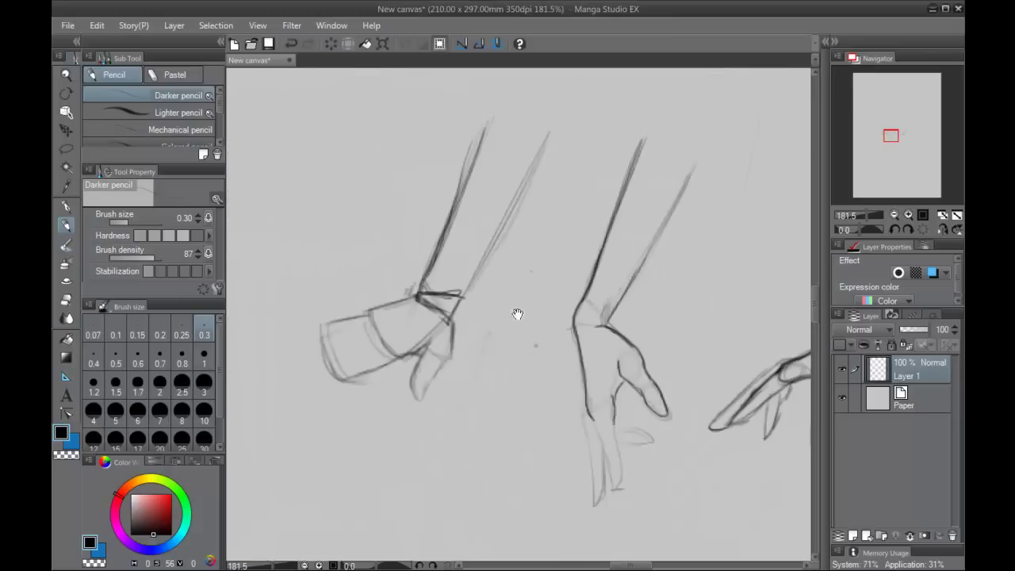
pyautogui.moveTo(678, 339)
pyautogui.mouseDown()
pyautogui.moveTo(546, 337)
pyautogui.moveTo(530, 303)
pyautogui.mouseUp()
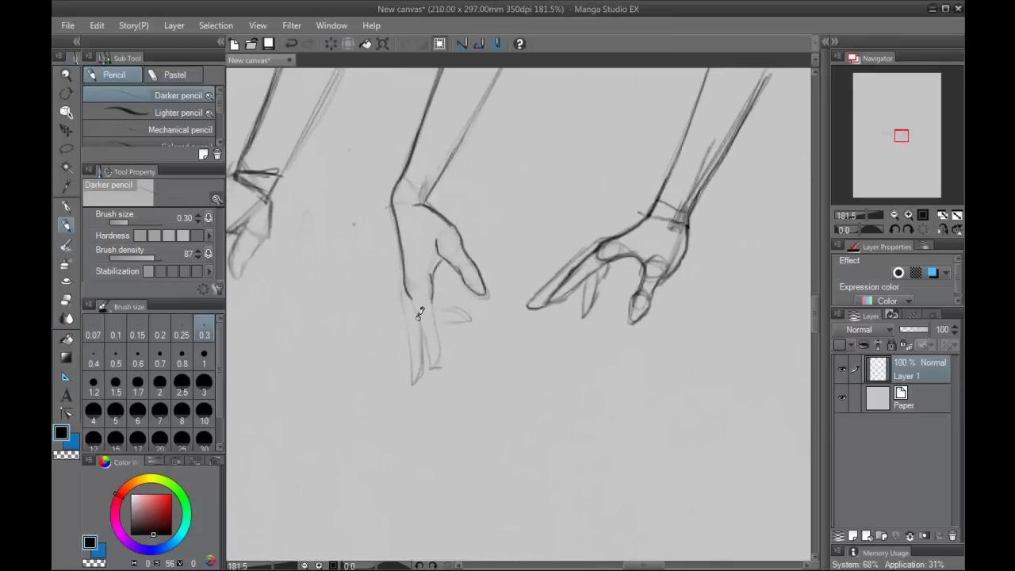
pyautogui.moveTo(409, 292); pyautogui.dragTo(425, 339)
pyautogui.hotkey('ctrl', 'z')
pyautogui.moveTo(409, 294); pyautogui.dragTo(426, 341)
pyautogui.moveTo(423, 301); pyautogui.dragTo(437, 361)
pyautogui.moveTo(433, 295); pyautogui.dragTo(441, 363)
# Try a small curved fingertip outline below the hands, and undo it.
pyautogui.moveTo(542, 410)
pyautogui.mouseDown()
pyautogui.moveTo(501, 334)
pyautogui.moveTo(490, 335)
pyautogui.moveTo(505, 392)
pyautogui.mouseUp()
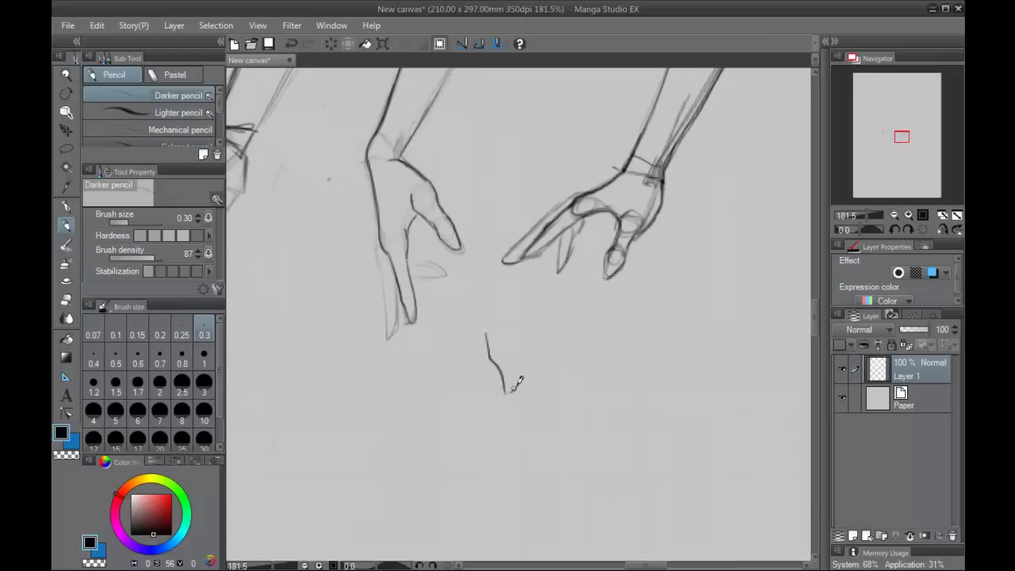
pyautogui.moveTo(515, 333)
pyautogui.mouseDown()
pyautogui.moveTo(521, 352)
pyautogui.moveTo(506, 393)
pyautogui.mouseUp()
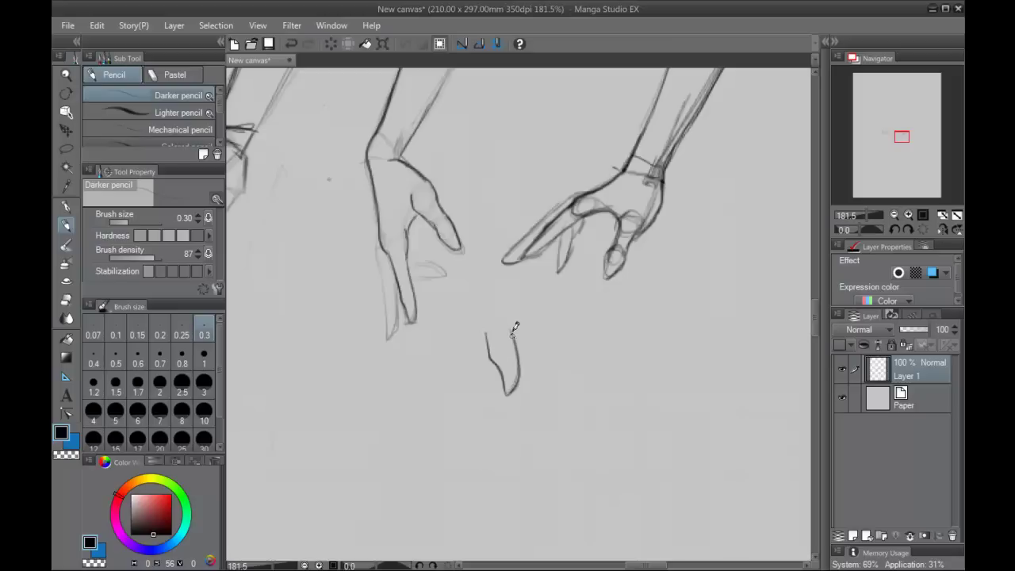
pyautogui.hotkey('ctrl', 'z')
pyautogui.hotkey('ctrl', 'z')
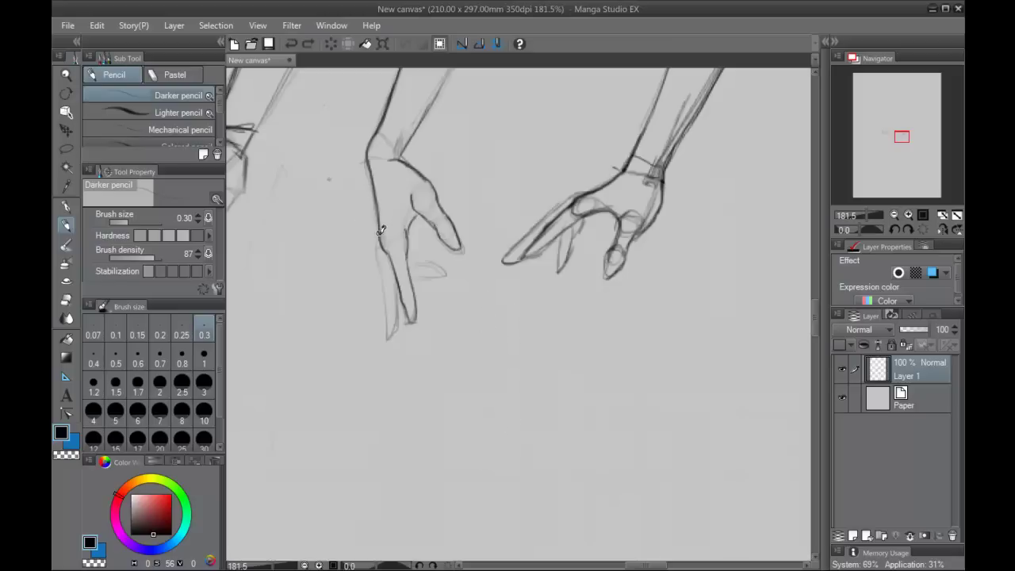
# Outline the rear finger and the sideways finger of the downward-pointing hand, and shade the palm beside the thumb web.
pyautogui.moveTo(377, 242)
pyautogui.mouseDown()
pyautogui.moveTo(377, 231)
pyautogui.moveTo(390, 336)
pyautogui.moveTo(397, 287)
pyautogui.moveTo(399, 328)
pyautogui.mouseUp()
pyautogui.hotkey('ctrl', 'z')
pyautogui.hotkey('ctrl', 'z')
pyautogui.moveTo(399, 291); pyautogui.dragTo(388, 338)
pyautogui.hotkey('ctrl', 'z')
pyautogui.moveTo(384, 295); pyautogui.dragTo(388, 335)
pyautogui.moveTo(376, 245)
pyautogui.mouseDown()
pyautogui.moveTo(382, 291)
pyautogui.moveTo(442, 272)
pyautogui.moveTo(412, 259)
pyautogui.moveTo(419, 274)
pyautogui.moveTo(444, 274)
pyautogui.mouseUp()
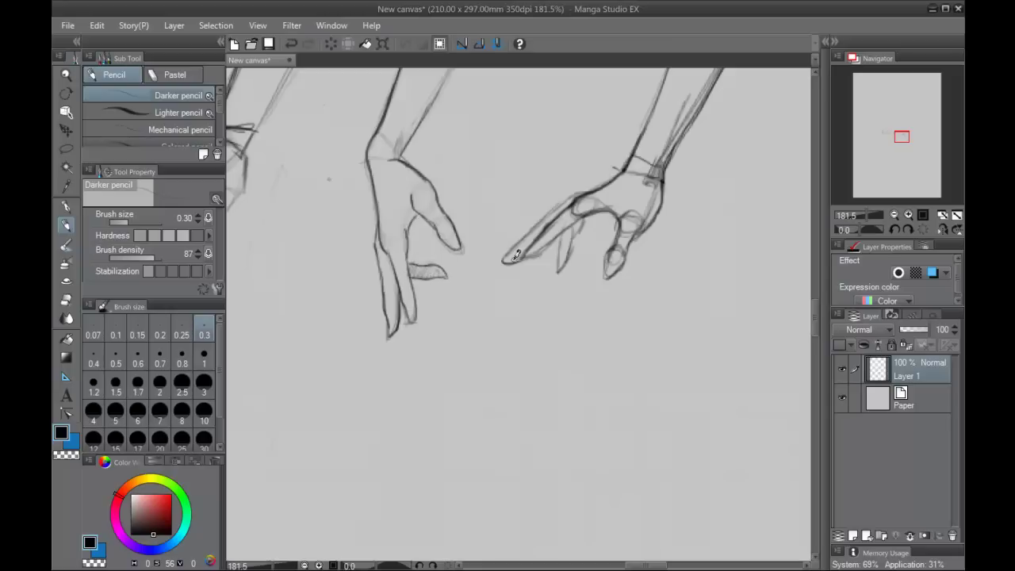
pyautogui.moveTo(412, 196)
pyautogui.mouseDown()
pyautogui.moveTo(407, 226)
pyautogui.moveTo(402, 211)
pyautogui.mouseUp()
# Lasso the thumb of the downward-pointing hand, rotate it outward away from the palm, and deselect it.
pyautogui.moveTo(591, 298); pyautogui.dragTo(567, 343)
pyautogui.click(67, 148)
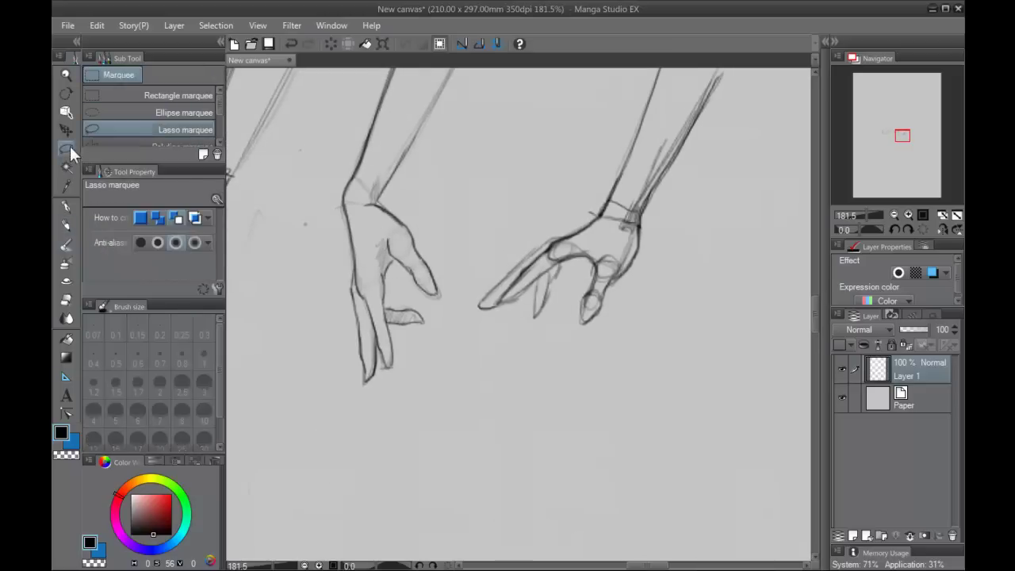
pyautogui.moveTo(437, 290)
pyautogui.mouseDown()
pyautogui.moveTo(425, 295)
pyautogui.moveTo(392, 257)
pyautogui.moveTo(377, 205)
pyautogui.moveTo(437, 274)
pyautogui.mouseUp()
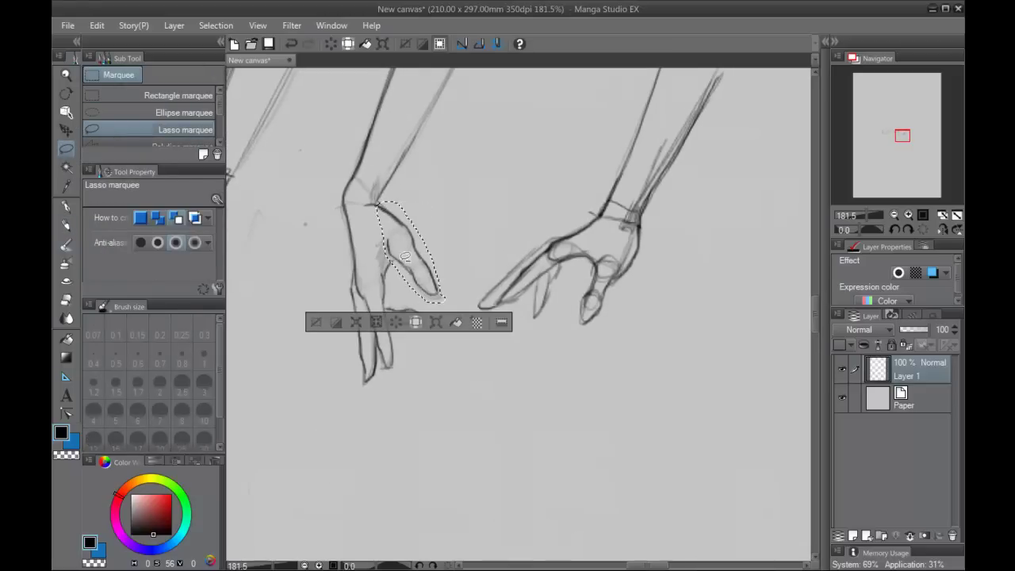
pyautogui.click(436, 322)
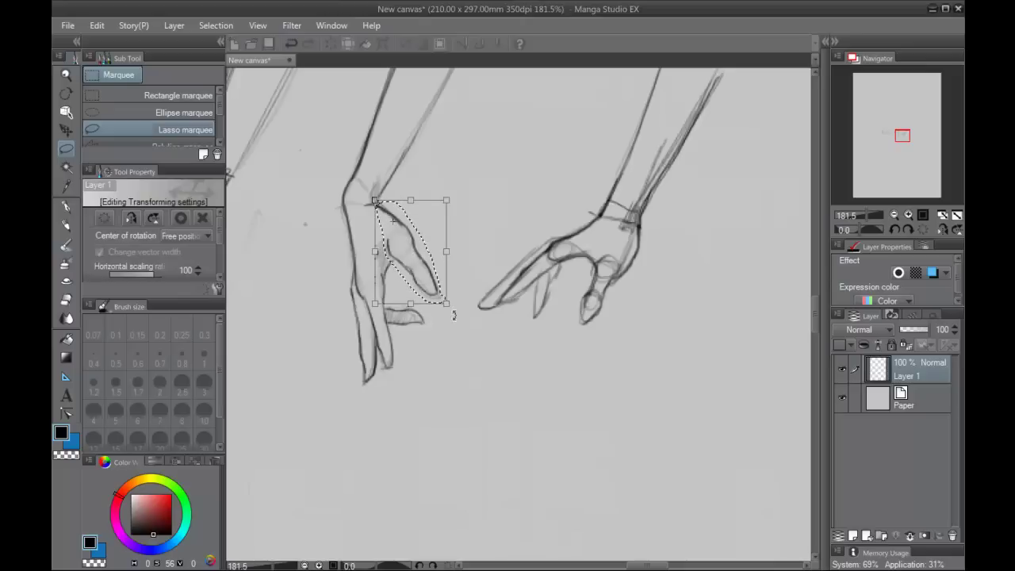
pyautogui.moveTo(452, 311)
pyautogui.mouseDown()
pyautogui.moveTo(486, 258)
pyautogui.moveTo(449, 230)
pyautogui.moveTo(453, 238)
pyautogui.moveTo(431, 234)
pyautogui.mouseUp()
pyautogui.click(180, 219)
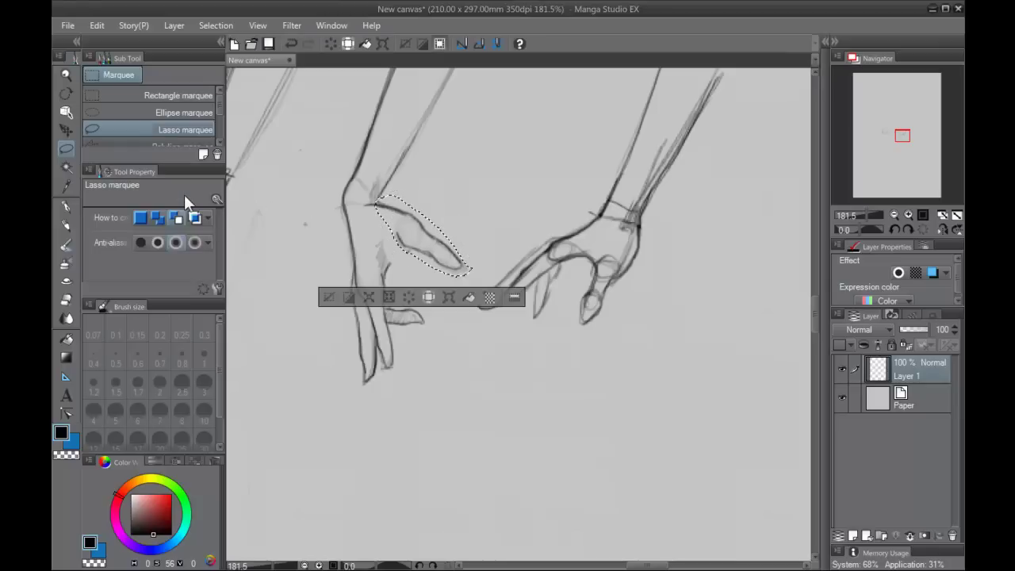
pyautogui.click(349, 270)
# Erase the rotated thumb's inner base line and redraw the web as a curve joining the palm to the thumb.
pyautogui.click(67, 225)
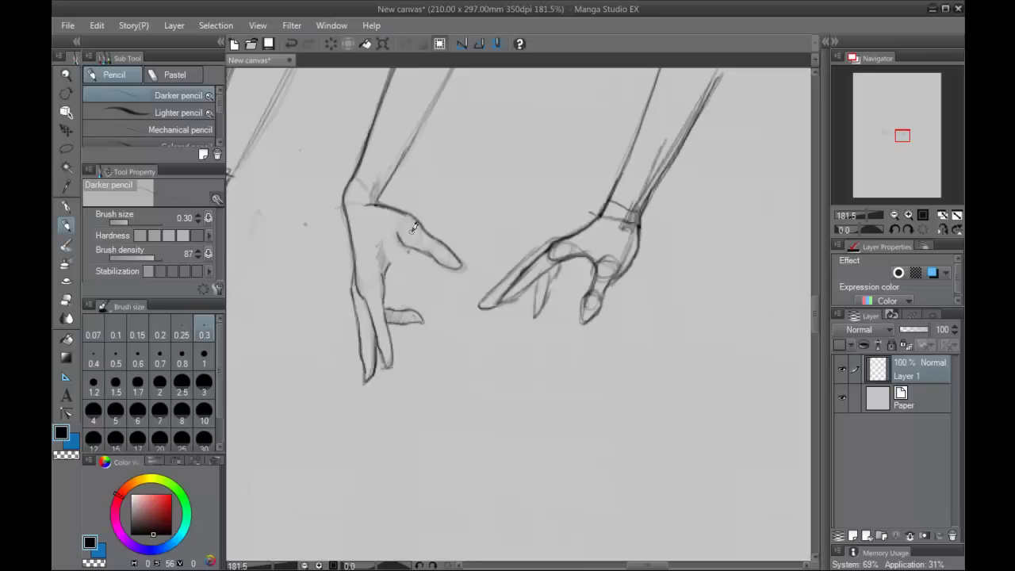
pyautogui.click(68, 299)
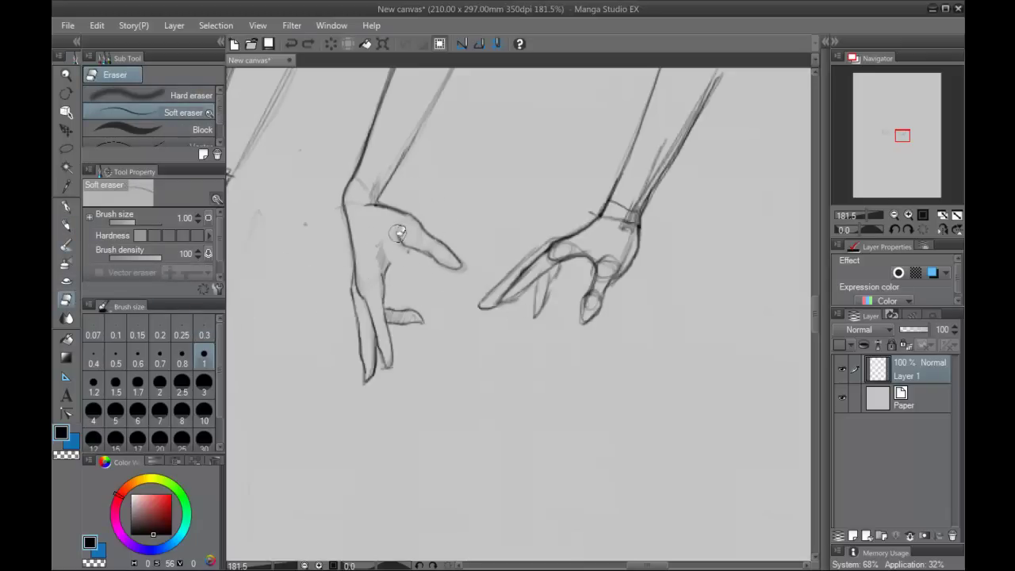
pyautogui.click(67, 225)
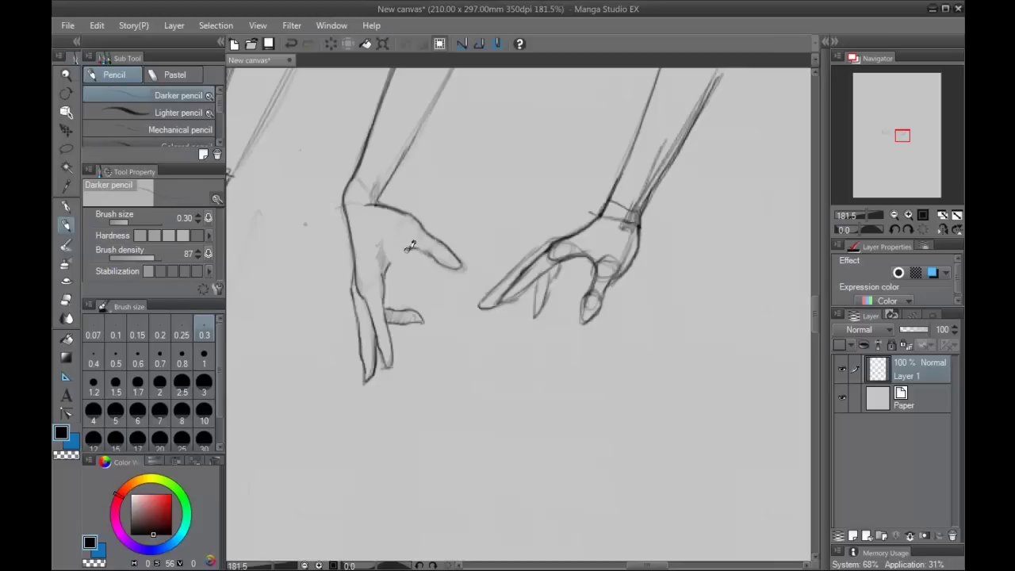
pyautogui.moveTo(387, 262)
pyautogui.mouseDown()
pyautogui.moveTo(419, 242)
pyautogui.moveTo(406, 253)
pyautogui.mouseUp()
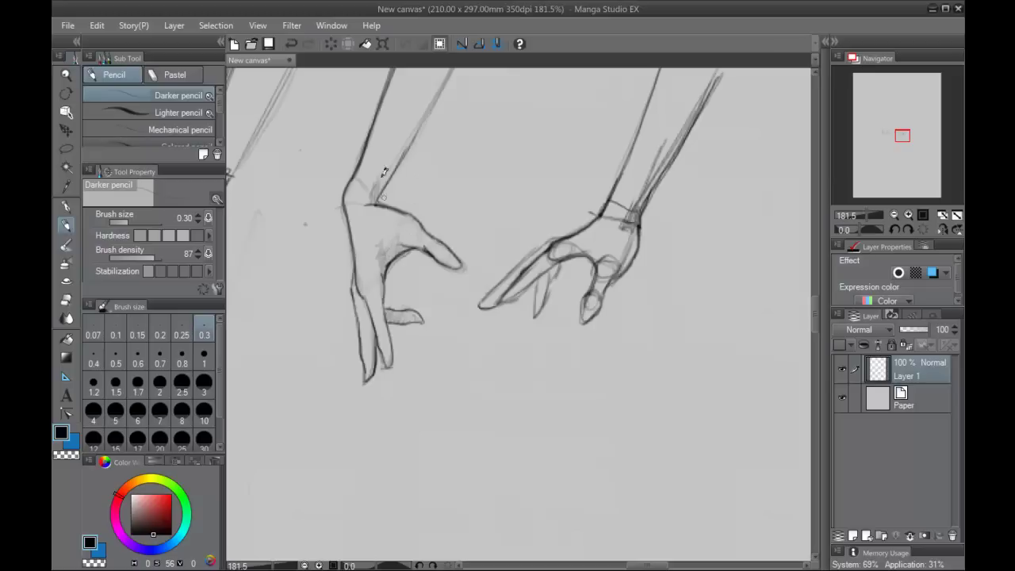
pyautogui.scroll(-3, 664, 265)
pyautogui.scroll(2, 666, 264)
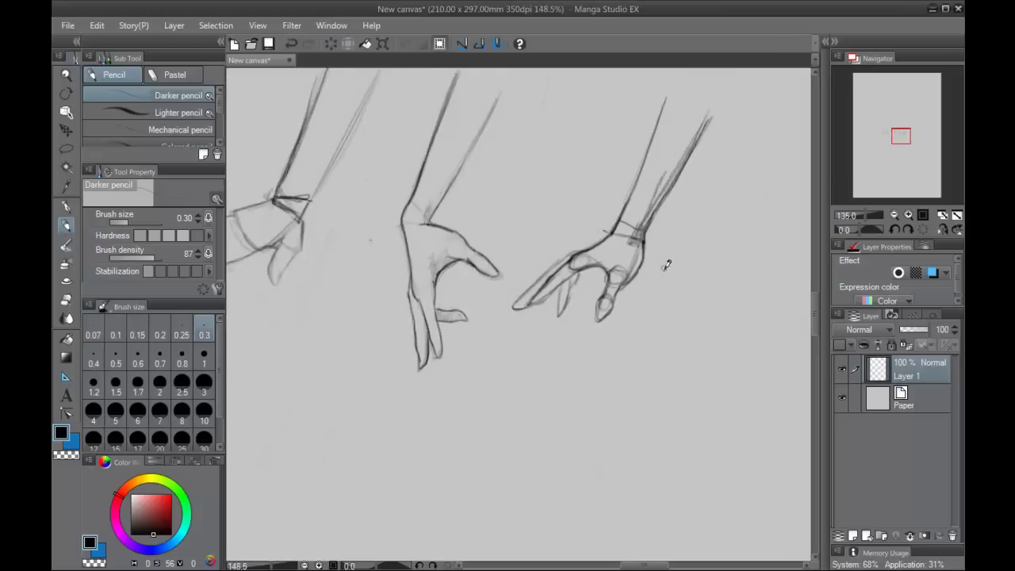
# Undo the redrawn thumb web and the thumb's rotation.
pyautogui.hotkey('ctrl', 'z')
pyautogui.hotkey('ctrl', 'z')
pyautogui.hotkey('ctrl', 'z')
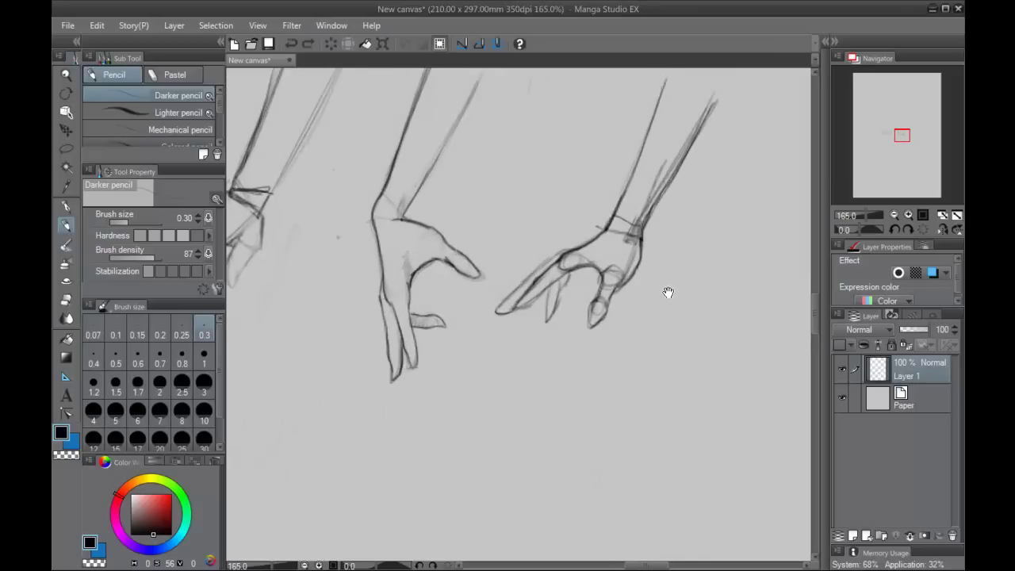
pyautogui.hotkey('ctrl', 'z')
pyautogui.hotkey('ctrl', 'z')
pyautogui.hotkey('ctrl', 'z')
pyautogui.hotkey('ctrl', 'z')
pyautogui.hotkey('ctrl', 'z')
pyautogui.hotkey('ctrl', 'z')
pyautogui.hotkey('ctrl', 'z')
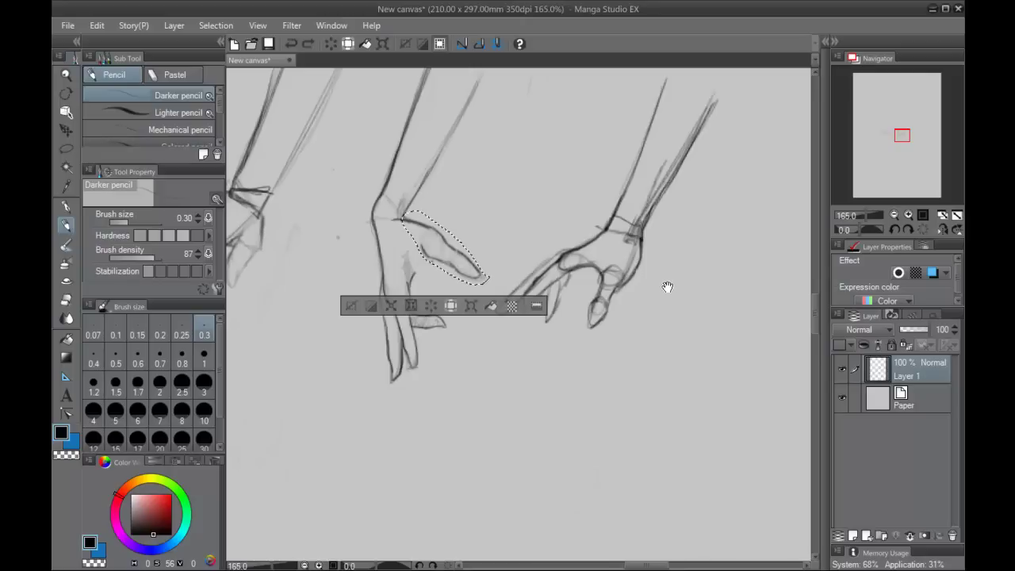
# Fade the rough construction lines of the reaching hand, from thumb tip to wrist, with the soft eraser.
pyautogui.moveTo(694, 201); pyautogui.dragTo(668, 220)
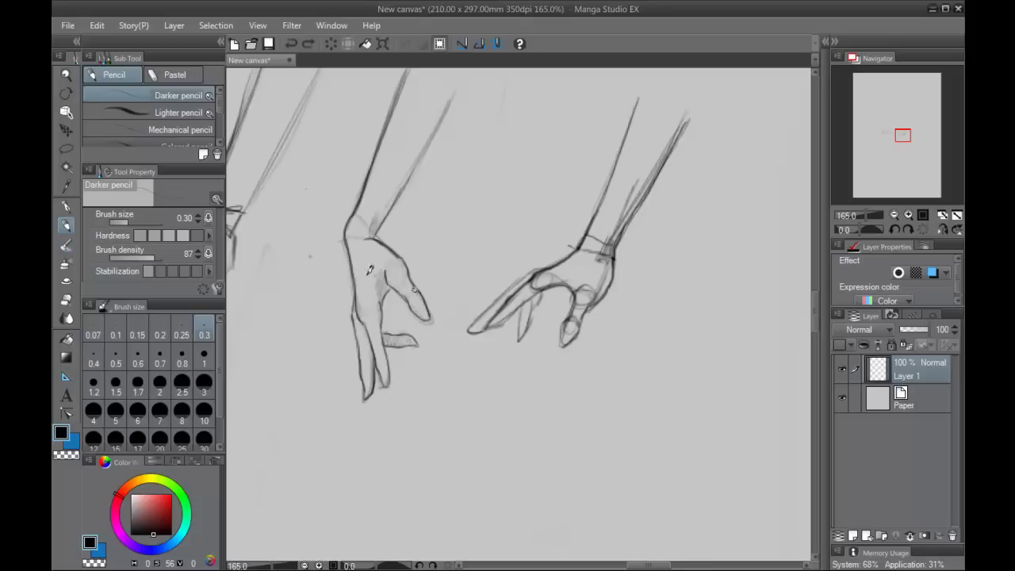
pyautogui.click(70, 300)
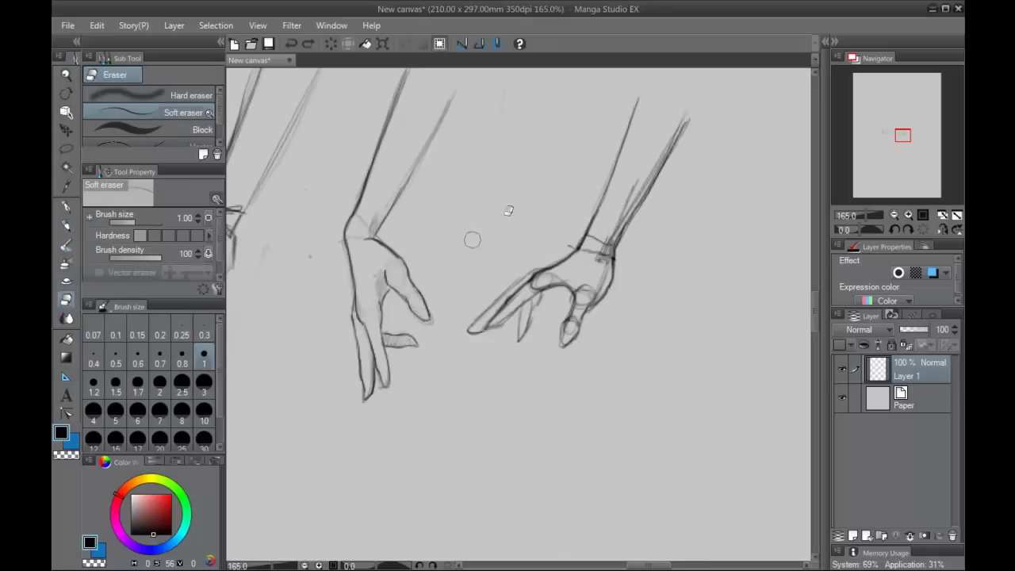
pyautogui.moveTo(576, 346)
pyautogui.mouseDown()
pyautogui.moveTo(614, 280)
pyautogui.moveTo(609, 241)
pyautogui.moveTo(627, 199)
pyautogui.moveTo(575, 306)
pyautogui.moveTo(565, 303)
pyautogui.moveTo(587, 253)
pyautogui.moveTo(551, 279)
pyautogui.moveTo(560, 263)
pyautogui.moveTo(550, 252)
pyautogui.moveTo(531, 289)
pyautogui.moveTo(569, 256)
pyautogui.moveTo(555, 316)
pyautogui.moveTo(610, 240)
pyautogui.mouseUp()
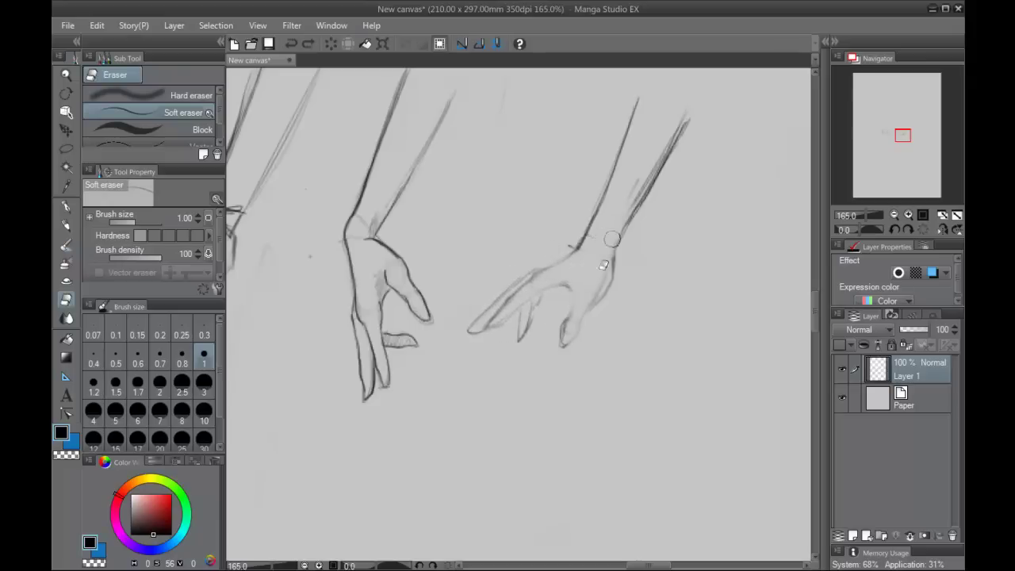
# Redraw the reaching hand's thumb-side contour with the 0.30 darker pencil, from the wrist down around the thumb tip.
pyautogui.click(67, 225)
pyautogui.scroll(1, 619, 228)
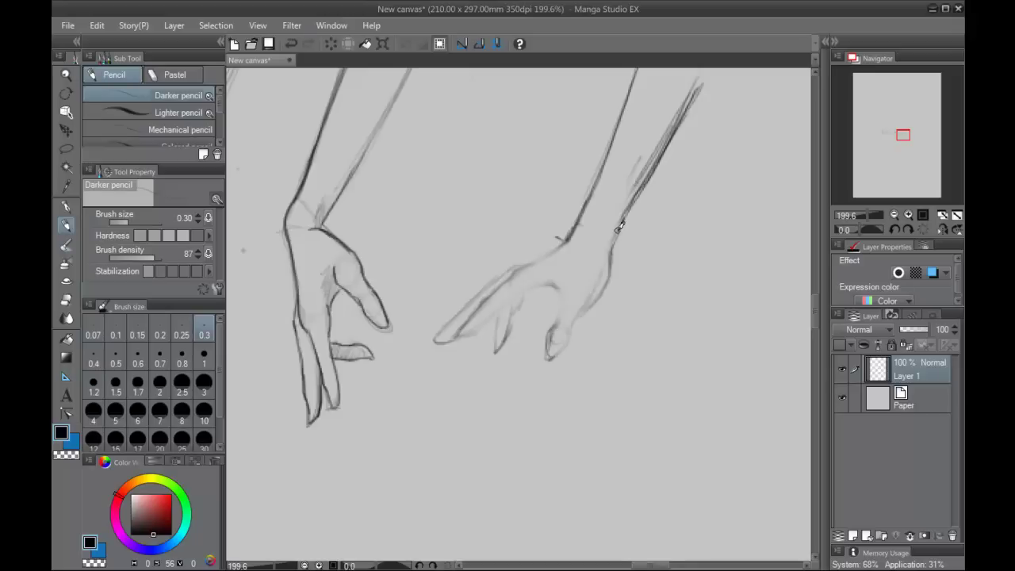
pyautogui.moveTo(619, 227)
pyautogui.mouseDown()
pyautogui.moveTo(612, 279)
pyautogui.moveTo(605, 289)
pyautogui.moveTo(614, 256)
pyautogui.moveTo(604, 293)
pyautogui.moveTo(585, 312)
pyautogui.moveTo(580, 262)
pyautogui.moveTo(578, 297)
pyautogui.moveTo(567, 292)
pyautogui.moveTo(565, 301)
pyautogui.moveTo(572, 285)
pyautogui.moveTo(553, 337)
pyautogui.moveTo(554, 327)
pyautogui.moveTo(576, 326)
pyautogui.moveTo(549, 360)
pyautogui.mouseUp()
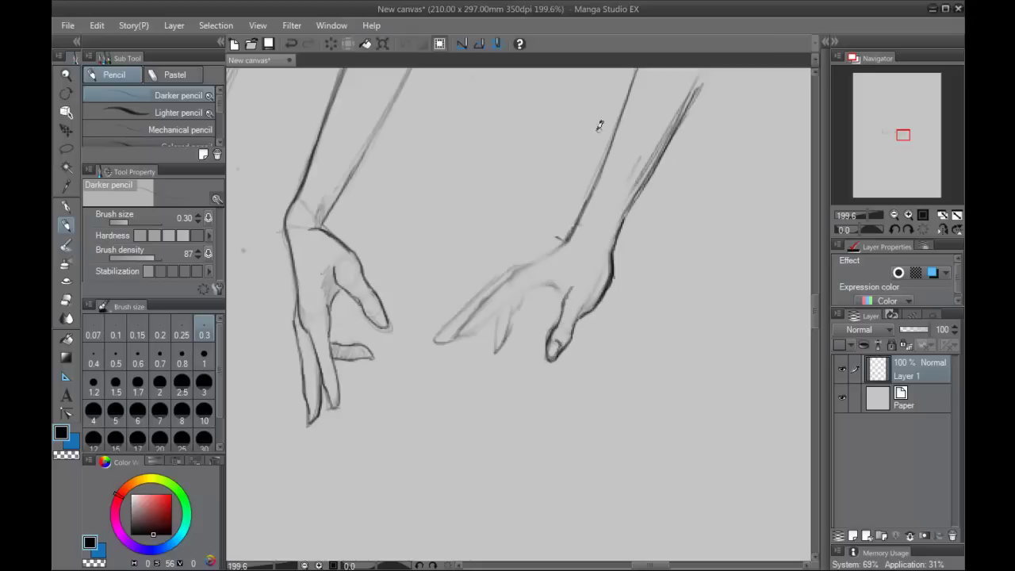
# Outline the reaching hand's thumb web, back of the hand, index finger and the finger beside it.
pyautogui.moveTo(553, 284); pyautogui.dragTo(570, 291)
pyautogui.moveTo(575, 225)
pyautogui.mouseDown()
pyautogui.moveTo(503, 288)
pyautogui.moveTo(516, 266)
pyautogui.moveTo(455, 331)
pyautogui.moveTo(476, 332)
pyautogui.moveTo(555, 280)
pyautogui.moveTo(492, 297)
pyautogui.mouseUp()
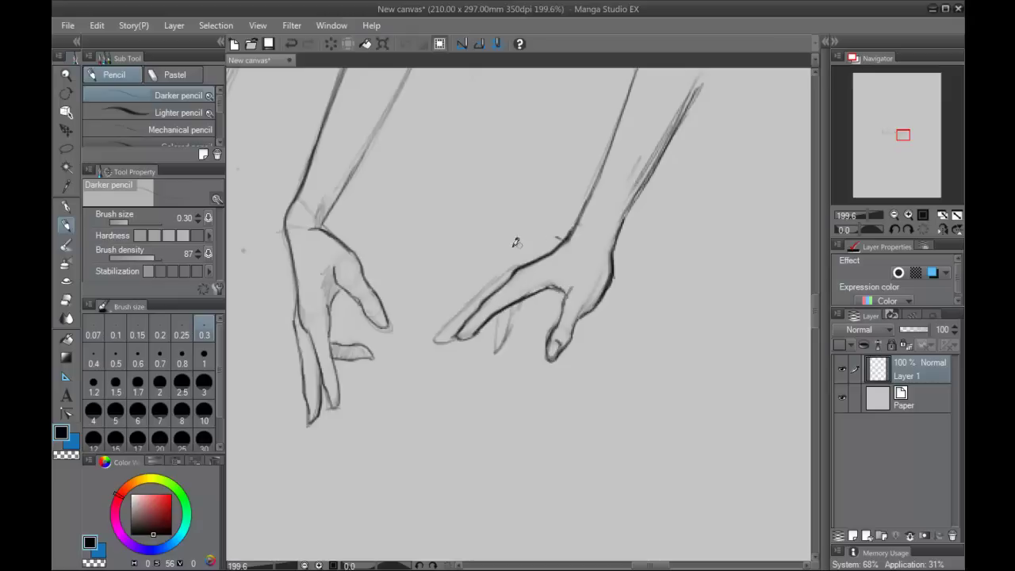
pyautogui.moveTo(537, 252)
pyautogui.mouseDown()
pyautogui.moveTo(477, 291)
pyautogui.moveTo(434, 342)
pyautogui.moveTo(452, 341)
pyautogui.mouseUp()
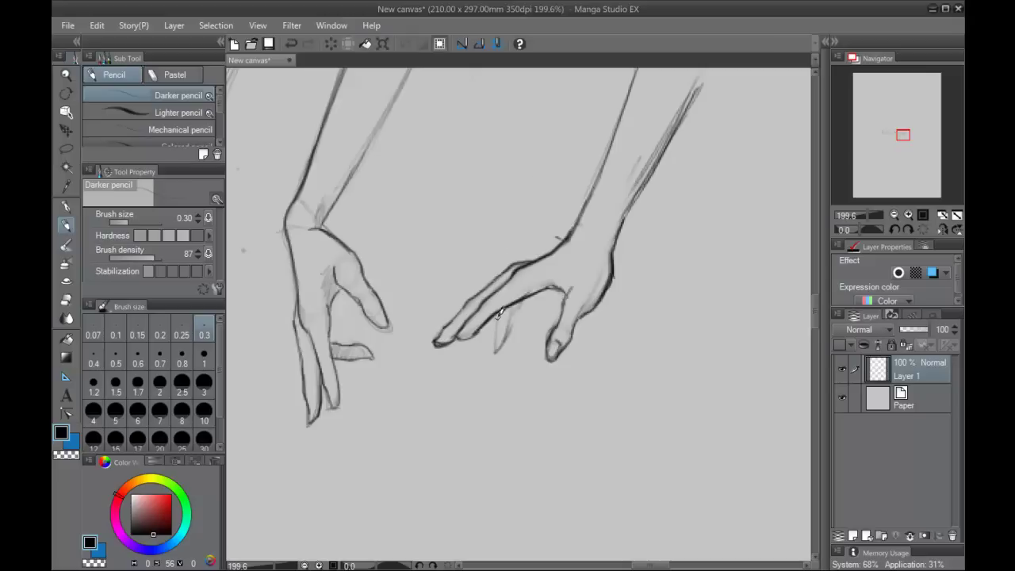
# Draw and shade the finger hanging behind the reaching hand's index finger, undoing unsatisfactory strokes.
pyautogui.moveTo(500, 313); pyautogui.dragTo(503, 353)
pyautogui.hotkey('ctrl', 'z')
pyautogui.hotkey('ctrl', 'z')
pyautogui.hotkey('ctrl', 'z')
pyautogui.moveTo(497, 316); pyautogui.dragTo(498, 336)
pyautogui.hotkey('ctrl', 'z')
pyautogui.moveTo(511, 307)
pyautogui.mouseDown()
pyautogui.moveTo(525, 286)
pyautogui.moveTo(501, 309)
pyautogui.moveTo(499, 352)
pyautogui.moveTo(498, 318)
pyautogui.moveTo(503, 350)
pyautogui.moveTo(516, 302)
pyautogui.moveTo(501, 351)
pyautogui.moveTo(500, 308)
pyautogui.moveTo(513, 302)
pyautogui.moveTo(499, 353)
pyautogui.mouseUp()
pyautogui.hotkey('ctrl', 'z')
pyautogui.hotkey('ctrl', 'z')
pyautogui.hotkey('ctrl', 'z')
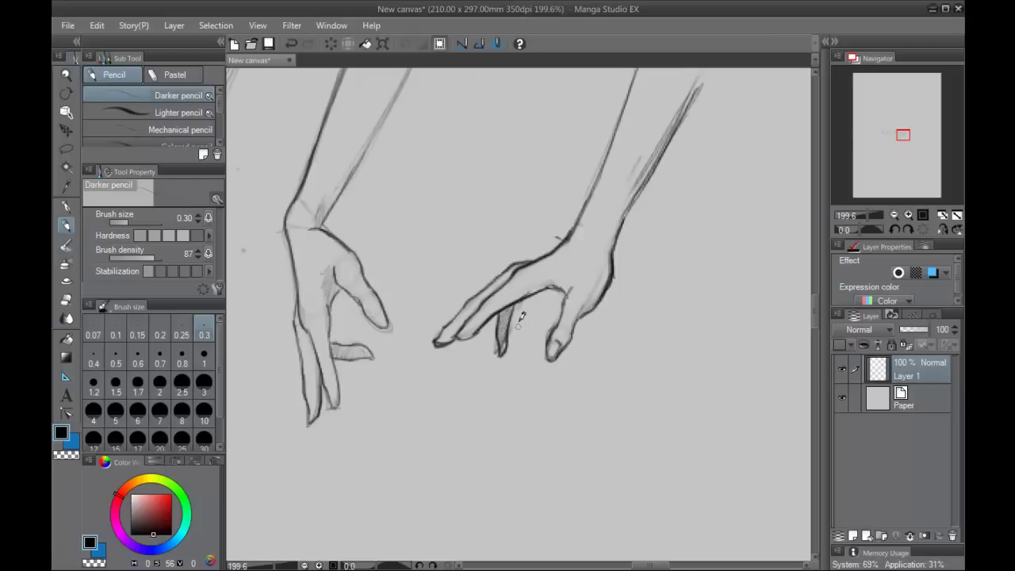
# Erase the nail detail inside the reaching hand's thumb and strengthen the contour around its wrist with the pencil.
pyautogui.scroll(-4, 521, 317)
pyautogui.scroll(-1, 700, 310)
pyautogui.scroll(1, 479, 262)
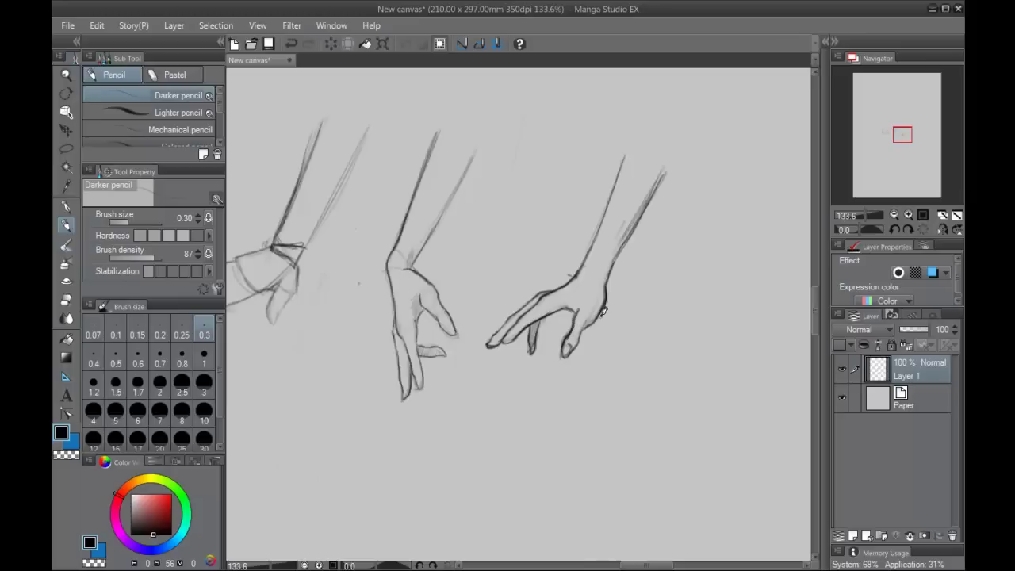
pyautogui.scroll(2, 590, 261)
pyautogui.press('e')
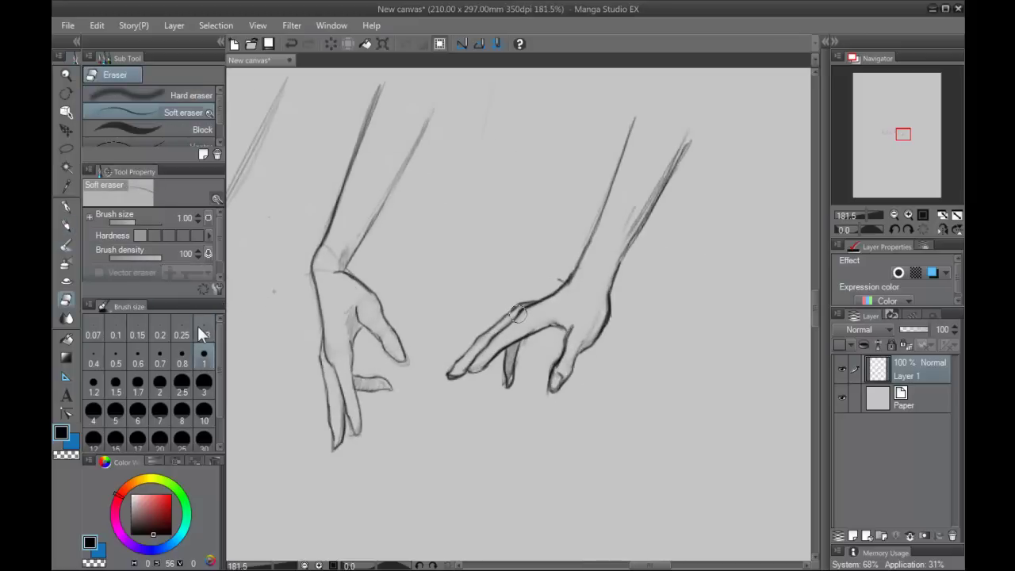
pyautogui.moveTo(559, 369)
pyautogui.mouseDown()
pyautogui.moveTo(558, 383)
pyautogui.moveTo(561, 359)
pyautogui.moveTo(550, 385)
pyautogui.moveTo(583, 352)
pyautogui.mouseUp()
pyautogui.click(66, 226)
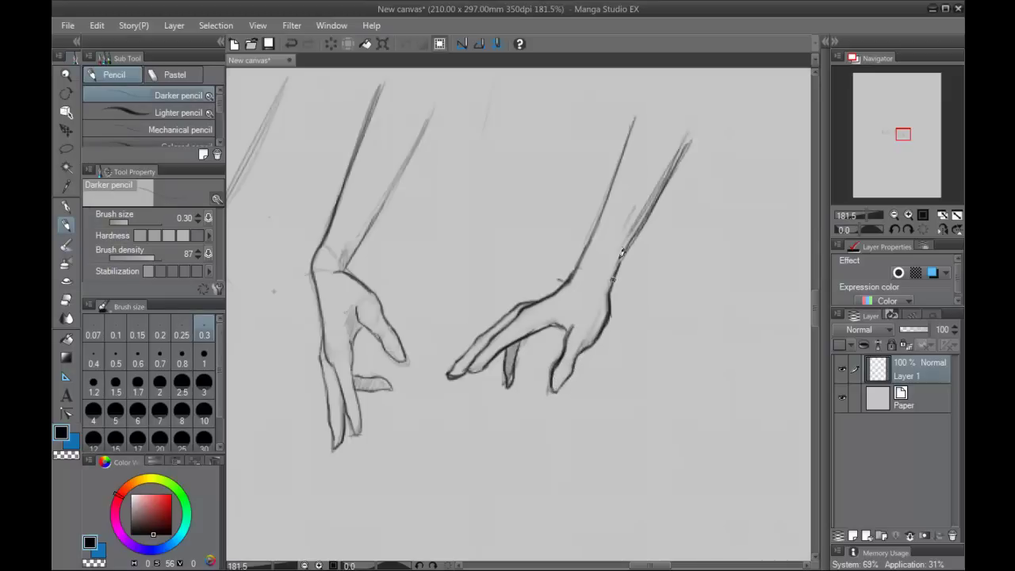
pyautogui.moveTo(646, 223)
pyautogui.mouseDown()
pyautogui.moveTo(641, 170)
pyautogui.moveTo(619, 139)
pyautogui.moveTo(589, 248)
pyautogui.mouseUp()
# Sketch a small panel with a tabletop and a simple figure raising one hand in the page's upper-left corner.
pyautogui.scroll(-6, 616, 213)
pyautogui.moveTo(624, 281); pyautogui.dragTo(684, 255)
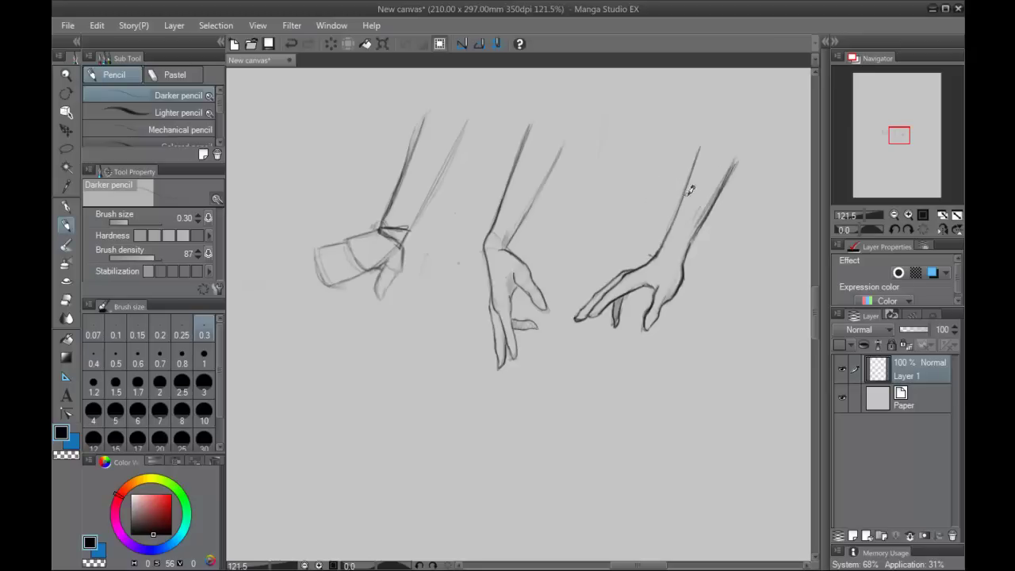
pyautogui.scroll(-3, 704, 198)
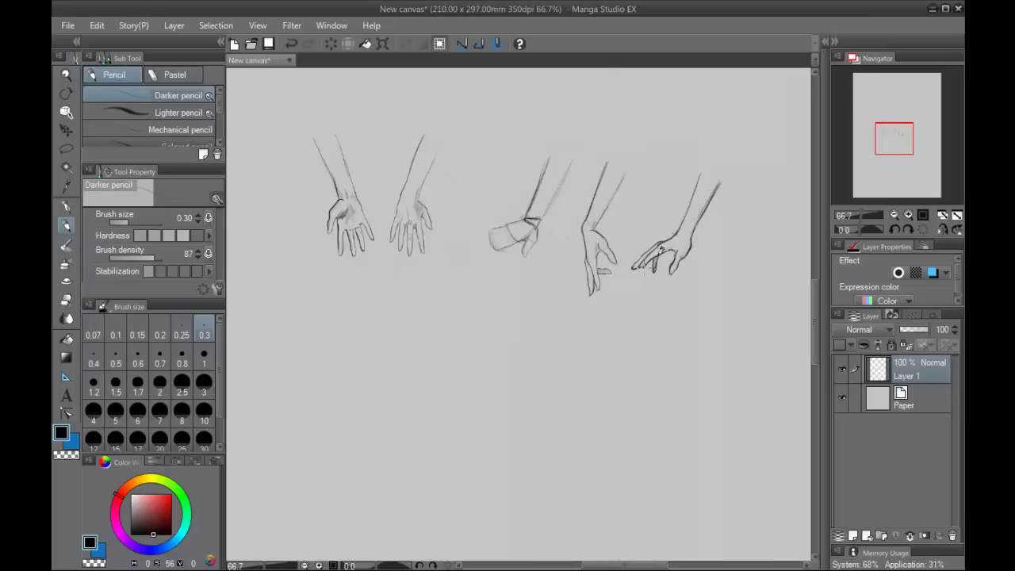
pyautogui.moveTo(567, 402)
pyautogui.mouseDown()
pyautogui.moveTo(512, 394)
pyautogui.moveTo(537, 330)
pyautogui.mouseUp()
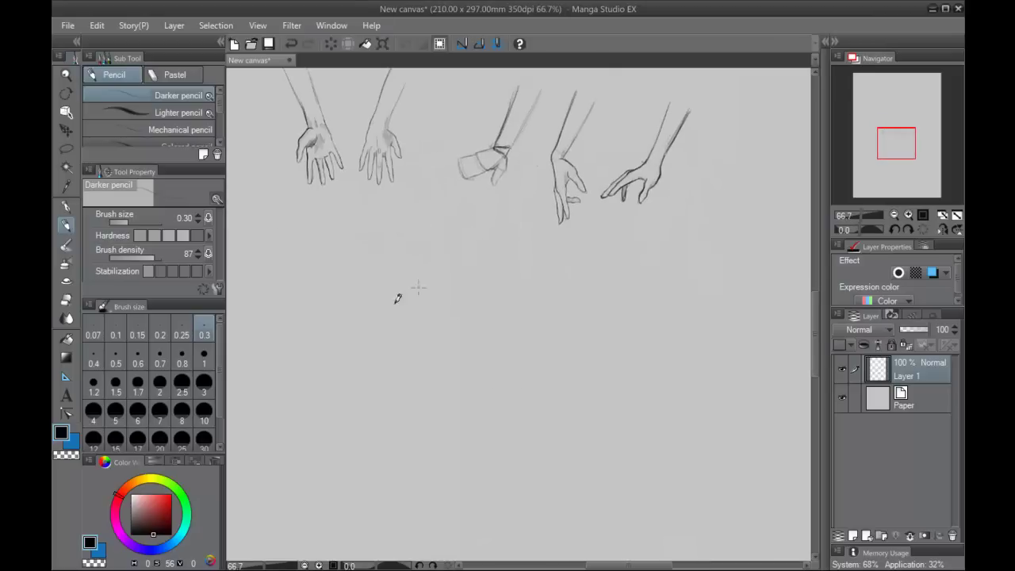
pyautogui.scroll(-2, 727, 381)
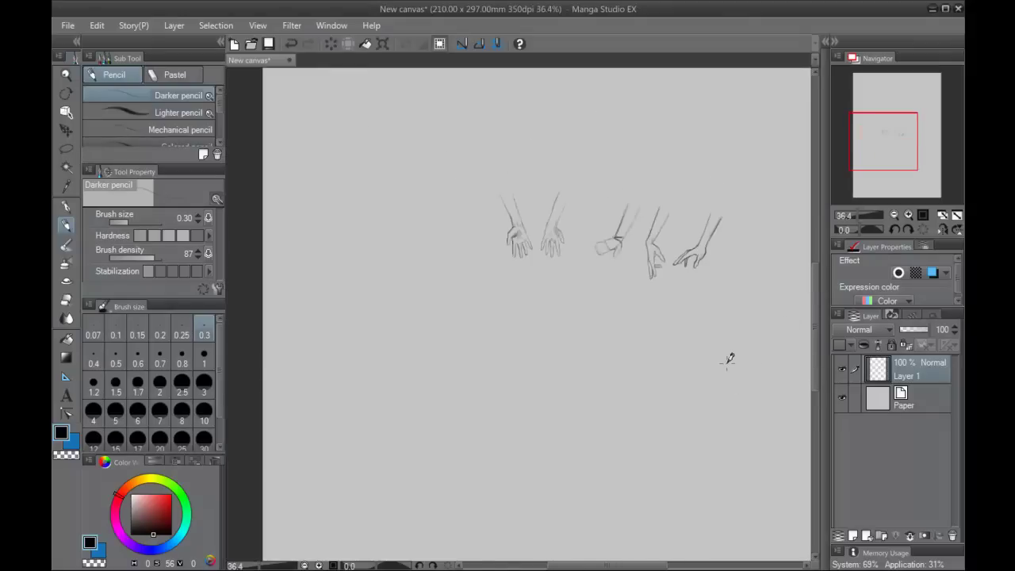
pyautogui.scroll(-3, 729, 356)
pyautogui.moveTo(716, 333); pyautogui.dragTo(511, 251)
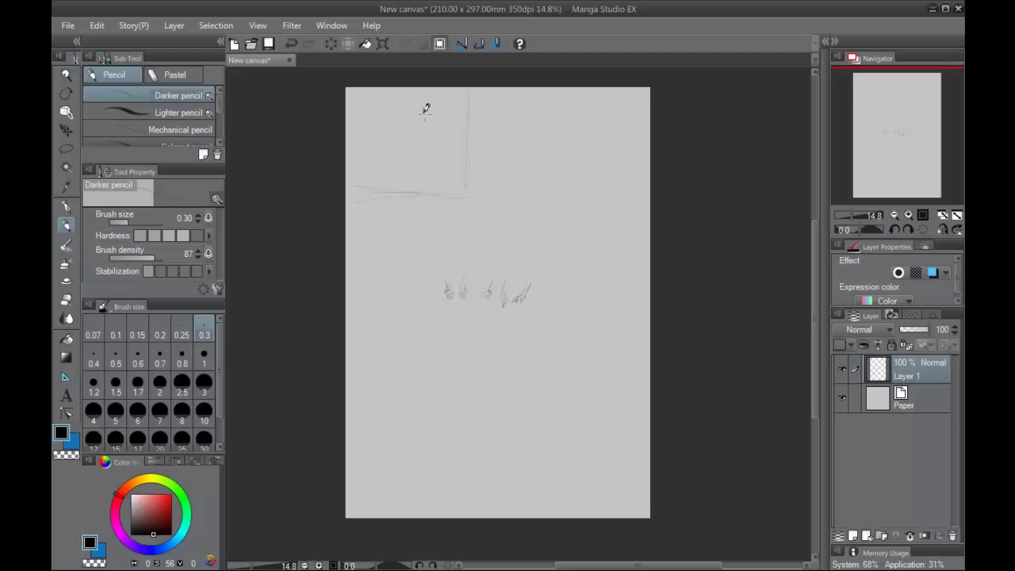
pyautogui.moveTo(425, 127)
pyautogui.mouseDown()
pyautogui.moveTo(408, 148)
pyautogui.moveTo(411, 161)
pyautogui.moveTo(423, 136)
pyautogui.moveTo(426, 170)
pyautogui.moveTo(410, 193)
pyautogui.moveTo(408, 183)
pyautogui.moveTo(423, 184)
pyautogui.moveTo(413, 140)
pyautogui.moveTo(431, 145)
pyautogui.moveTo(404, 142)
pyautogui.moveTo(387, 170)
pyautogui.moveTo(369, 143)
pyautogui.mouseUp()
# Erase the small panel and figure from the page corner with the soft eraser at size 10.
pyautogui.click(200, 383)
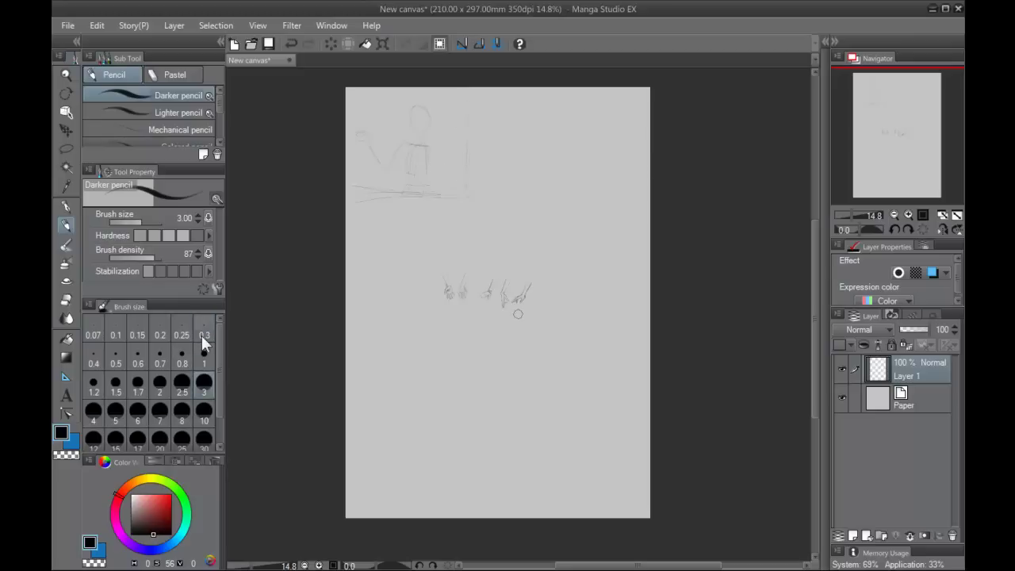
pyautogui.click(66, 299)
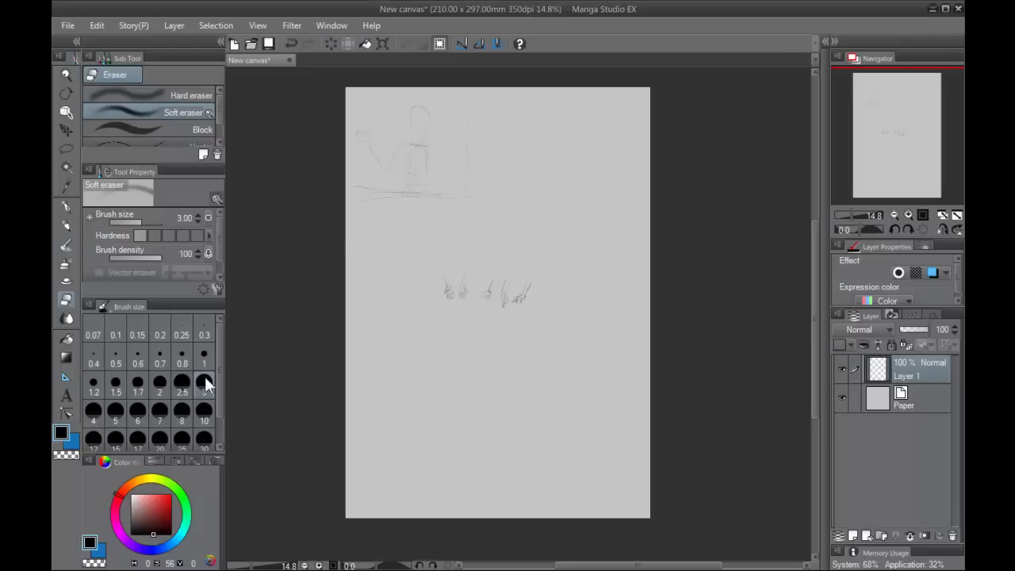
pyautogui.moveTo(408, 187); pyautogui.dragTo(417, 115)
pyautogui.click(204, 411)
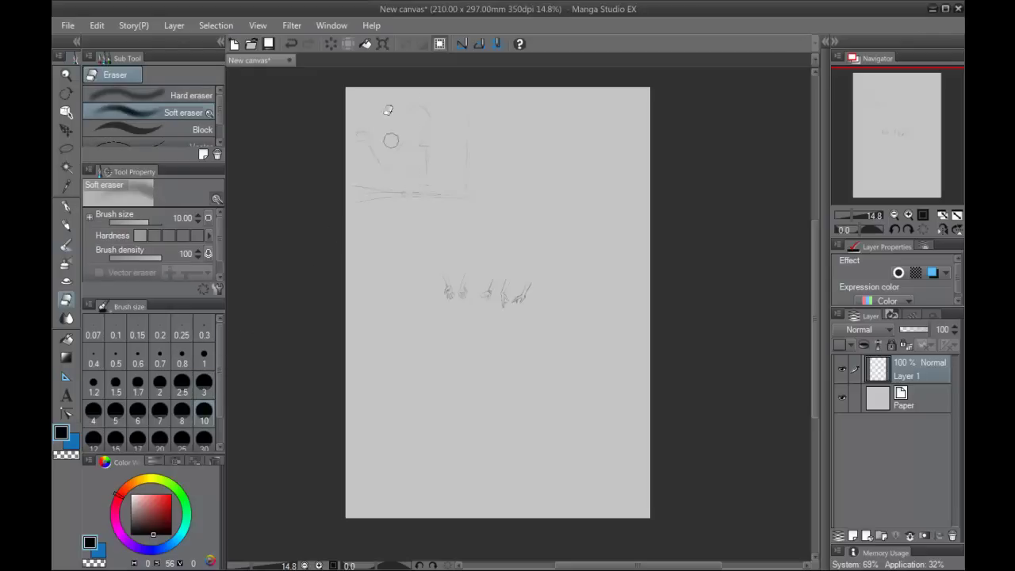
pyautogui.moveTo(389, 141)
pyautogui.mouseDown()
pyautogui.moveTo(351, 152)
pyautogui.moveTo(358, 199)
pyautogui.moveTo(396, 118)
pyautogui.moveTo(402, 209)
pyautogui.moveTo(430, 145)
pyautogui.moveTo(398, 110)
pyautogui.moveTo(459, 197)
pyautogui.moveTo(472, 146)
pyautogui.moveTo(458, 199)
pyautogui.mouseUp()
# Examine the row of hand sketches, comparing the poses and how the reaching hand flows out of its forearm.
pyautogui.scroll(5, 502, 169)
pyautogui.moveTo(610, 384); pyautogui.dragTo(617, 222)
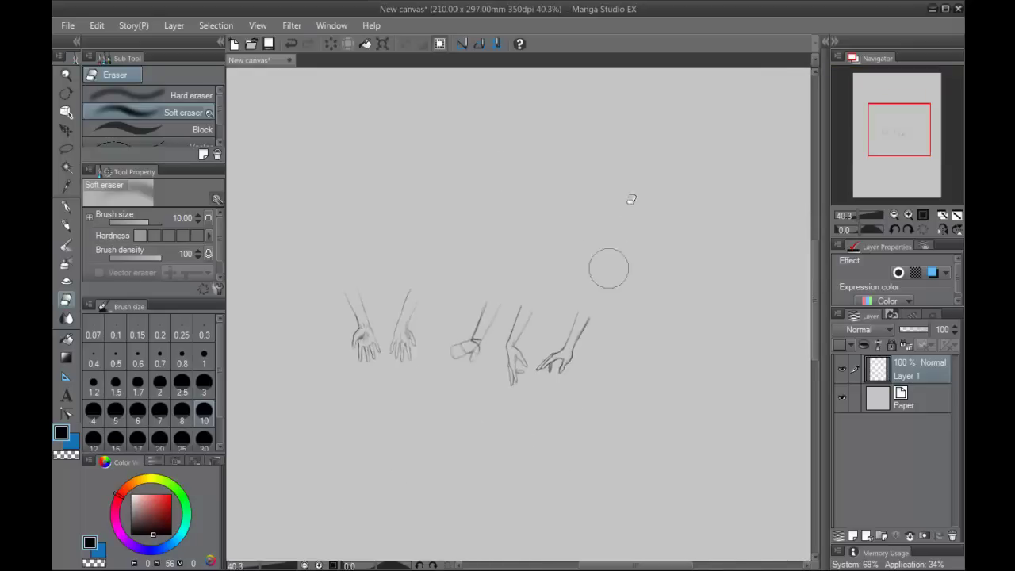
pyautogui.scroll(4, 631, 199)
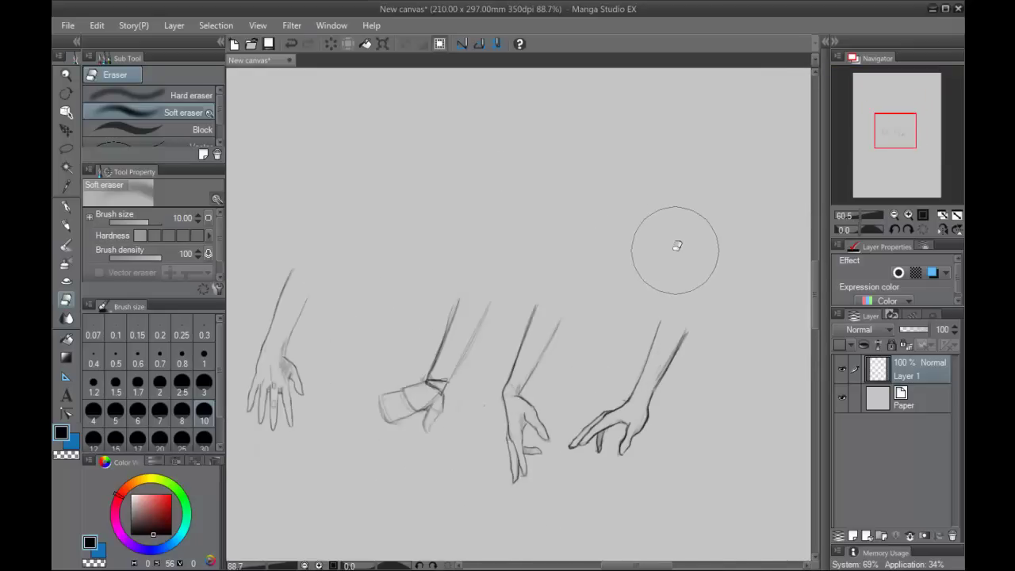
pyautogui.moveTo(618, 274); pyautogui.dragTo(684, 206)
pyautogui.scroll(1, 661, 227)
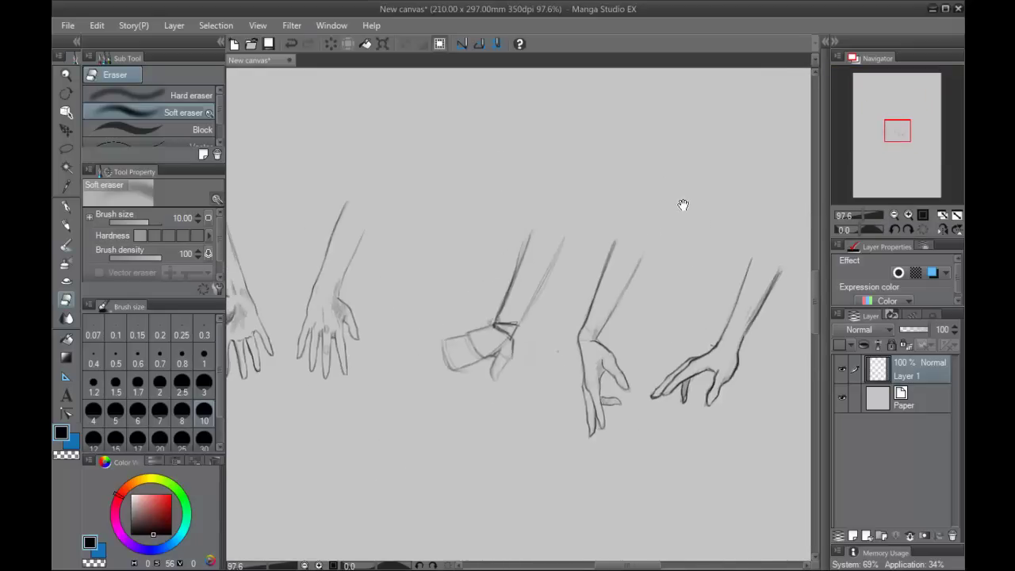
pyautogui.scroll(-3, 695, 172)
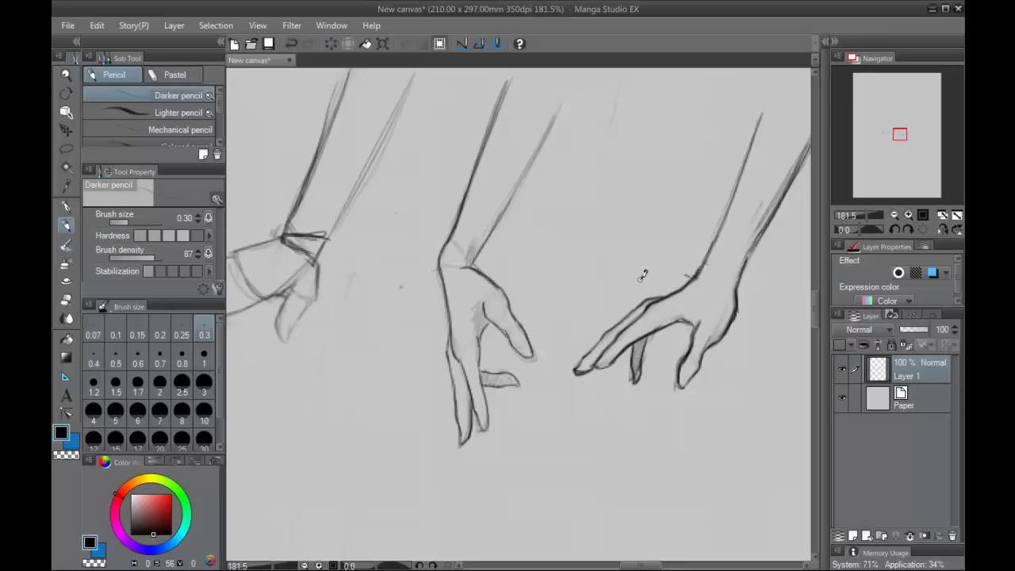
pyautogui.scroll(-6, 643, 274)
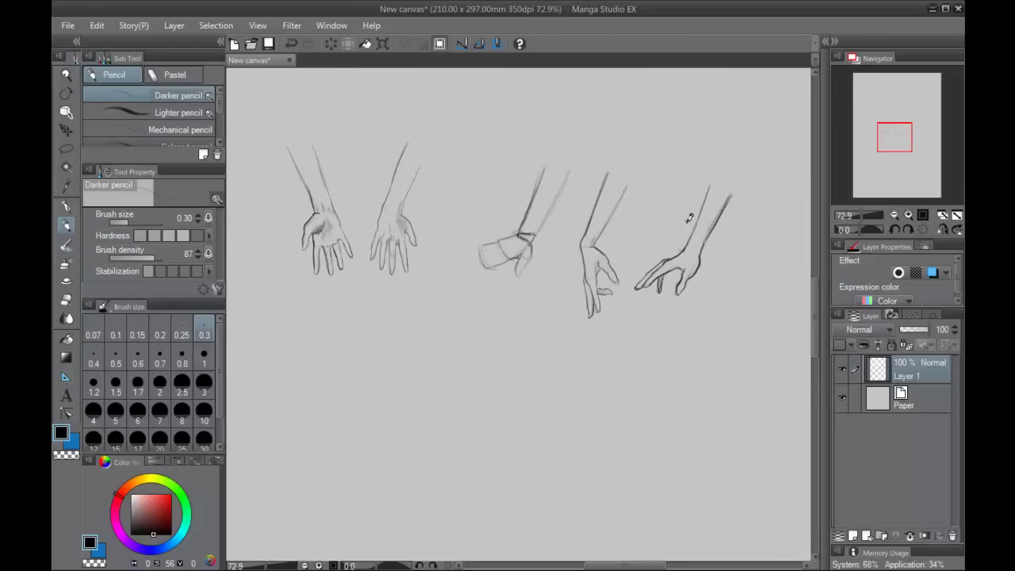
pyautogui.moveTo(725, 193); pyautogui.dragTo(574, 367)
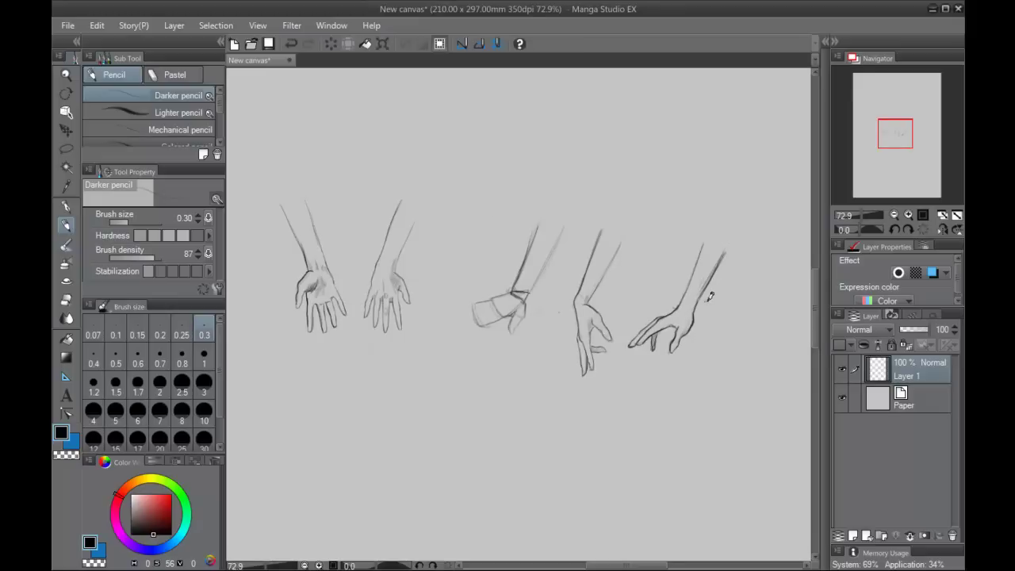
pyautogui.scroll(4, 705, 290)
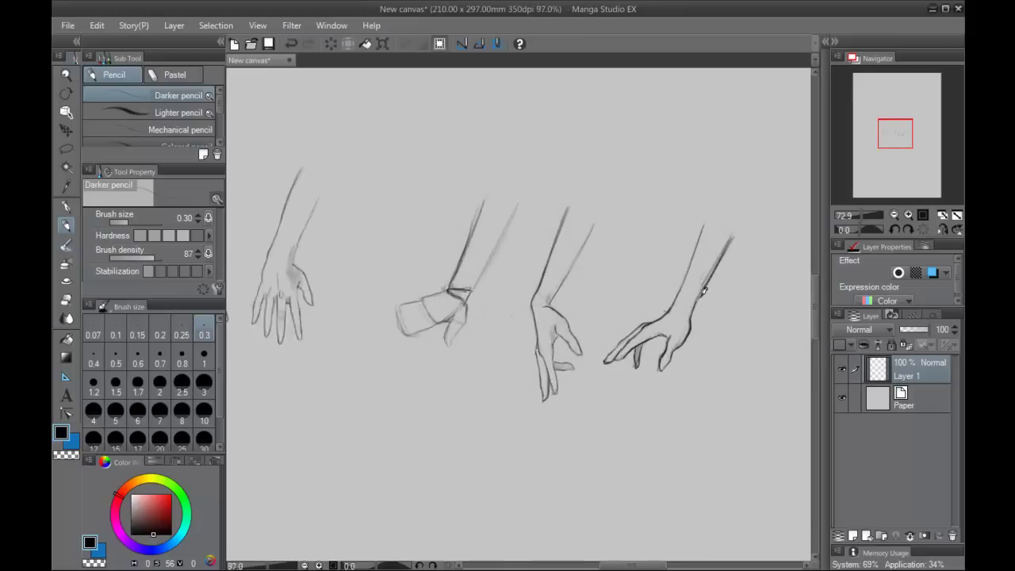
pyautogui.scroll(3, 692, 284)
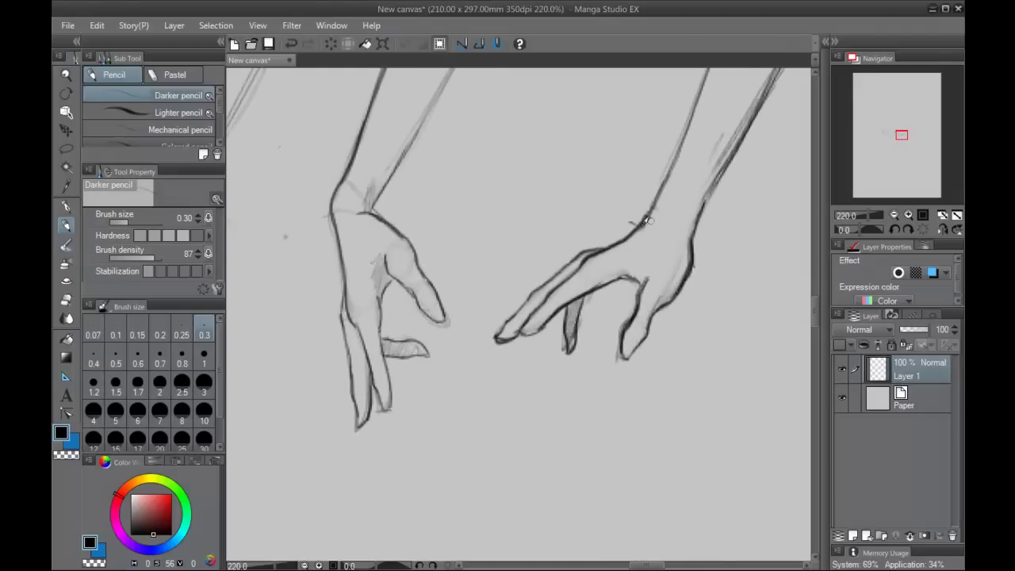
# Try marking the knuckle and the lines running from wrist to fingers on the reaching hand, and undo the marks.
pyautogui.moveTo(590, 257)
pyautogui.mouseDown()
pyautogui.moveTo(643, 242)
pyautogui.moveTo(601, 248)
pyautogui.moveTo(582, 267)
pyautogui.mouseUp()
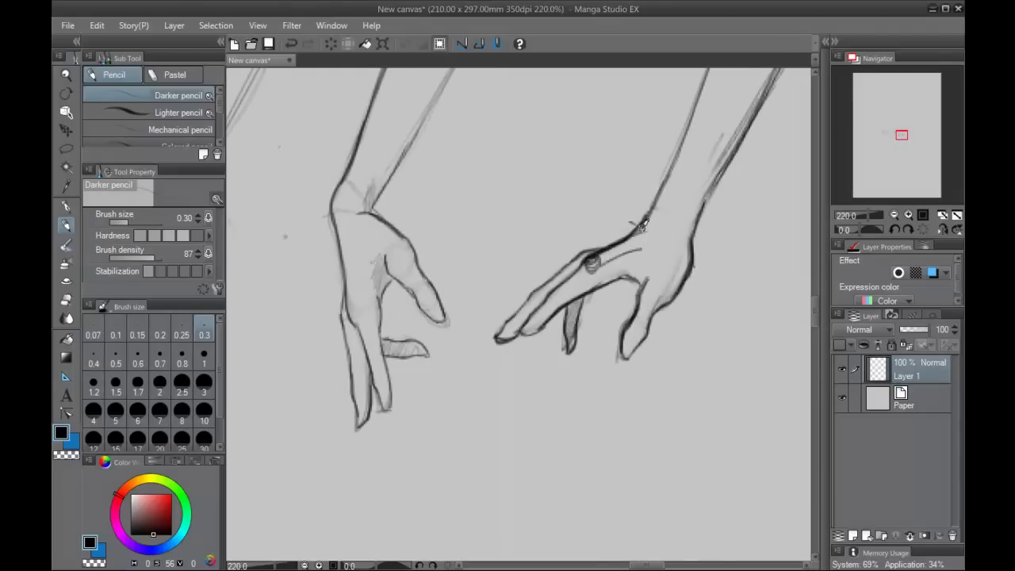
pyautogui.moveTo(641, 230); pyautogui.dragTo(532, 316)
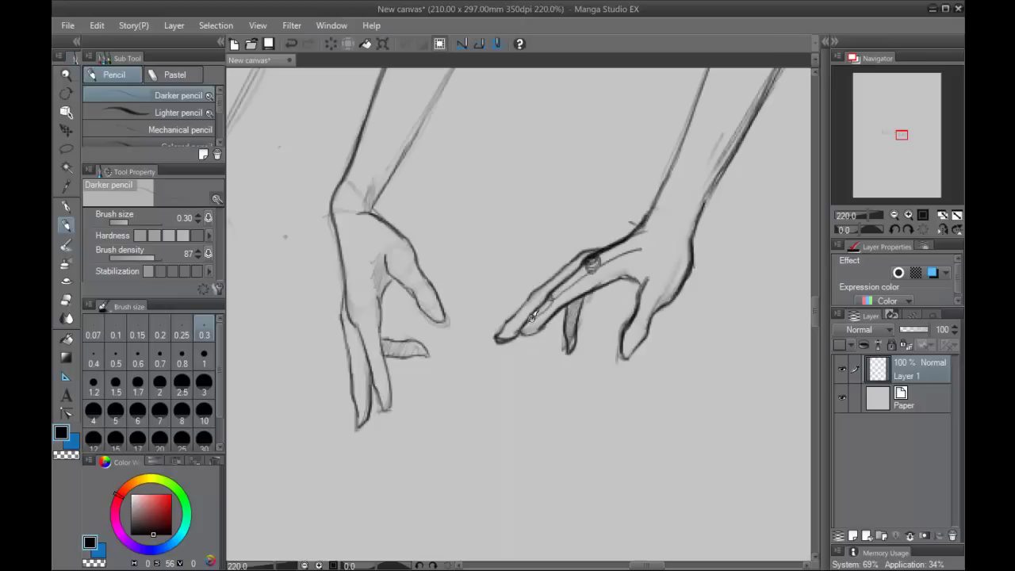
pyautogui.hotkey('ctrl', 'z')
pyautogui.hotkey('ctrl', 'z')
pyautogui.hotkey('ctrl', 'z')
pyautogui.hotkey('ctrl', 'z')
pyautogui.hotkey('ctrl', 'z')
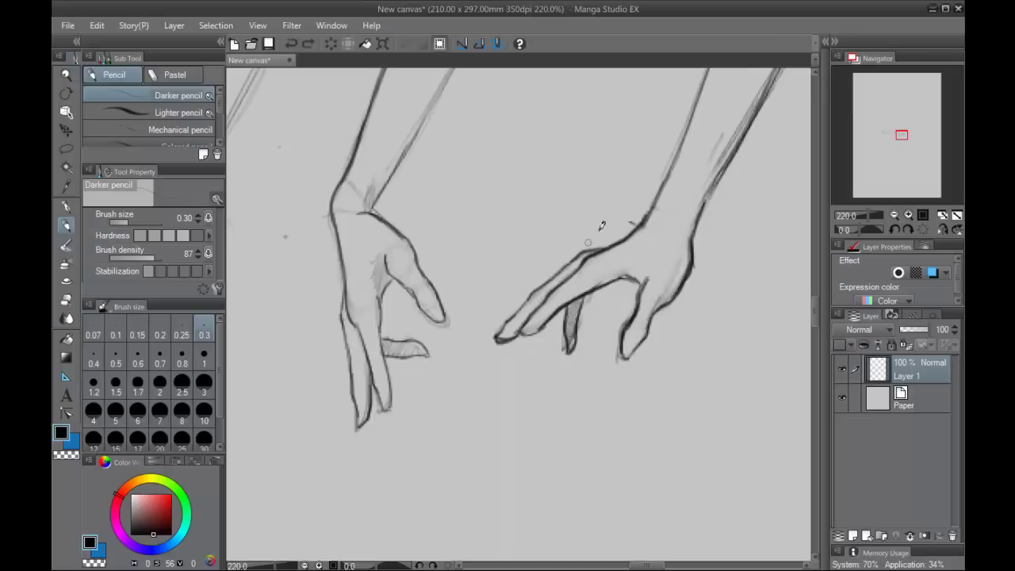
# Try cross-section lines at the joints of the reaching hand's index finger, and undo them.
pyautogui.moveTo(593, 260)
pyautogui.mouseDown()
pyautogui.moveTo(600, 284)
pyautogui.moveTo(562, 308)
pyautogui.mouseUp()
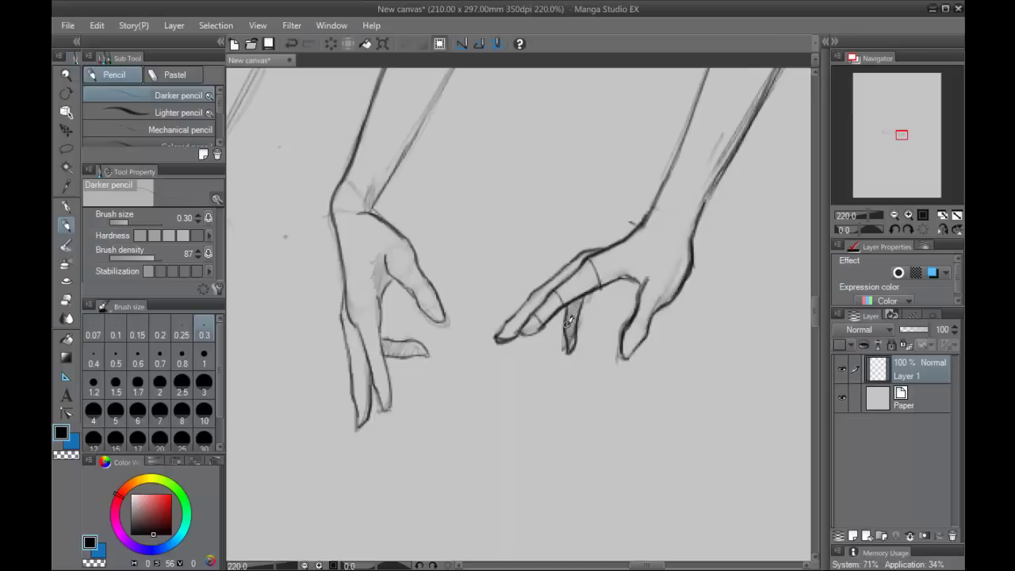
pyautogui.hotkey('ctrl', 'z')
pyautogui.hotkey('ctrl', 'z')
# Sketch an alternative index finger bending down from the knuckle and curling toward the thumb, with joint lines.
pyautogui.moveTo(587, 259)
pyautogui.mouseDown()
pyautogui.moveTo(607, 290)
pyautogui.moveTo(609, 281)
pyautogui.moveTo(600, 308)
pyautogui.moveTo(587, 310)
pyautogui.moveTo(597, 313)
pyautogui.moveTo(609, 279)
pyautogui.moveTo(595, 252)
pyautogui.moveTo(596, 331)
pyautogui.moveTo(591, 310)
pyautogui.moveTo(587, 318)
pyautogui.moveTo(593, 338)
pyautogui.moveTo(599, 316)
pyautogui.moveTo(603, 331)
pyautogui.moveTo(594, 333)
pyautogui.moveTo(616, 336)
pyautogui.moveTo(595, 339)
pyautogui.moveTo(616, 342)
pyautogui.moveTo(584, 320)
pyautogui.mouseUp()
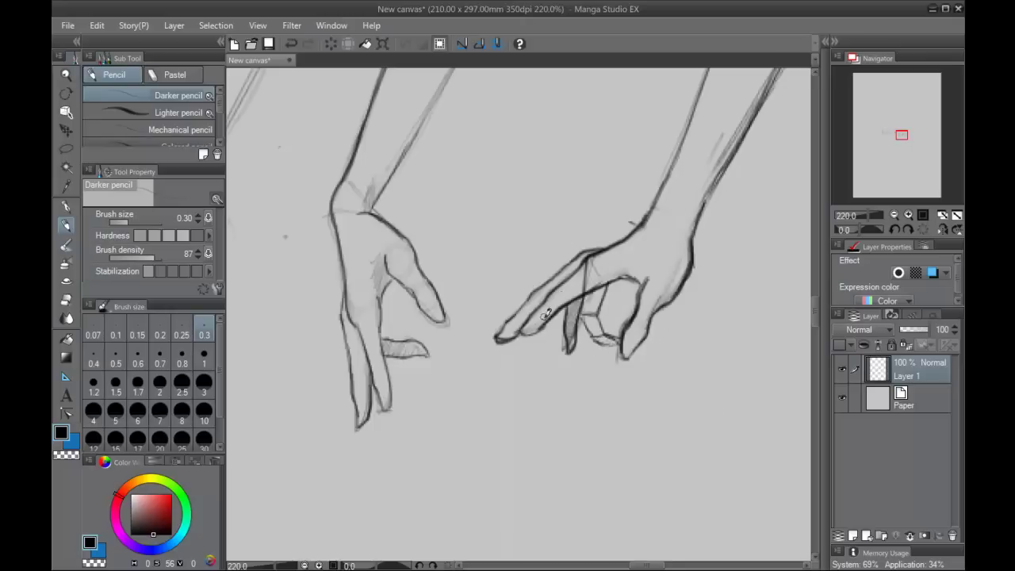
pyautogui.moveTo(535, 316)
pyautogui.mouseDown()
pyautogui.moveTo(544, 322)
pyautogui.moveTo(562, 304)
pyautogui.mouseUp()
pyautogui.moveTo(586, 319)
pyautogui.mouseDown()
pyautogui.moveTo(593, 341)
pyautogui.moveTo(620, 345)
pyautogui.moveTo(618, 353)
pyautogui.mouseUp()
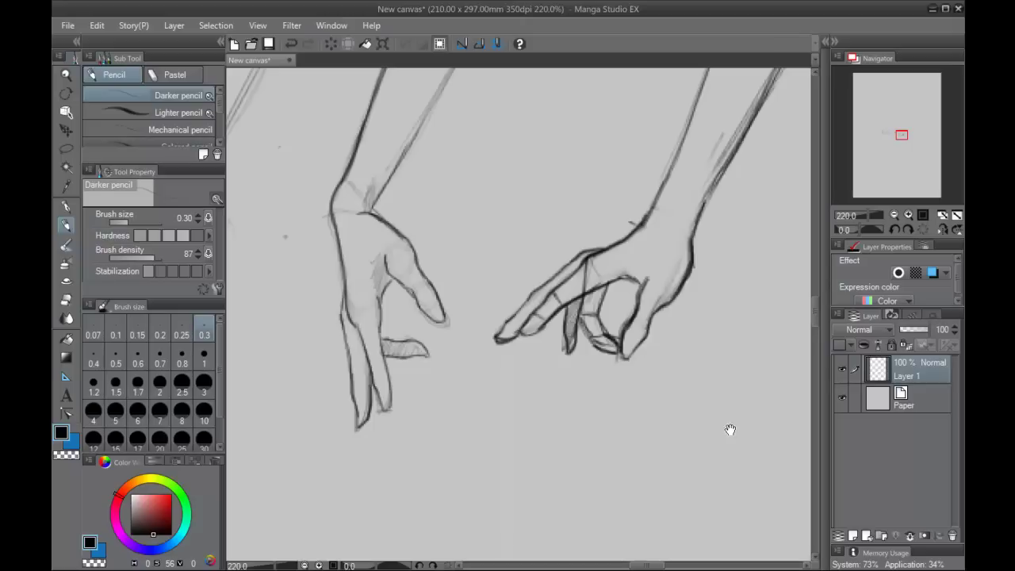
# Undo the bent index finger and its joint lines on the reaching hand.
pyautogui.hotkey('ctrl', 'z')
pyautogui.hotkey('ctrl', 'z')
pyautogui.hotkey('ctrl', 'z')
pyautogui.hotkey('ctrl', 'z')
pyautogui.hotkey('ctrl', 'z')
pyautogui.hotkey('ctrl', 'z')
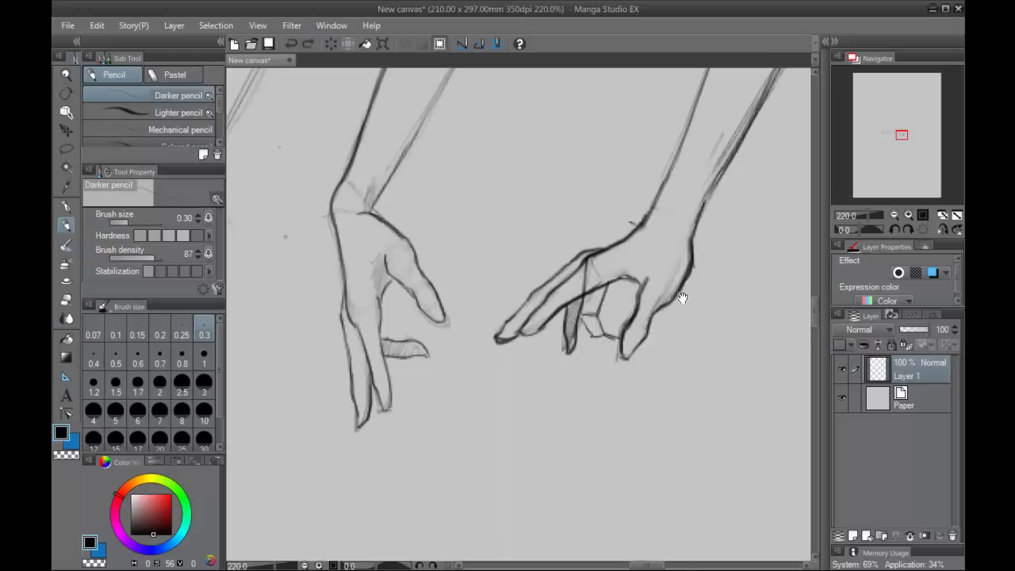
pyautogui.hotkey('ctrl', 'z')
pyautogui.hotkey('ctrl', 'z')
pyautogui.hotkey('ctrl', 'z')
pyautogui.hotkey('ctrl', 'z')
pyautogui.hotkey('ctrl', 'z')
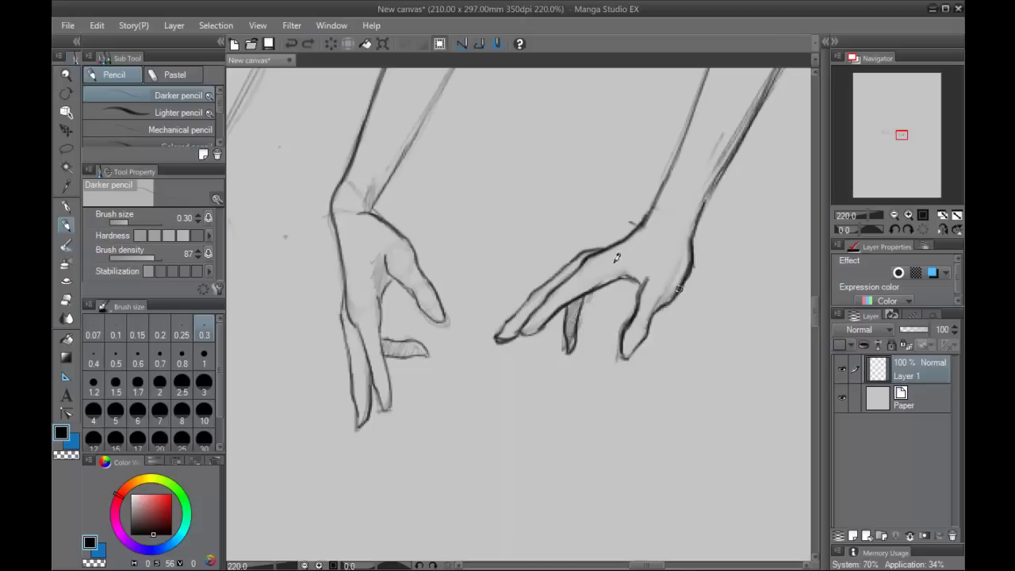
# Try contour strokes for an index finger raised straight out from the reaching hand's knuckle, and undo them.
pyautogui.moveTo(615, 247)
pyautogui.mouseDown()
pyautogui.moveTo(489, 231)
pyautogui.moveTo(545, 256)
pyautogui.moveTo(619, 266)
pyautogui.mouseUp()
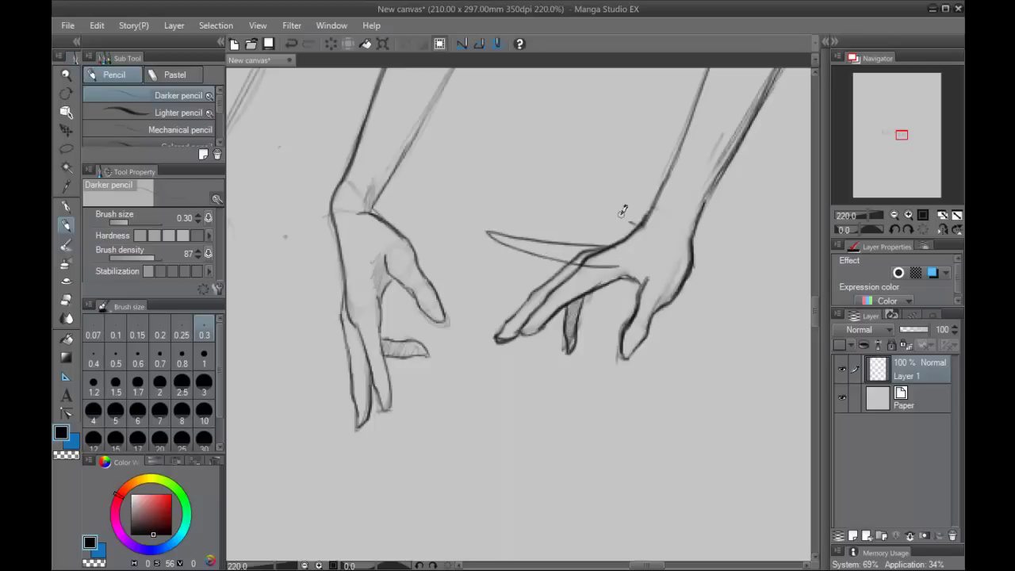
pyautogui.hotkey('ctrl', 'z')
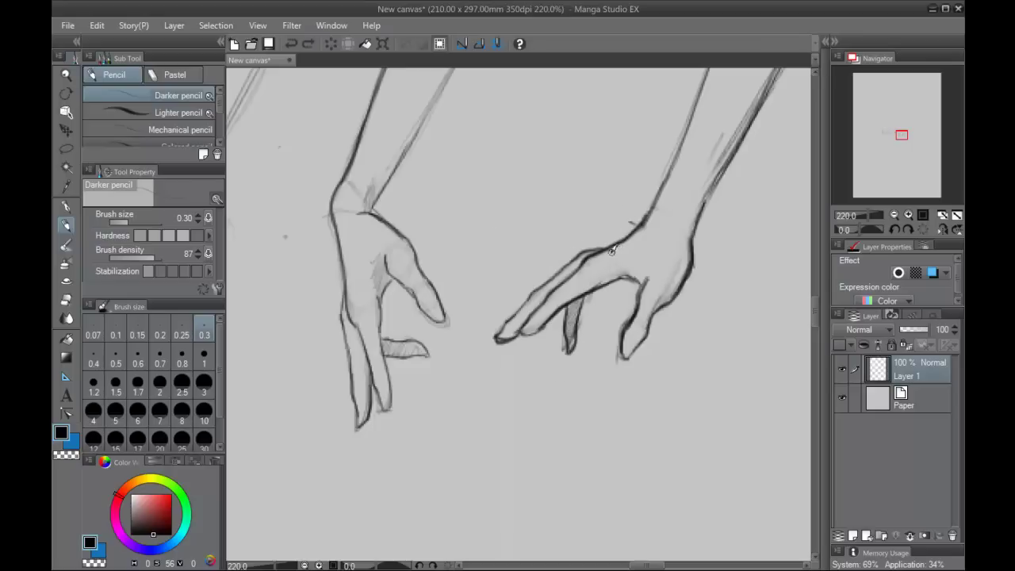
pyautogui.moveTo(612, 250); pyautogui.dragTo(512, 233)
pyautogui.moveTo(610, 269)
pyautogui.mouseDown()
pyautogui.moveTo(491, 247)
pyautogui.moveTo(579, 266)
pyautogui.moveTo(515, 237)
pyautogui.moveTo(499, 245)
pyautogui.mouseUp()
pyautogui.hotkey('ctrl', 'z')
pyautogui.hotkey('ctrl', 'z')
pyautogui.hotkey('ctrl', 'z')
pyautogui.hotkey('ctrl', 'z')
pyautogui.hotkey('ctrl', 'z')
pyautogui.hotkey('ctrl', 'z')
pyautogui.hotkey('ctrl', 'z')
pyautogui.hotkey('ctrl', 'z')
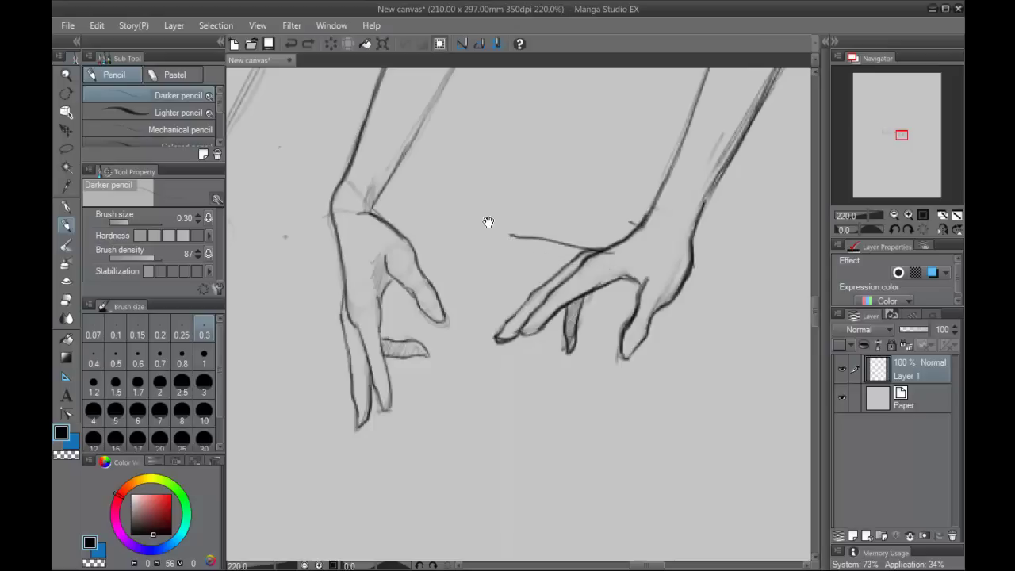
# Try a flatter pair of upper and lower strokes for the raised index finger, and undo them.
pyautogui.moveTo(616, 255); pyautogui.dragTo(556, 252)
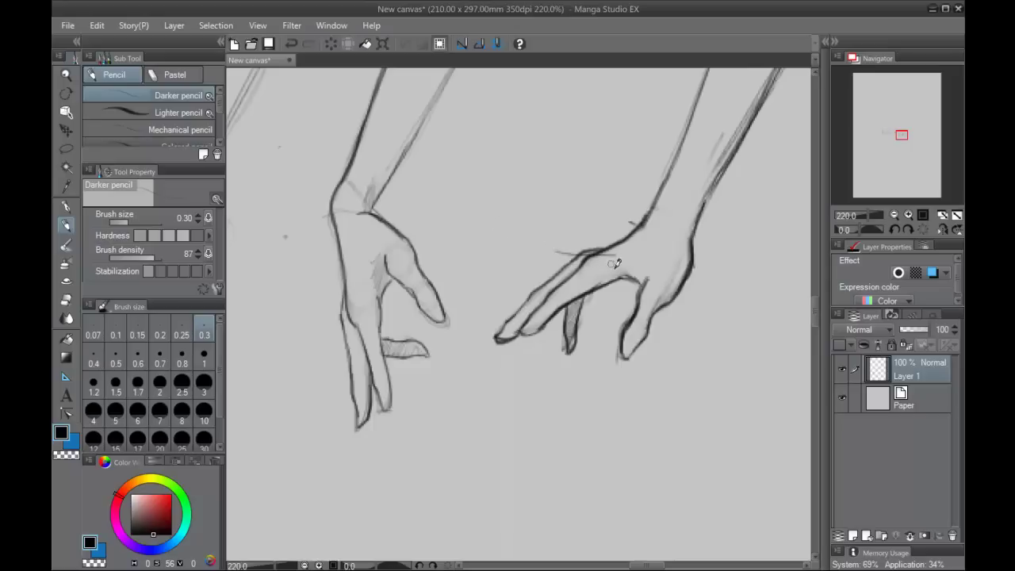
pyautogui.moveTo(617, 277); pyautogui.dragTo(521, 263)
pyautogui.hotkey('ctrl', 'z')
pyautogui.hotkey('ctrl', 'z')
# Sketch a raised index finger in jointed segments extending forward from the reaching hand's knuckle, with shading along its underside.
pyautogui.moveTo(609, 250)
pyautogui.mouseDown()
pyautogui.moveTo(552, 247)
pyautogui.moveTo(545, 261)
pyautogui.mouseUp()
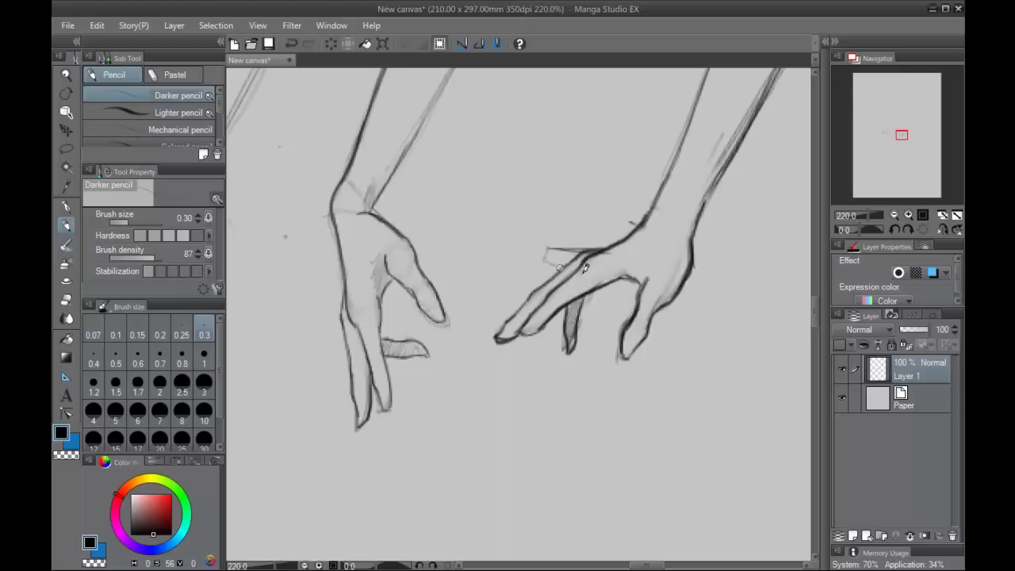
pyautogui.moveTo(618, 277)
pyautogui.mouseDown()
pyautogui.moveTo(551, 263)
pyautogui.moveTo(516, 242)
pyautogui.moveTo(513, 252)
pyautogui.mouseUp()
pyautogui.moveTo(548, 262)
pyautogui.mouseDown()
pyautogui.moveTo(485, 247)
pyautogui.moveTo(494, 258)
pyautogui.moveTo(485, 250)
pyautogui.moveTo(538, 247)
pyautogui.moveTo(560, 256)
pyautogui.moveTo(560, 268)
pyautogui.mouseUp()
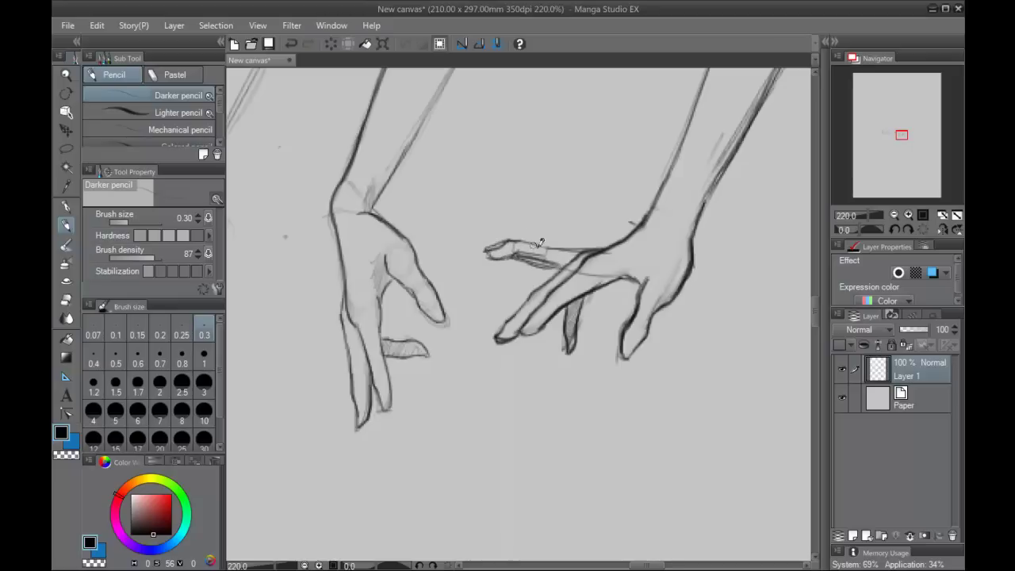
# Undo the raised index finger with its shading and joint segments on the reaching hand.
pyautogui.hotkey('ctrl', 'z')
pyautogui.hotkey('ctrl', 'z')
pyautogui.hotkey('ctrl', 'z')
pyautogui.hotkey('ctrl', 'z')
pyautogui.hotkey('ctrl', 'z')
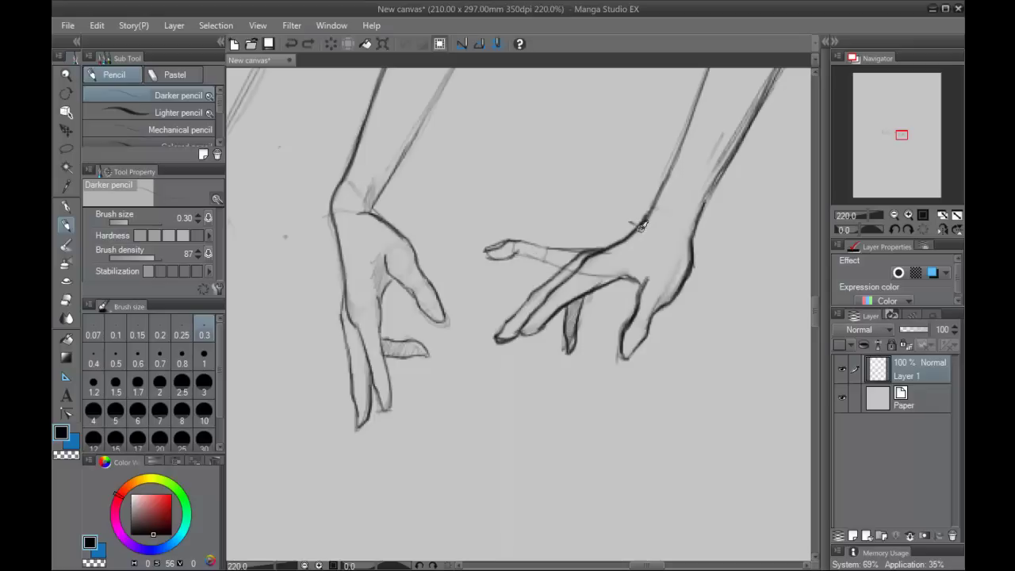
pyautogui.hotkey('ctrl', 'z')
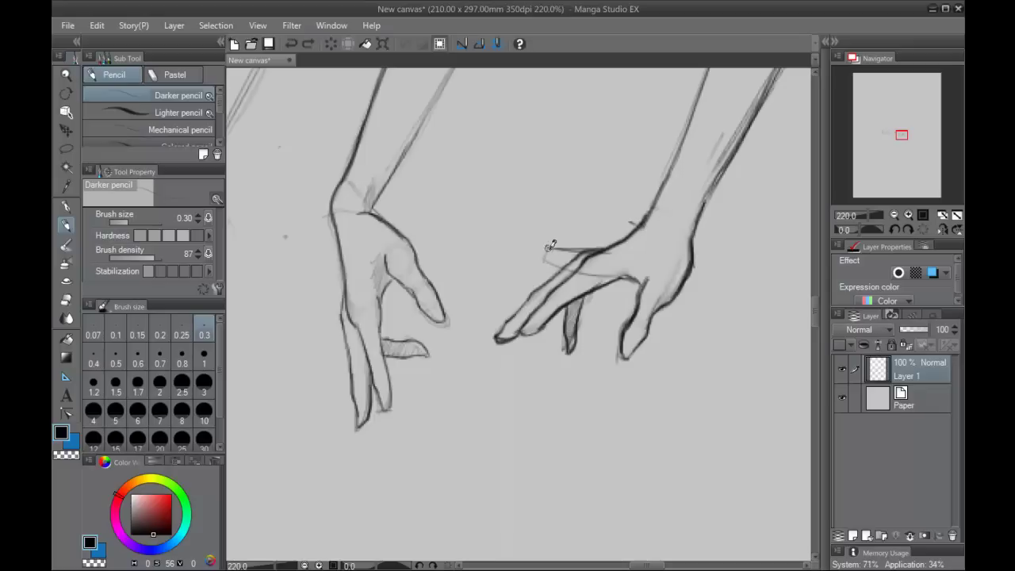
pyautogui.moveTo(545, 247)
pyautogui.mouseDown()
pyautogui.moveTo(522, 263)
pyautogui.moveTo(527, 277)
pyautogui.moveTo(504, 278)
pyautogui.moveTo(500, 287)
pyautogui.moveTo(528, 271)
pyautogui.moveTo(504, 291)
pyautogui.moveTo(546, 263)
pyautogui.moveTo(523, 265)
pyautogui.moveTo(502, 289)
pyautogui.moveTo(533, 255)
pyautogui.moveTo(640, 244)
pyautogui.mouseUp()
pyautogui.hotkey('ctrl', 'z')
pyautogui.hotkey('ctrl', 'z')
pyautogui.hotkey('ctrl', 'z')
pyautogui.hotkey('ctrl', 'z')
pyautogui.hotkey('ctrl', 'z')
pyautogui.hotkey('ctrl', 'z')
pyautogui.hotkey('ctrl', 'z')
pyautogui.hotkey('ctrl', 'z')
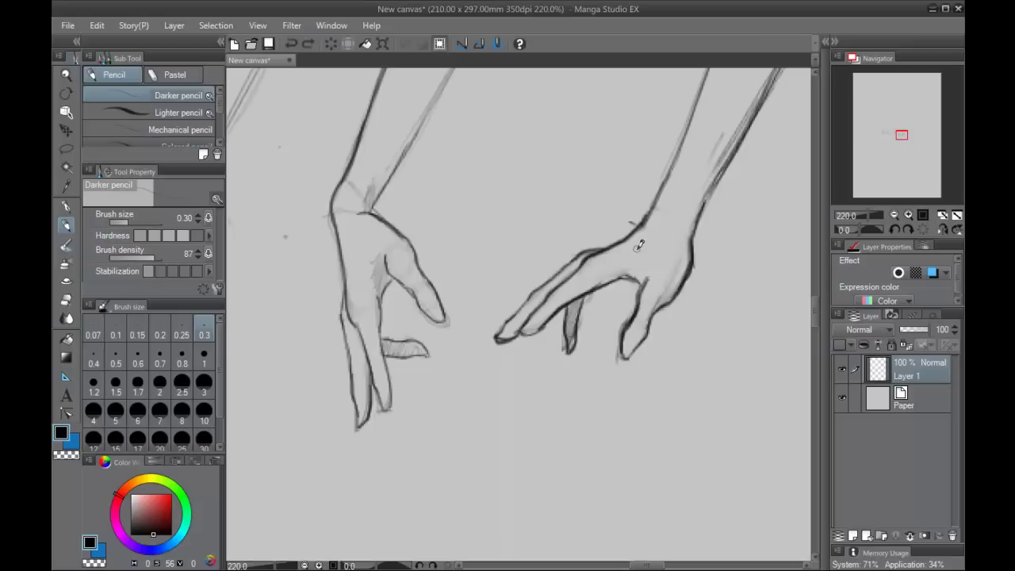
# Try marks across the open palm hand from thumb to little finger and around the thumb base, and undo them.
pyautogui.moveTo(385, 349); pyautogui.dragTo(741, 355)
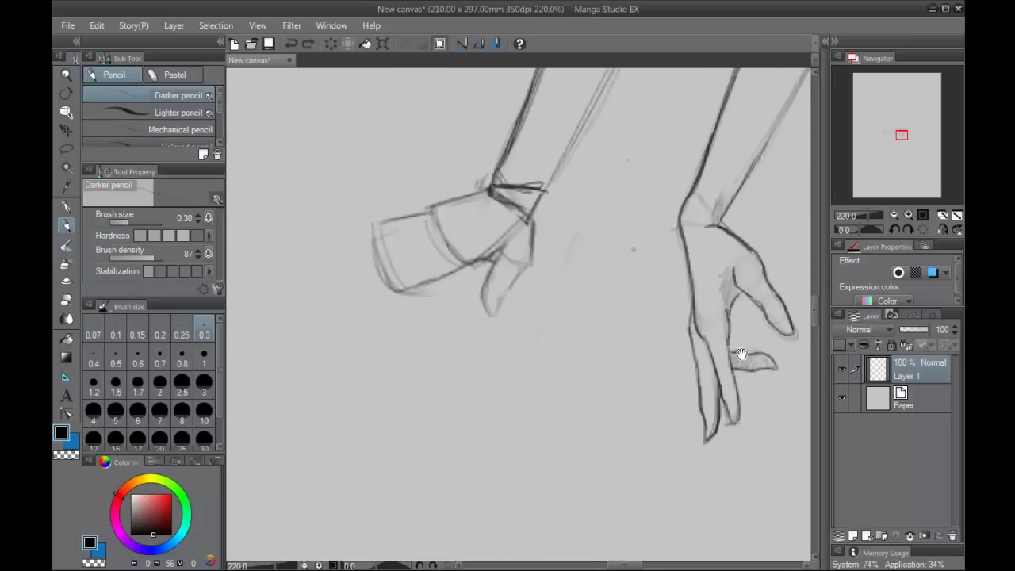
pyautogui.moveTo(521, 296); pyautogui.dragTo(761, 329)
pyautogui.moveTo(506, 321); pyautogui.dragTo(718, 322)
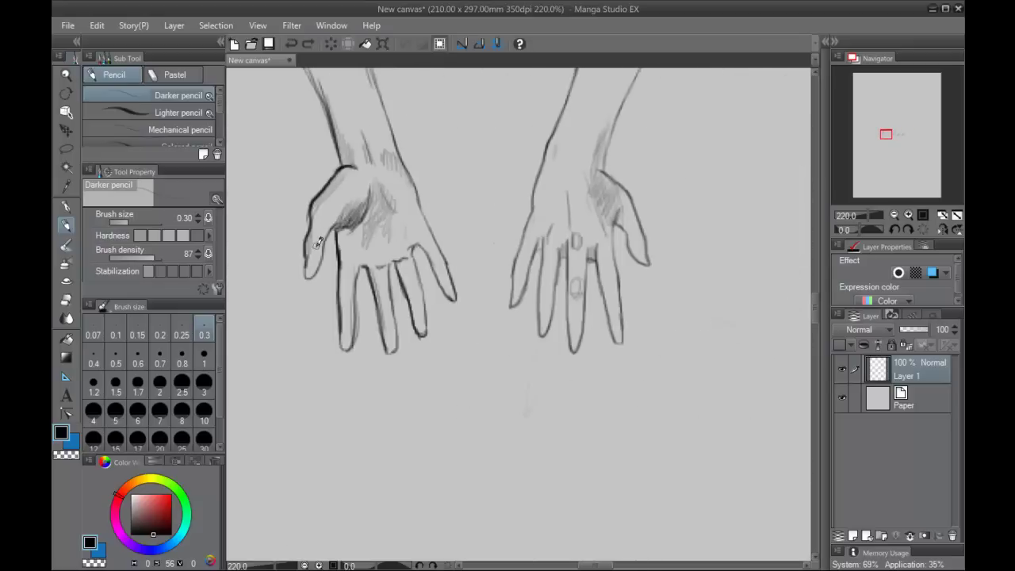
pyautogui.moveTo(317, 242); pyautogui.dragTo(449, 288)
pyautogui.hotkey('ctrl', 'z')
pyautogui.moveTo(354, 184)
pyautogui.mouseDown()
pyautogui.moveTo(389, 162)
pyautogui.moveTo(350, 168)
pyautogui.moveTo(393, 172)
pyautogui.mouseUp()
pyautogui.hotkey('ctrl', 'z')
pyautogui.hotkey('ctrl', 'z')
# Try outlining the palm's thumb and little-finger pads with inward arrows and an oval below the fingers, and undo them.
pyautogui.moveTo(349, 231)
pyautogui.mouseDown()
pyautogui.moveTo(378, 233)
pyautogui.moveTo(368, 237)
pyautogui.moveTo(404, 212)
pyautogui.mouseUp()
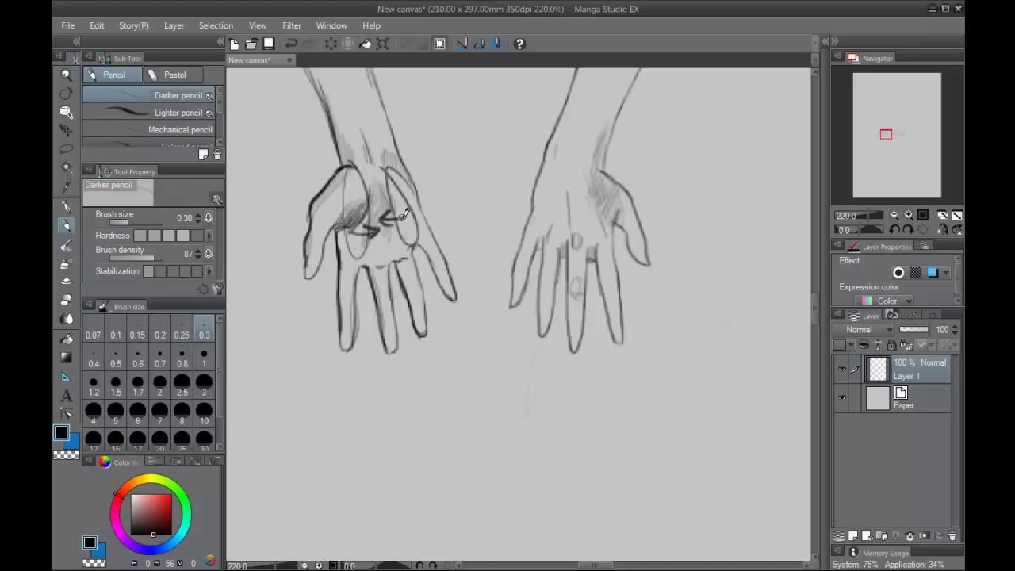
pyautogui.moveTo(415, 234)
pyautogui.mouseDown()
pyautogui.moveTo(365, 256)
pyautogui.moveTo(399, 233)
pyautogui.moveTo(356, 239)
pyautogui.moveTo(352, 259)
pyautogui.moveTo(399, 252)
pyautogui.moveTo(416, 235)
pyautogui.mouseUp()
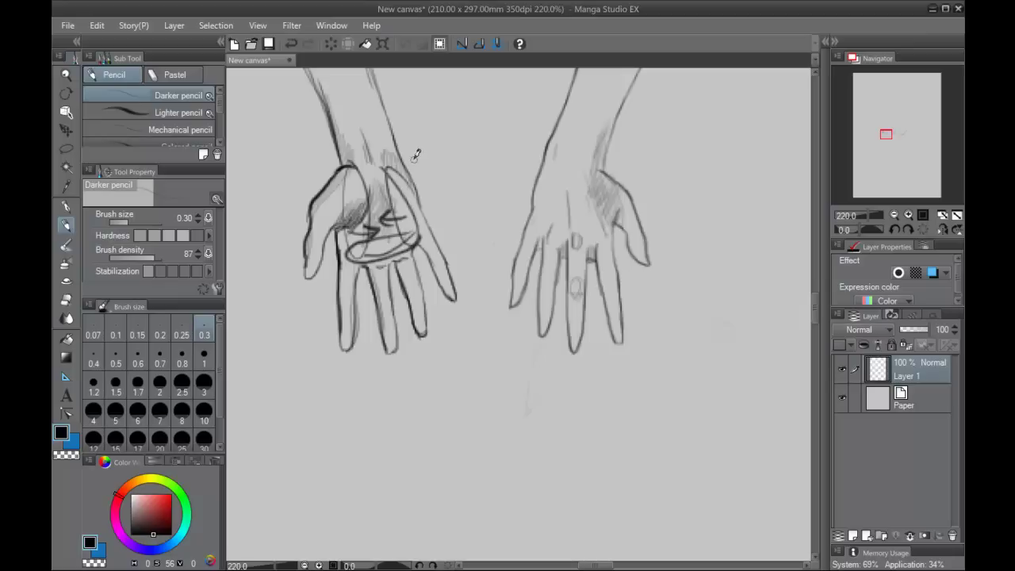
pyautogui.hotkey('ctrl', 'z')
pyautogui.hotkey('ctrl', 'z')
pyautogui.hotkey('ctrl', 'z')
pyautogui.hotkey('ctrl', 'z')
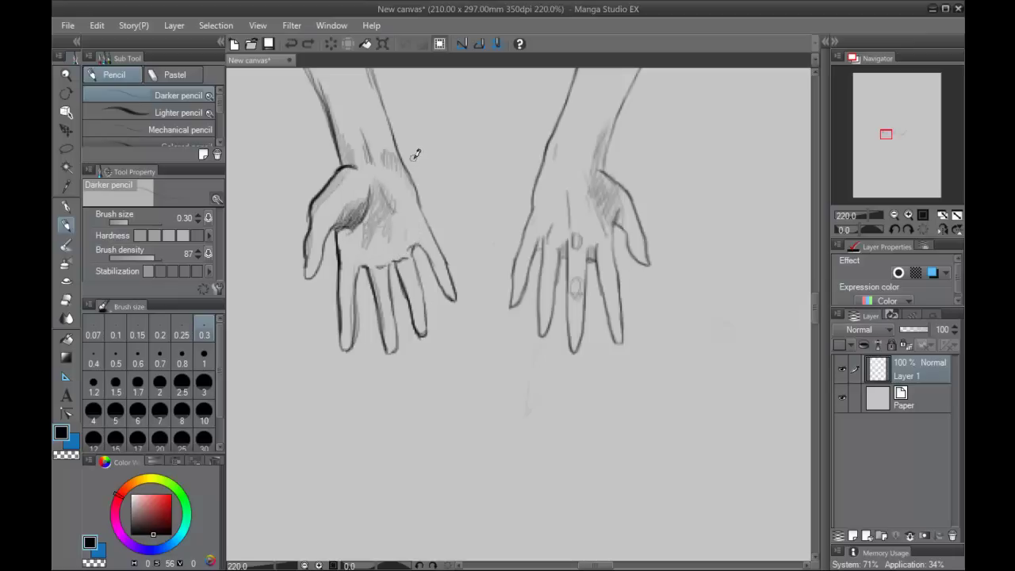
# Sketch a small hand below the open hands with a wrist arc, tapered palm block, curved knuckle band and four fingers.
pyautogui.moveTo(536, 410); pyautogui.dragTo(579, 183)
pyautogui.moveTo(437, 258)
pyautogui.mouseDown()
pyautogui.moveTo(483, 255)
pyautogui.moveTo(447, 260)
pyautogui.moveTo(471, 257)
pyautogui.moveTo(435, 271)
pyautogui.moveTo(410, 319)
pyautogui.mouseUp()
pyautogui.hotkey('ctrl', 'z')
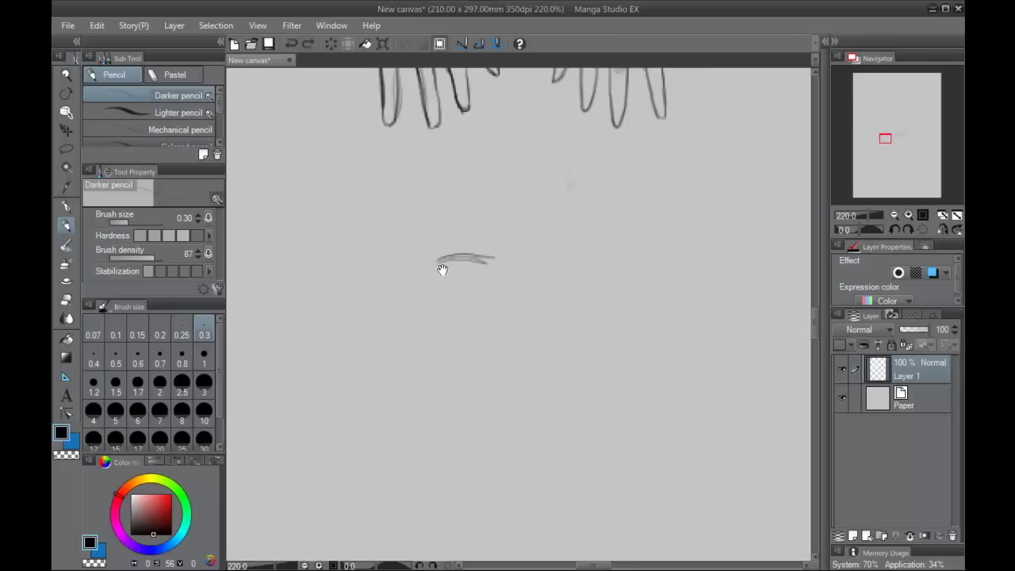
pyautogui.moveTo(439, 260); pyautogui.dragTo(415, 314)
pyautogui.moveTo(487, 264)
pyautogui.mouseDown()
pyautogui.moveTo(496, 312)
pyautogui.moveTo(437, 300)
pyautogui.moveTo(474, 301)
pyautogui.moveTo(418, 313)
pyautogui.moveTo(421, 323)
pyautogui.moveTo(494, 313)
pyautogui.moveTo(428, 306)
pyautogui.moveTo(429, 320)
pyautogui.moveTo(450, 296)
pyautogui.moveTo(487, 306)
pyautogui.moveTo(448, 300)
pyautogui.moveTo(441, 314)
pyautogui.moveTo(455, 306)
pyautogui.moveTo(456, 321)
pyautogui.moveTo(448, 312)
pyautogui.moveTo(441, 340)
pyautogui.moveTo(447, 306)
pyautogui.moveTo(448, 362)
pyautogui.mouseUp()
pyautogui.moveTo(427, 314)
pyautogui.mouseDown()
pyautogui.moveTo(406, 358)
pyautogui.moveTo(420, 315)
pyautogui.moveTo(478, 338)
pyautogui.moveTo(493, 312)
pyautogui.moveTo(497, 331)
pyautogui.mouseUp()
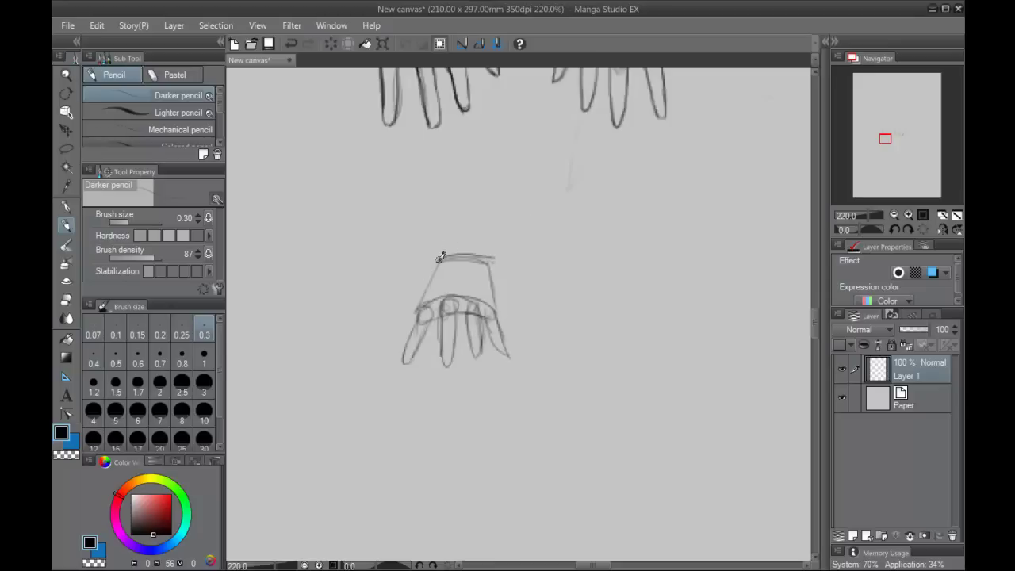
# Add a thumb and short forearm lines to the small hand, and darken its thumb-side contour and knuckle arch.
pyautogui.moveTo(429, 267)
pyautogui.mouseDown()
pyautogui.moveTo(419, 293)
pyautogui.moveTo(414, 275)
pyautogui.moveTo(404, 287)
pyautogui.moveTo(415, 281)
pyautogui.moveTo(401, 328)
pyautogui.mouseUp()
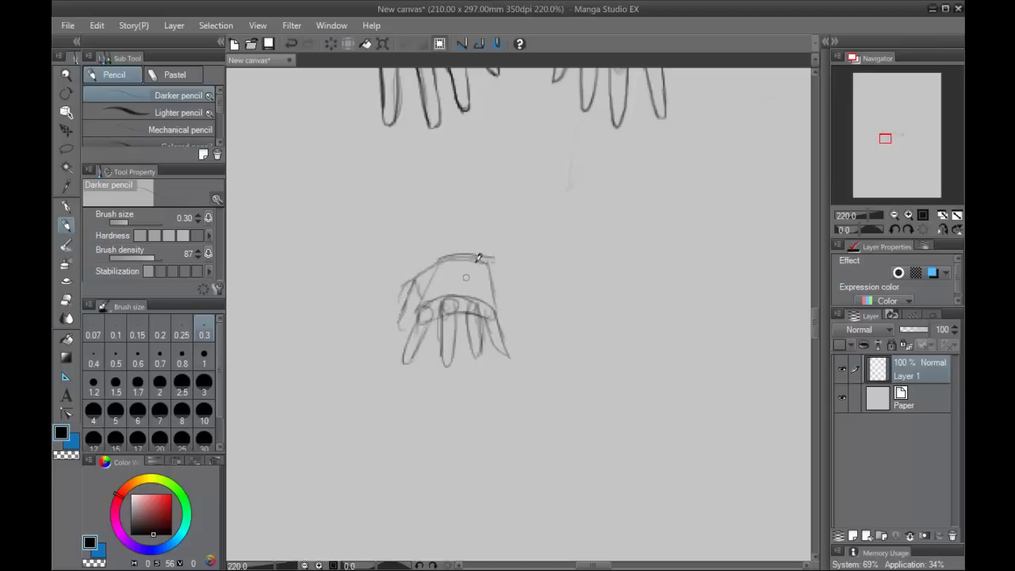
pyautogui.moveTo(414, 281)
pyautogui.mouseDown()
pyautogui.moveTo(410, 331)
pyautogui.moveTo(424, 288)
pyautogui.moveTo(410, 331)
pyautogui.mouseUp()
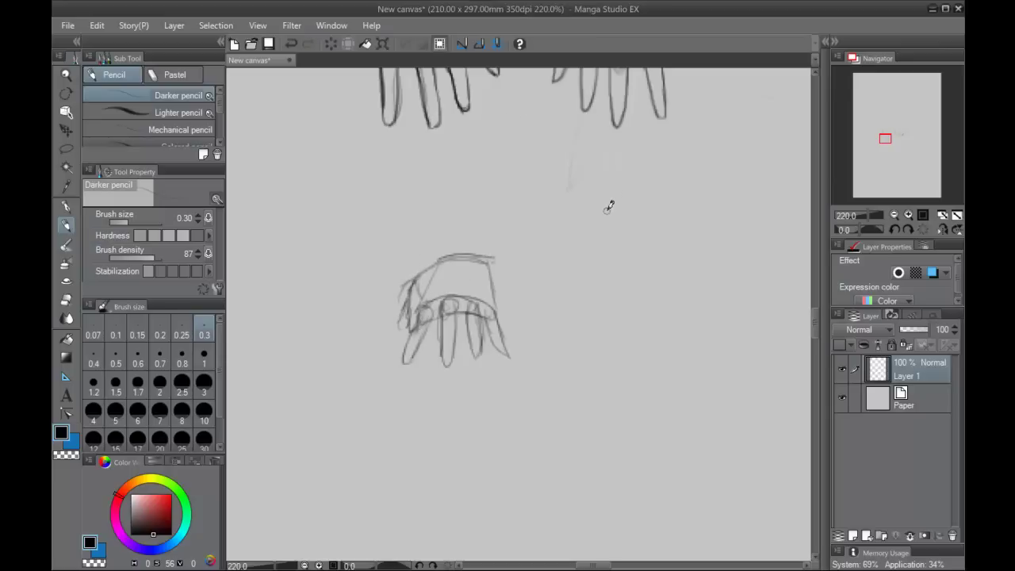
pyautogui.moveTo(443, 252)
pyautogui.mouseDown()
pyautogui.moveTo(447, 240)
pyautogui.moveTo(427, 257)
pyautogui.moveTo(444, 251)
pyautogui.moveTo(450, 213)
pyautogui.mouseUp()
pyautogui.moveTo(489, 258); pyautogui.dragTo(489, 230)
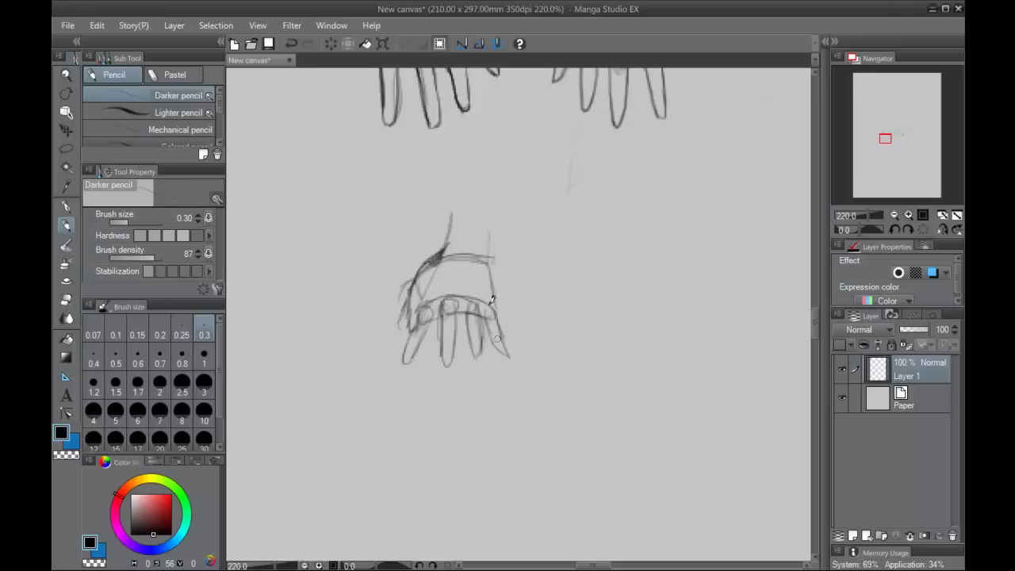
pyautogui.moveTo(496, 304)
pyautogui.mouseDown()
pyautogui.moveTo(465, 297)
pyautogui.moveTo(420, 314)
pyautogui.mouseUp()
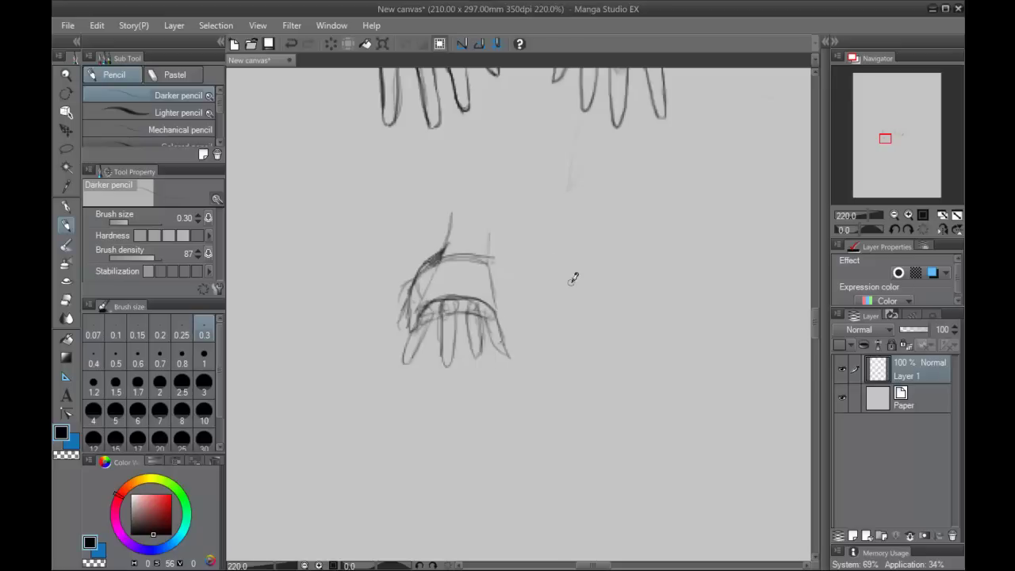
# Try a rounded shape beside the small hand, and remove both practice sketches from the canvas.
pyautogui.moveTo(576, 279)
pyautogui.mouseDown()
pyautogui.moveTo(566, 307)
pyautogui.moveTo(592, 327)
pyautogui.moveTo(650, 327)
pyautogui.mouseUp()
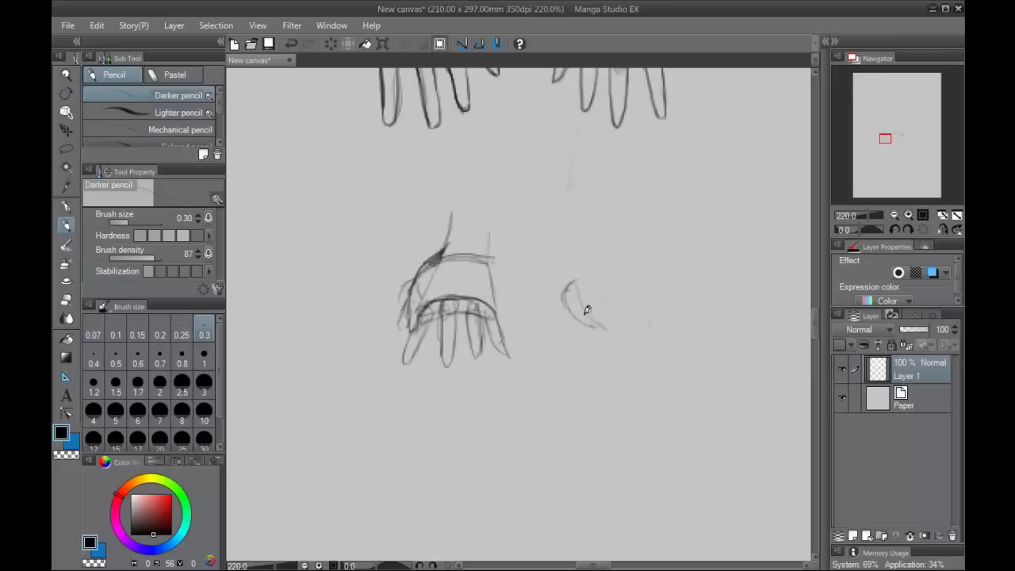
pyautogui.moveTo(608, 301)
pyautogui.mouseDown()
pyautogui.moveTo(641, 305)
pyautogui.moveTo(585, 306)
pyautogui.moveTo(621, 307)
pyautogui.moveTo(584, 316)
pyautogui.moveTo(655, 314)
pyautogui.moveTo(608, 332)
pyautogui.moveTo(647, 314)
pyautogui.moveTo(573, 307)
pyautogui.moveTo(617, 297)
pyautogui.moveTo(640, 325)
pyautogui.moveTo(585, 315)
pyautogui.mouseUp()
pyautogui.moveTo(585, 315)
pyautogui.mouseDown()
pyautogui.moveTo(641, 318)
pyautogui.moveTo(597, 306)
pyautogui.moveTo(602, 288)
pyautogui.moveTo(592, 279)
pyautogui.moveTo(603, 272)
pyautogui.moveTo(581, 289)
pyautogui.moveTo(644, 306)
pyautogui.moveTo(630, 265)
pyautogui.moveTo(581, 283)
pyautogui.moveTo(614, 261)
pyautogui.moveTo(632, 264)
pyautogui.moveTo(565, 284)
pyautogui.moveTo(581, 244)
pyautogui.moveTo(625, 310)
pyautogui.moveTo(527, 374)
pyautogui.moveTo(463, 318)
pyautogui.moveTo(447, 251)
pyautogui.mouseUp()
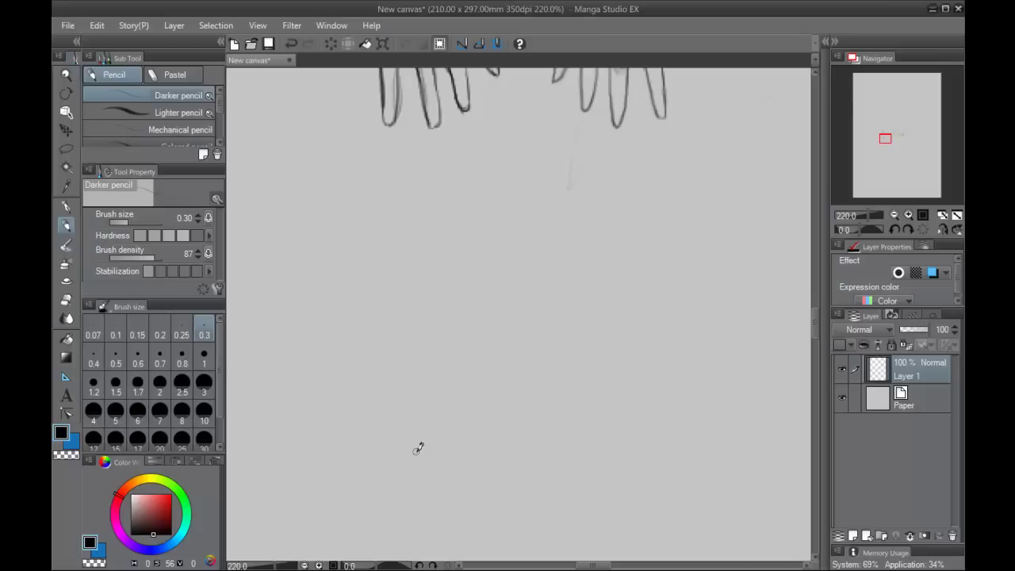
# Erase the joint circles on the middle finger of the second open hand with the Soft eraser.
pyautogui.moveTo(673, 143); pyautogui.dragTo(584, 322)
pyautogui.moveTo(642, 169); pyautogui.dragTo(610, 273)
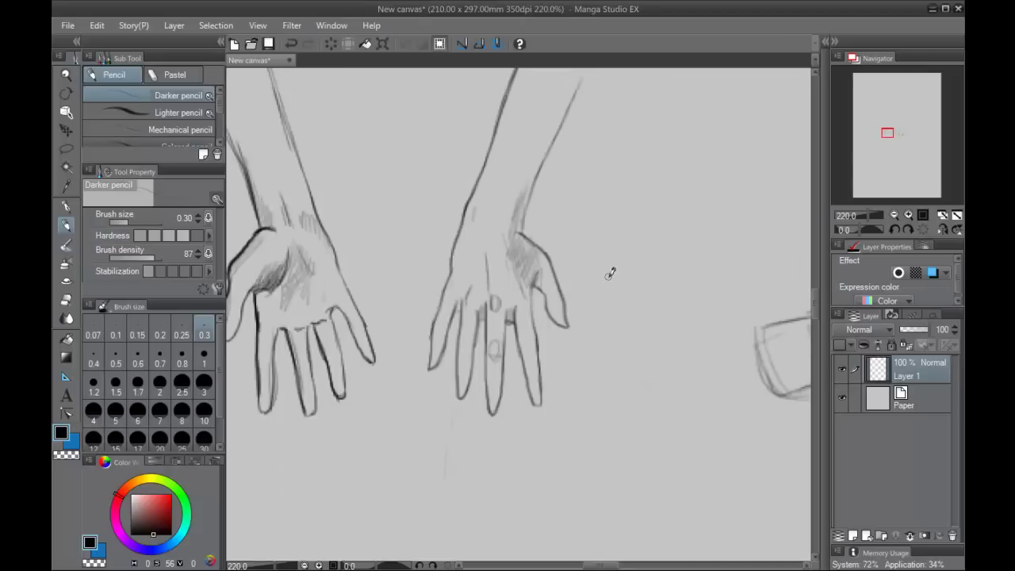
pyautogui.scroll(-4, 611, 273)
pyautogui.hscroll(2, 696, 229)
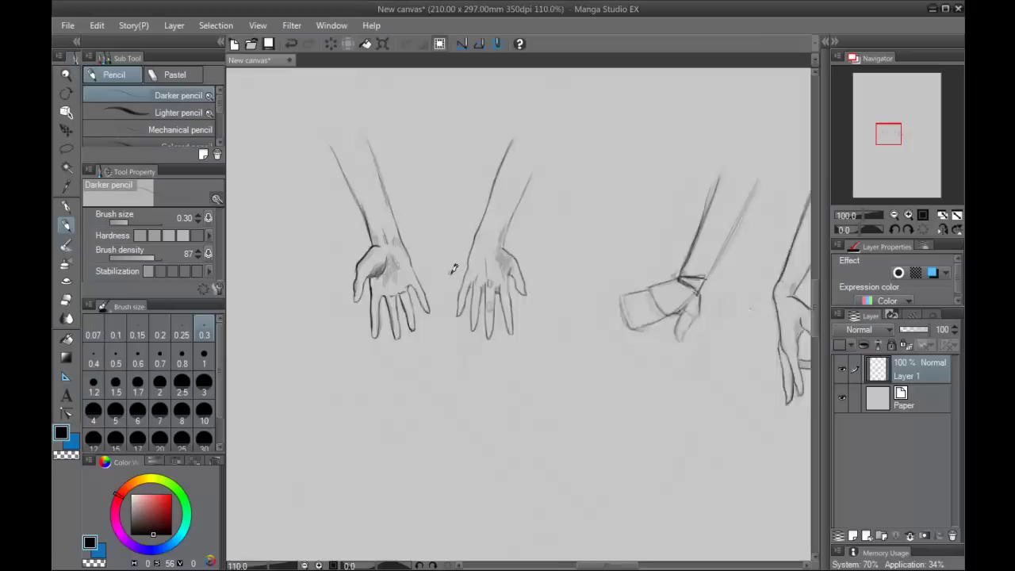
pyautogui.scroll(2, 454, 269)
pyautogui.click(66, 299)
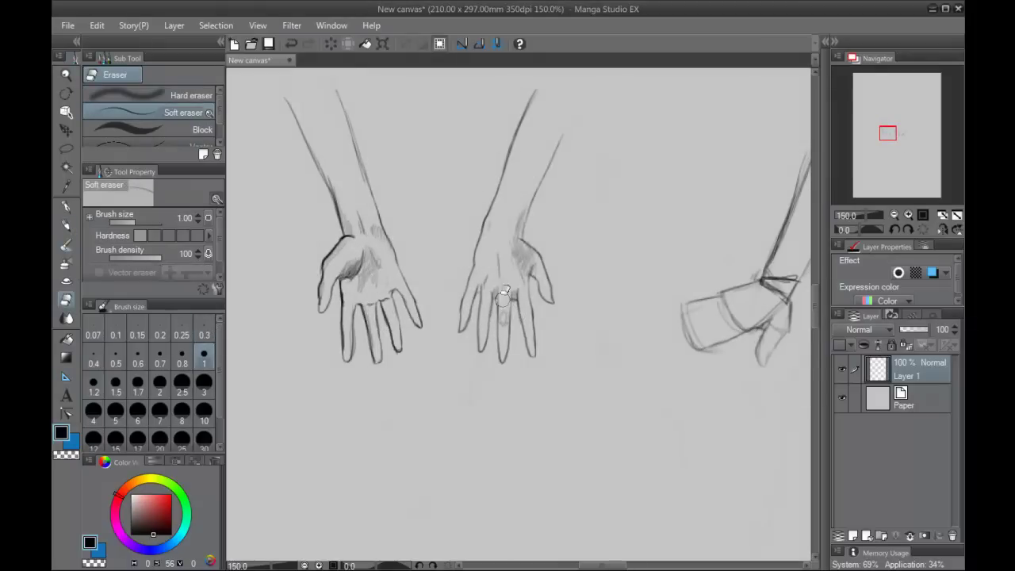
pyautogui.scroll(-3, 669, 321)
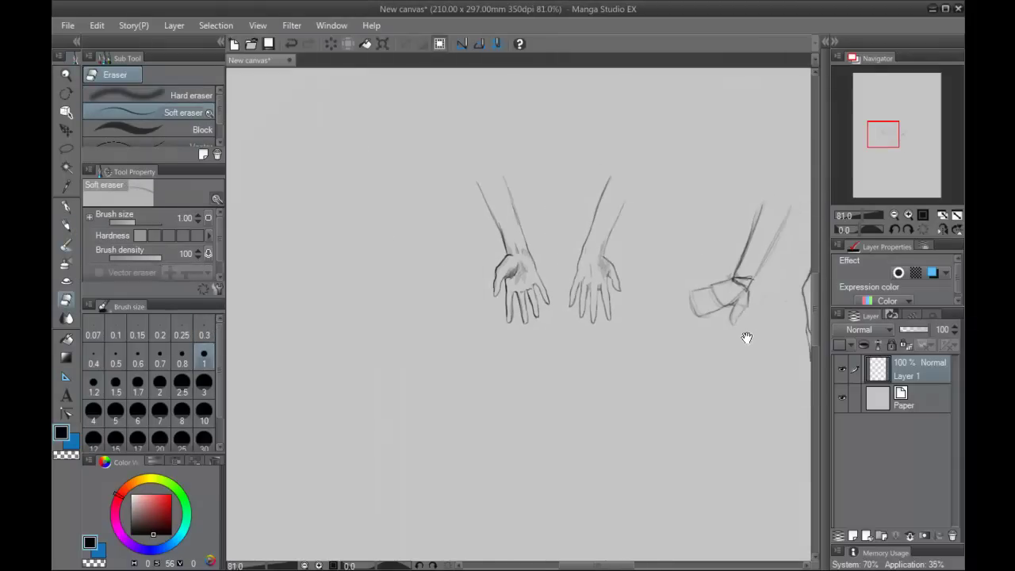
pyautogui.hscroll(3, 746, 338)
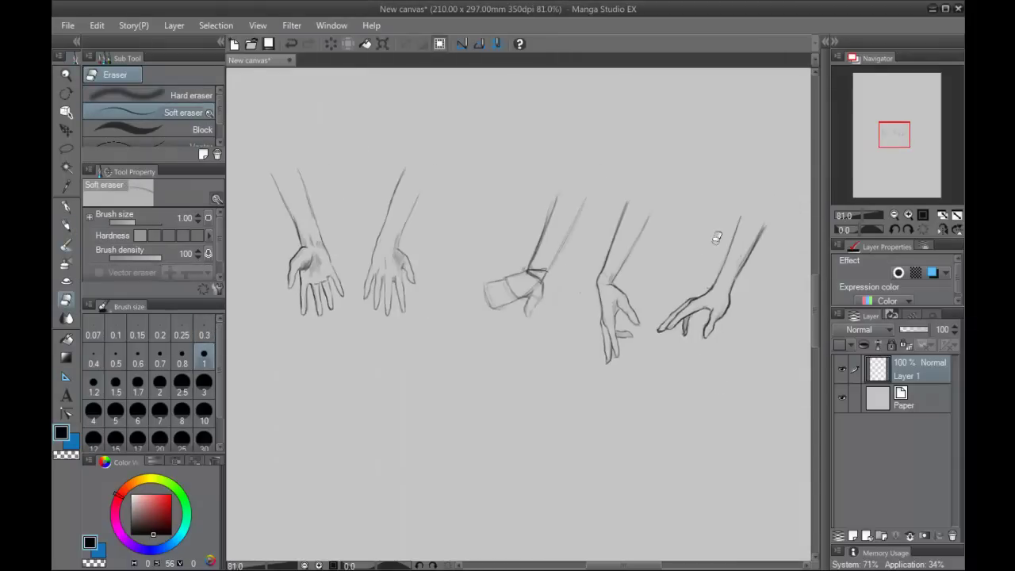